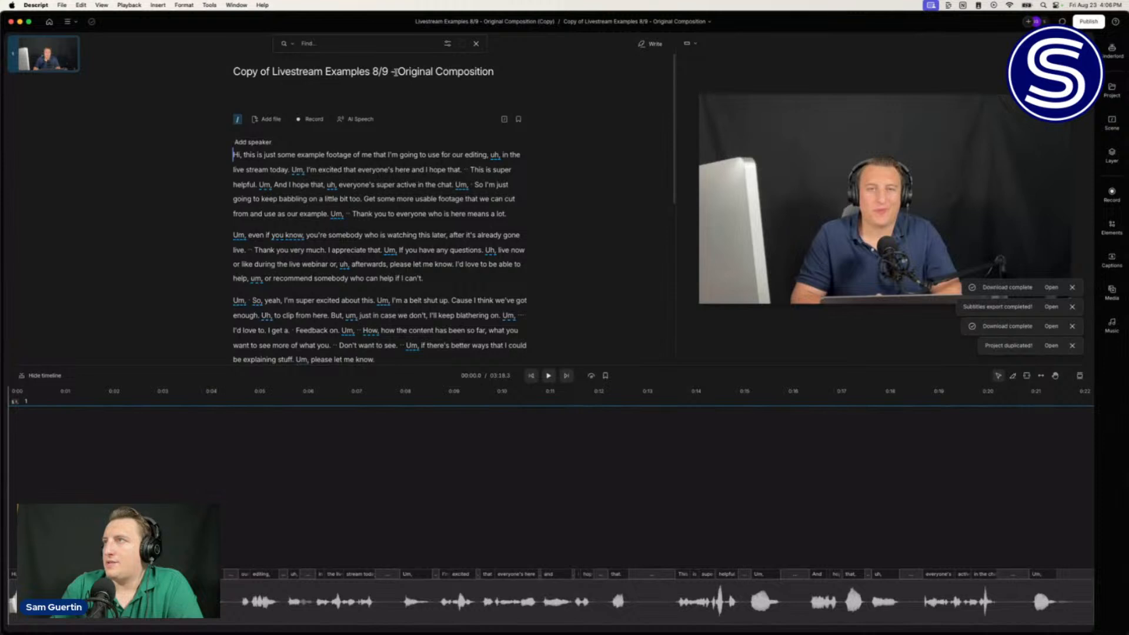
# Step: Retitle the copied composition 'Livestream Examples 8/23 - Audiogram', removing 'Copy of'
pyautogui.click(272, 70)
pyautogui.press('BackSpace')
pyautogui.press('BackSpace')
pyautogui.press('BackSpace')
pyautogui.press('BackSpace')
pyautogui.press('BackSpace')
pyautogui.press('BackSpace')
pyautogui.press('BackSpace')
pyautogui.press('BackSpace')
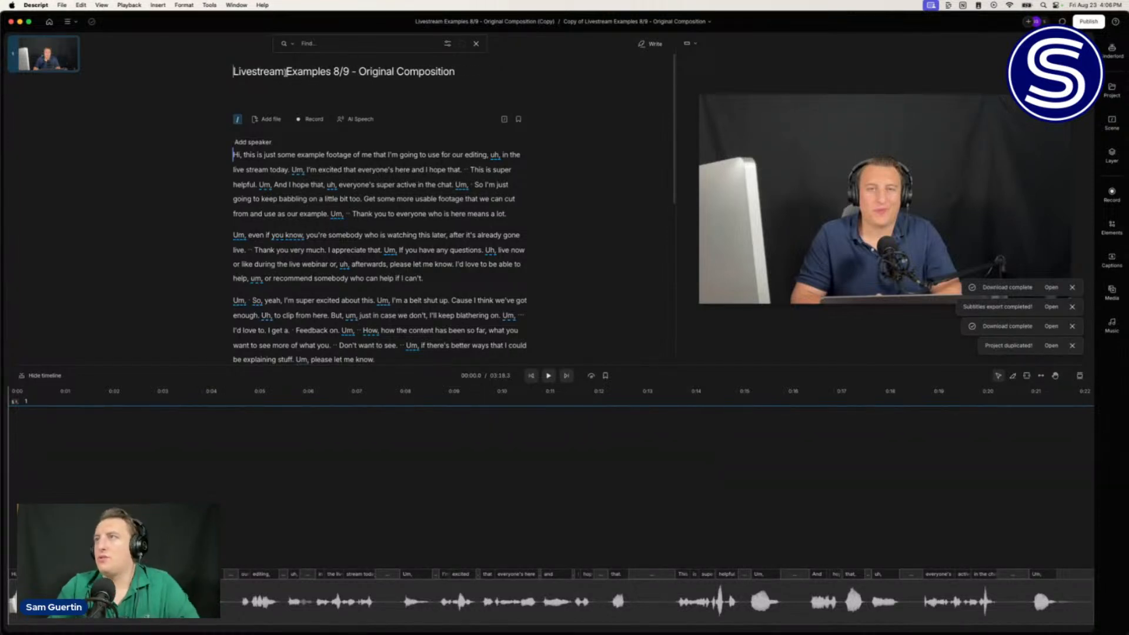
pyautogui.moveTo(333, 71); pyautogui.dragTo(449, 90)
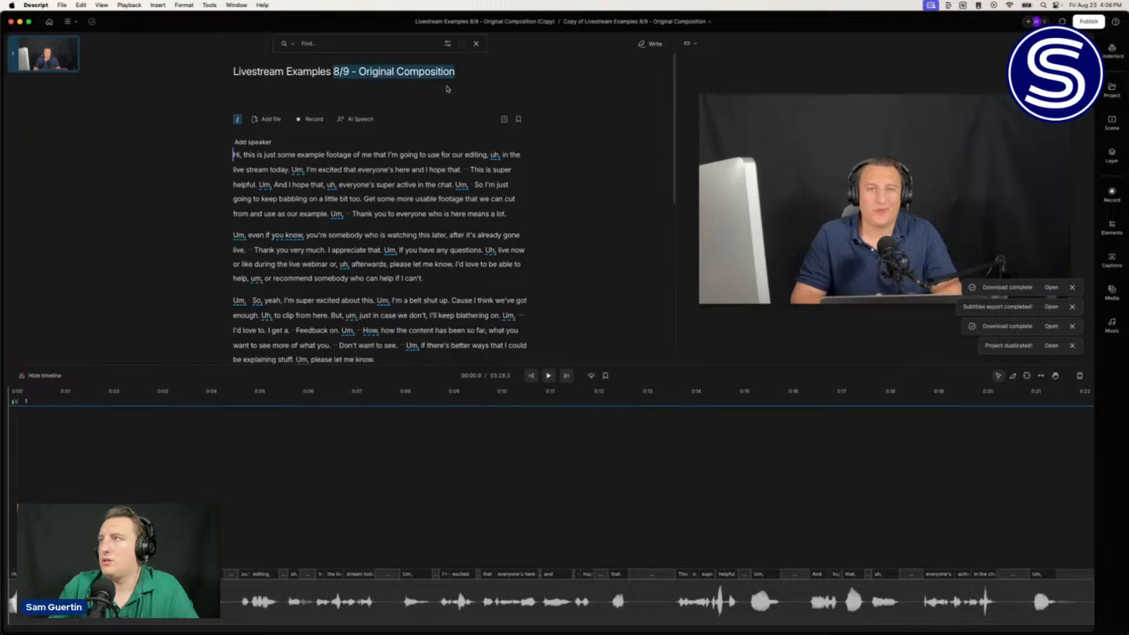
pyautogui.write('Au')
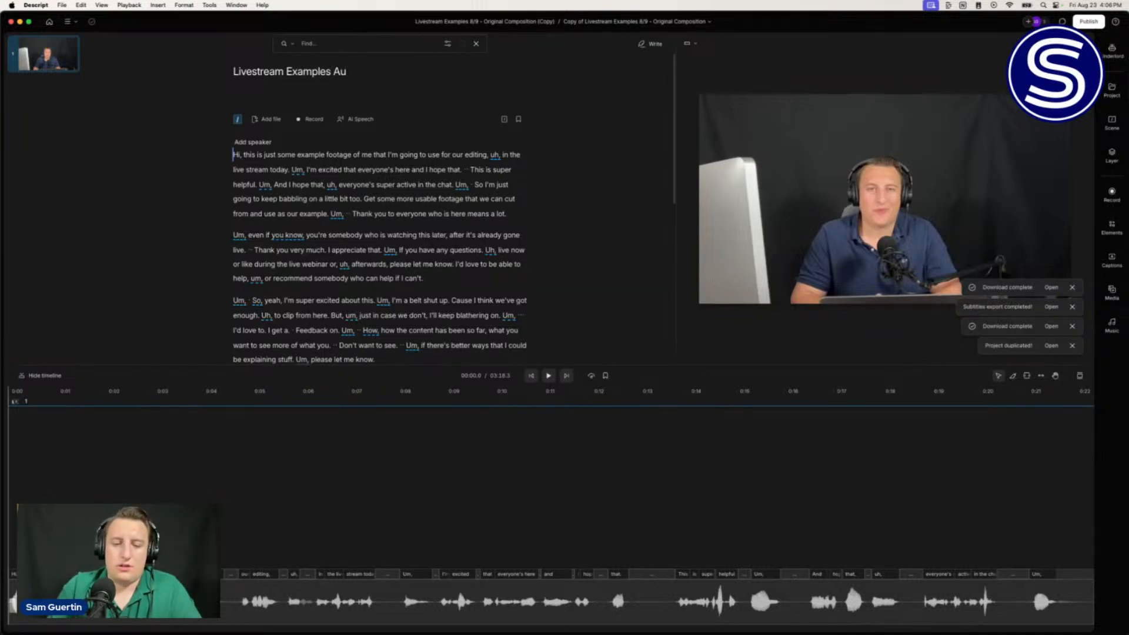
pyautogui.write('diogram')
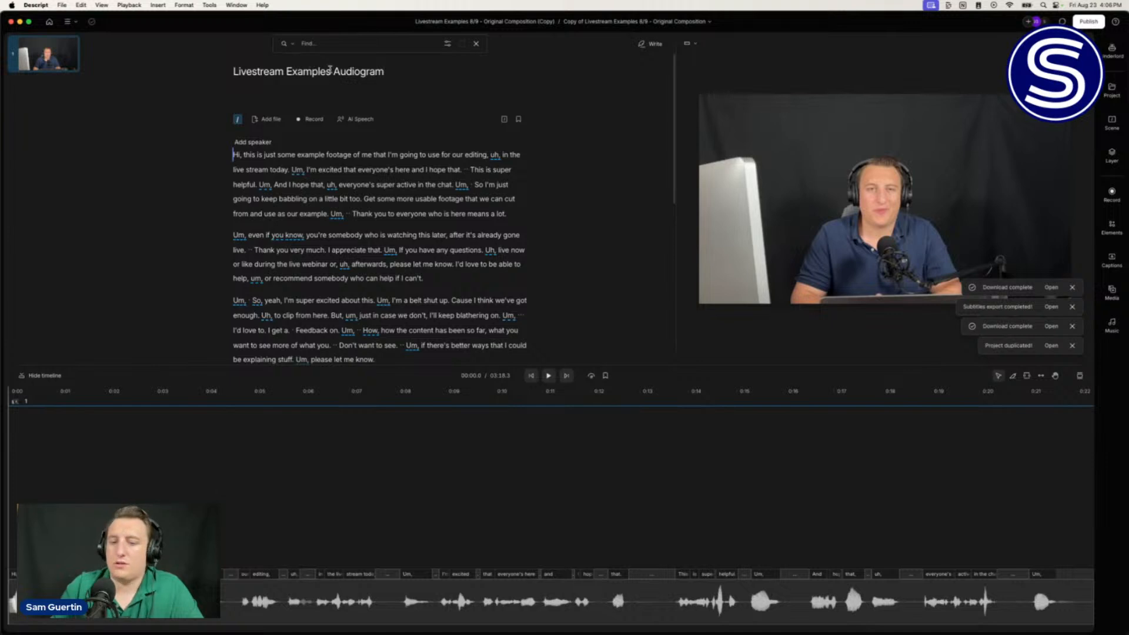
pyautogui.write(' 8/ ')
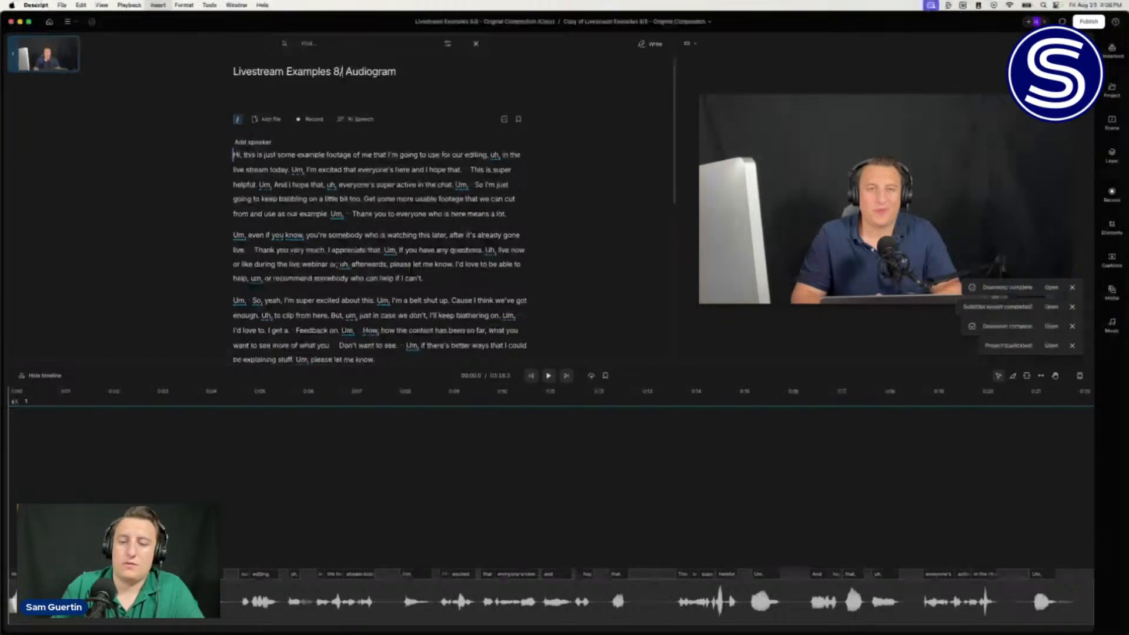
pyautogui.write('23 -')
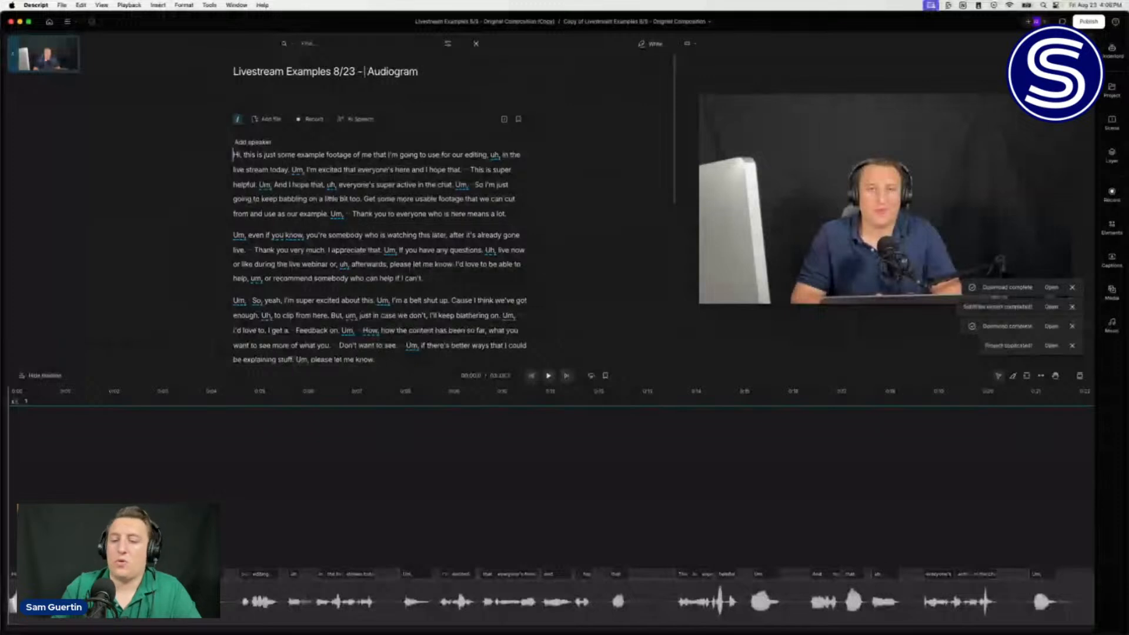
pyautogui.press('BackSpace')
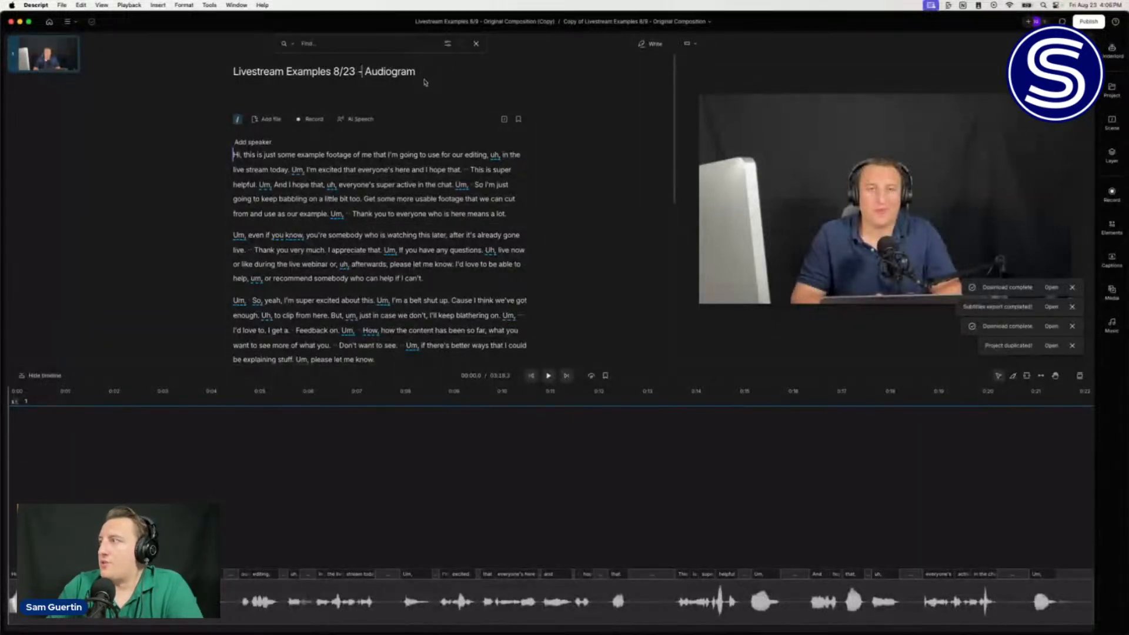
# Step: Hide the speaker video layer with its Opacity eye icon, leaving a black canvas
pyautogui.click(822, 127)
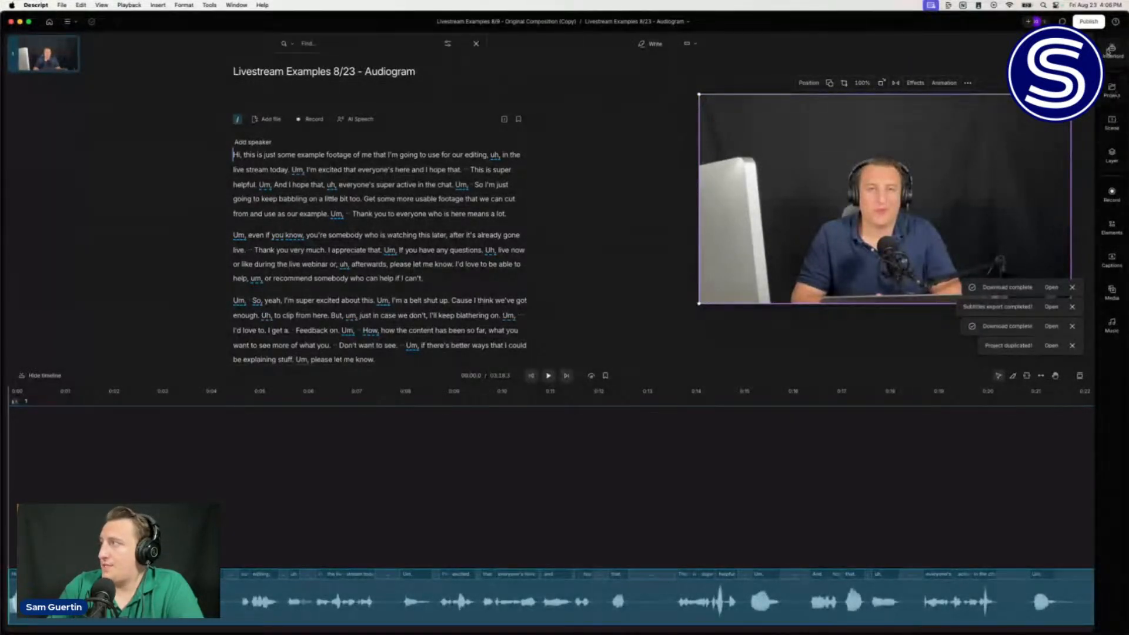
pyautogui.click(969, 84)
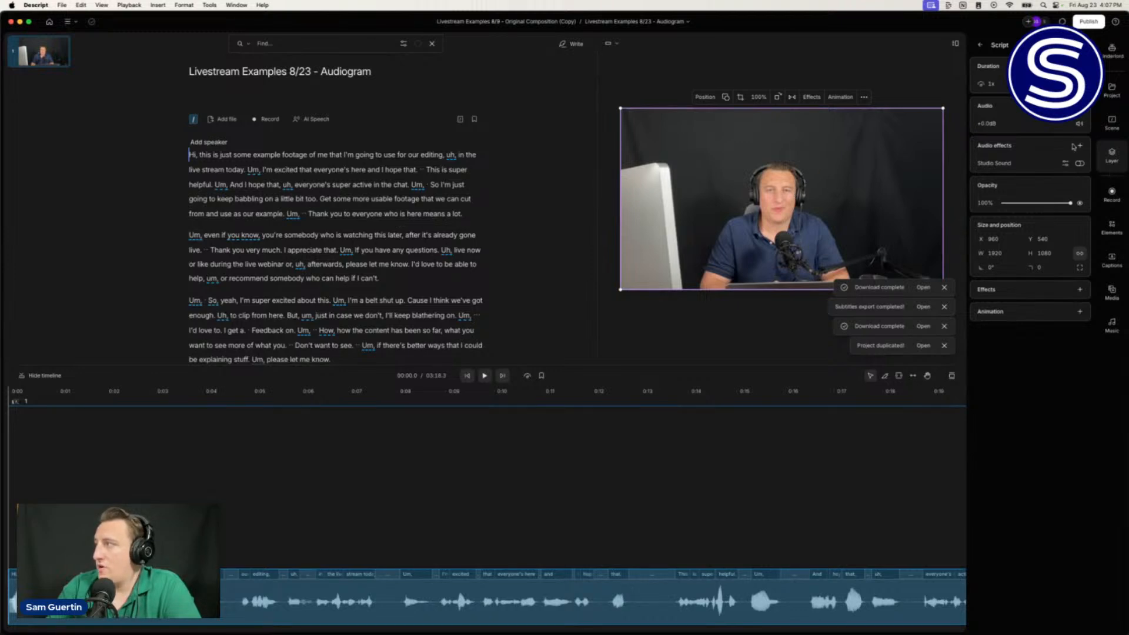
pyautogui.click(1080, 204)
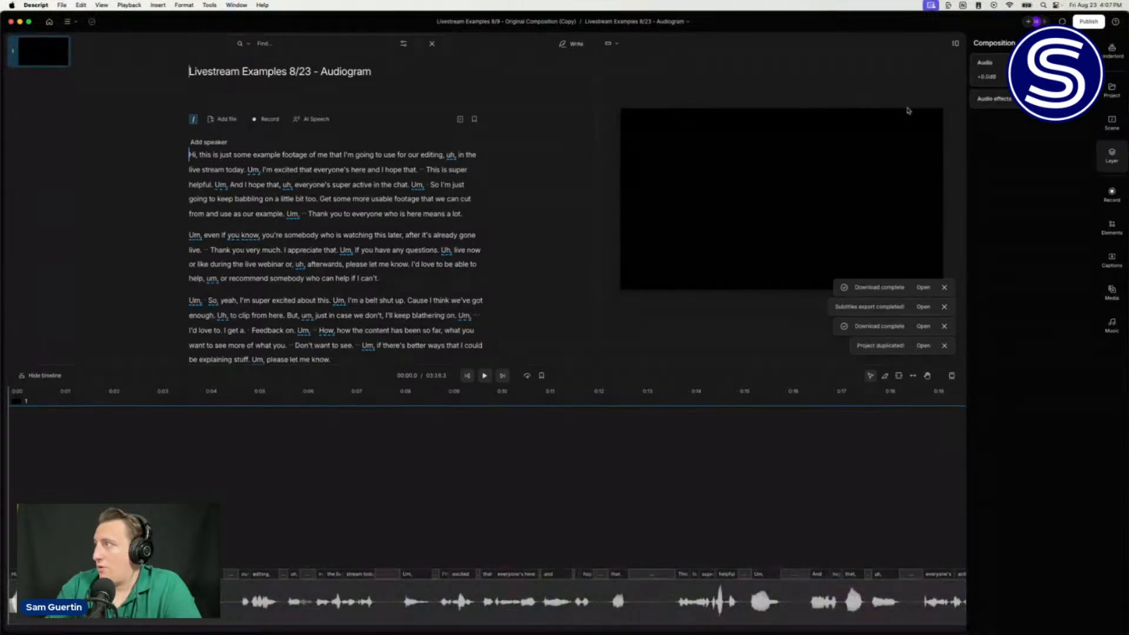
# Step: Dismiss the four notifications, switch the canvas to Square 1:1, and open Elements
pyautogui.click(620, 44)
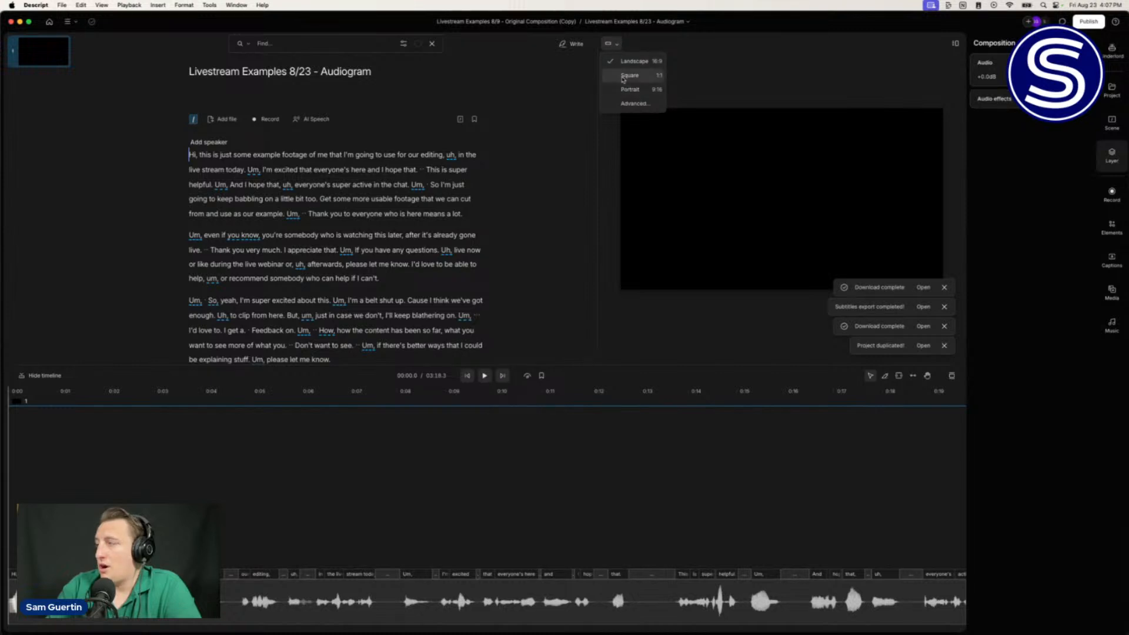
pyautogui.click(944, 347)
pyautogui.click(945, 347)
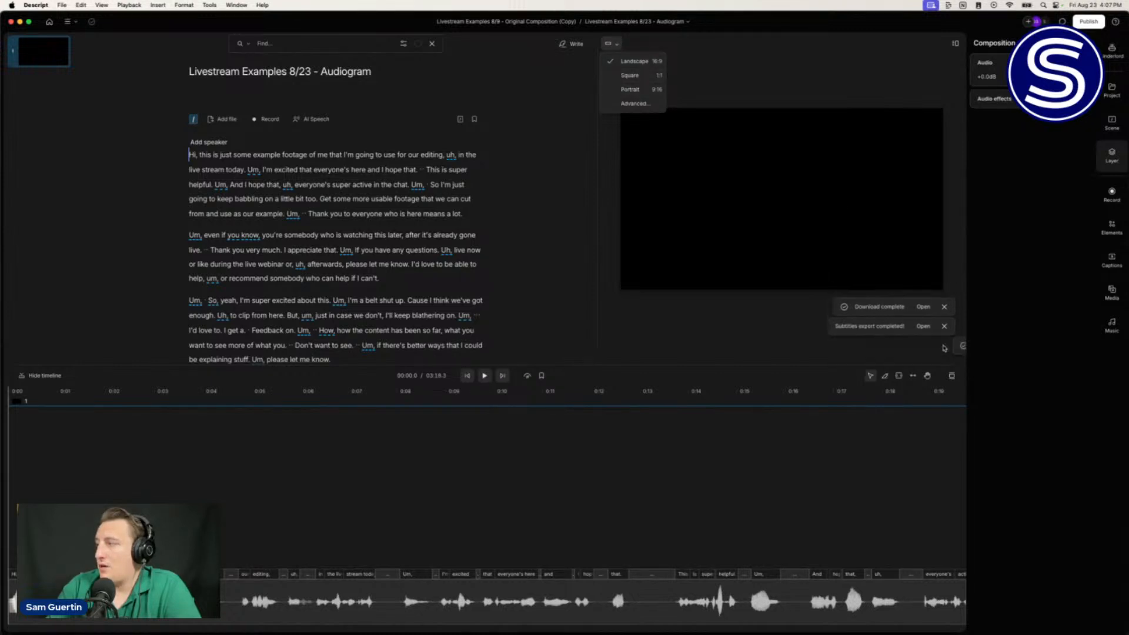
pyautogui.click(944, 347)
pyautogui.click(944, 347)
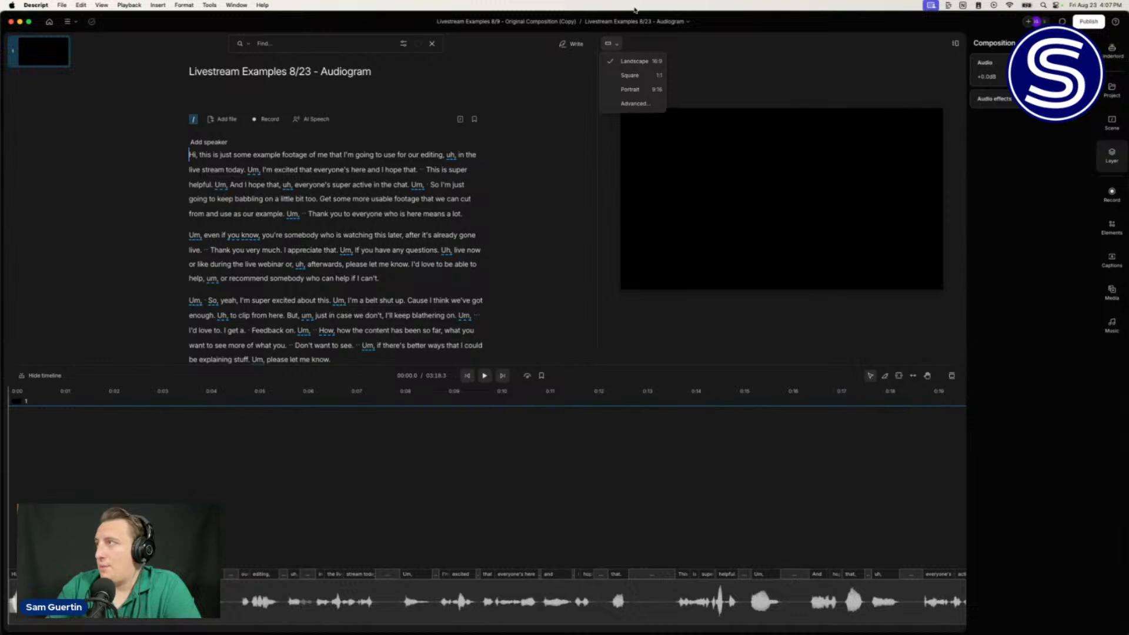
pyautogui.click(630, 76)
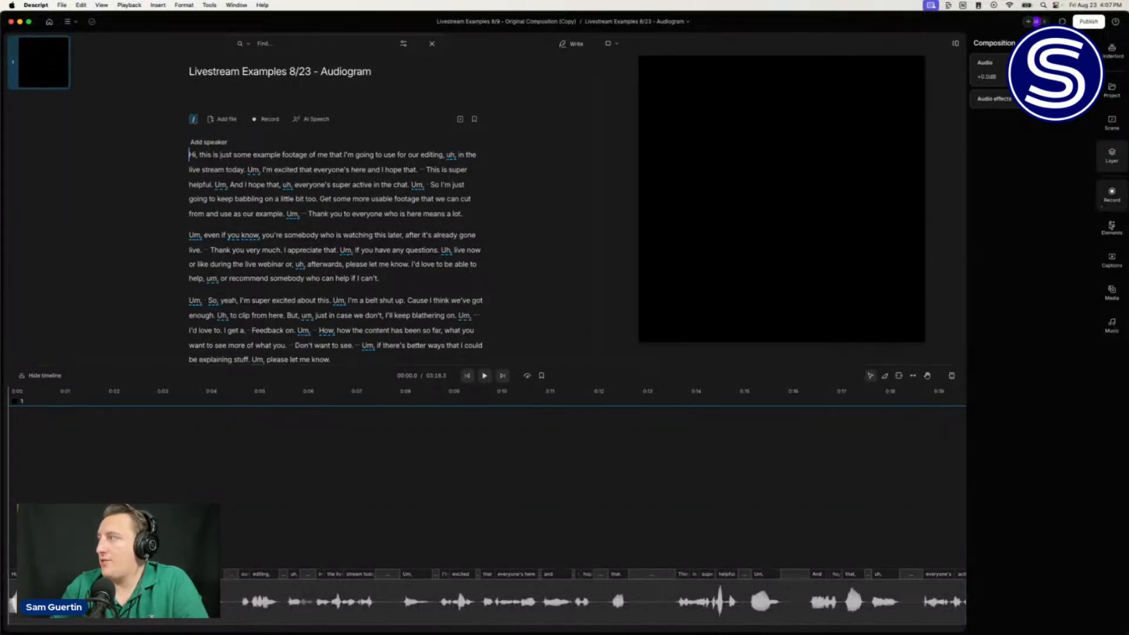
pyautogui.click(1112, 229)
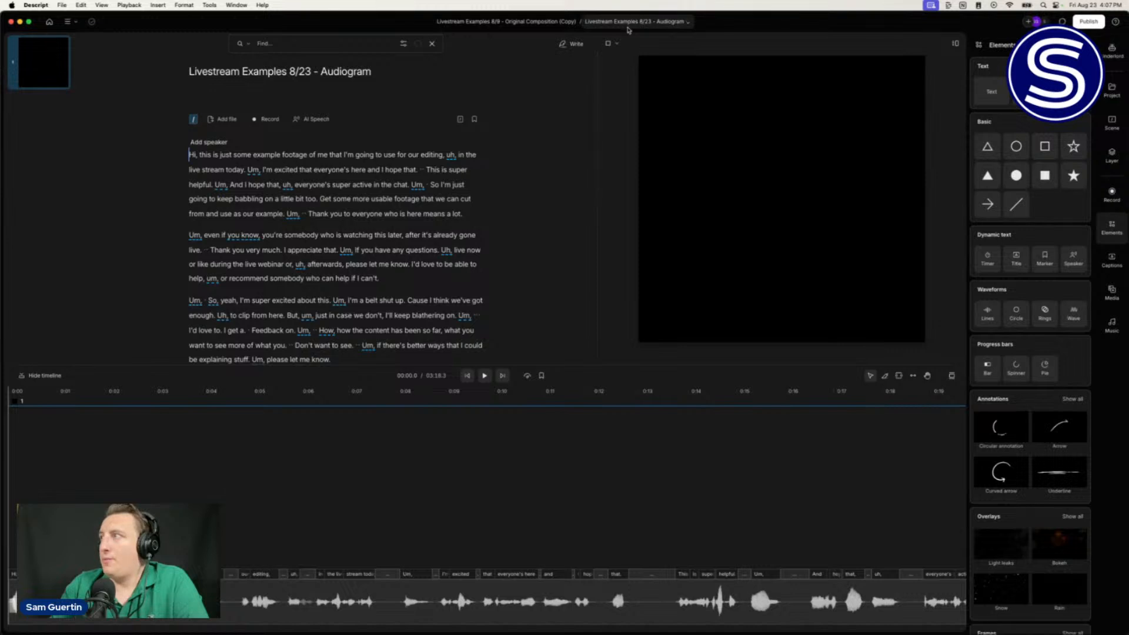
pyautogui.click(651, 24)
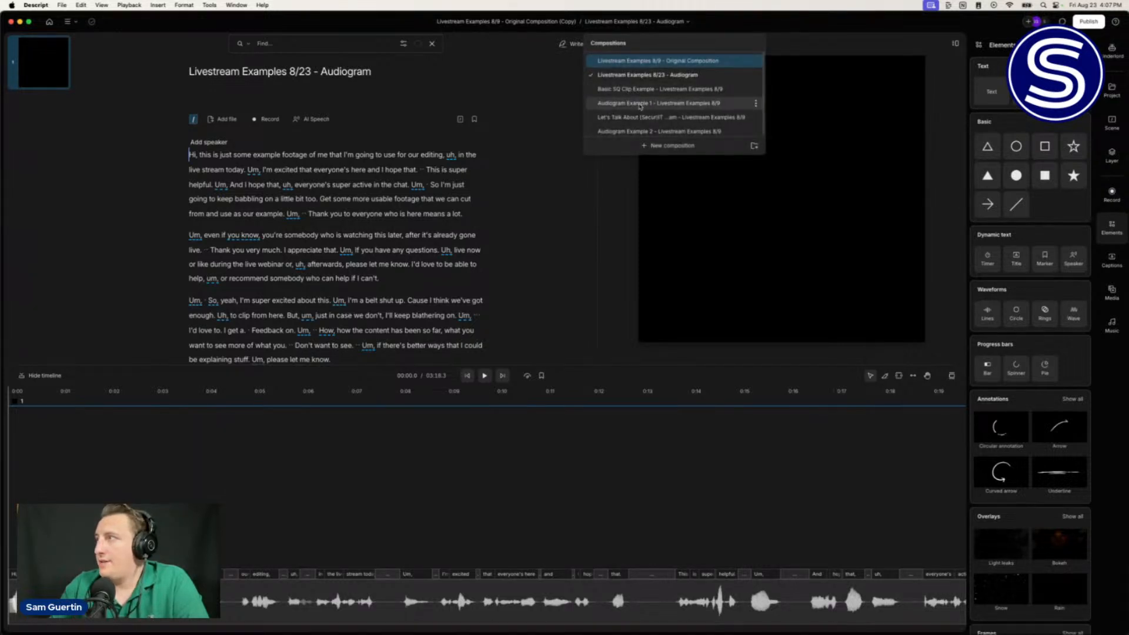
pyautogui.scroll(-1, 638, 113)
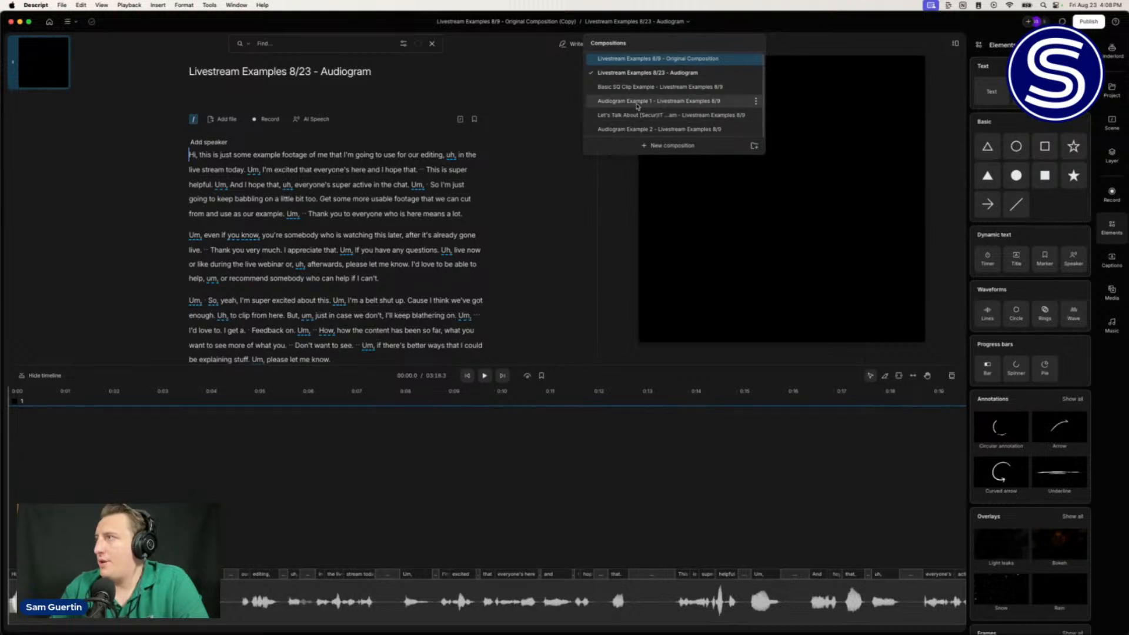
pyautogui.click(637, 103)
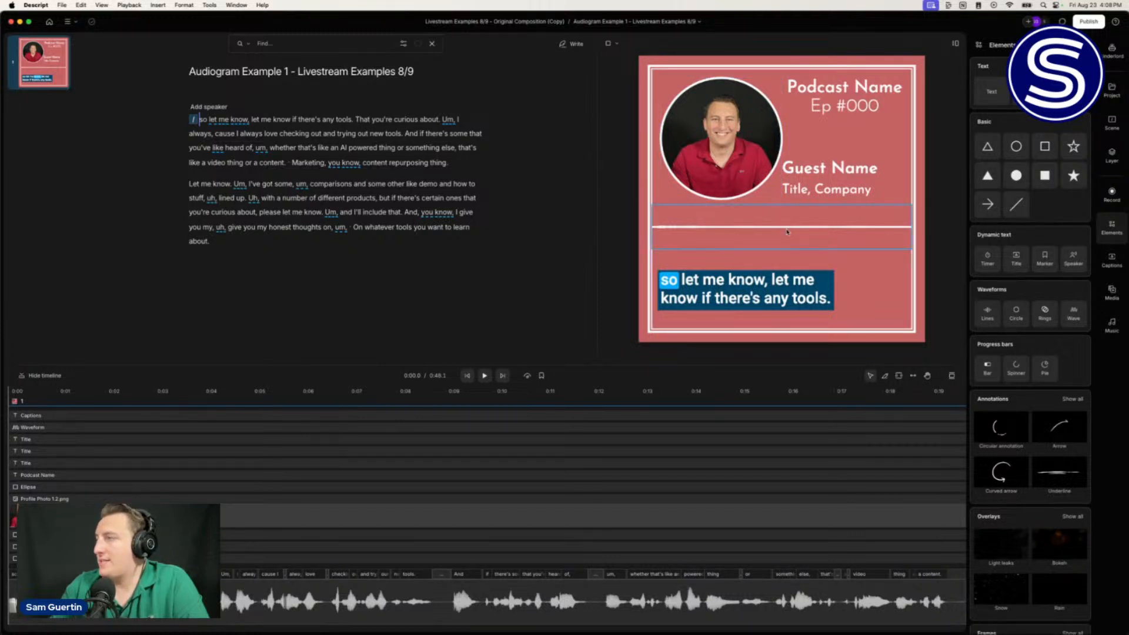
pyautogui.press('space')
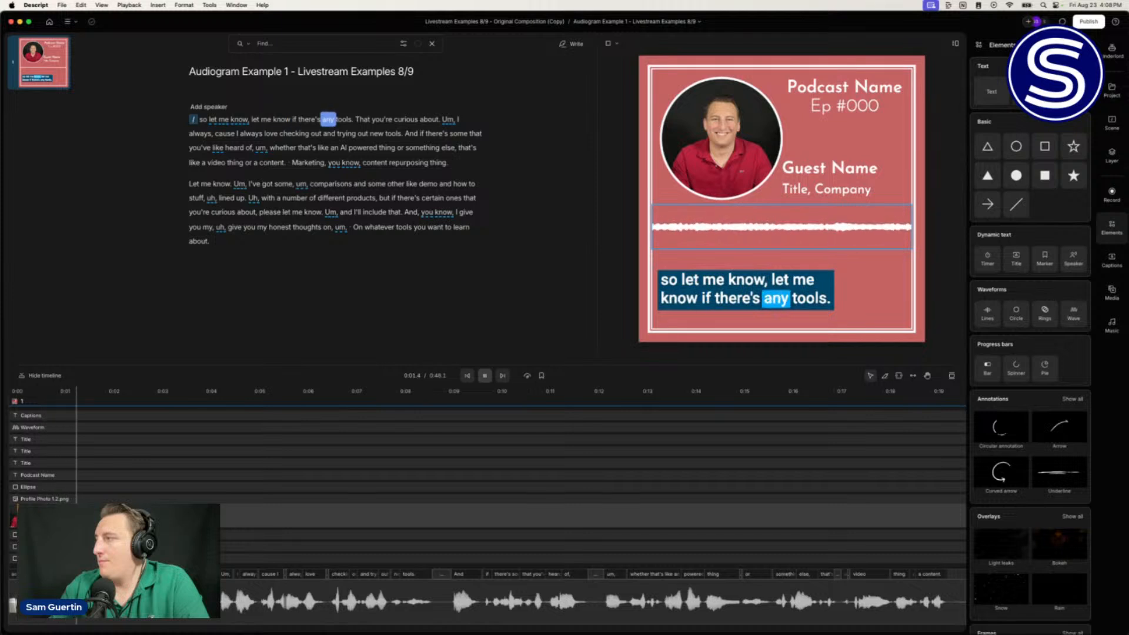
pyautogui.press('space')
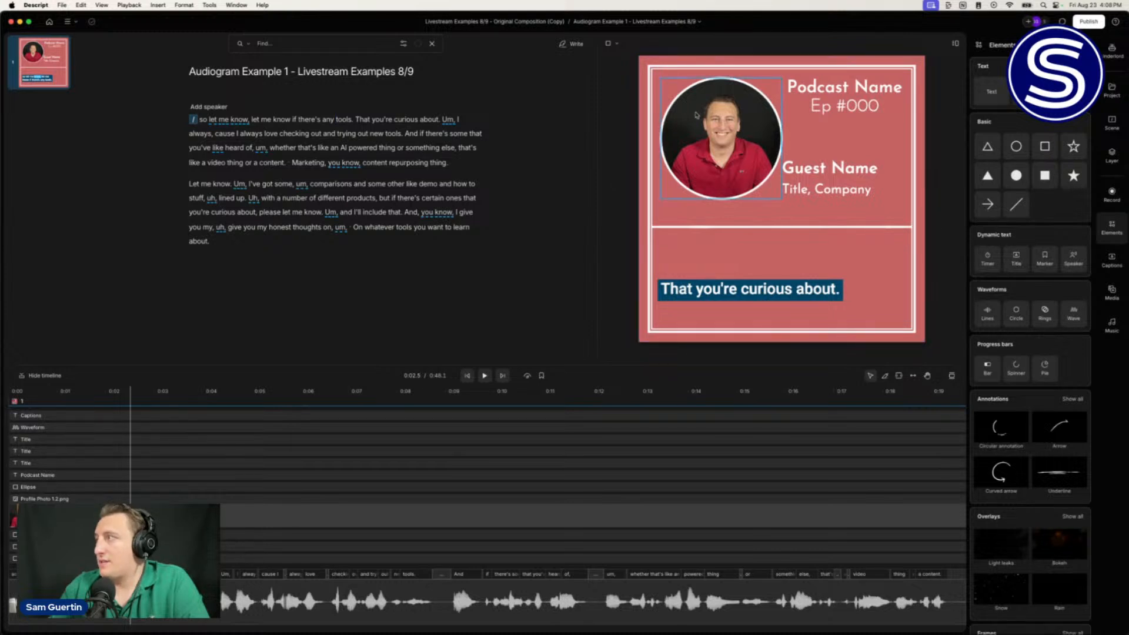
pyautogui.click(633, 23)
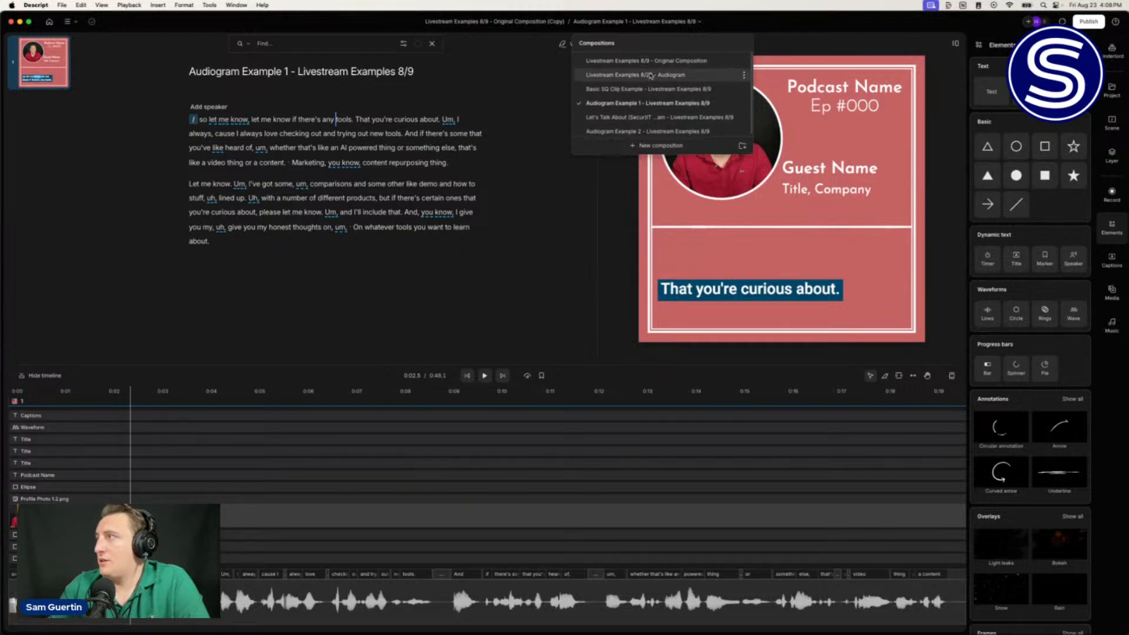
pyautogui.click(651, 73)
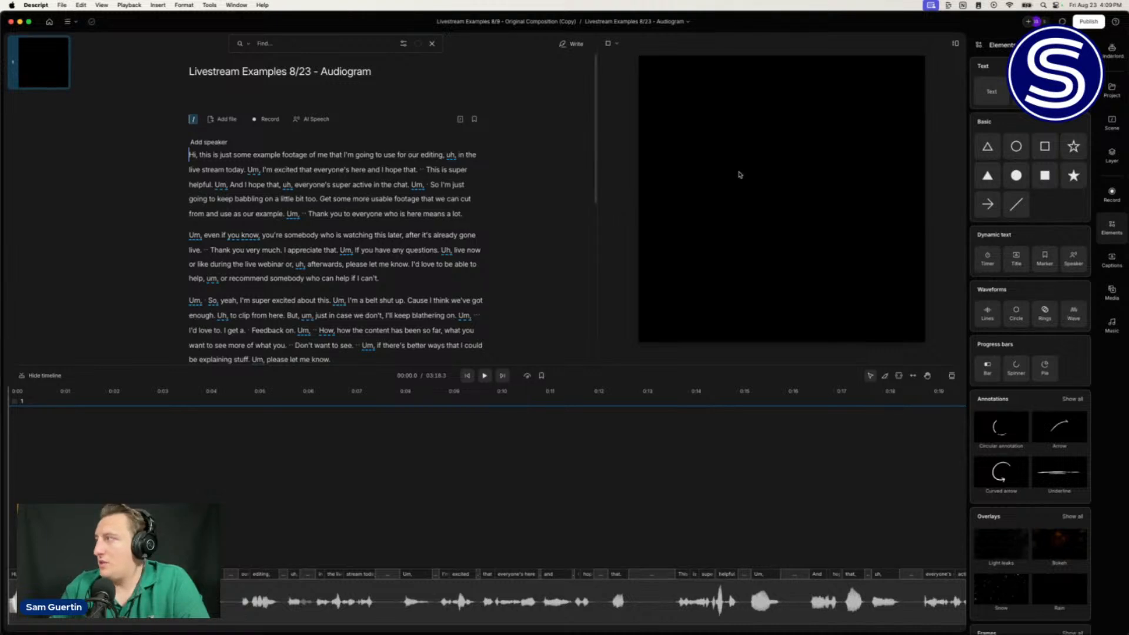
# Step: Open the Underlord Generate image form from the AI tools
pyautogui.click(1112, 99)
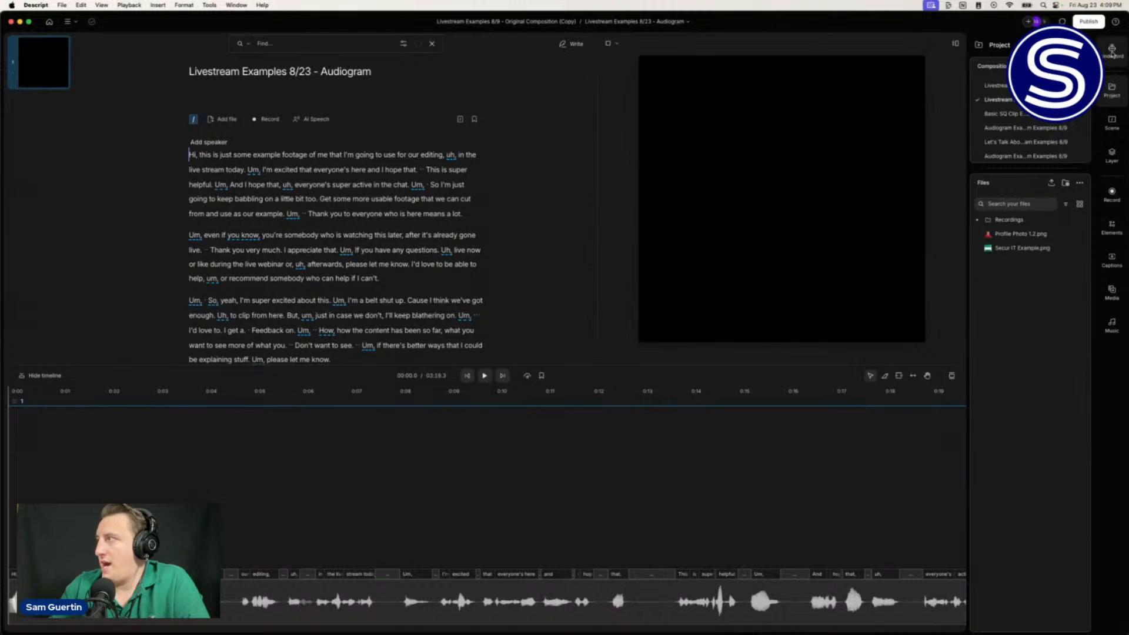
pyautogui.click(1112, 52)
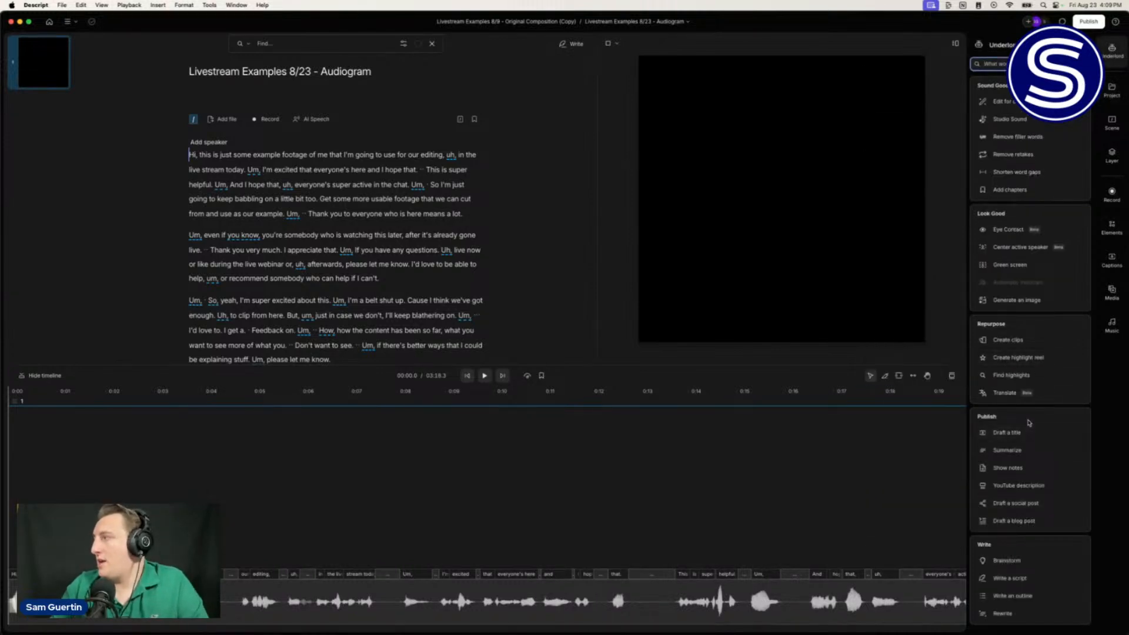
pyautogui.click(1018, 301)
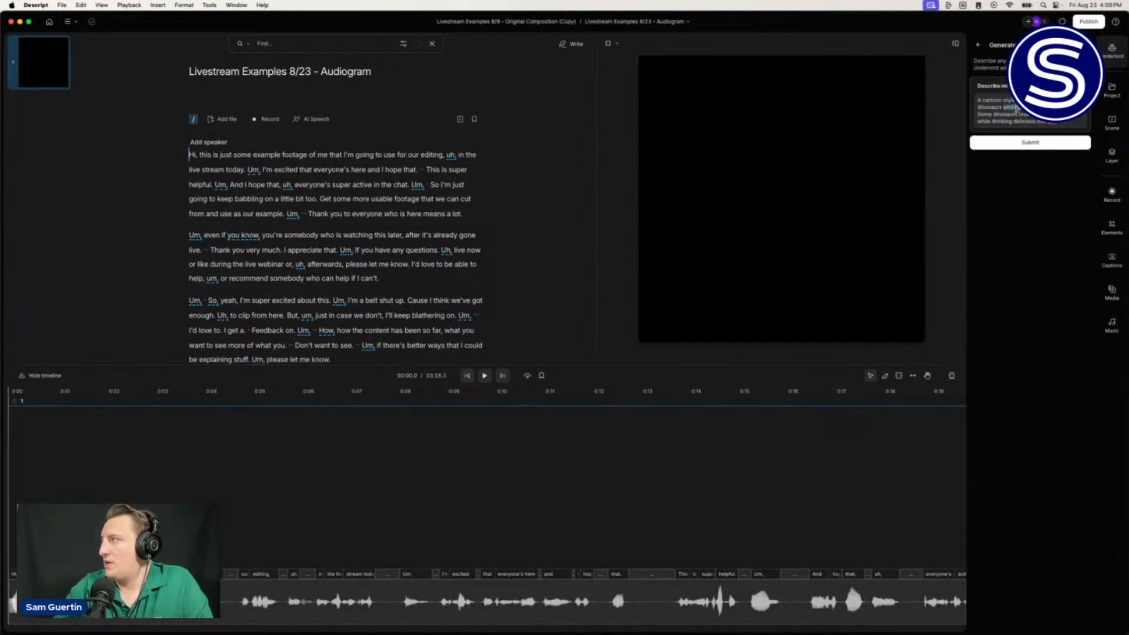
# Step: Replace the sample description with 'A serene open mountain with a camp site. The sun'
pyautogui.tripleClick(1017, 110)
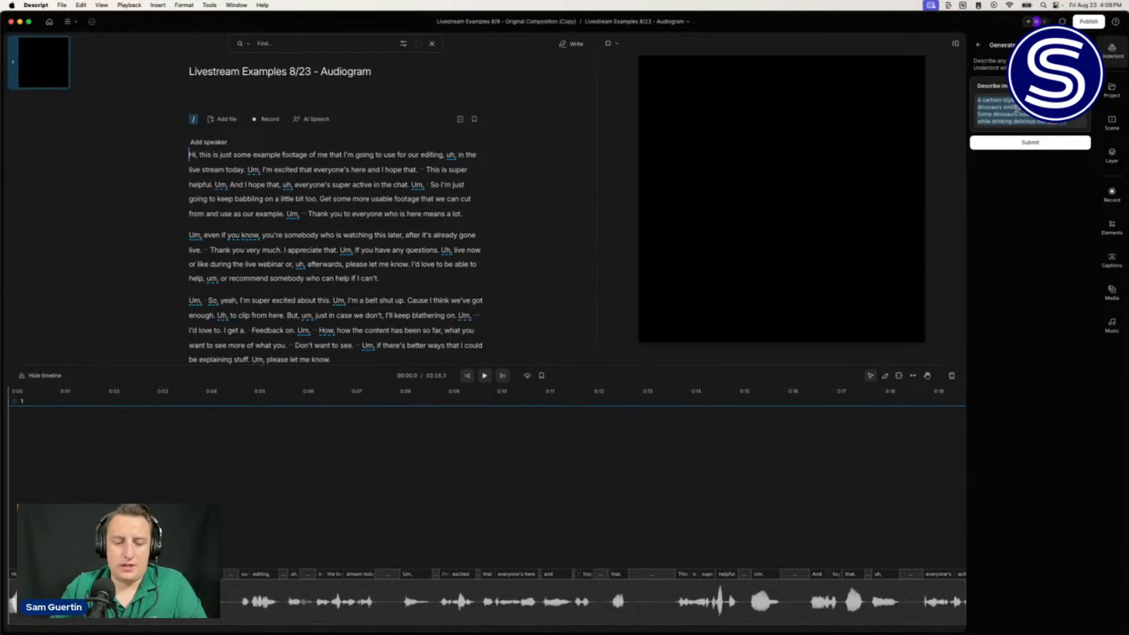
pyautogui.write('A')
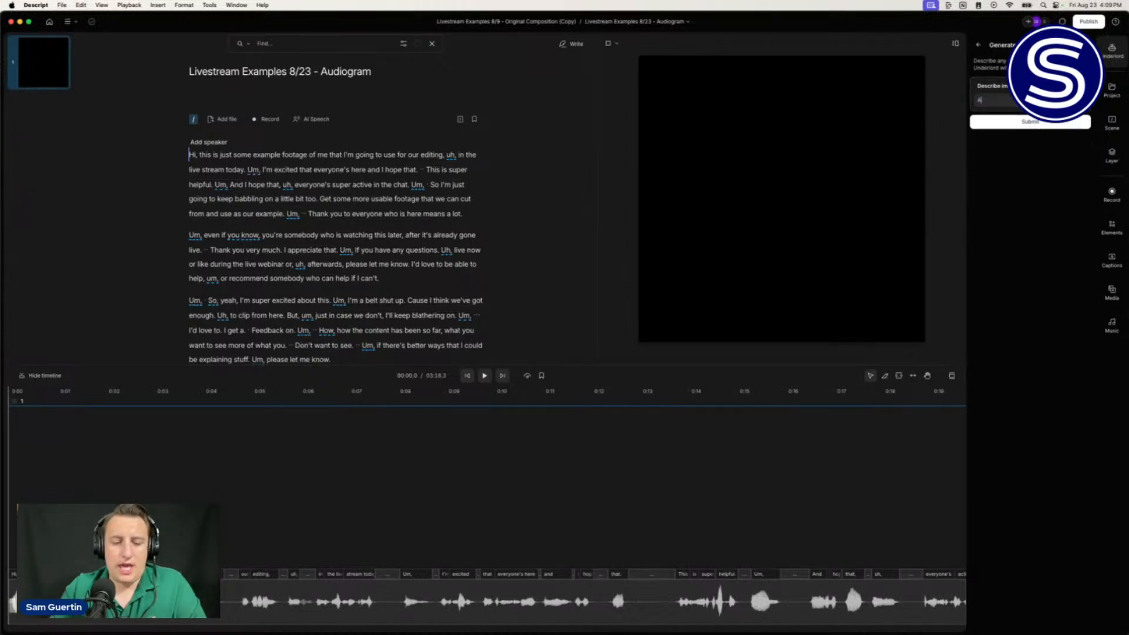
pyautogui.write(' serene')
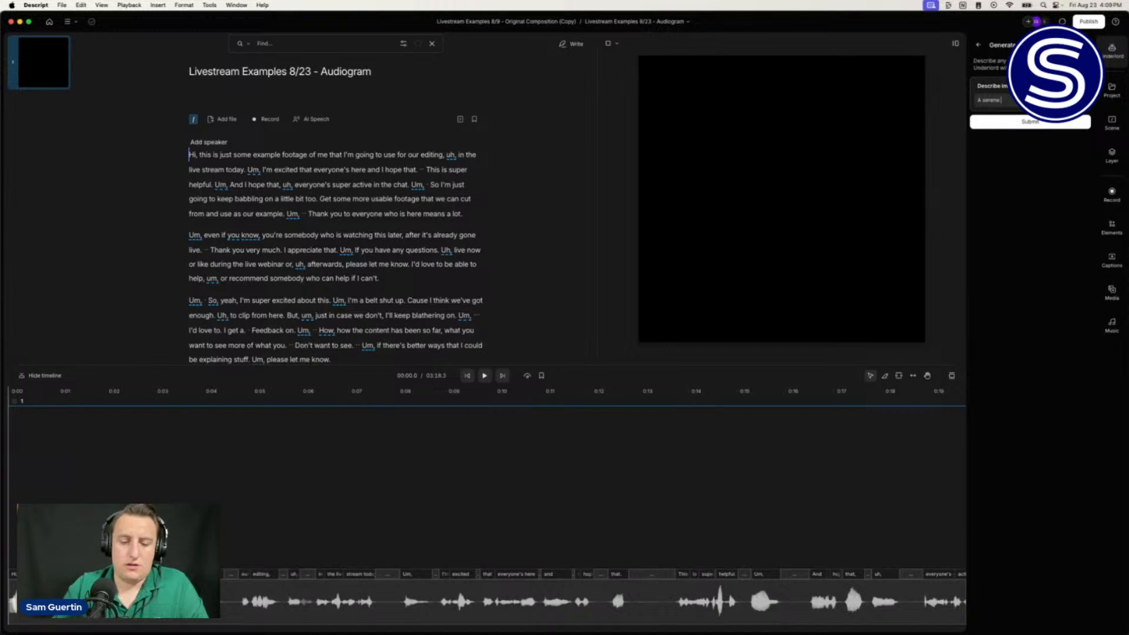
pyautogui.write(' ca')
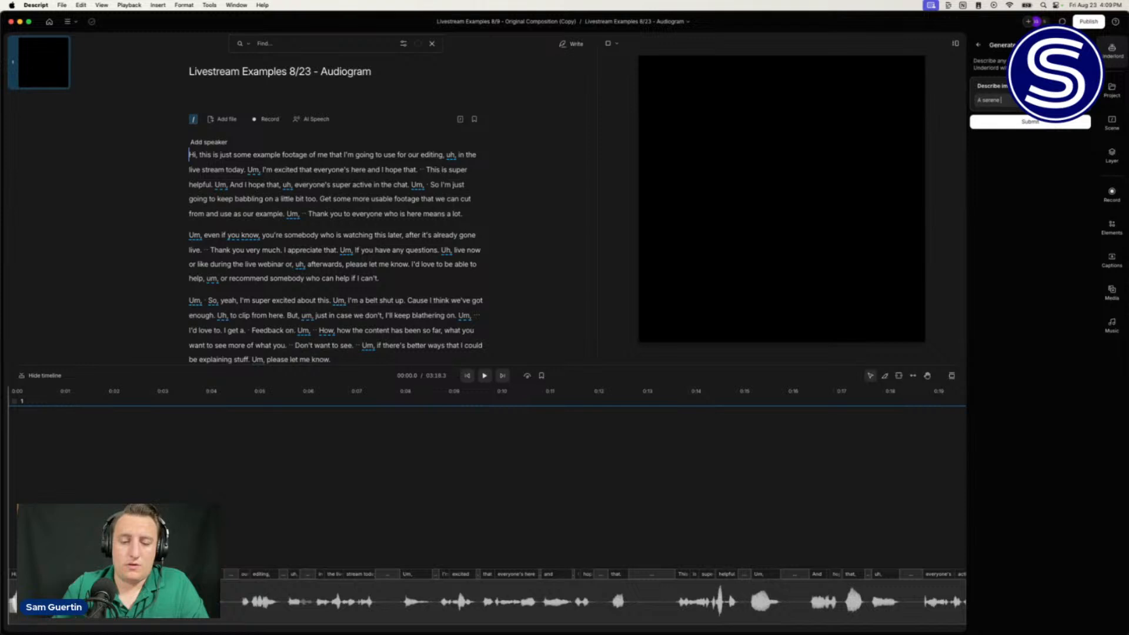
pyautogui.write('open')
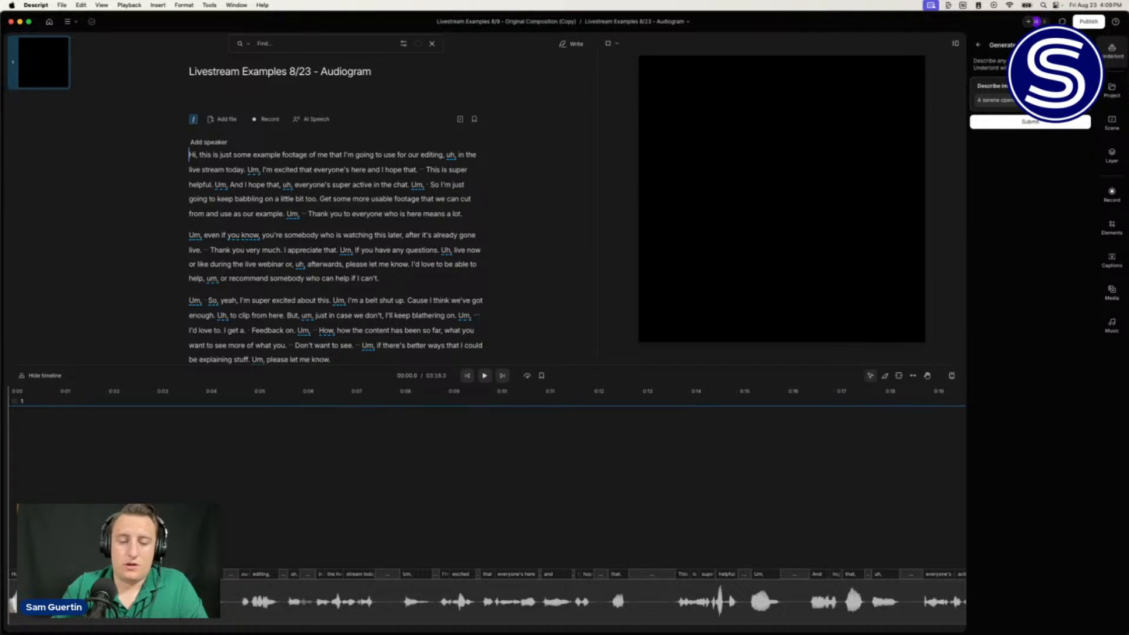
pyautogui.write('mountain with a')
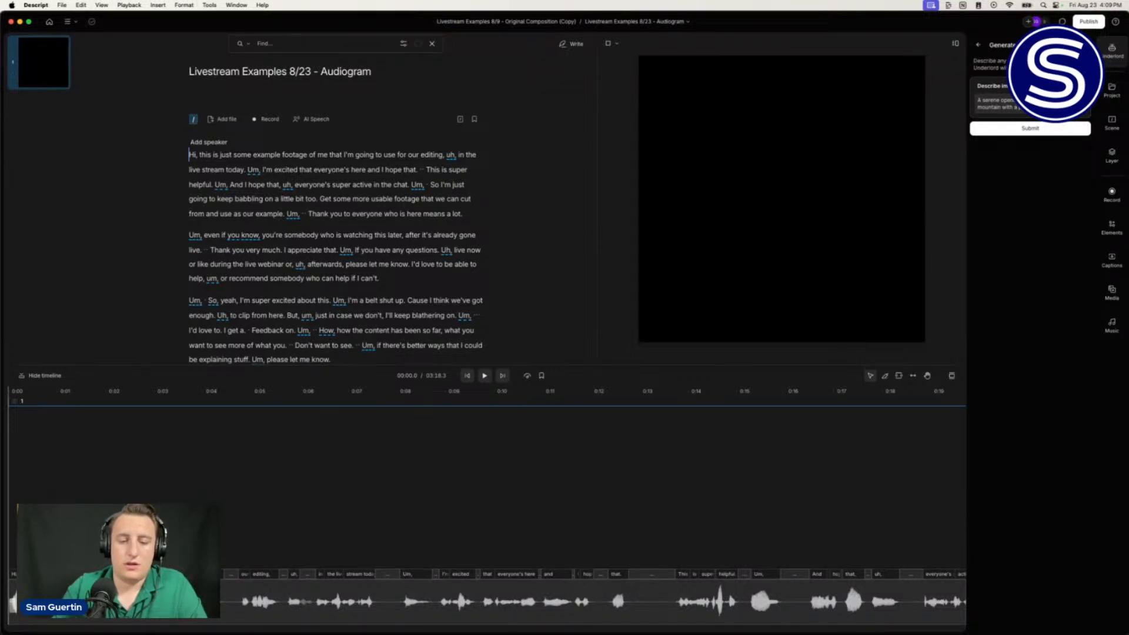
pyautogui.write('camp')
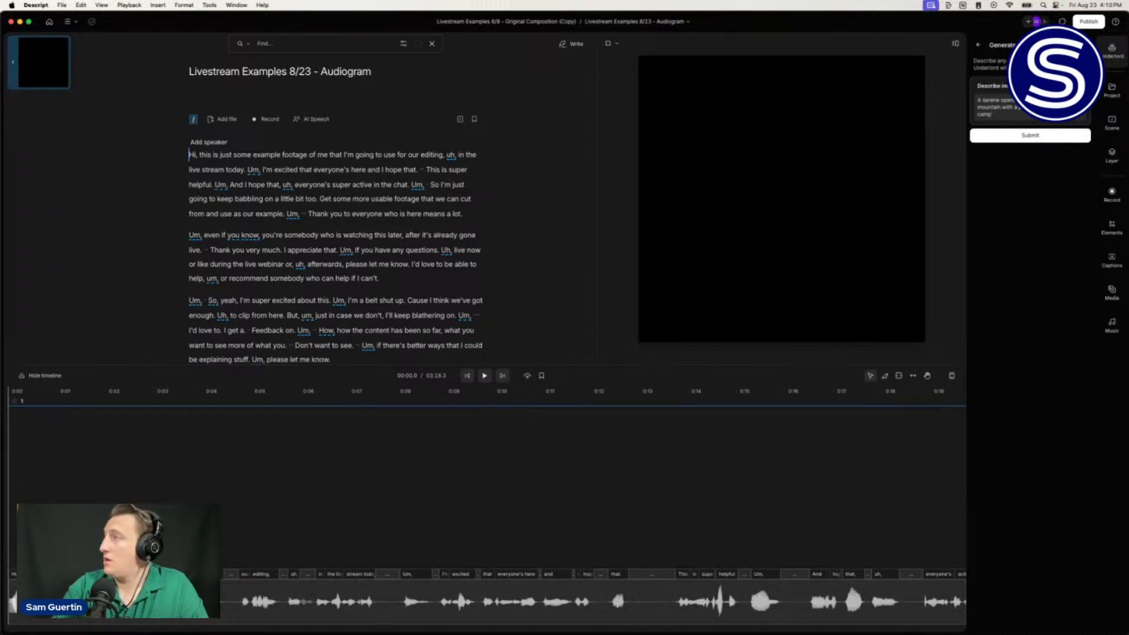
pyautogui.write('f site')
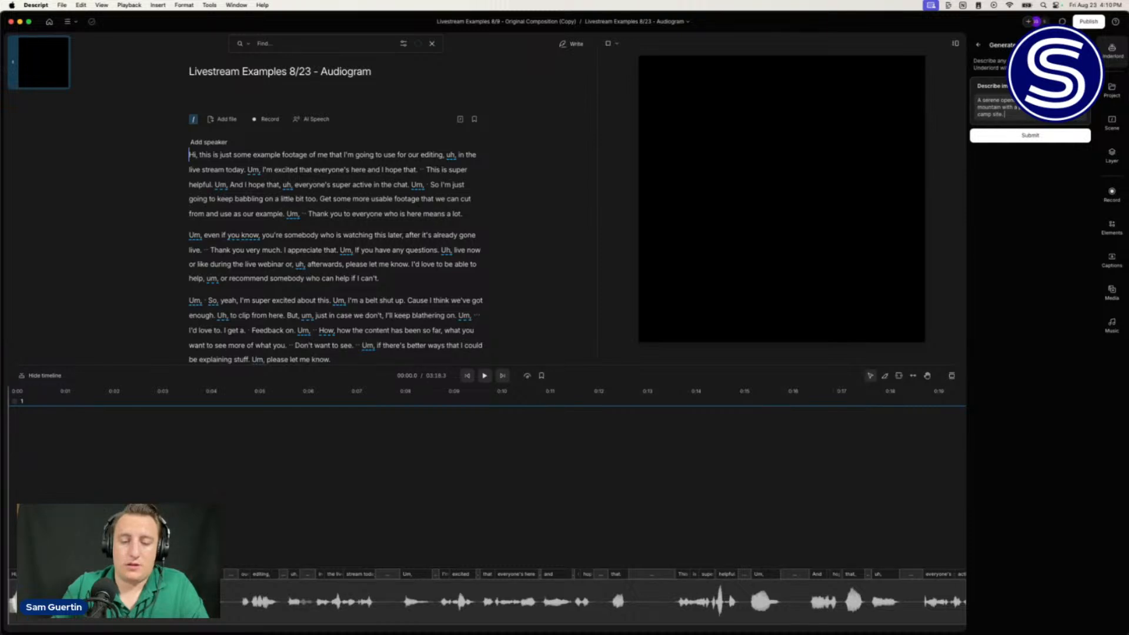
pyautogui.write('. The')
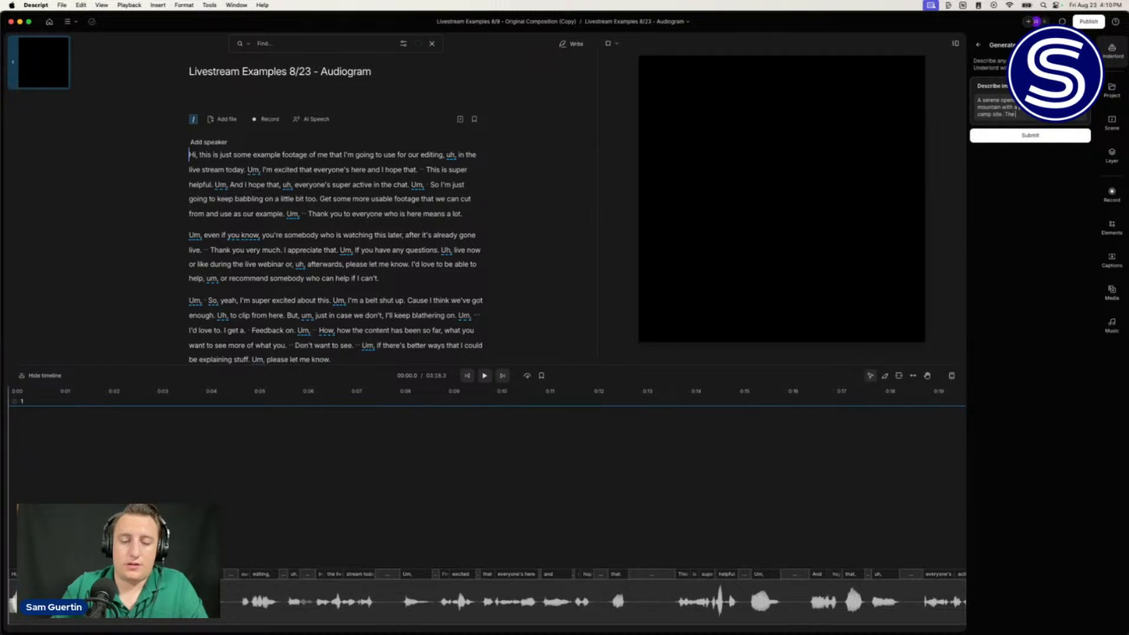
pyautogui.write(' sun')
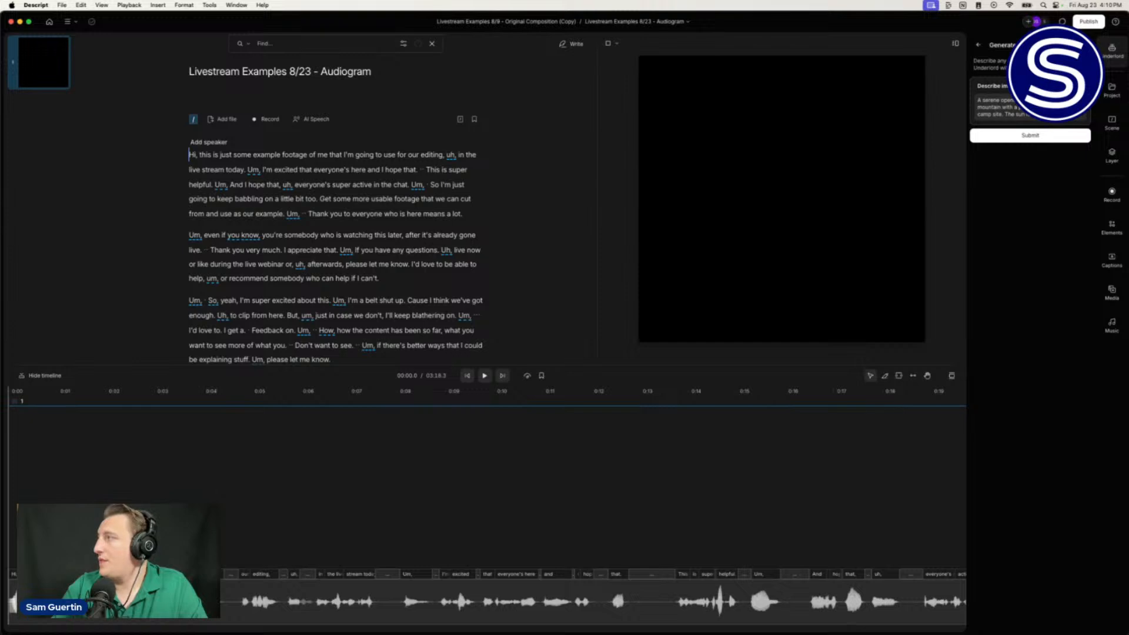
# Step: Continue the prompt with the setting sun and a campfire going, fixing typos
pyautogui.press('BackSpace')
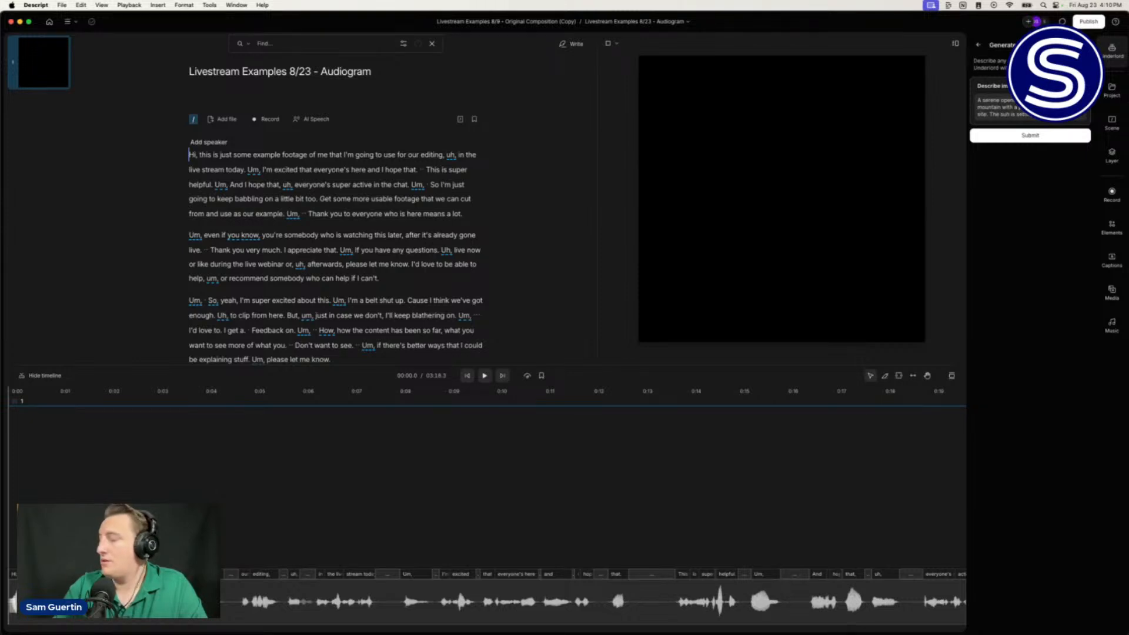
pyautogui.write('e')
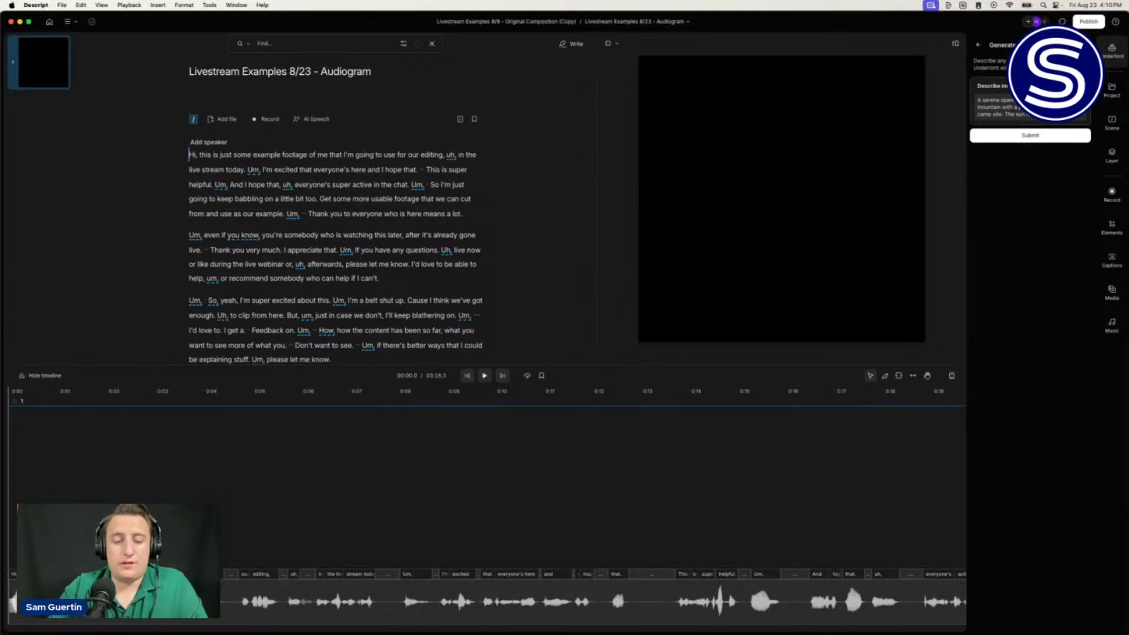
pyautogui.write('camp')
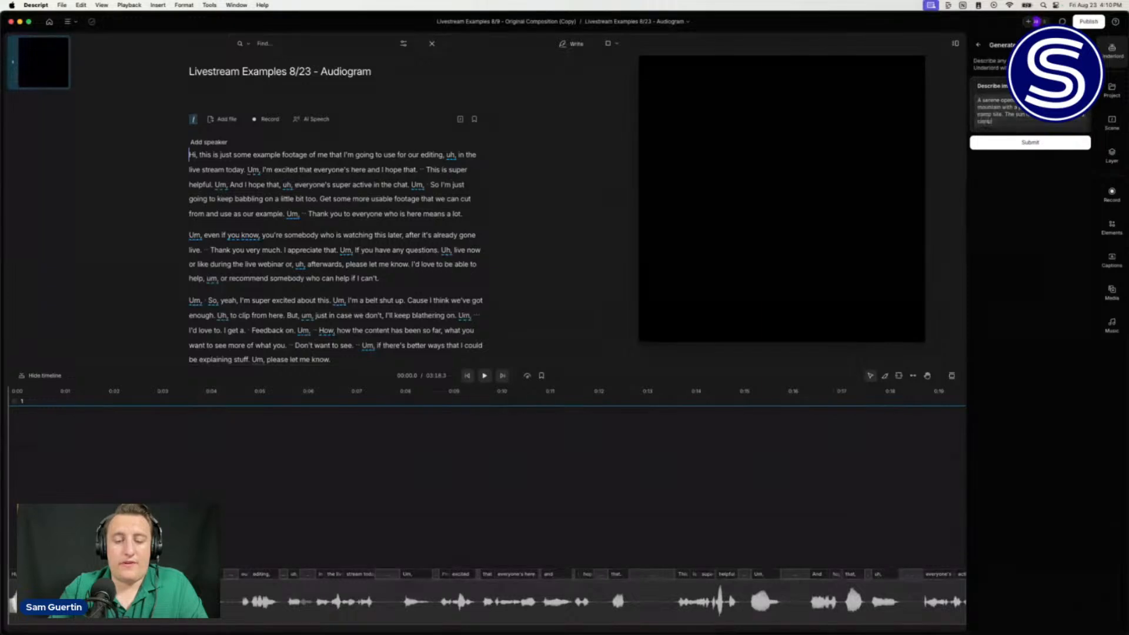
pyautogui.write('fire s')
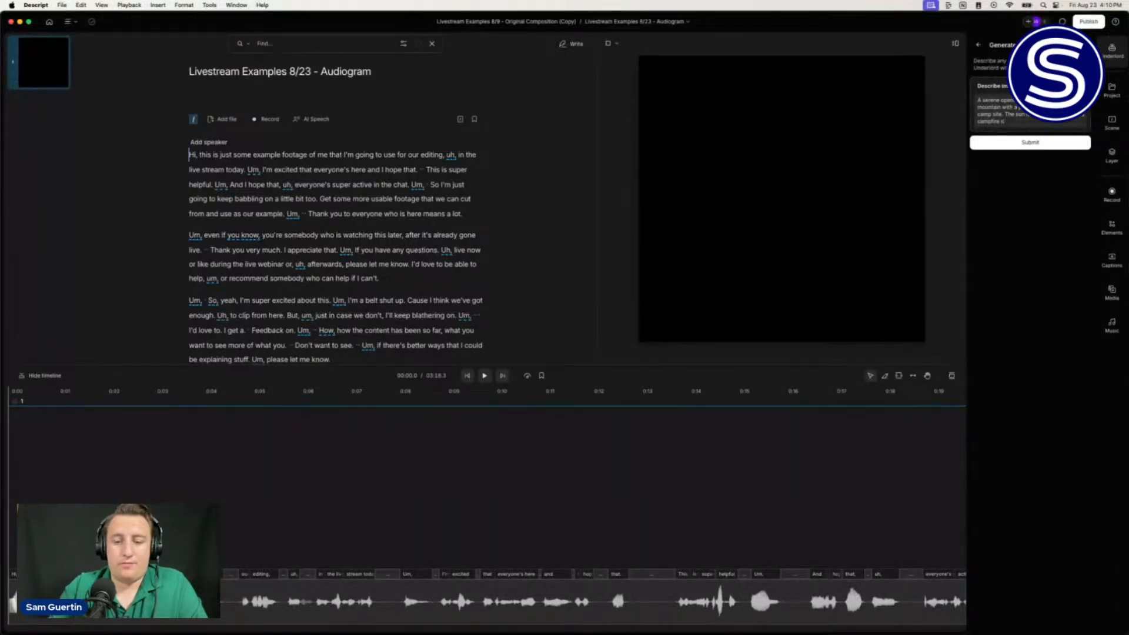
pyautogui.write('going with')
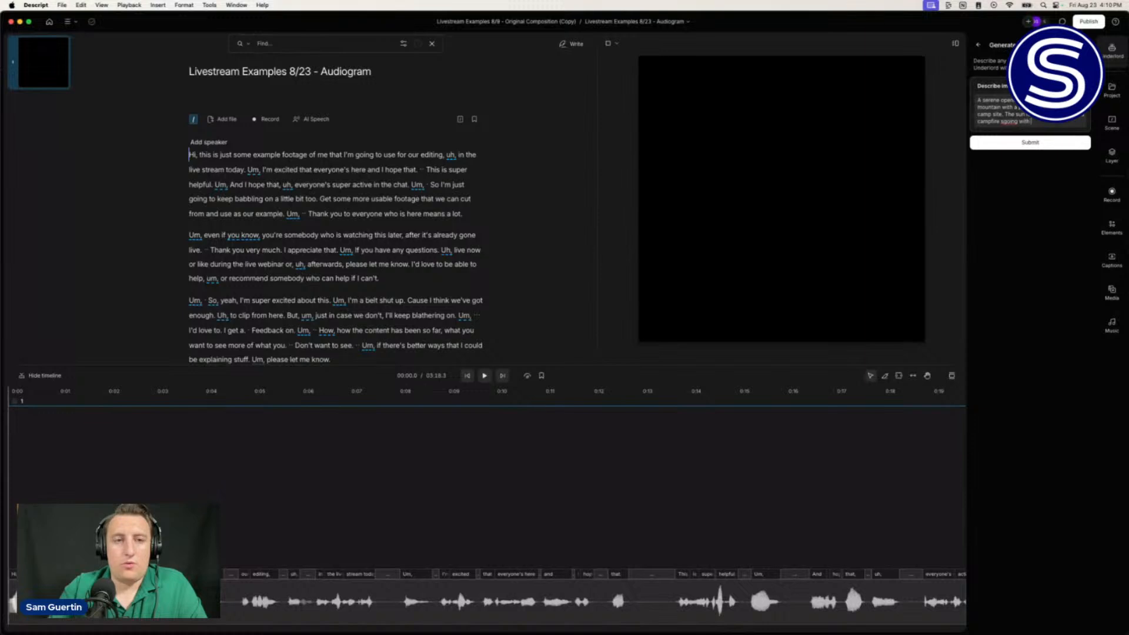
pyautogui.write(' a')
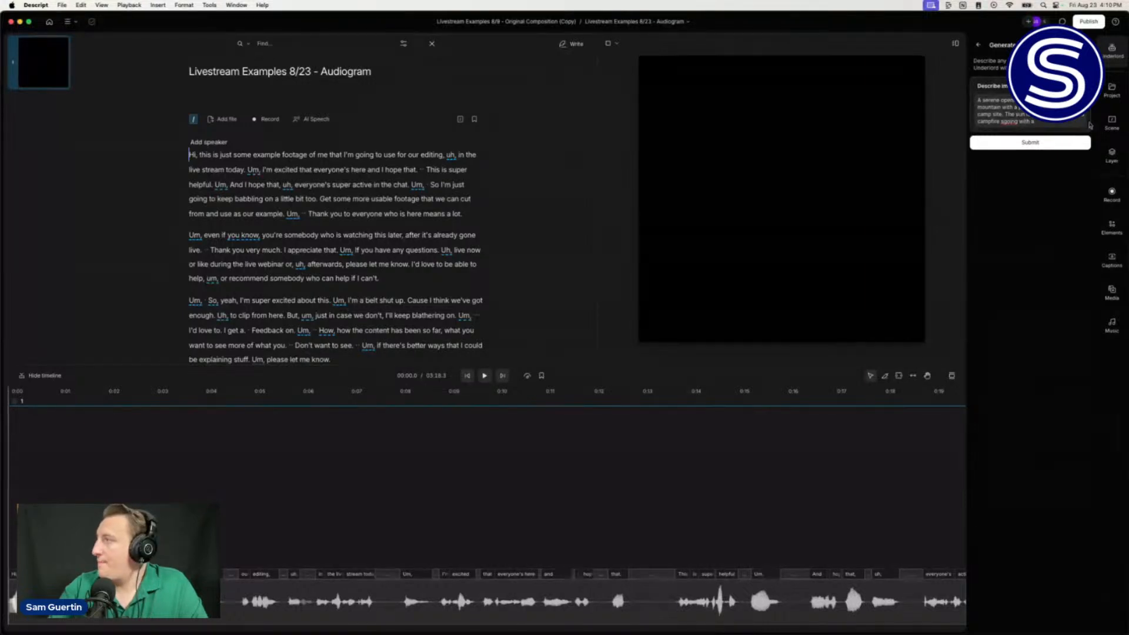
pyautogui.click(1004, 121)
pyautogui.press('BackSpace')
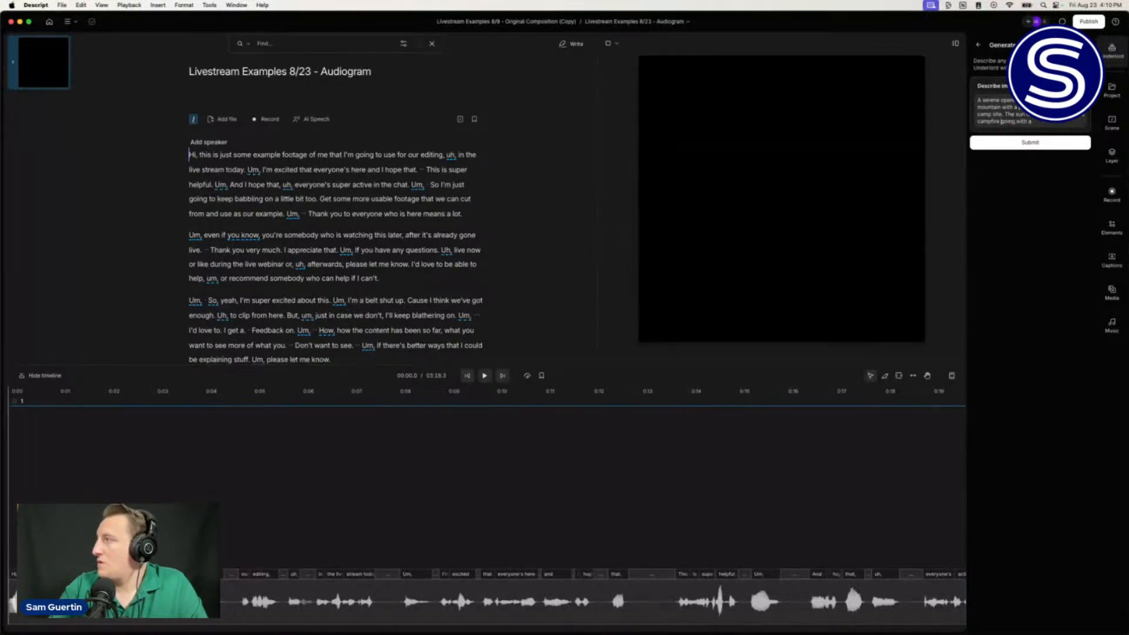
pyautogui.click(1040, 124)
pyautogui.press('BackSpace')
pyautogui.press('BackSpace')
pyautogui.press('BackSpace')
pyautogui.press('BackSpace')
pyautogui.press('BackSpace')
pyautogui.press('BackSpace')
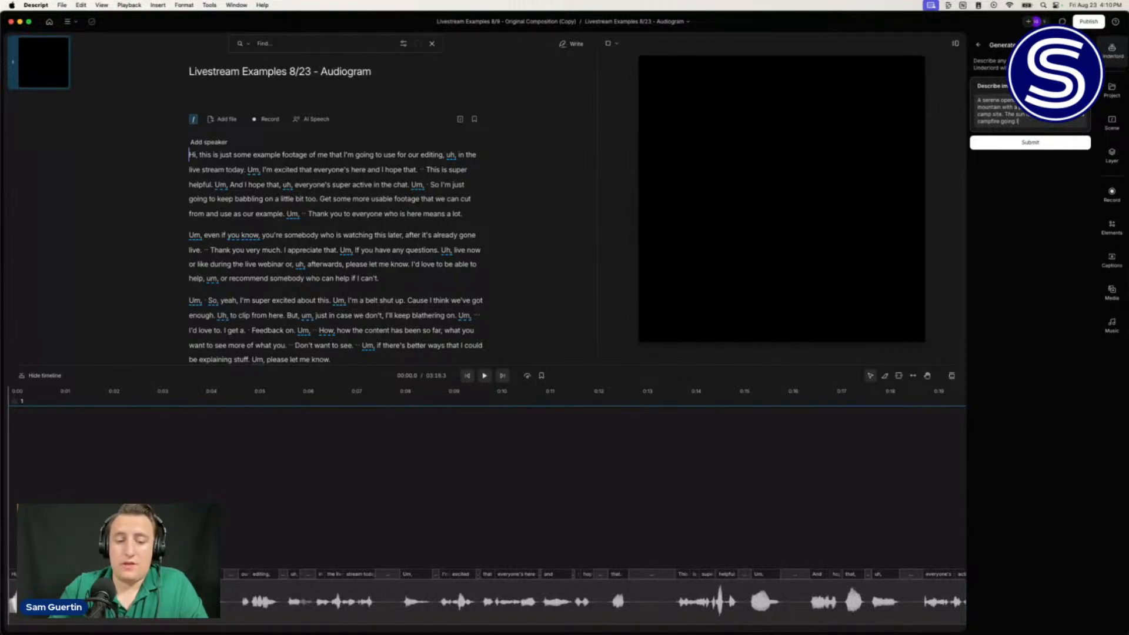
pyautogui.write('that is lig')
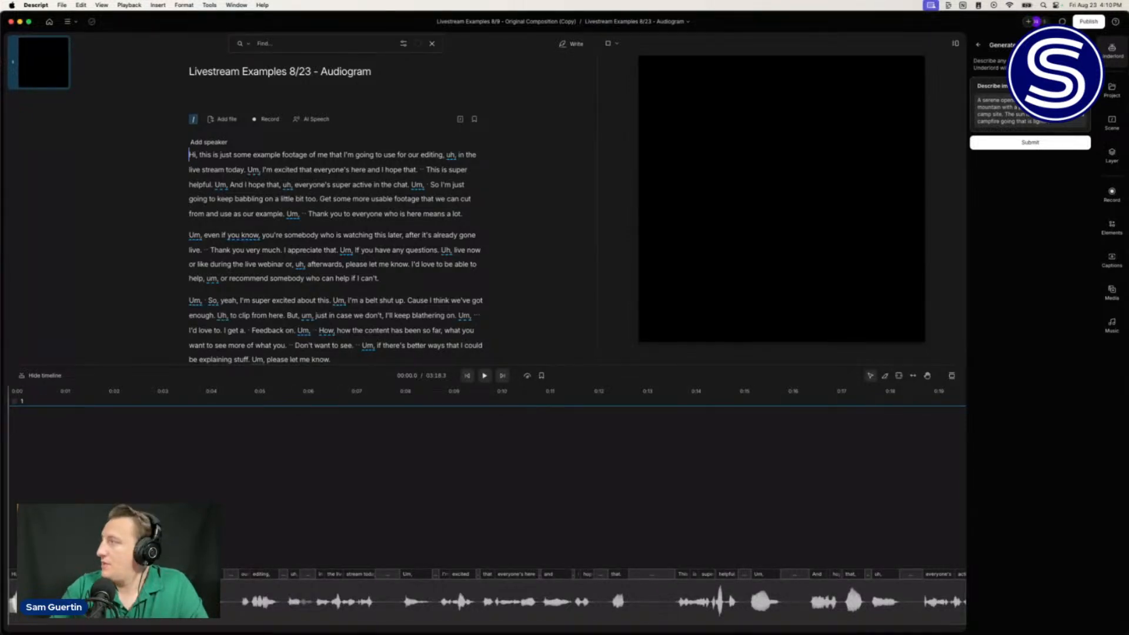
# Step: End the prompt with the campfire illuminating the surroundings and submit it to generate images
pyautogui.press('BackSpace')
pyautogui.press('BackSpace')
pyautogui.press('BackSpace')
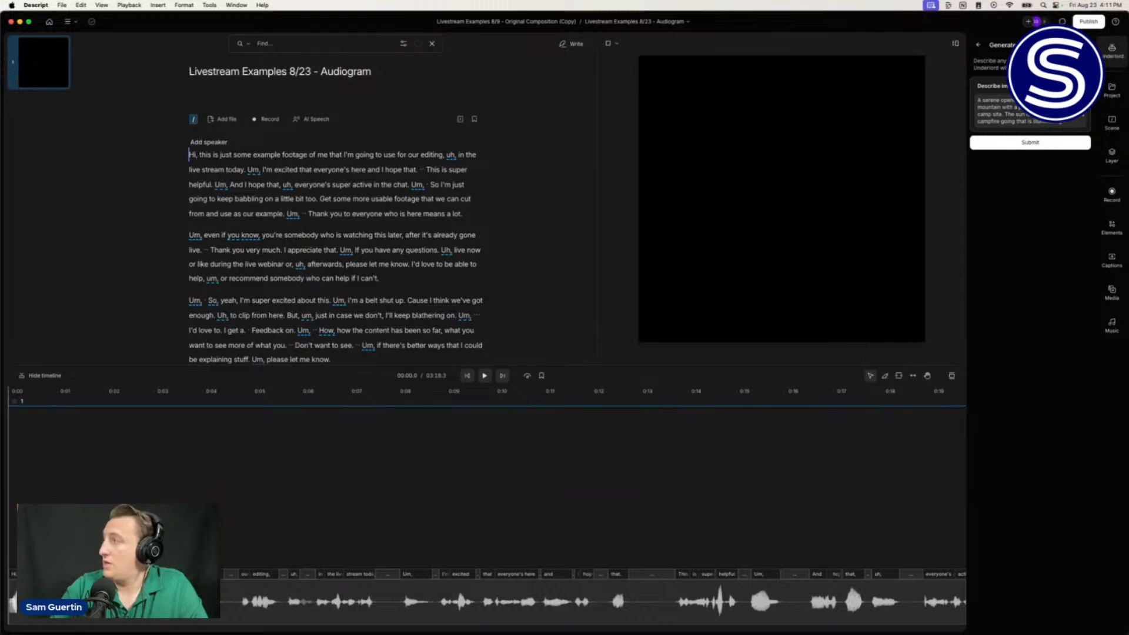
pyautogui.write('f the surrou')
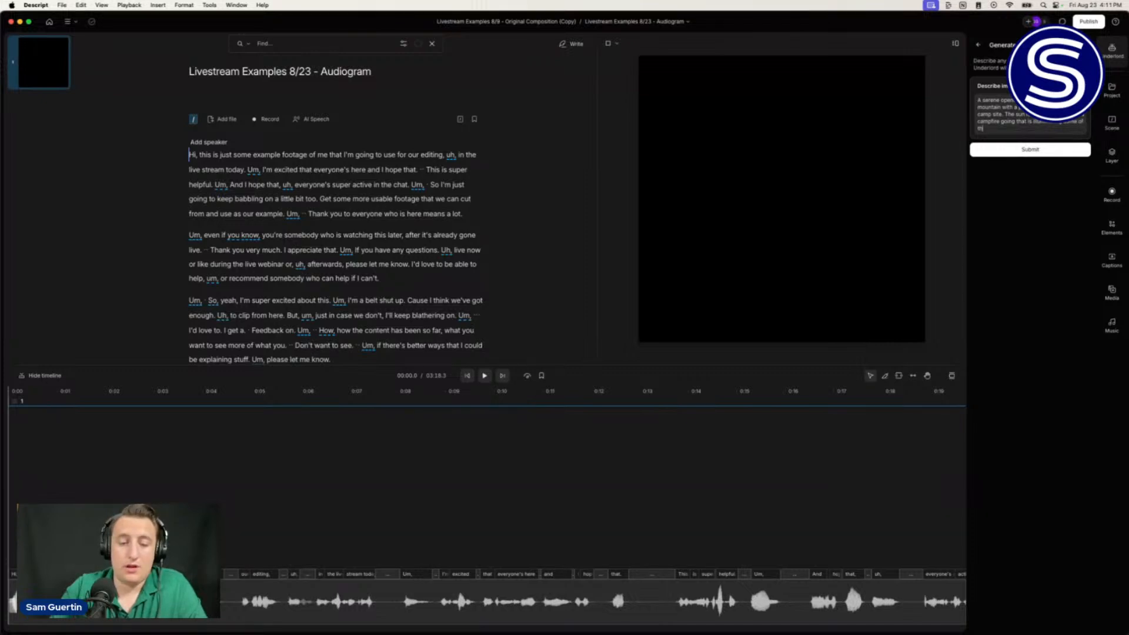
pyautogui.write('nd')
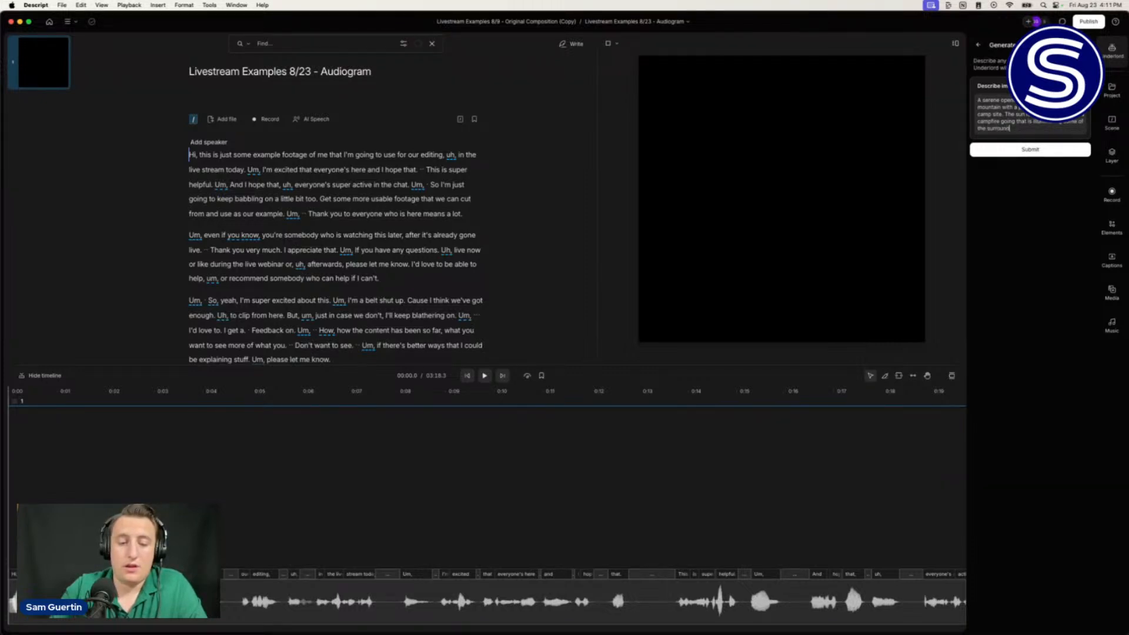
pyautogui.write('ings')
pyautogui.press('Return')
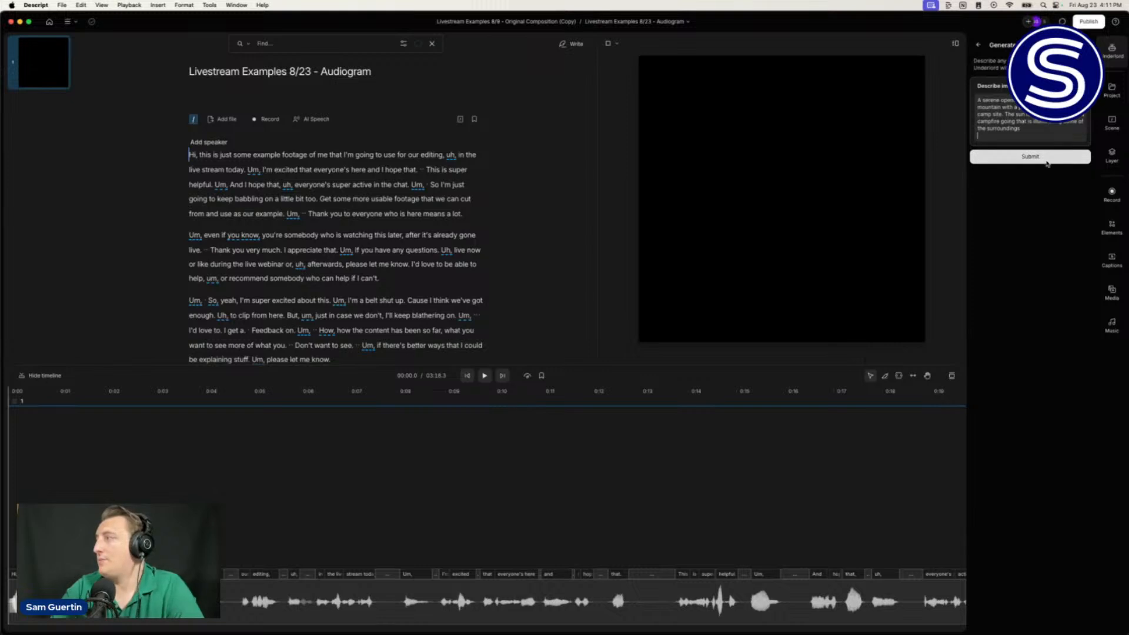
pyautogui.press('BackSpace')
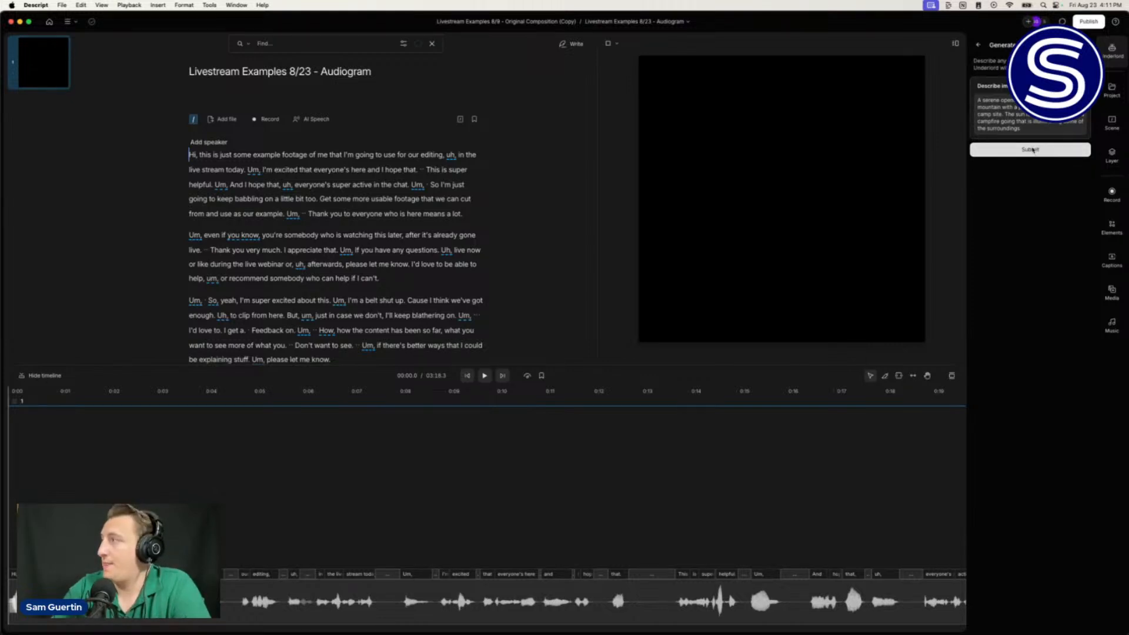
pyautogui.click(1032, 150)
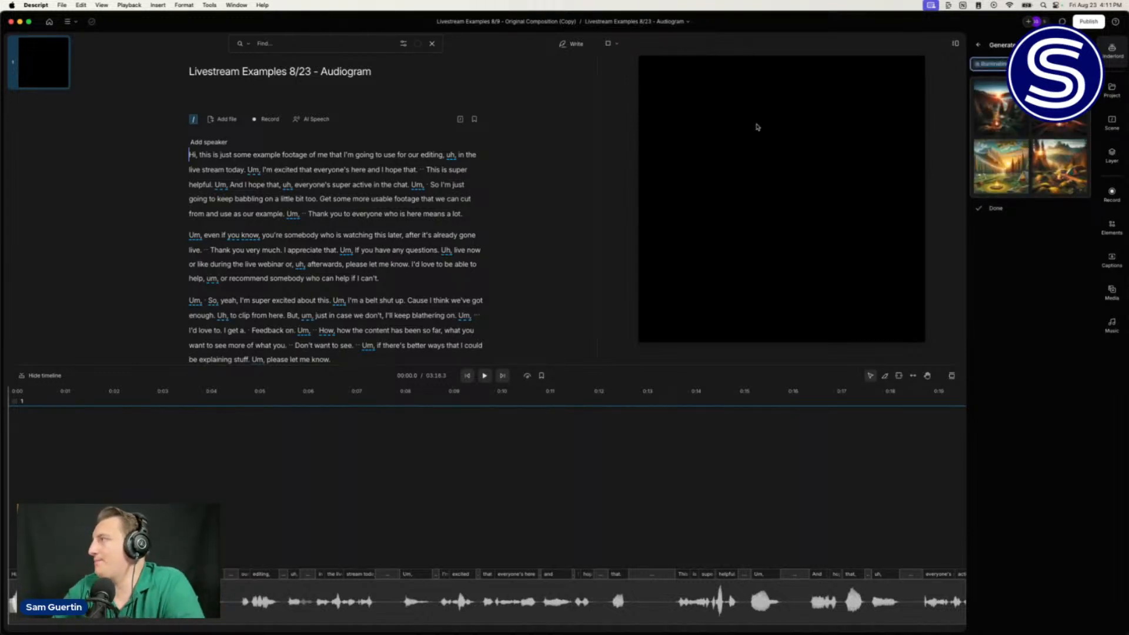
# Step: Insert a generated sunset campfire image as a full-frame 1080 × 1080 layer and show its properties
pyautogui.moveTo(999, 150)
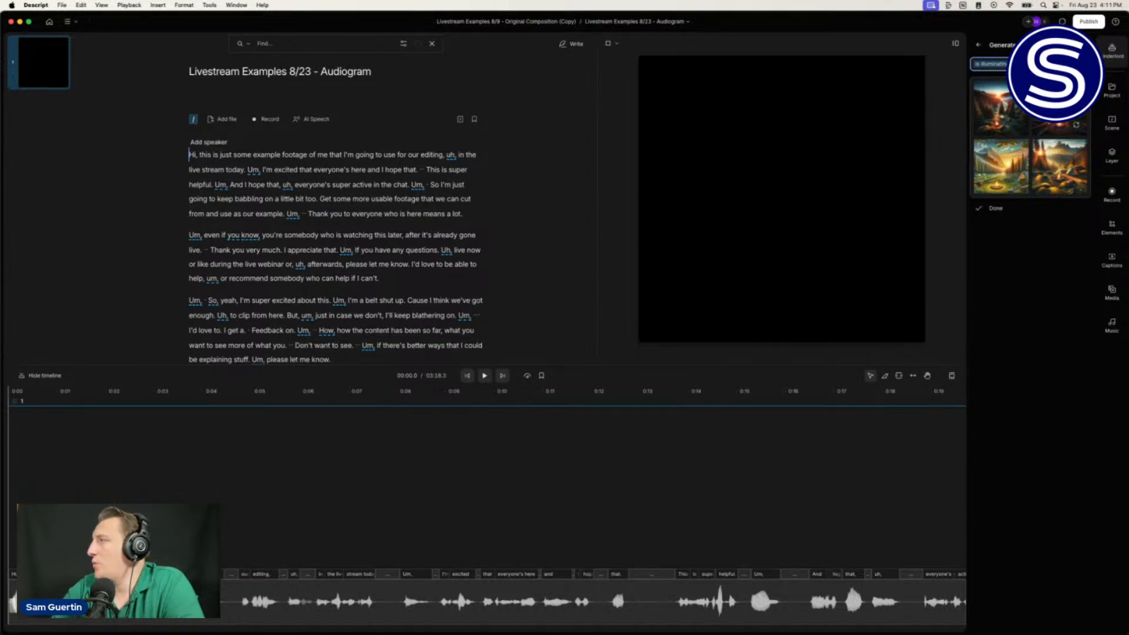
pyautogui.click(1059, 107)
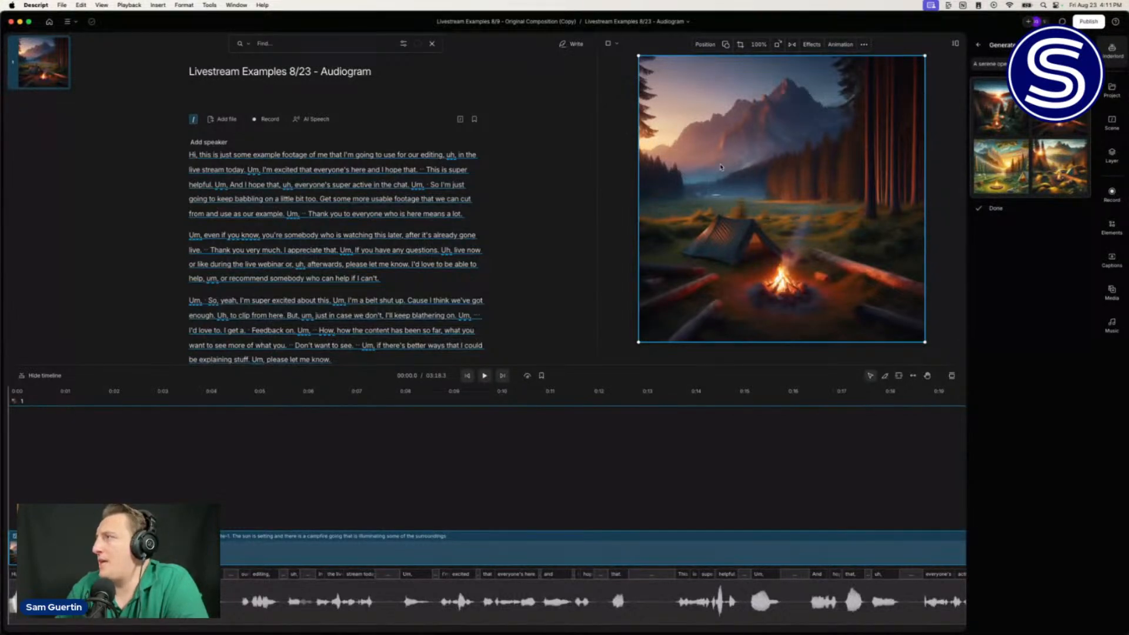
pyautogui.click(811, 46)
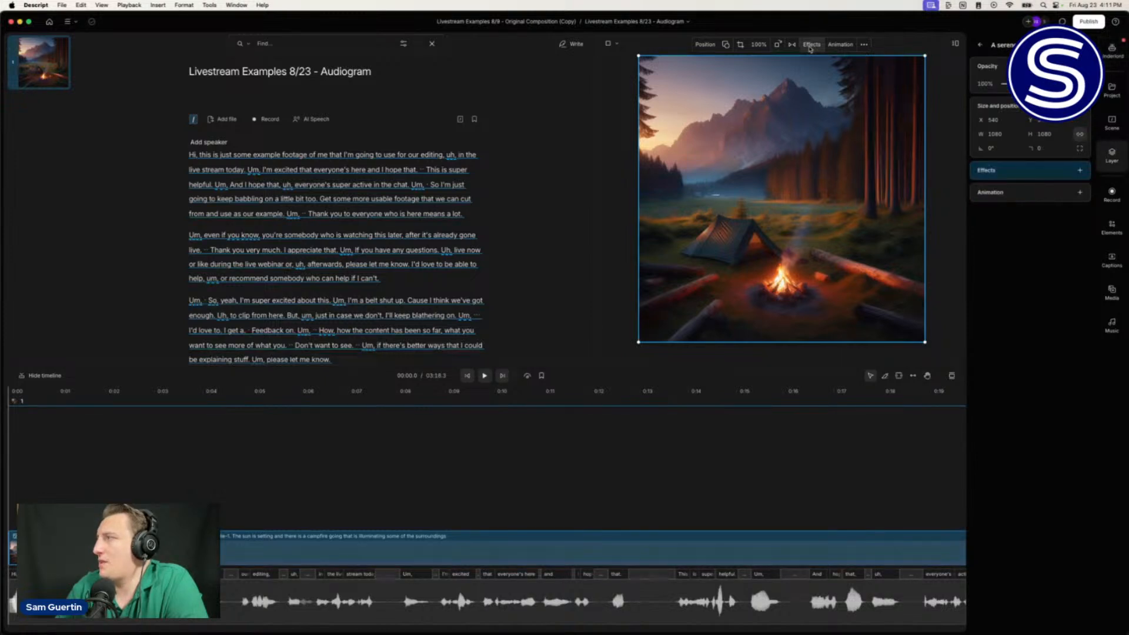
# Step: Add Color adjustments to the image: lower exposure, shadows −20%, saturation −24%
pyautogui.click(1079, 169)
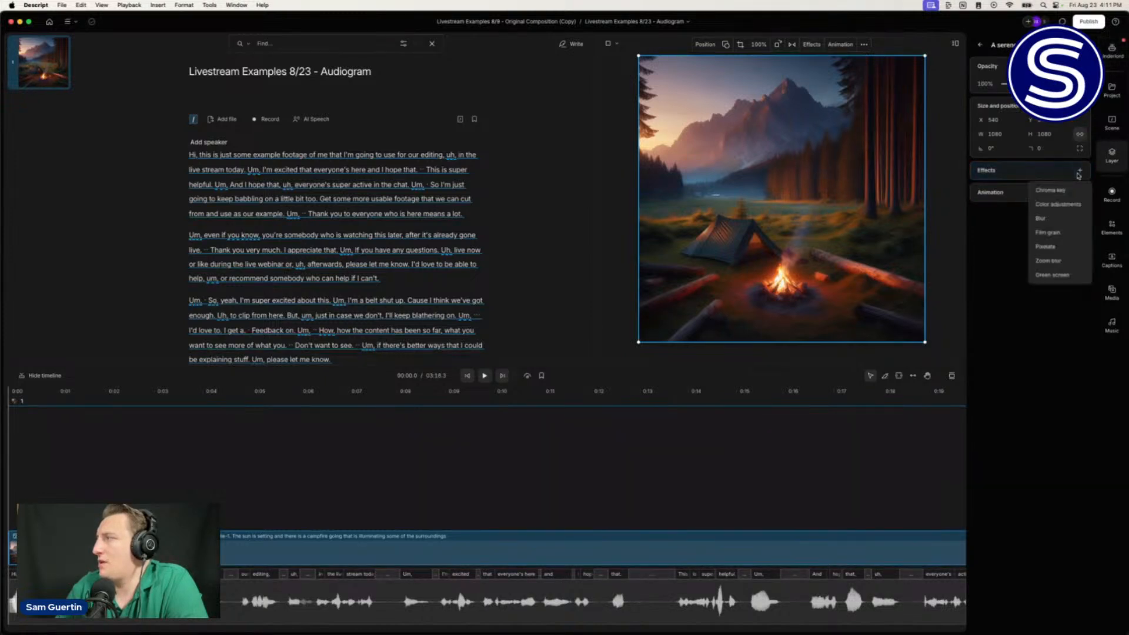
pyautogui.click(1048, 206)
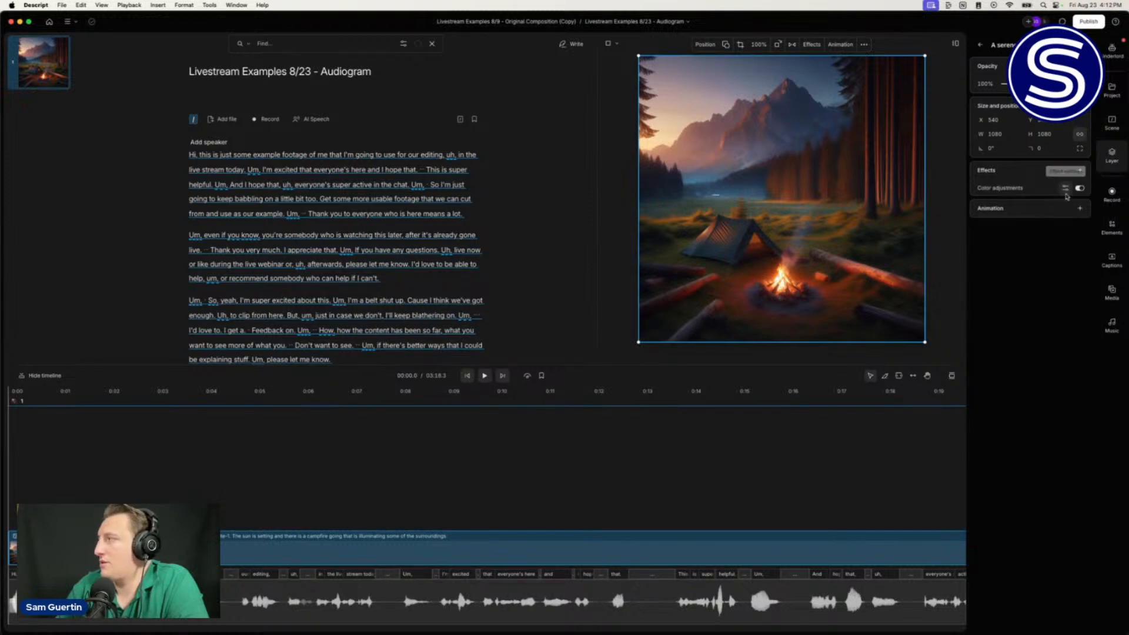
pyautogui.click(1066, 189)
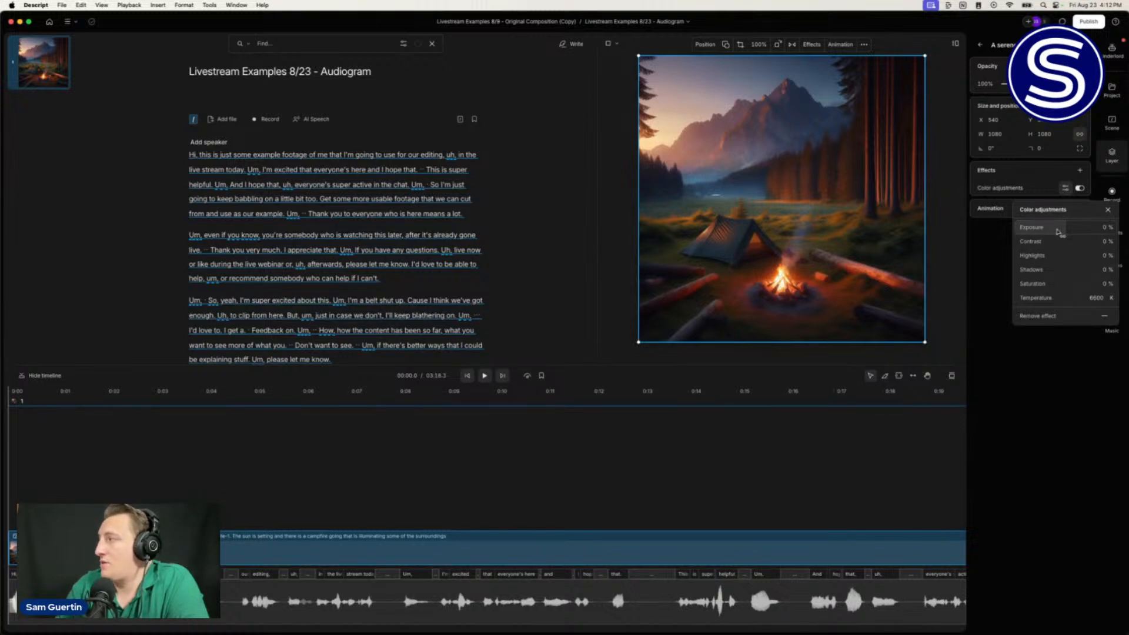
pyautogui.moveTo(1056, 231); pyautogui.dragTo(1030, 228)
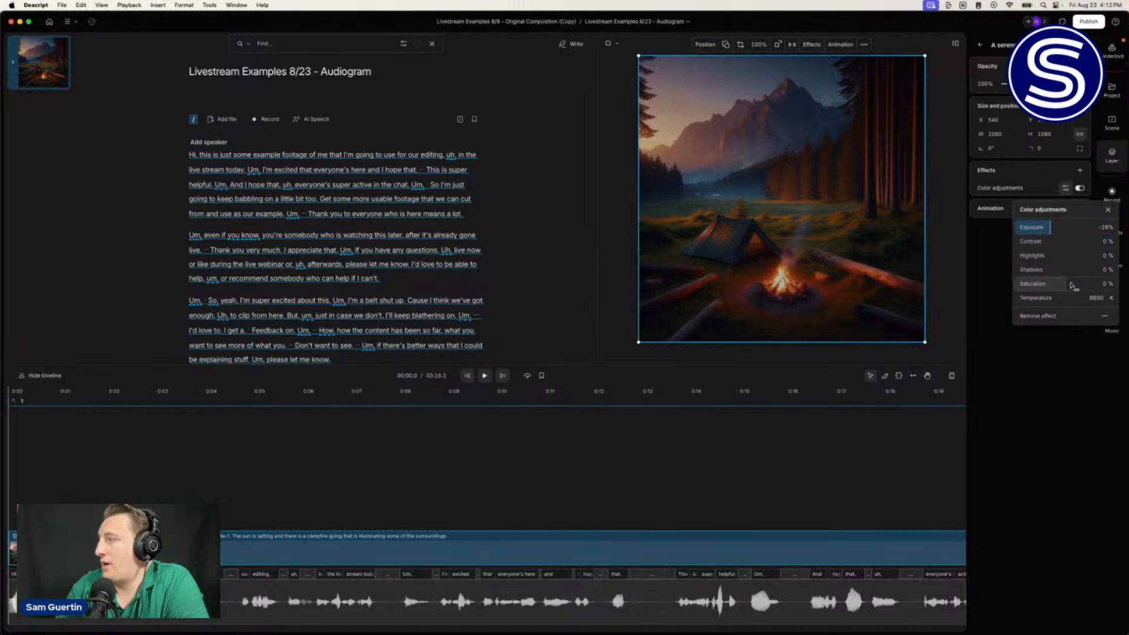
pyautogui.moveTo(1072, 286); pyautogui.dragTo(1050, 283)
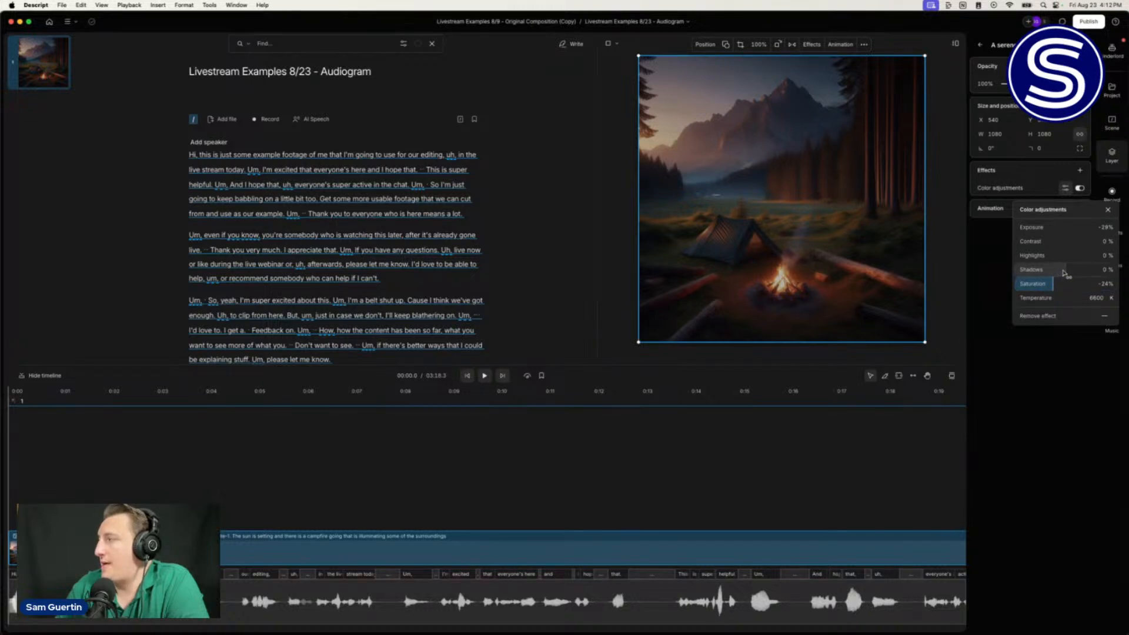
pyautogui.moveTo(1065, 272); pyautogui.dragTo(1046, 270)
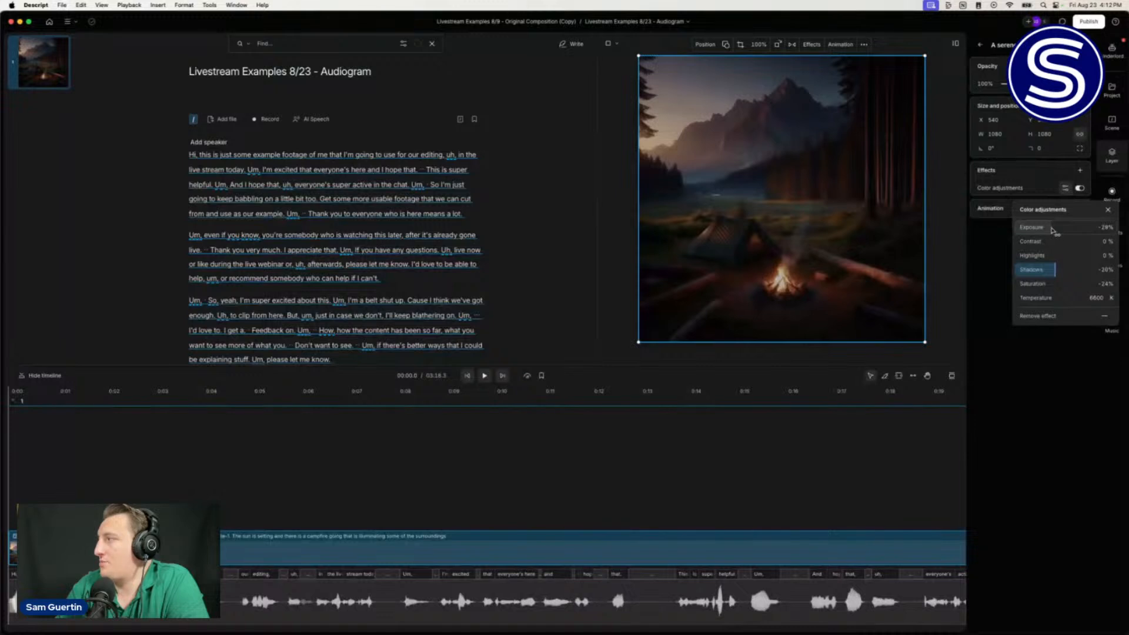
pyautogui.moveTo(1053, 227); pyautogui.dragTo(1058, 228)
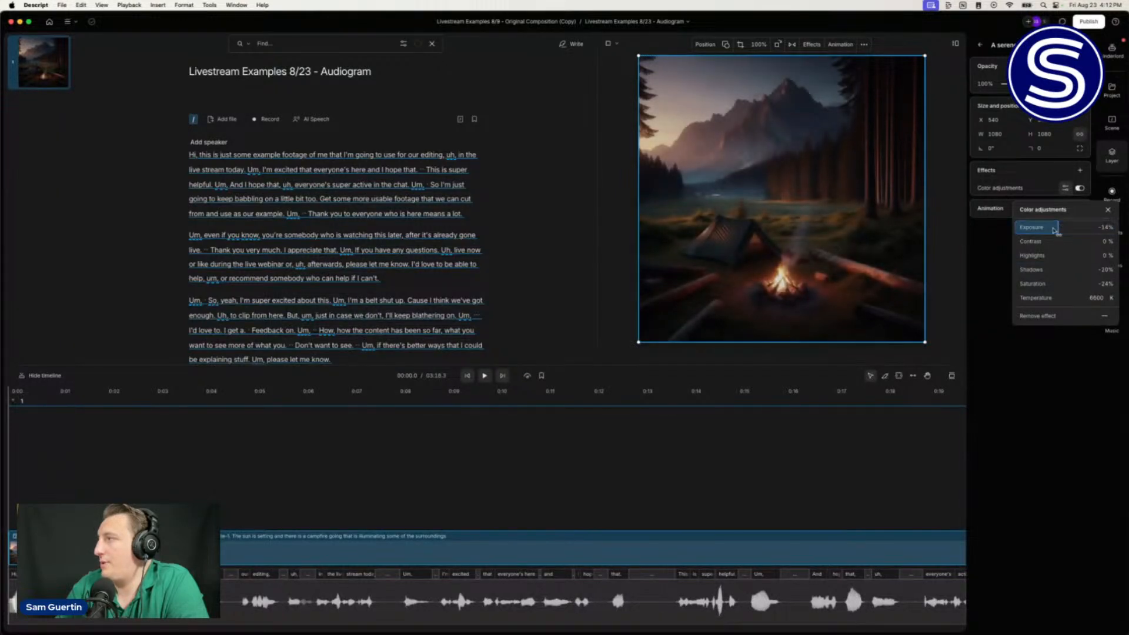
pyautogui.click(944, 228)
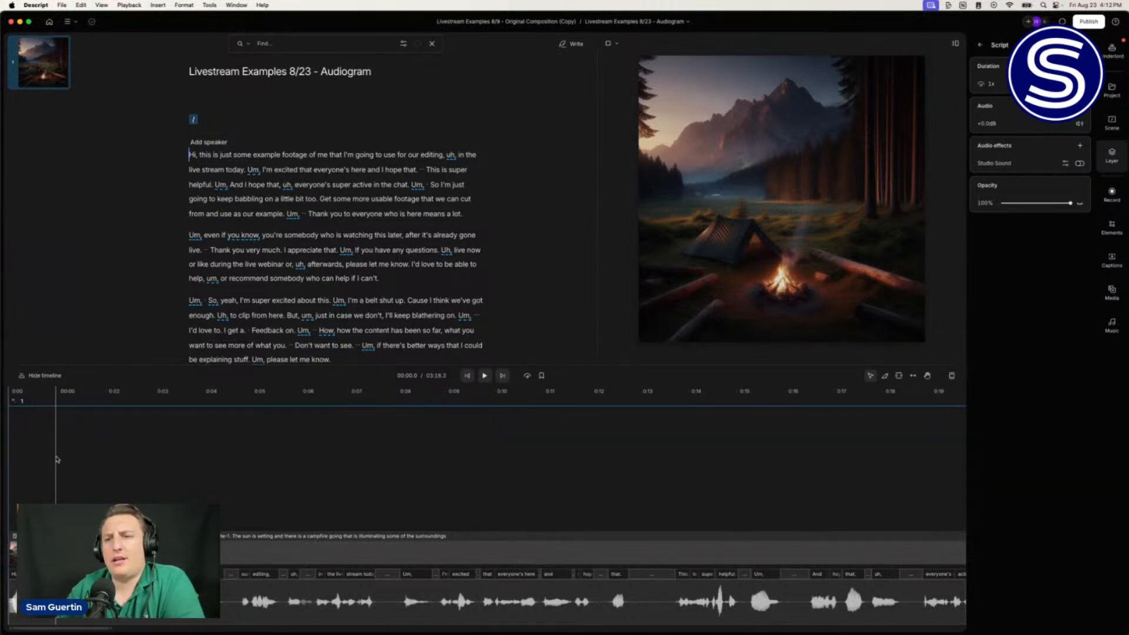
# Step: Apply the Bold italic: green caption style preset
pyautogui.hscroll(-3, 68, 470)
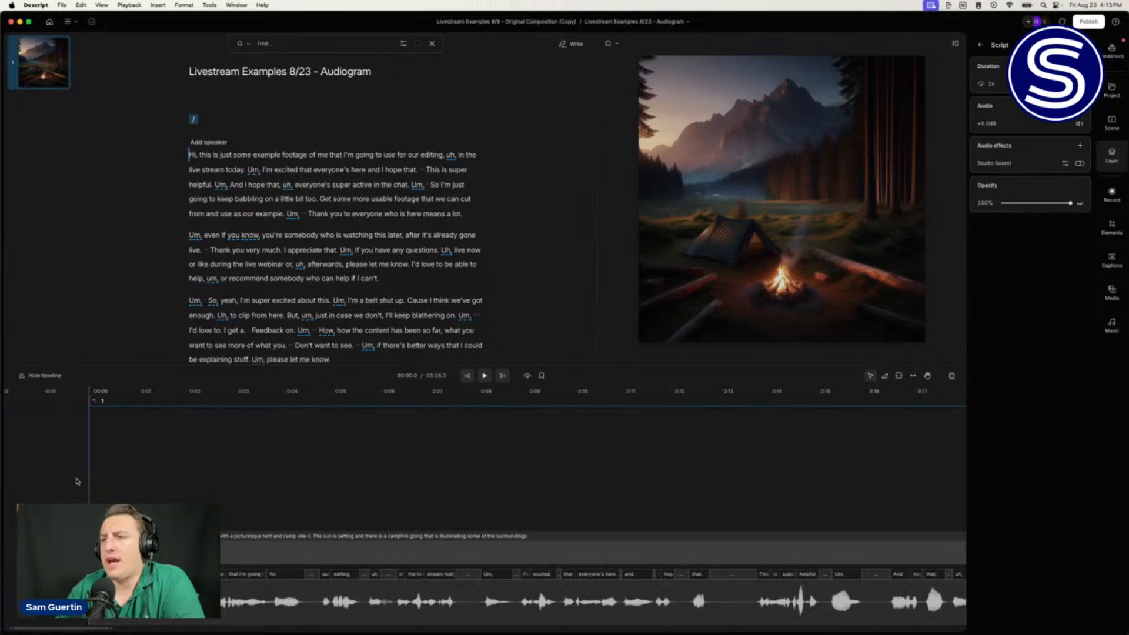
pyautogui.scroll(-2, 762, 549)
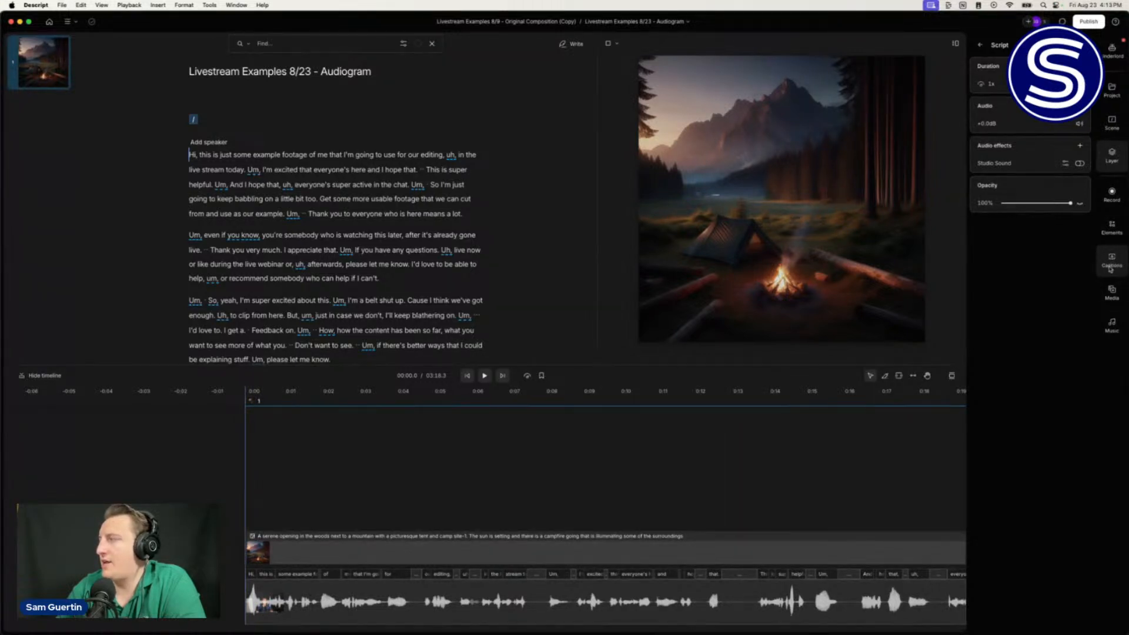
pyautogui.click(1110, 268)
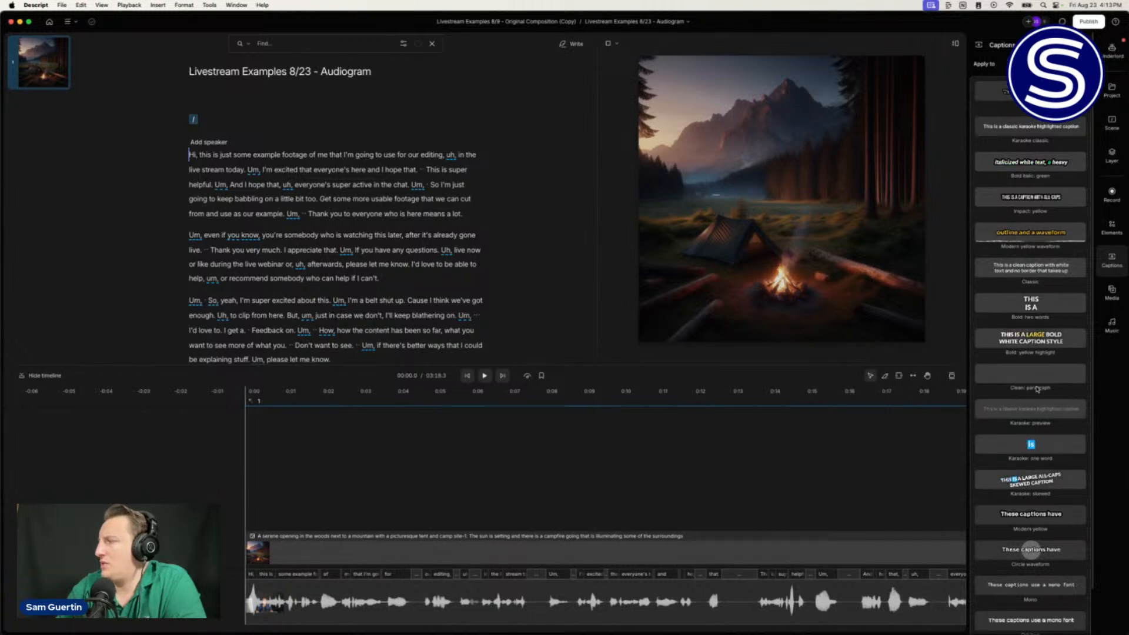
pyautogui.click(1018, 163)
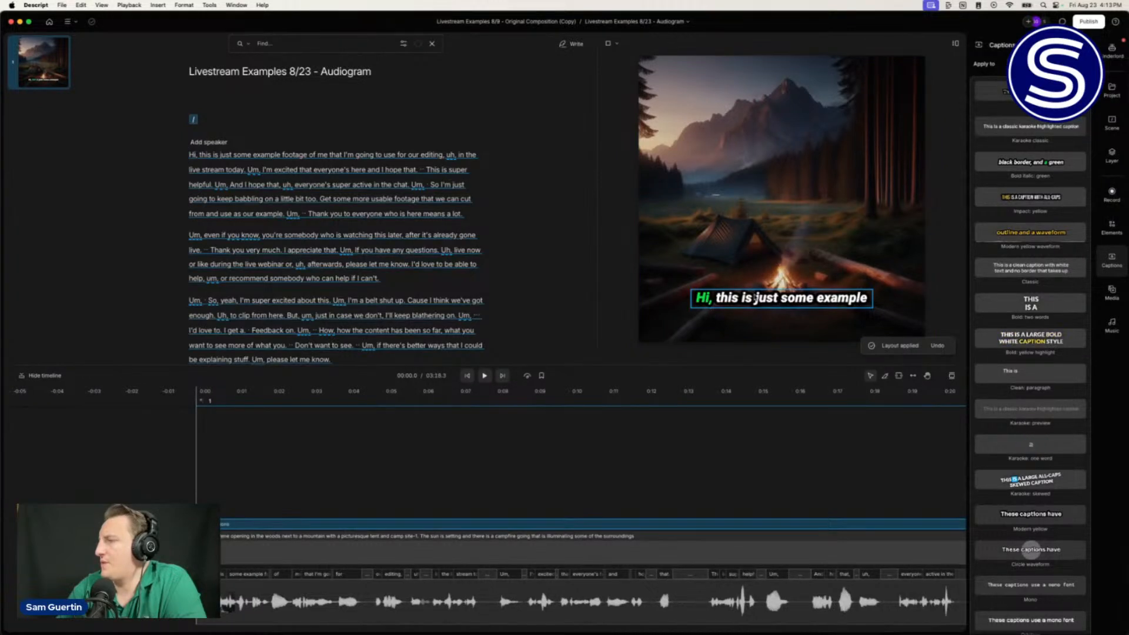
# Step: Make the caption box four lines tall, left-aligned, moved up-left, then play to preview
pyautogui.click(755, 298)
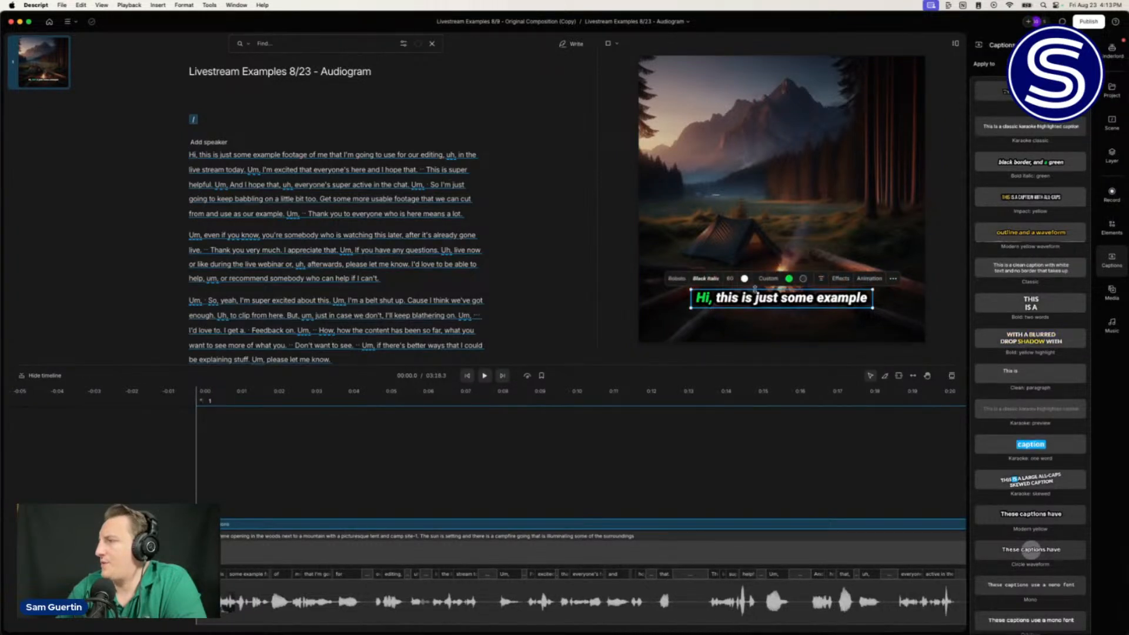
pyautogui.moveTo(755, 289); pyautogui.dragTo(751, 253)
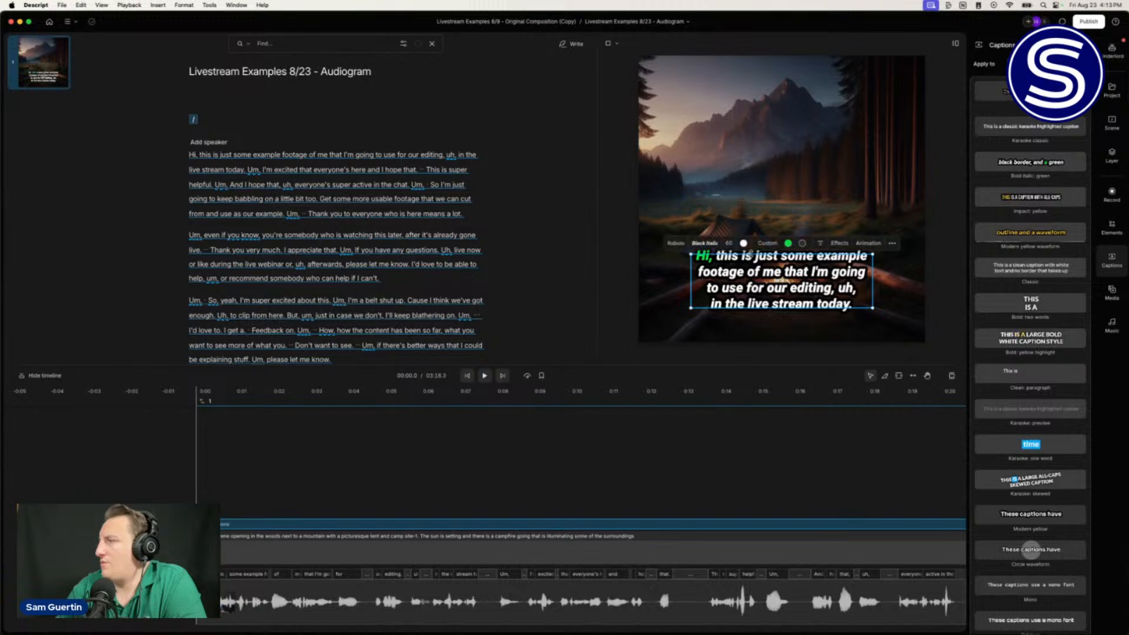
pyautogui.click(820, 243)
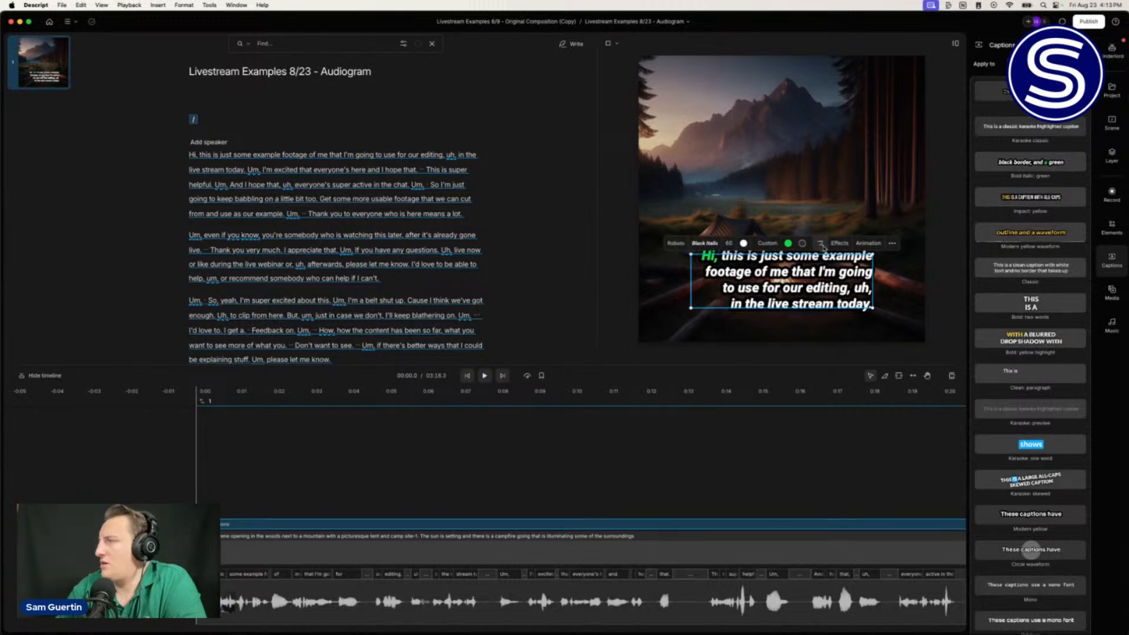
pyautogui.click(822, 245)
pyautogui.moveTo(749, 272); pyautogui.dragTo(715, 255)
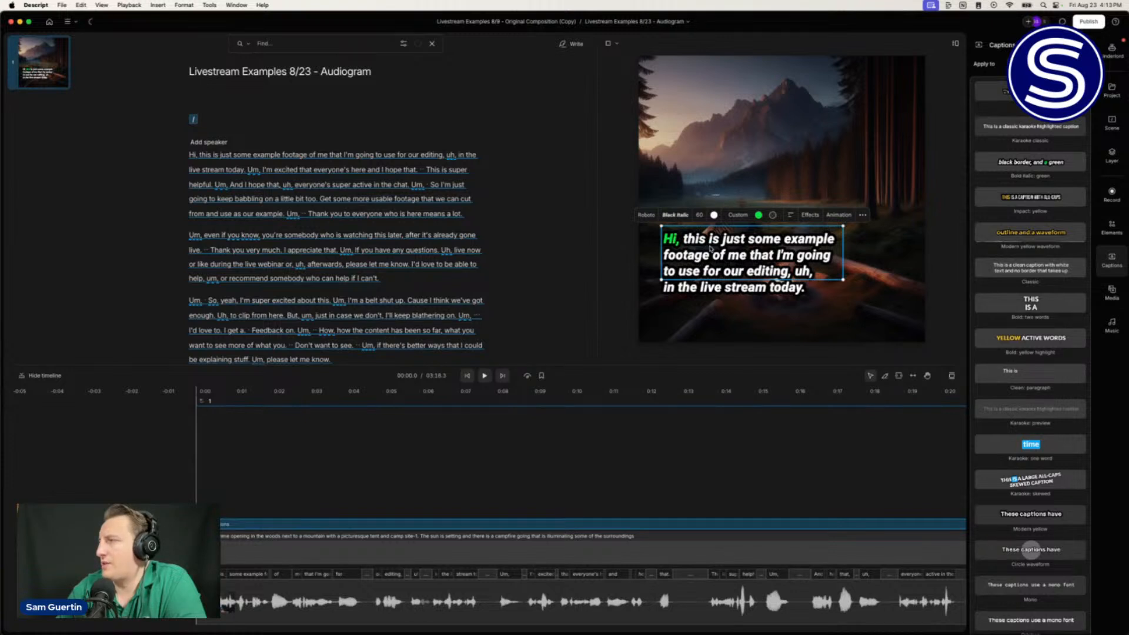
pyautogui.click(157, 500)
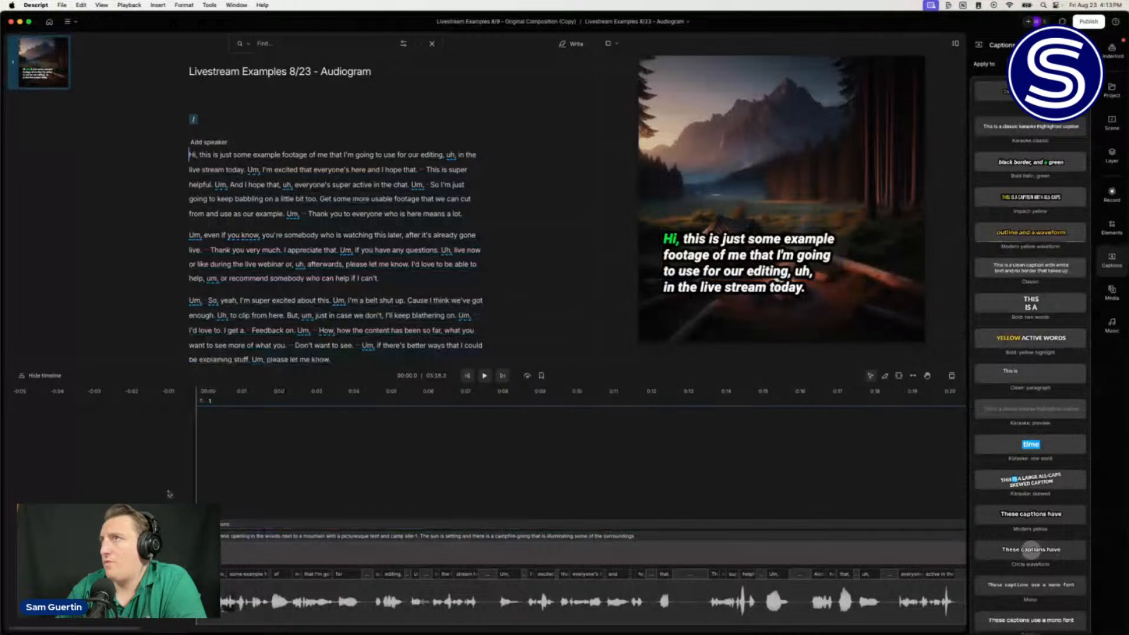
pyautogui.click(484, 379)
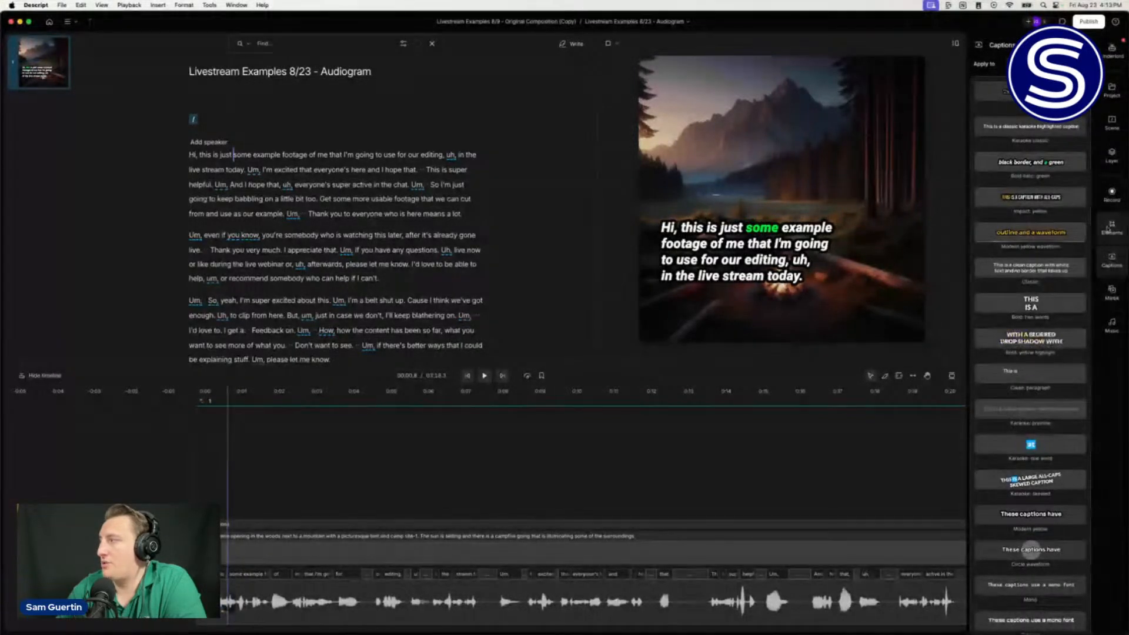
# Step: Add a Lines waveform from the Elements library to the frame
pyautogui.click(1108, 230)
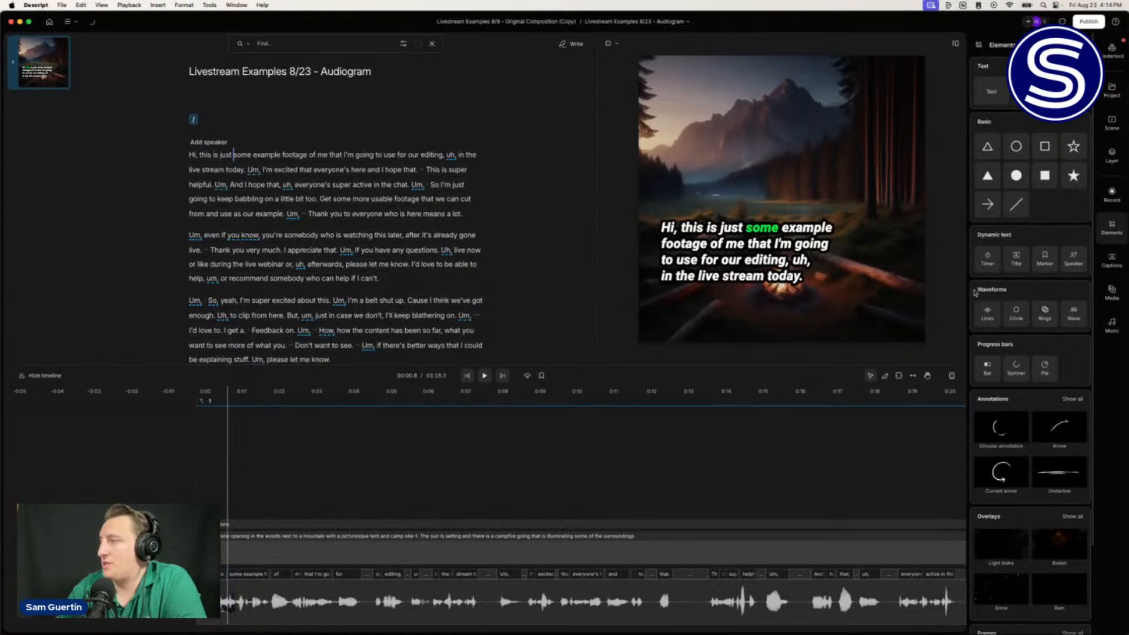
pyautogui.click(989, 316)
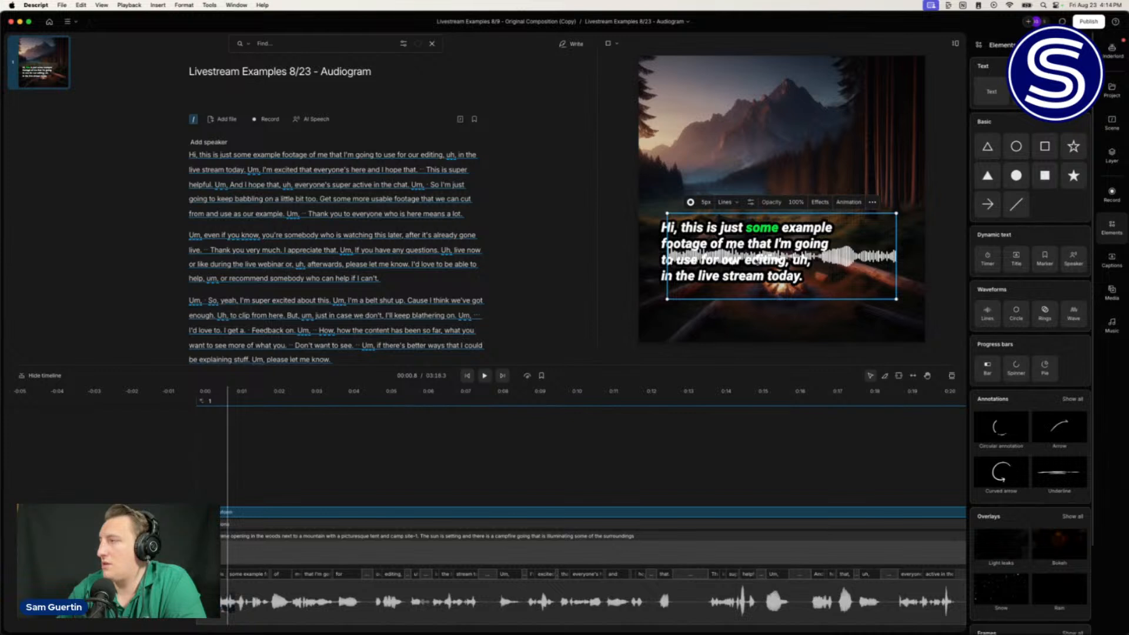
pyautogui.moveTo(842, 261); pyautogui.dragTo(846, 143)
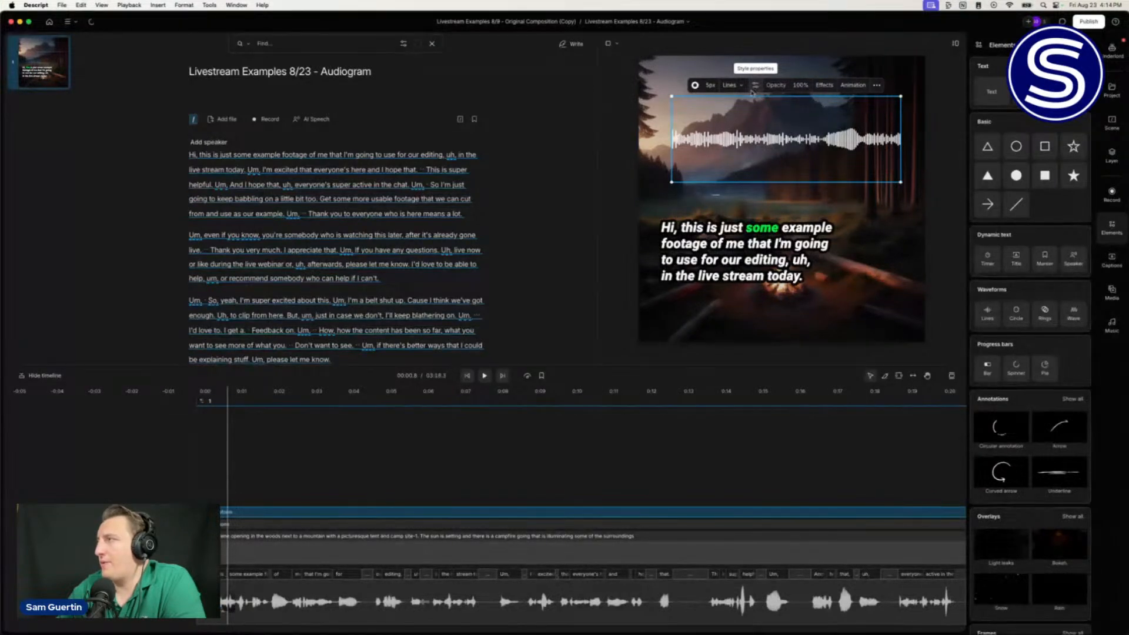
# Step: Turn off Mirror, set Fidelity to about 102, add colour transparency, and stretch it along the bottom
pyautogui.click(754, 89)
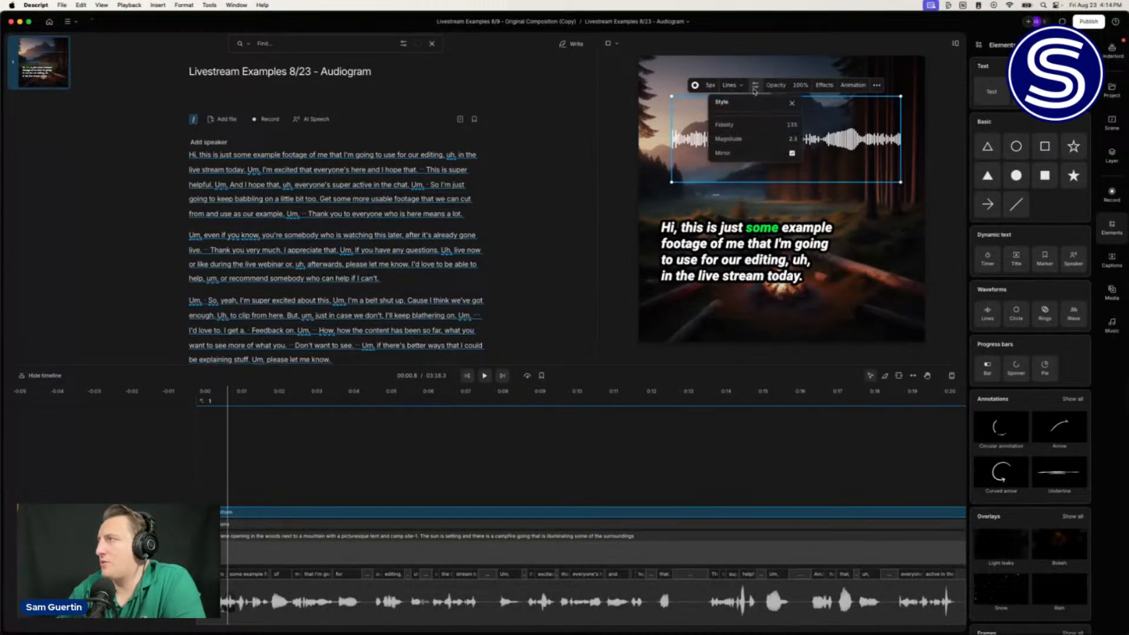
pyautogui.click(792, 153)
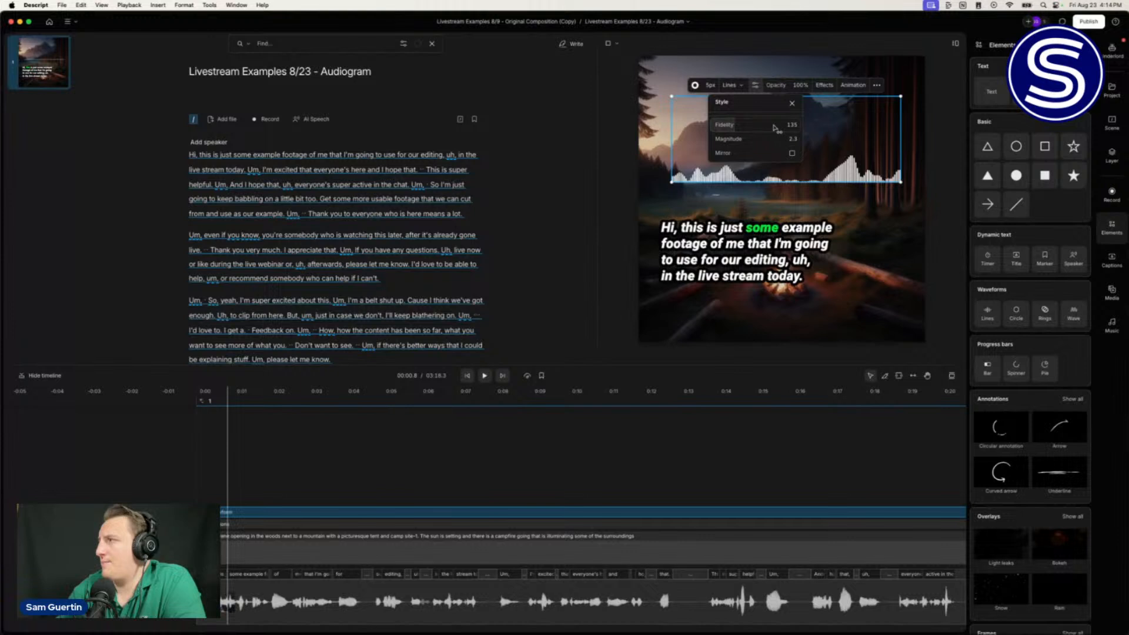
pyautogui.moveTo(775, 128); pyautogui.dragTo(743, 124)
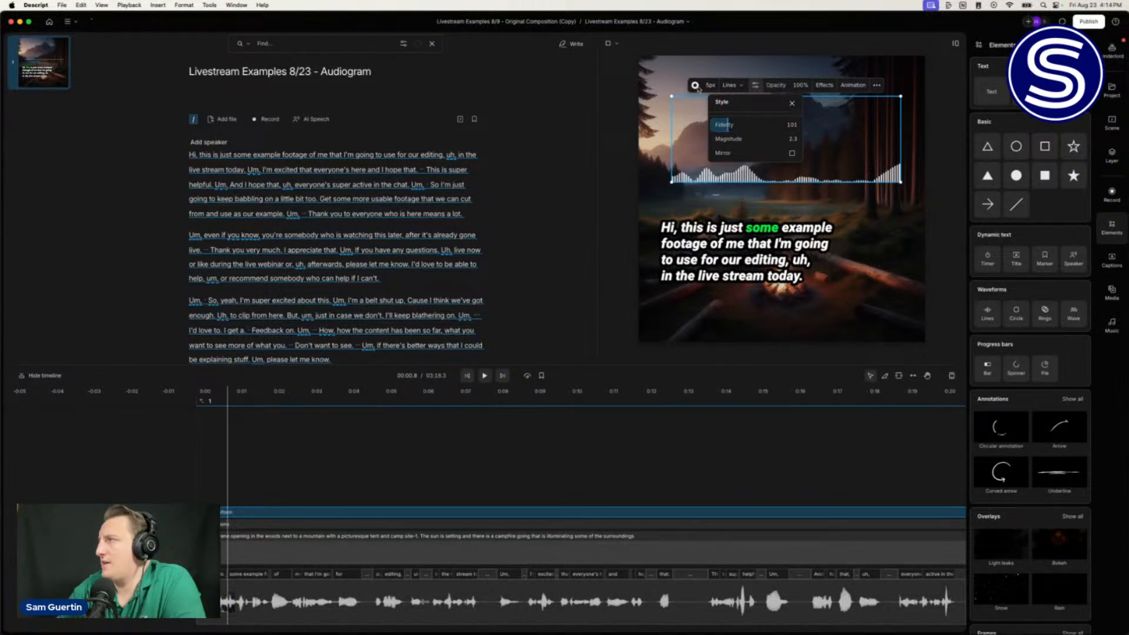
pyautogui.click(695, 85)
pyautogui.click(695, 86)
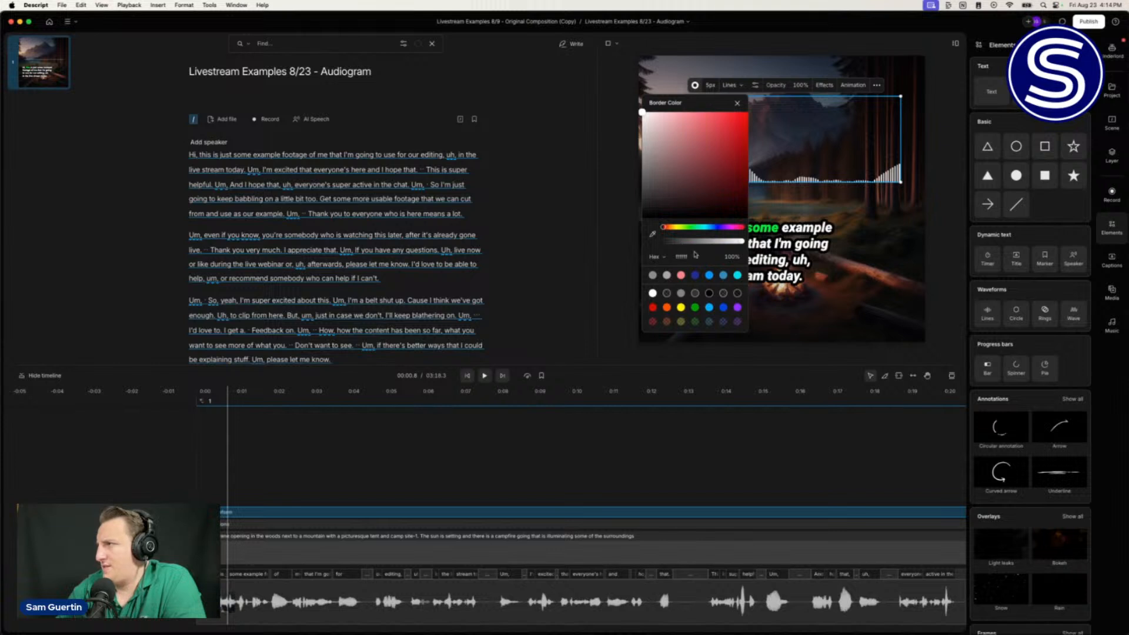
pyautogui.moveTo(744, 241); pyautogui.dragTo(707, 242)
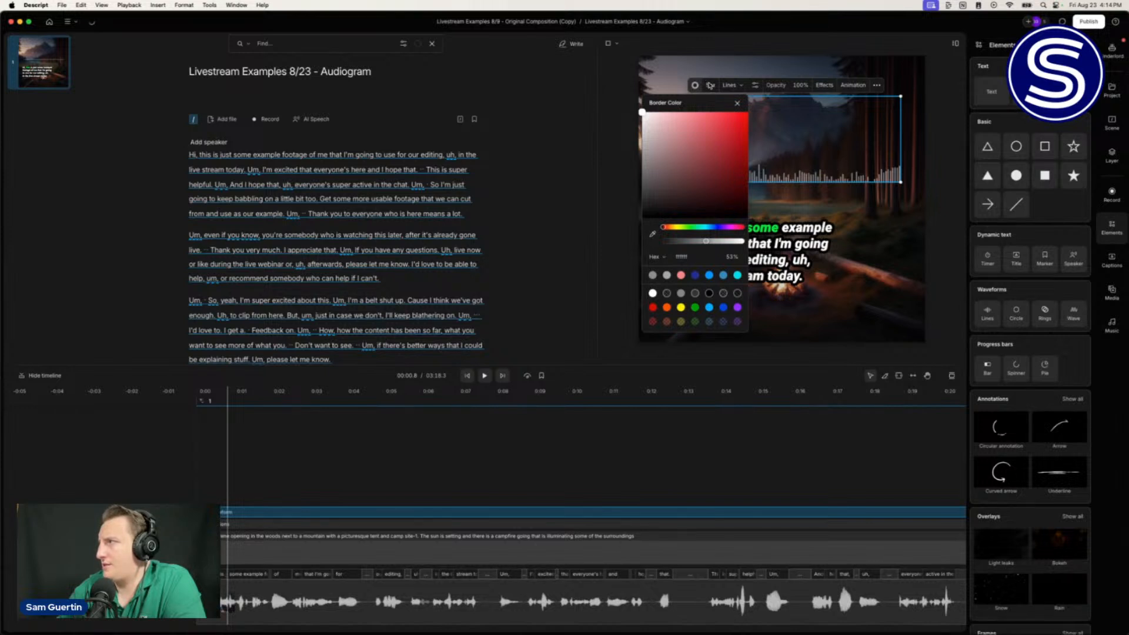
pyautogui.click(711, 86)
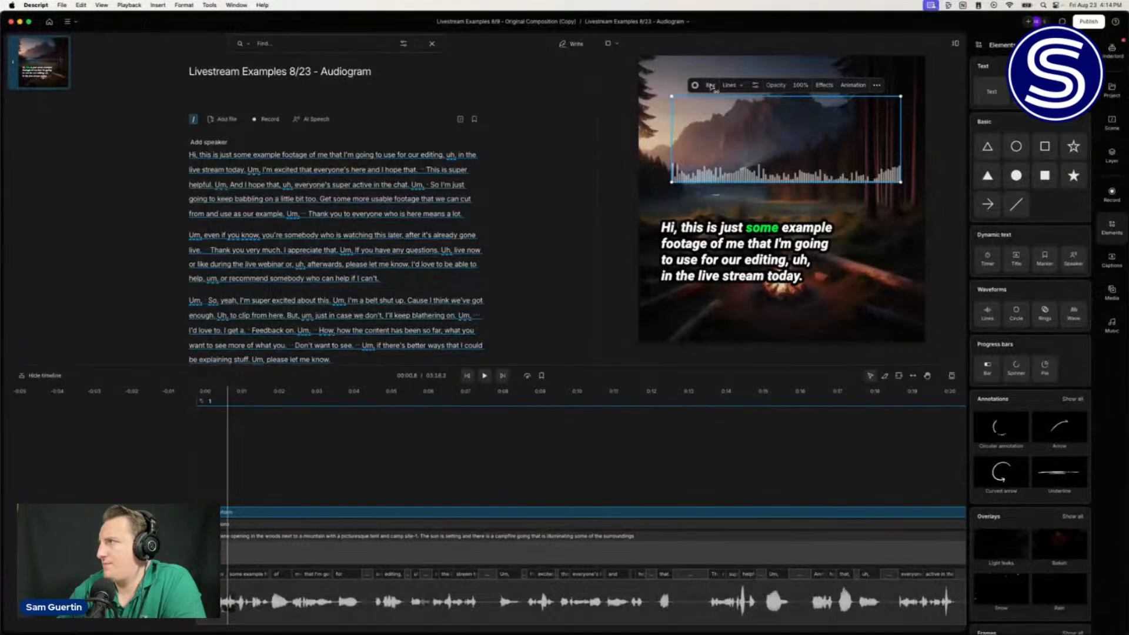
pyautogui.moveTo(830, 170); pyautogui.dragTo(798, 331)
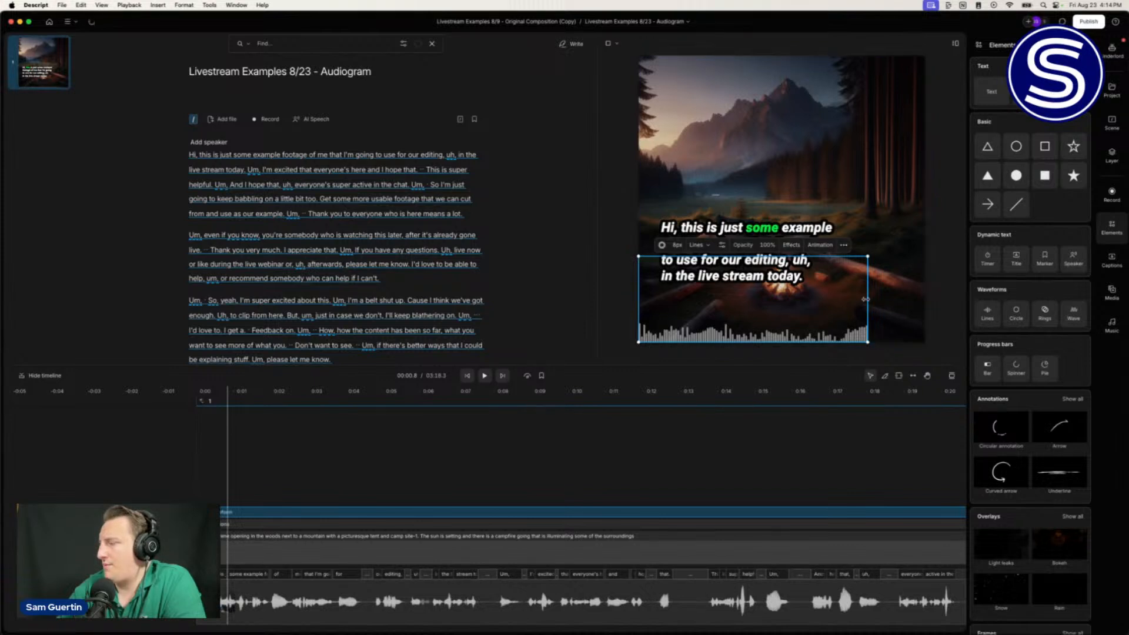
pyautogui.moveTo(869, 305); pyautogui.dragTo(923, 309)
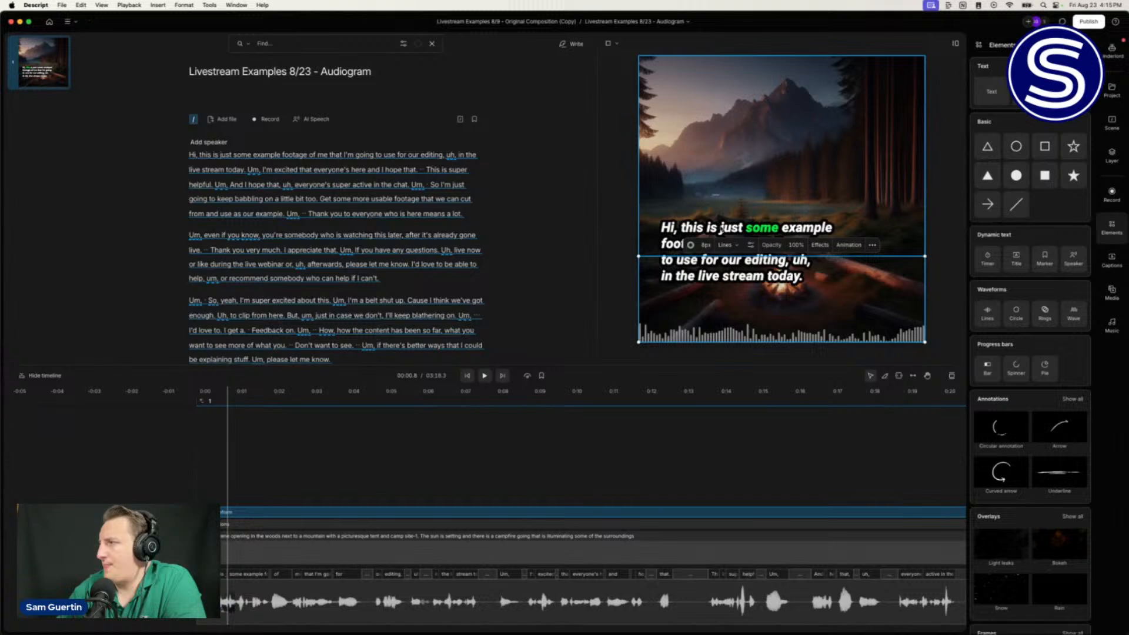
# Step: Move the waveform layer beneath the captions and raise the caption font size to 67
pyautogui.click(1114, 113)
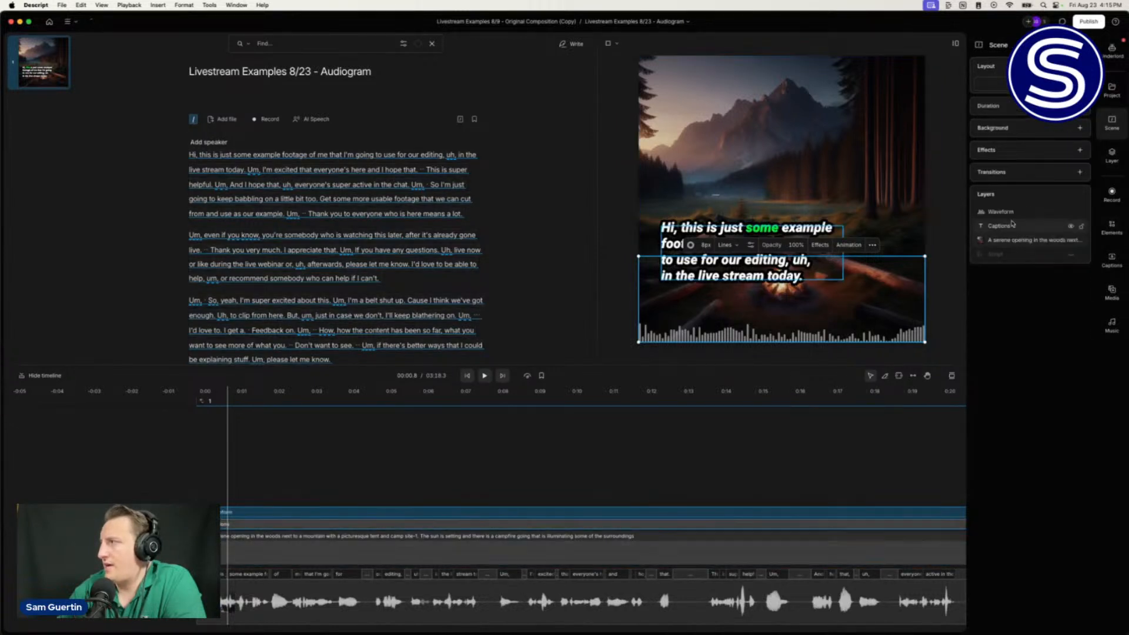
pyautogui.moveTo(1012, 217); pyautogui.dragTo(1013, 231)
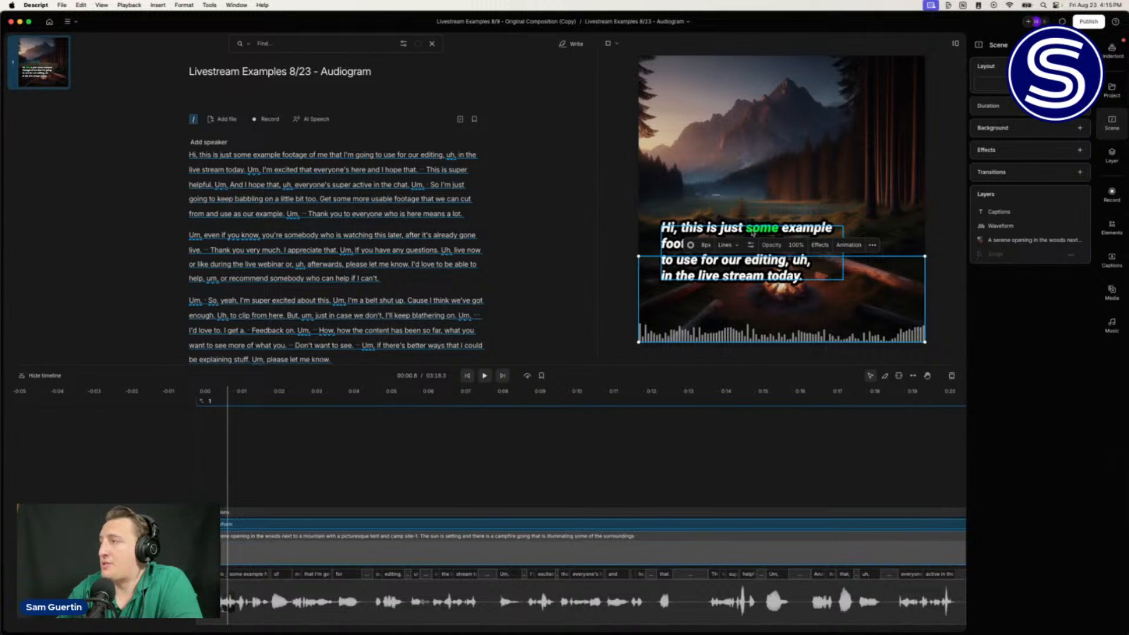
pyautogui.click(752, 234)
pyautogui.moveTo(702, 214); pyautogui.dragTo(712, 214)
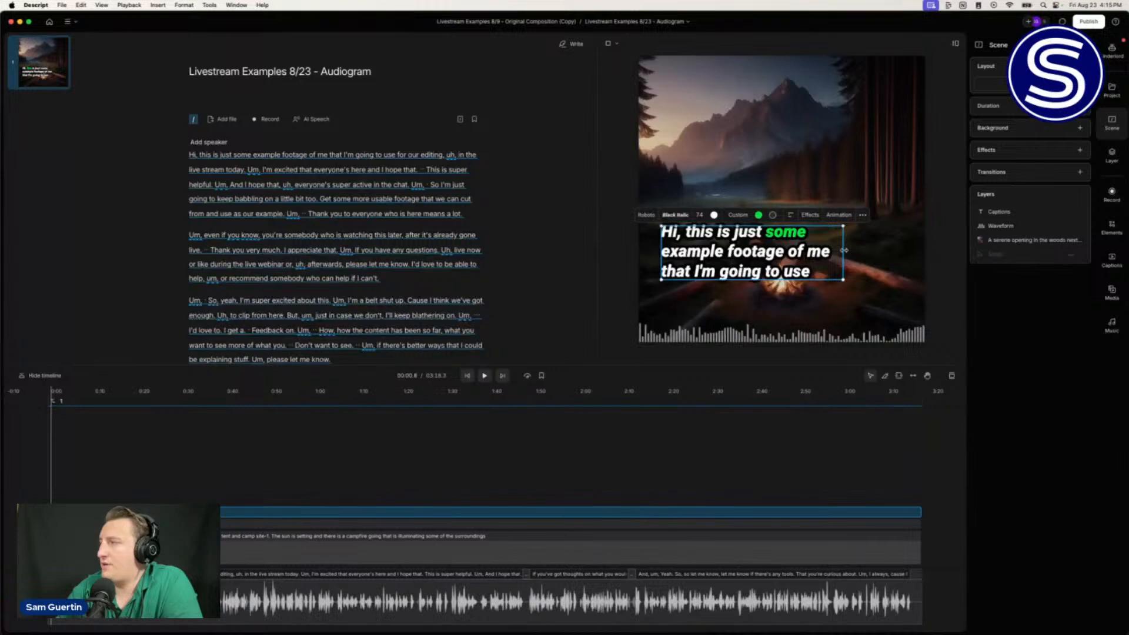
# Step: Resize the caption box, increase the font to 78, nudge it lower, and open Elements
pyautogui.moveTo(844, 281); pyautogui.dragTo(877, 310)
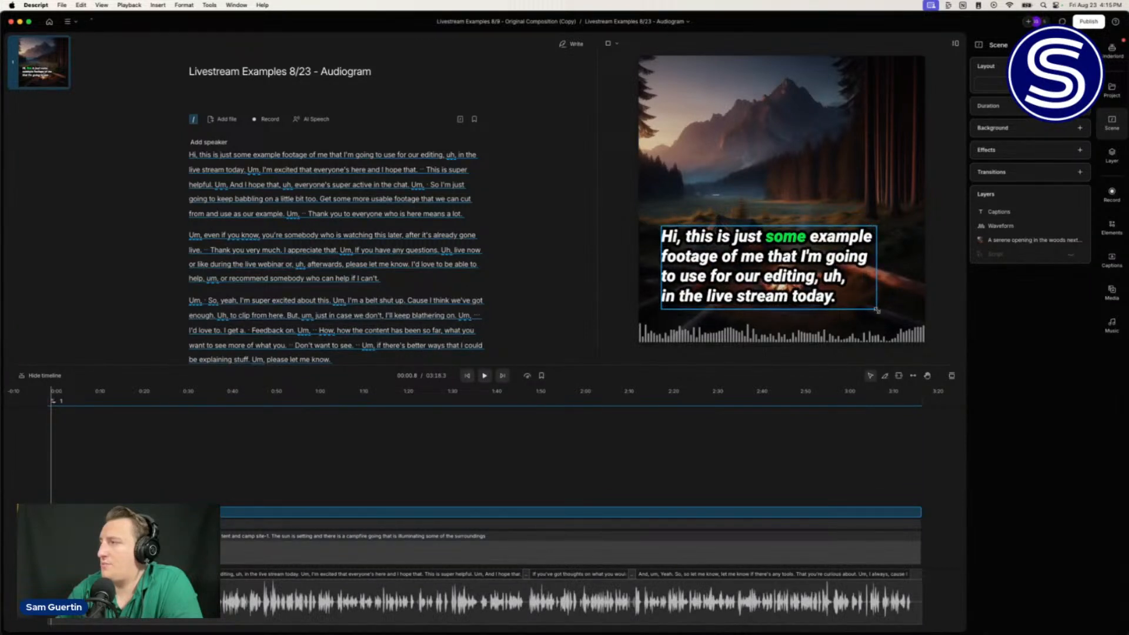
pyautogui.moveTo(832, 309); pyautogui.dragTo(835, 292)
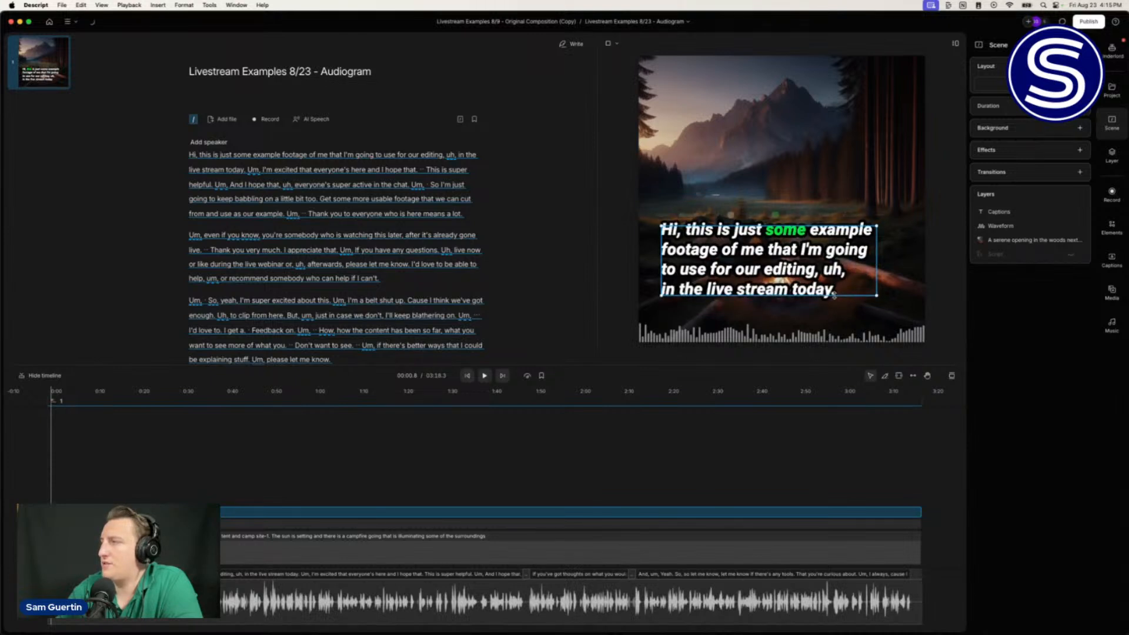
pyautogui.moveTo(855, 295); pyautogui.dragTo(856, 294)
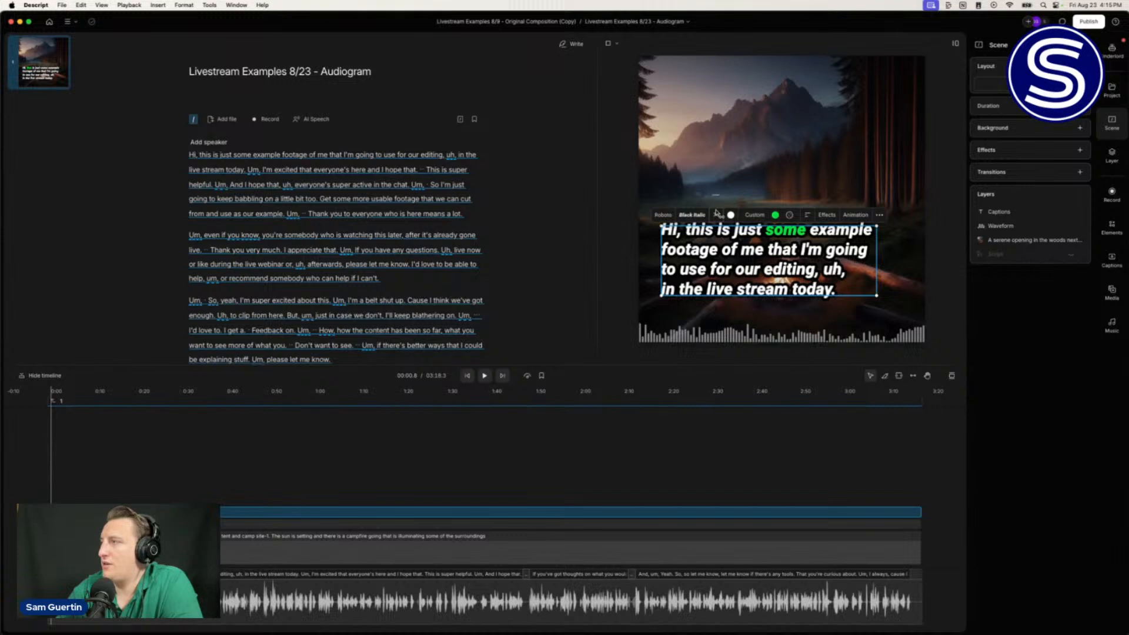
pyautogui.moveTo(716, 213); pyautogui.dragTo(729, 215)
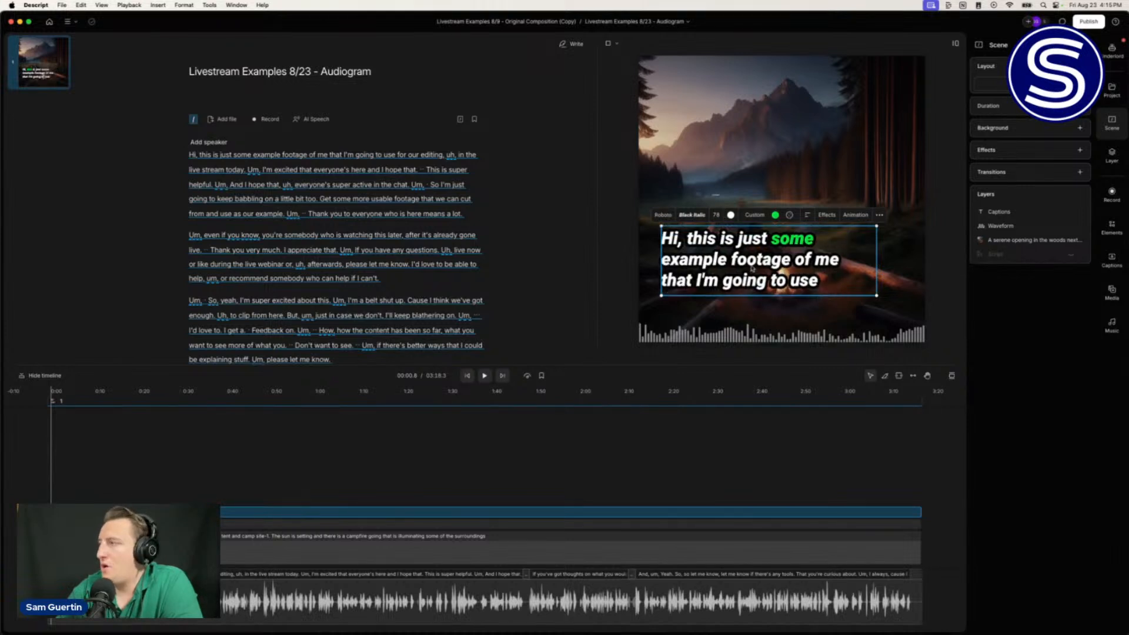
pyautogui.moveTo(752, 269); pyautogui.dragTo(749, 291)
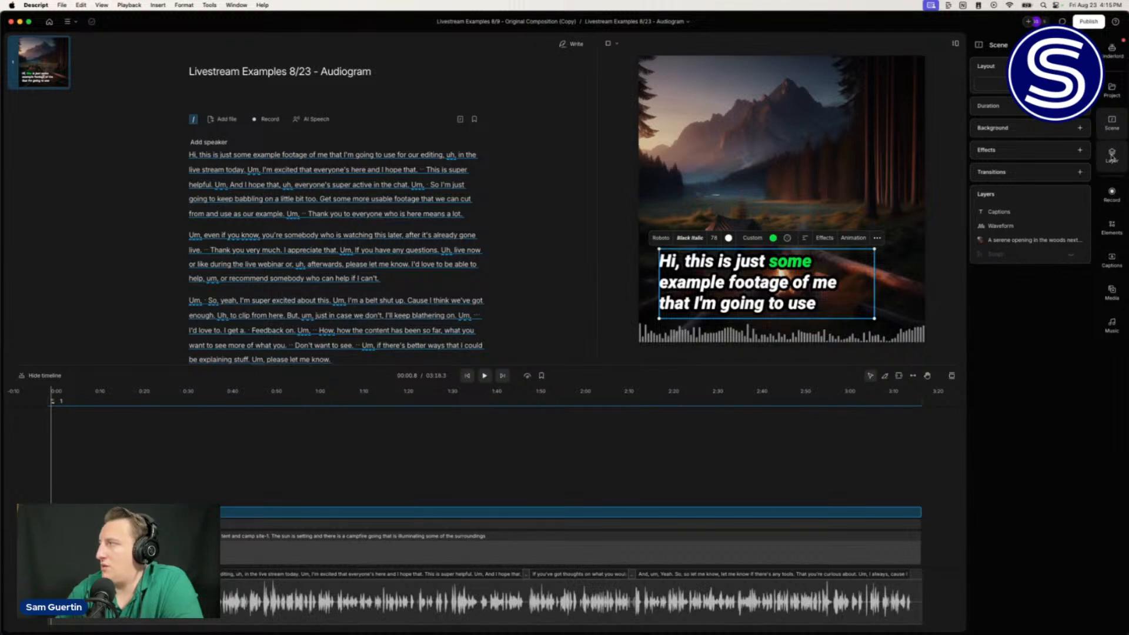
pyautogui.click(1112, 228)
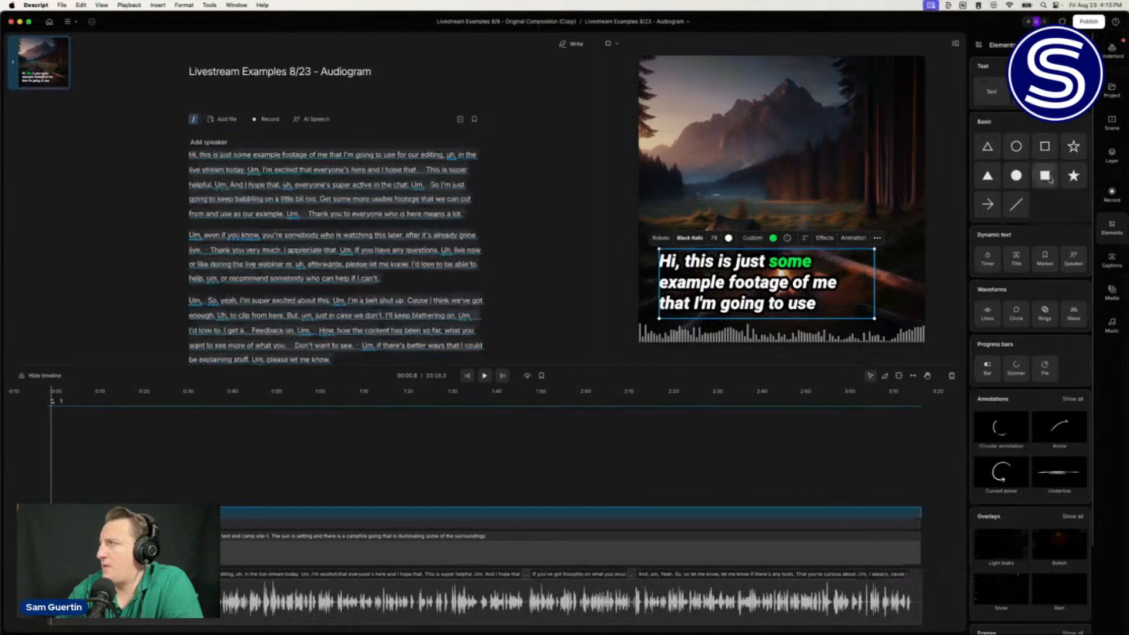
# Step: Add a 'Nature Podcast Title' title text and set its font to Josefin Sans
pyautogui.click(1016, 257)
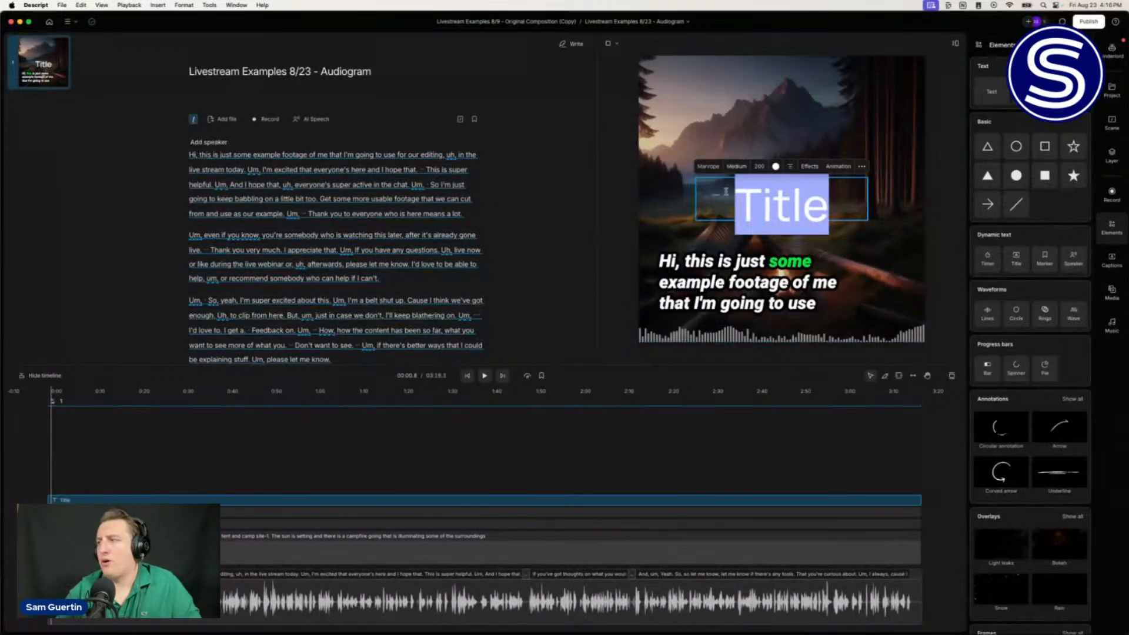
pyautogui.write('Nat')
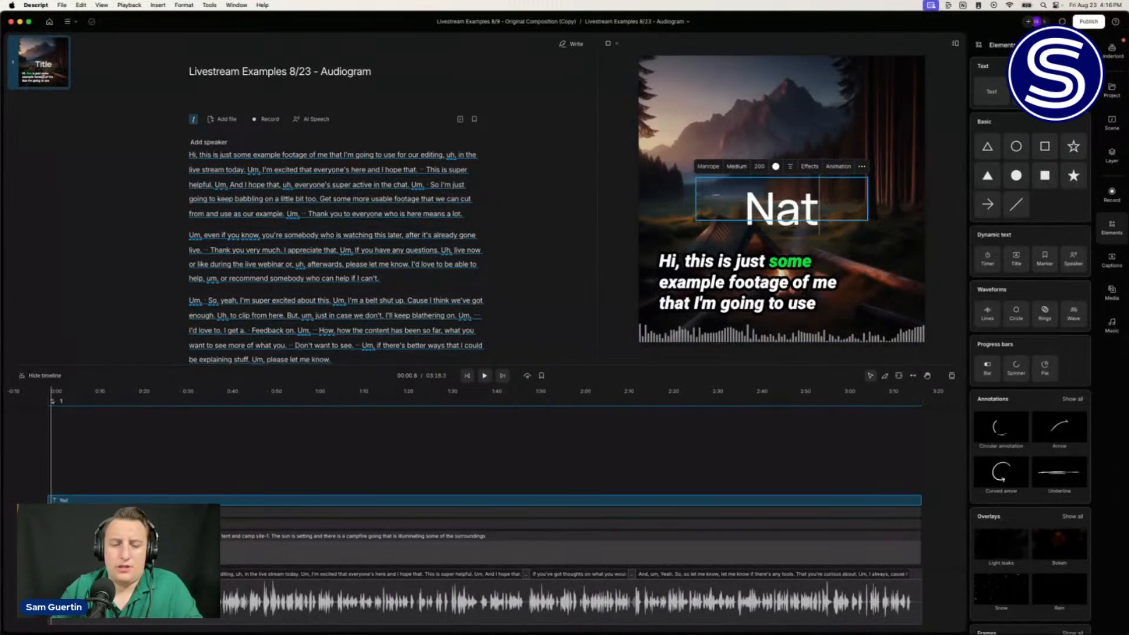
pyautogui.write('ure Podcast')
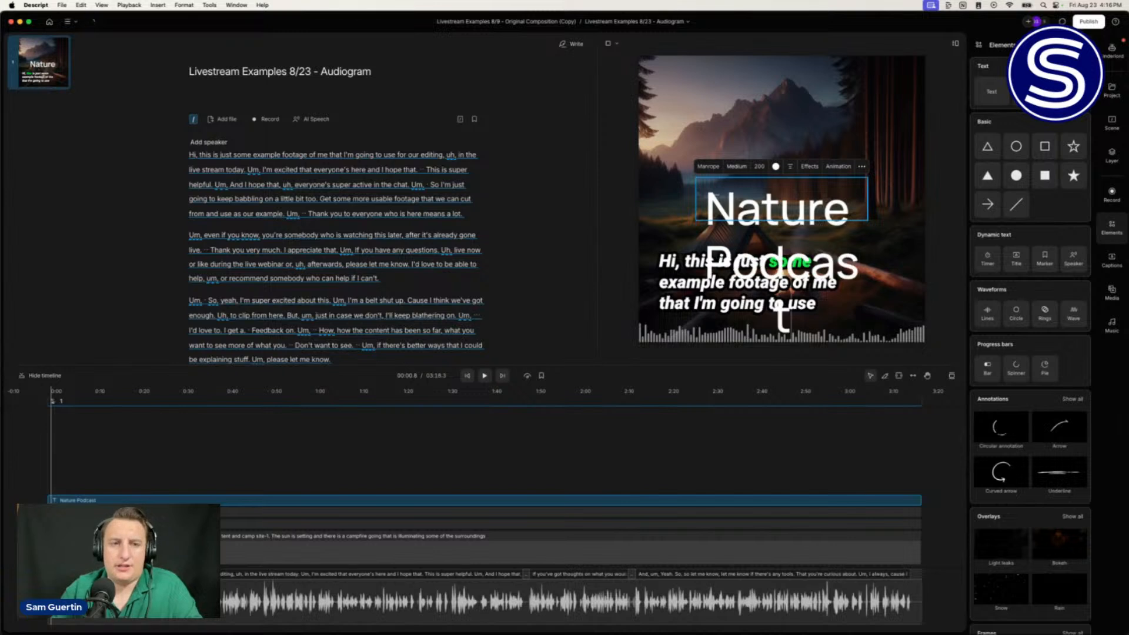
pyautogui.write(' Title')
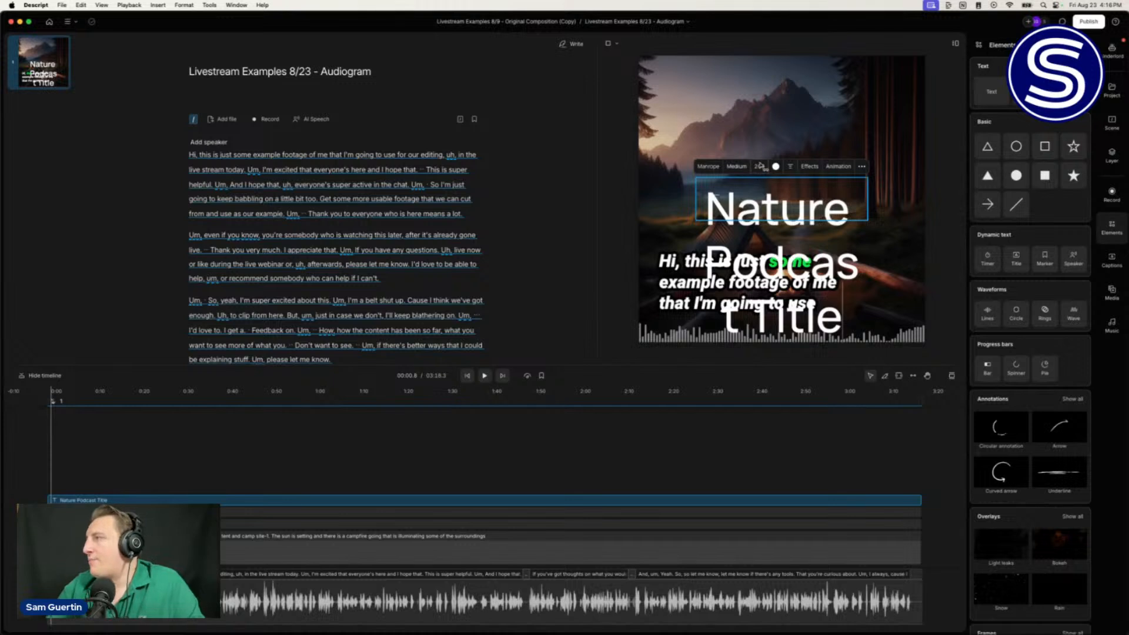
pyautogui.moveTo(762, 166); pyautogui.dragTo(757, 164)
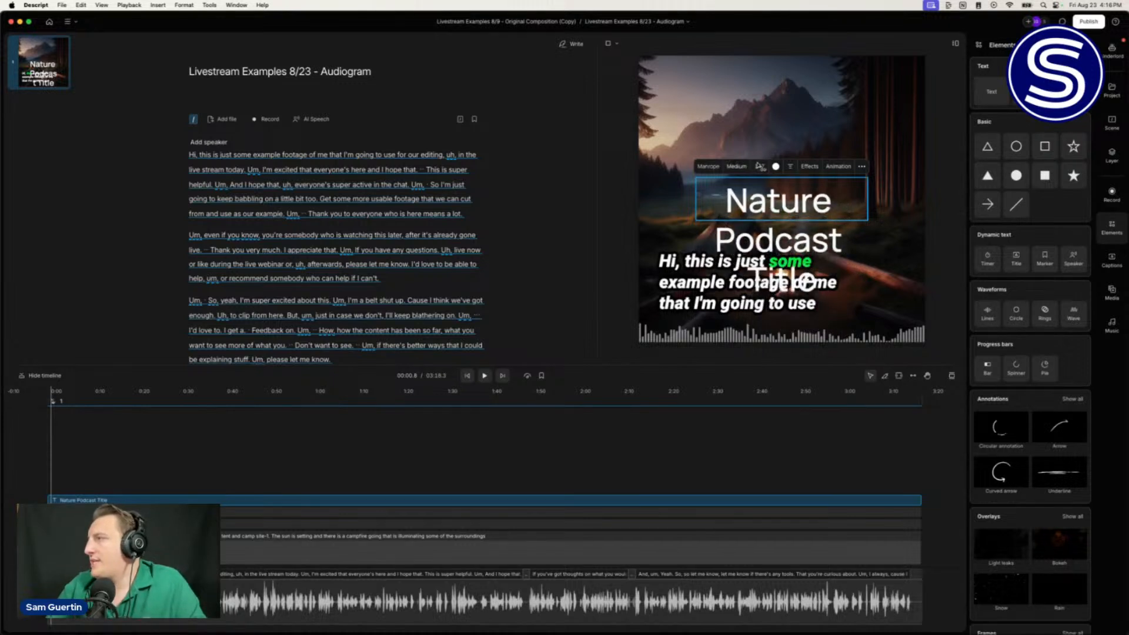
pyautogui.click(709, 167)
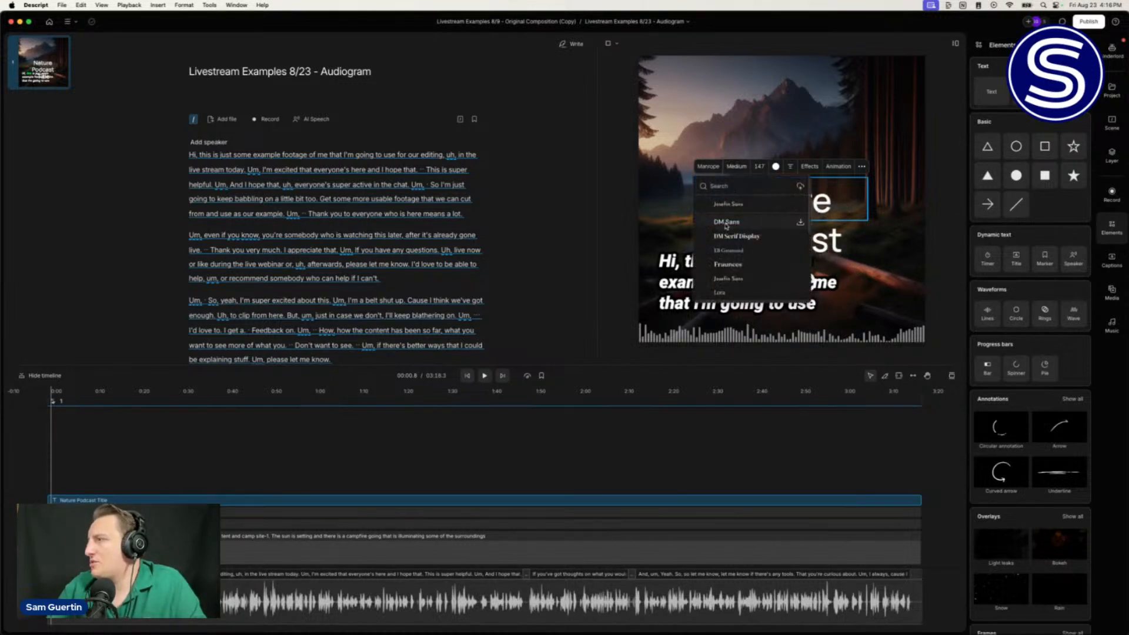
pyautogui.scroll(-8, 727, 226)
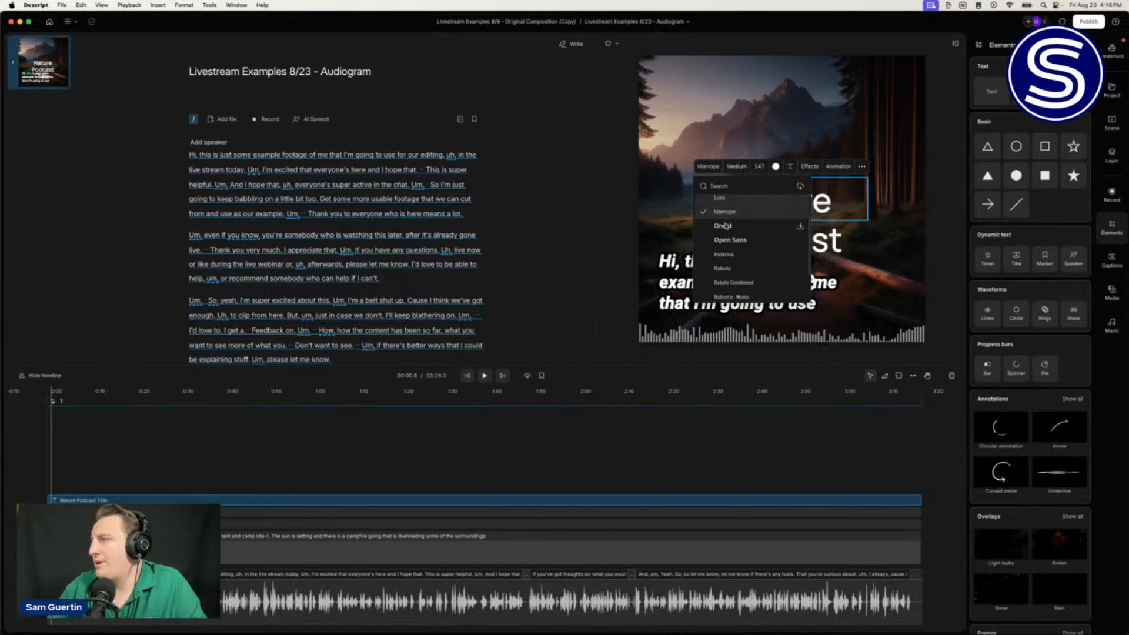
pyautogui.scroll(-3, 726, 230)
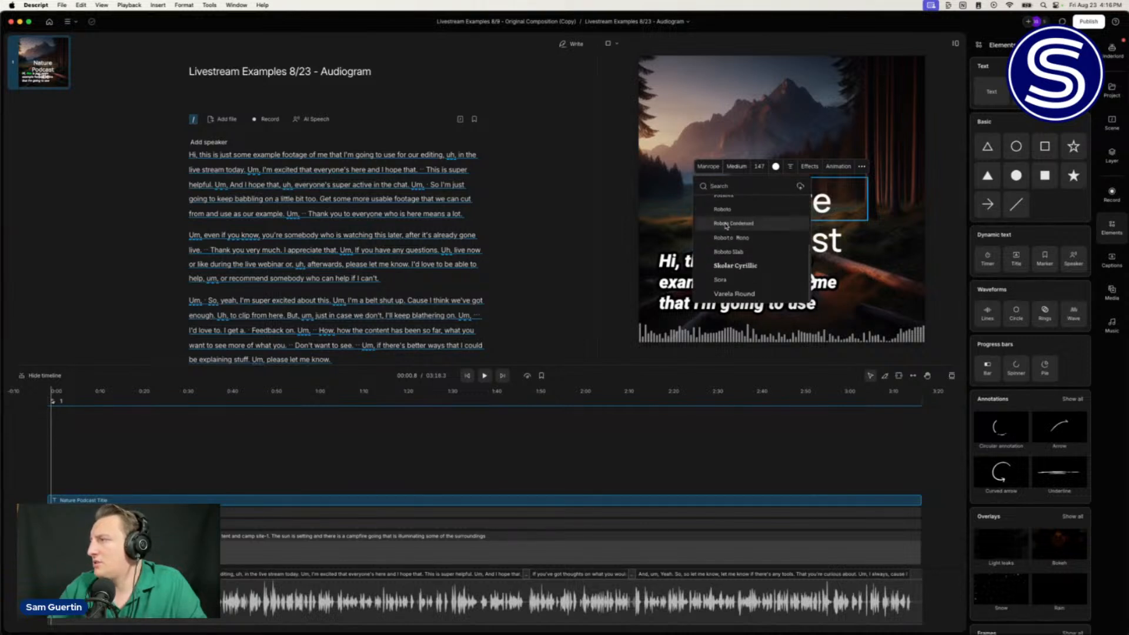
pyautogui.scroll(2, 728, 241)
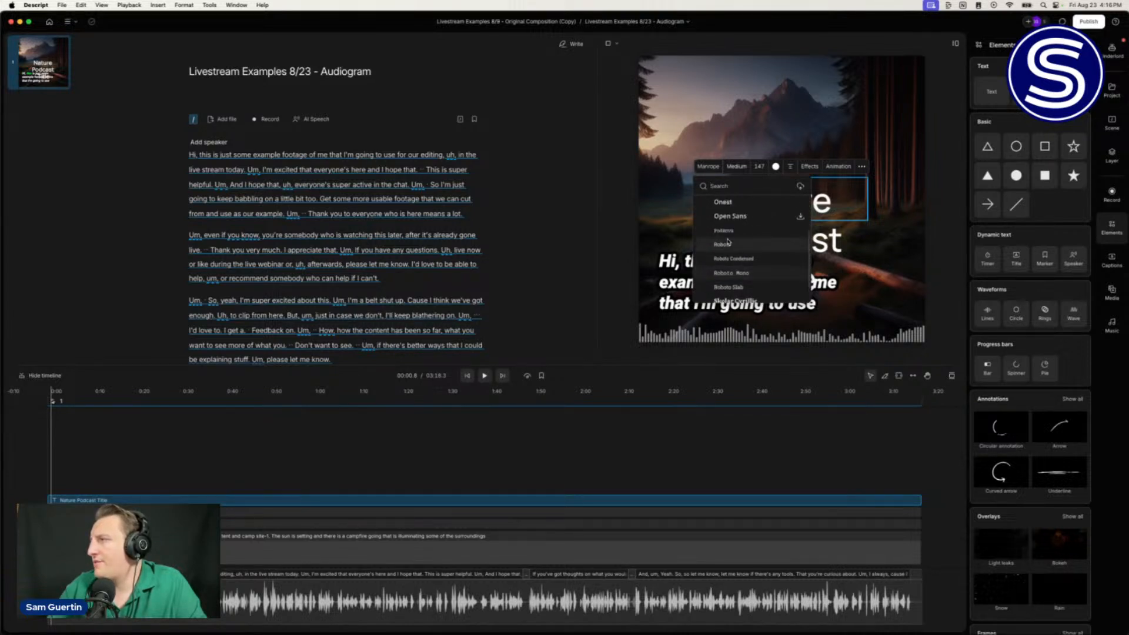
pyautogui.scroll(4, 728, 241)
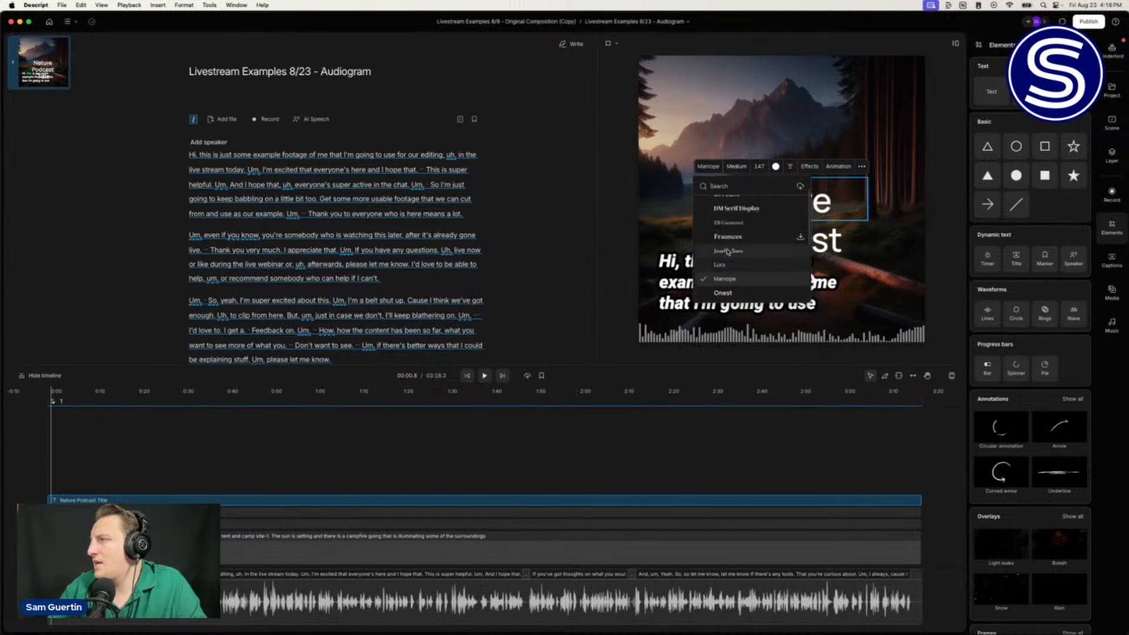
pyautogui.click(728, 251)
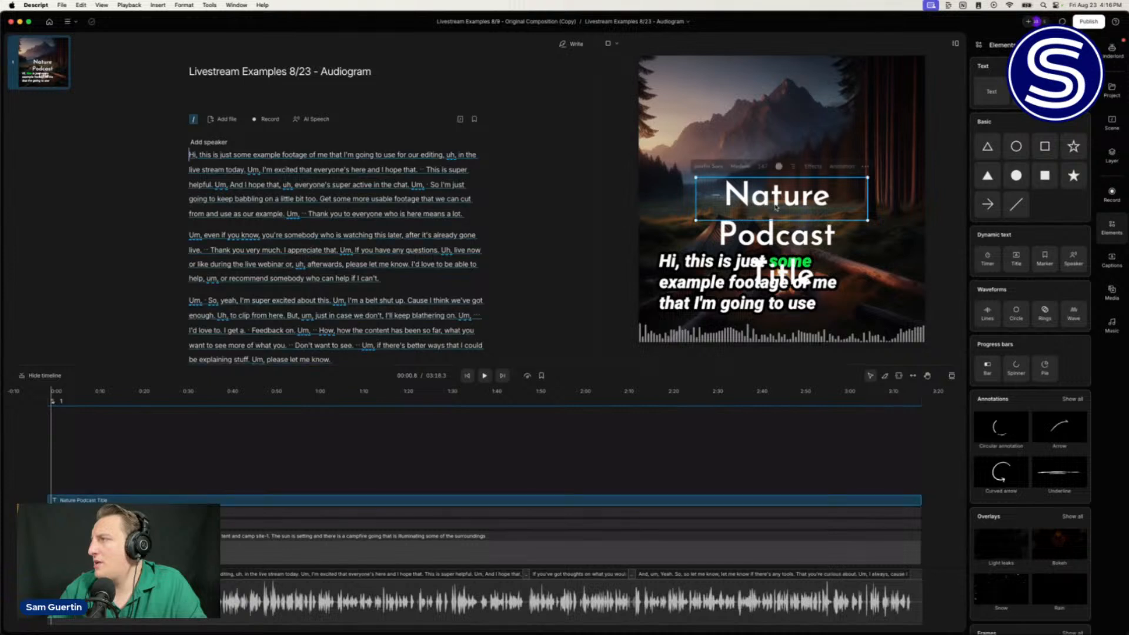
# Step: Size the title to 102 and fit its box on one line across the top
pyautogui.moveTo(697, 195); pyautogui.dragTo(644, 195)
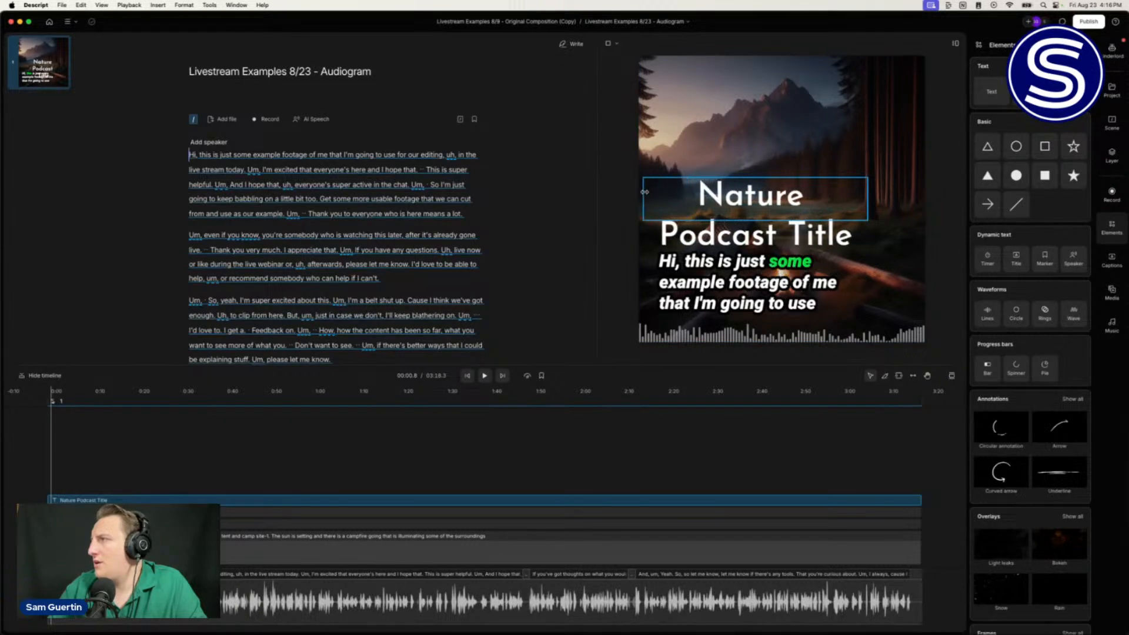
pyautogui.moveTo(868, 196); pyautogui.dragTo(912, 196)
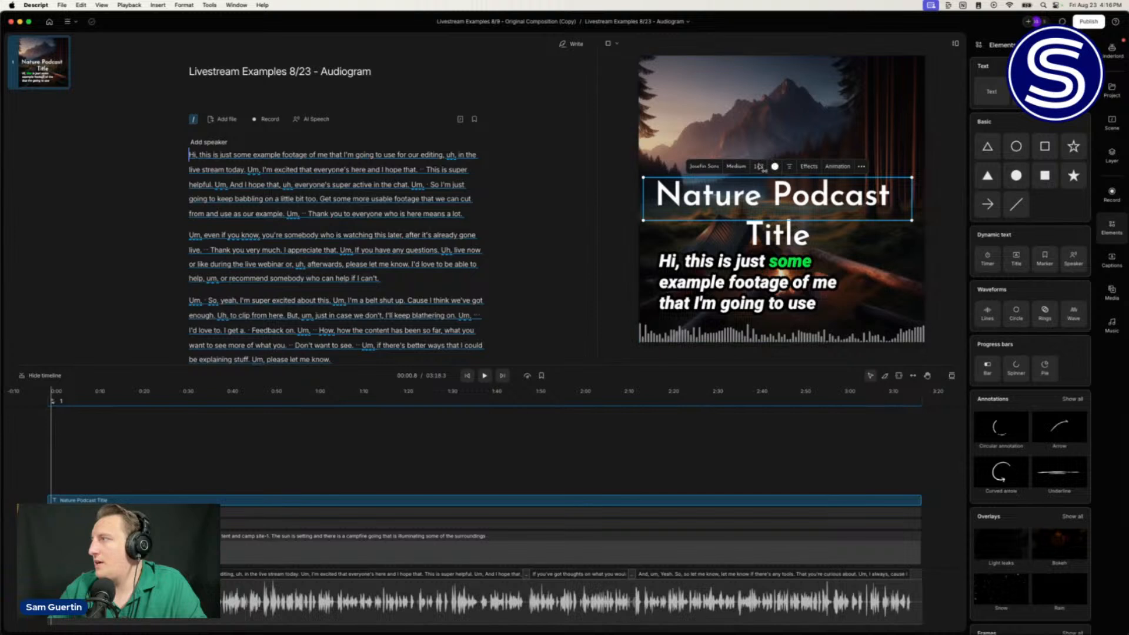
pyautogui.moveTo(760, 166); pyautogui.dragTo(718, 159)
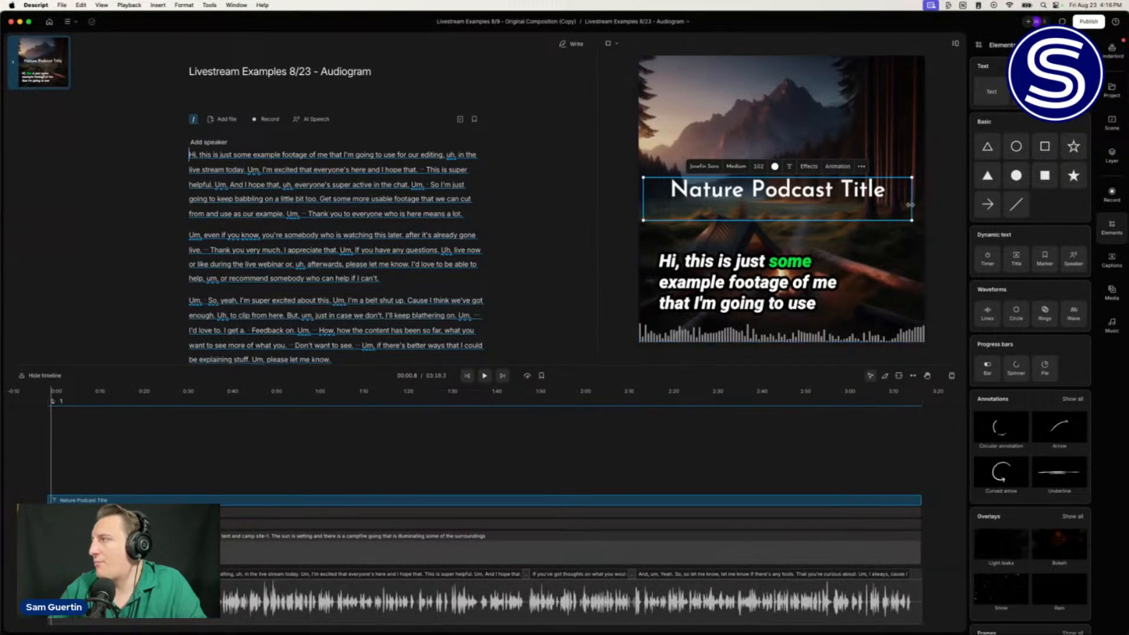
pyautogui.moveTo(911, 205); pyautogui.dragTo(859, 204)
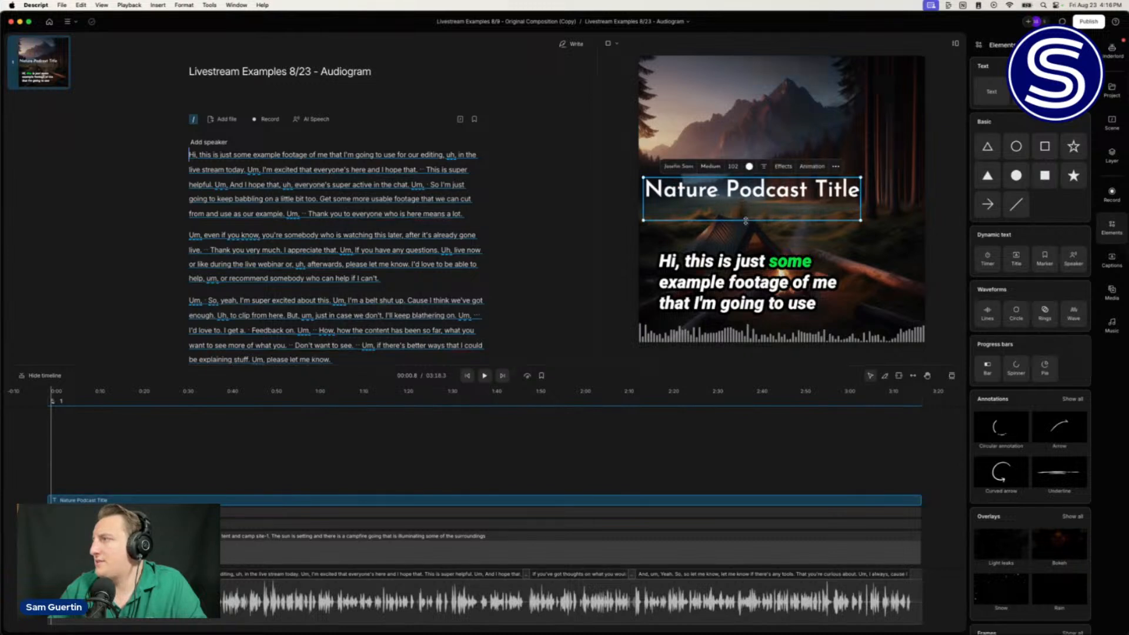
pyautogui.moveTo(746, 221); pyautogui.dragTo(745, 84)
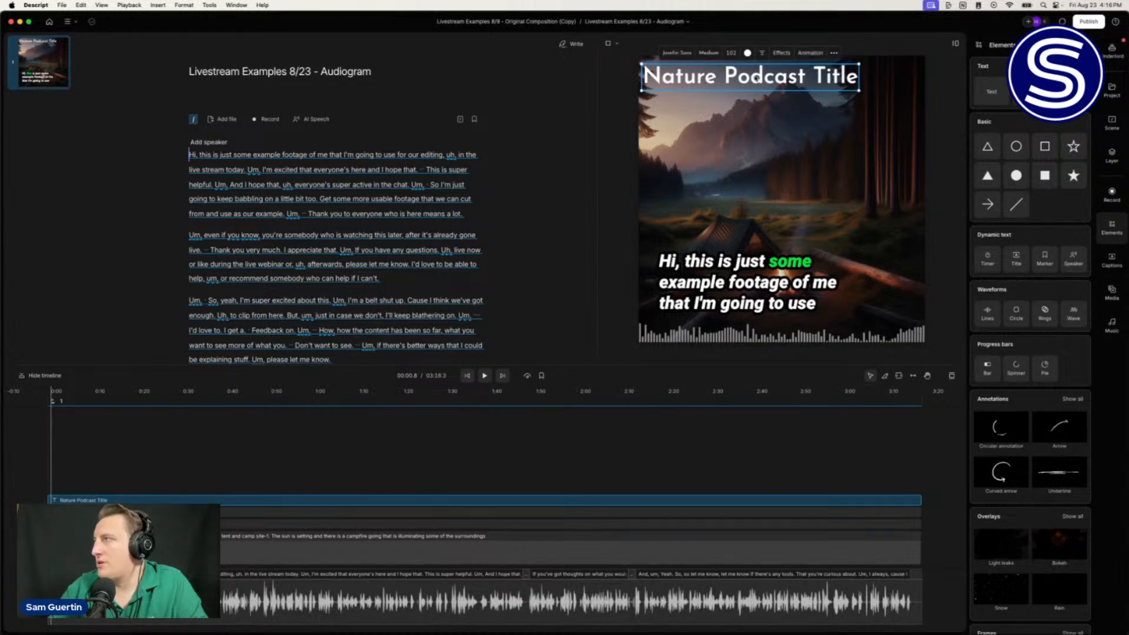
# Step: Turn on a drop shadow for the title and lower its Y offset for a subtler look
pyautogui.click(782, 53)
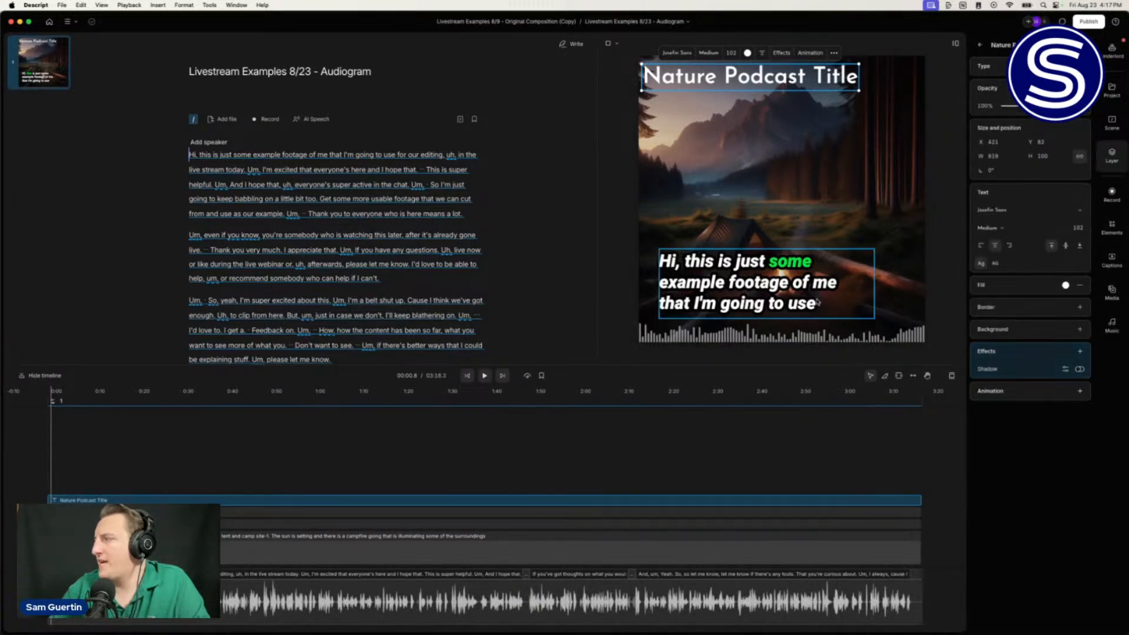
pyautogui.click(1081, 370)
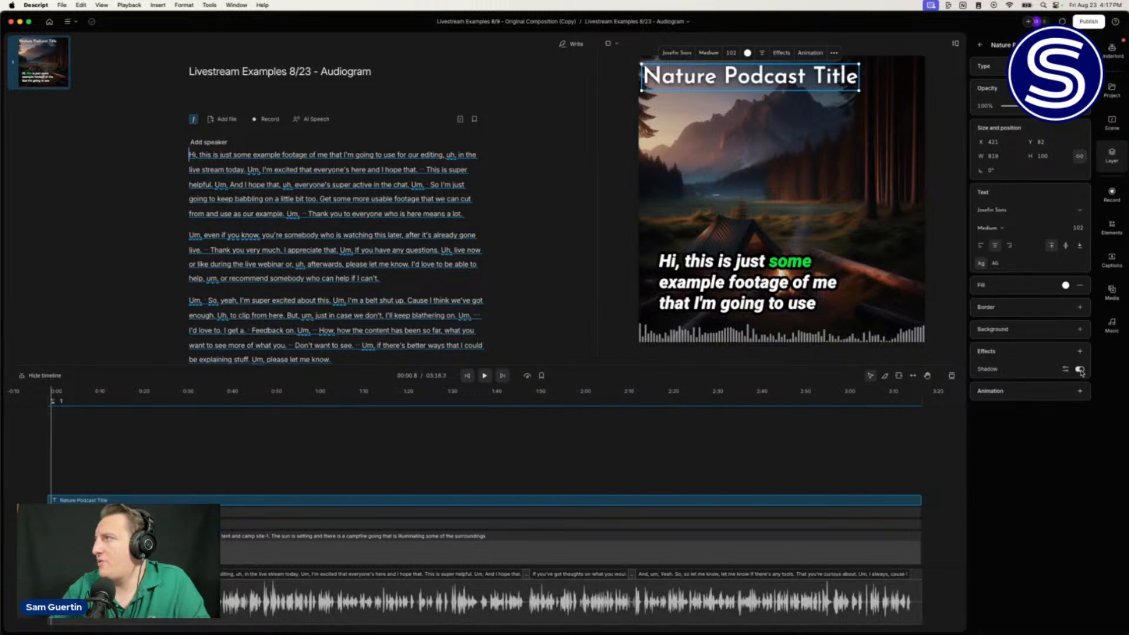
pyautogui.click(1080, 369)
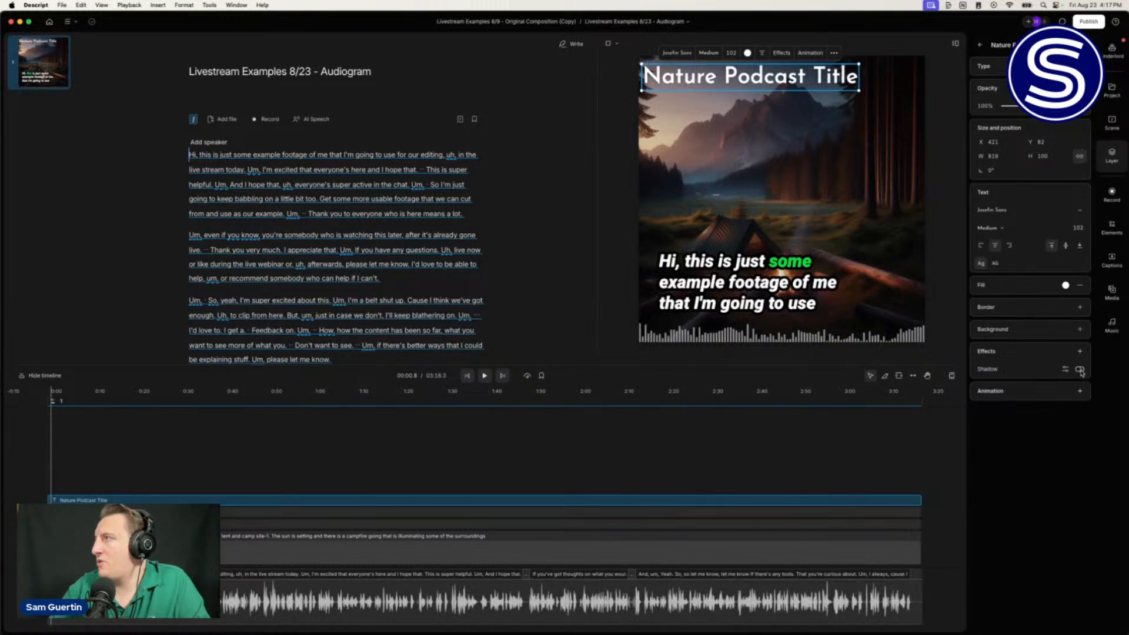
pyautogui.click(1081, 370)
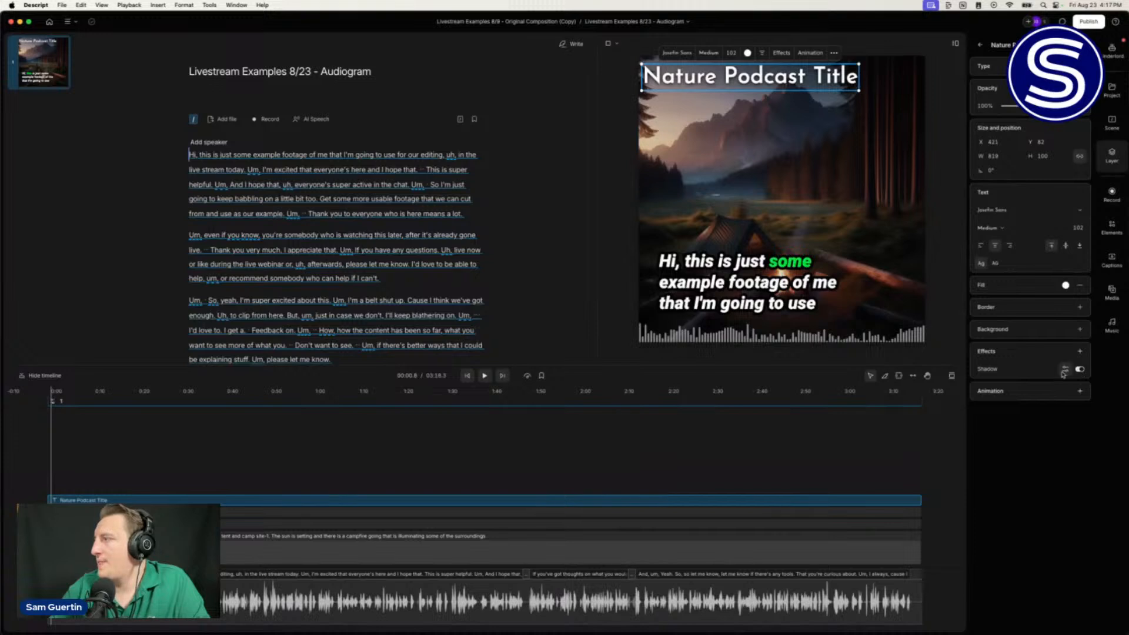
pyautogui.click(1064, 371)
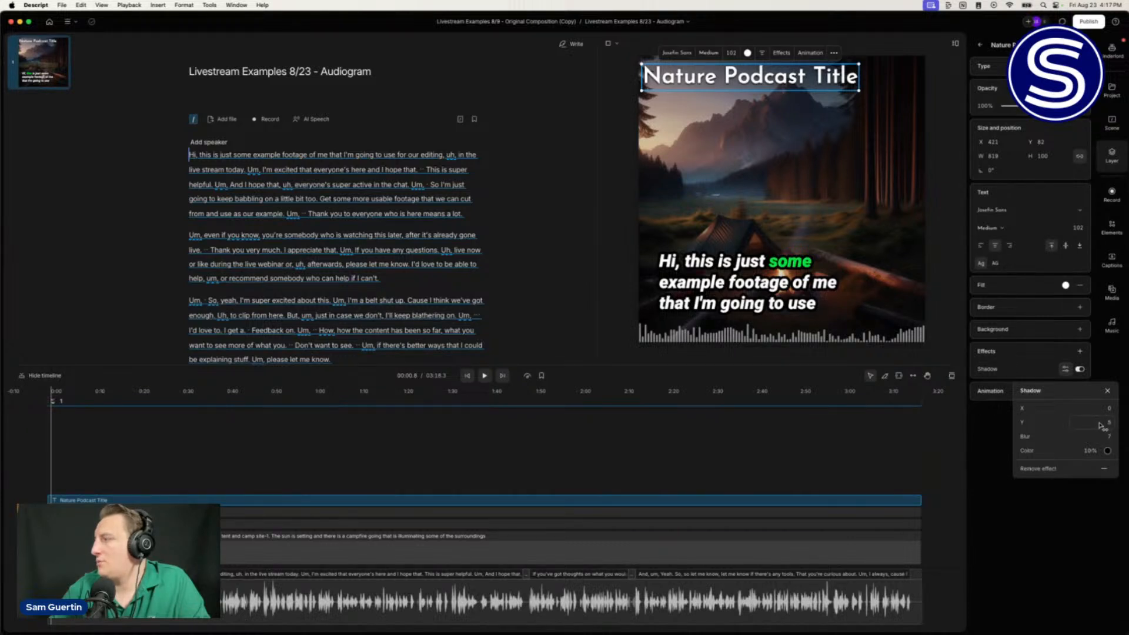
pyautogui.moveTo(1100, 425); pyautogui.dragTo(1097, 423)
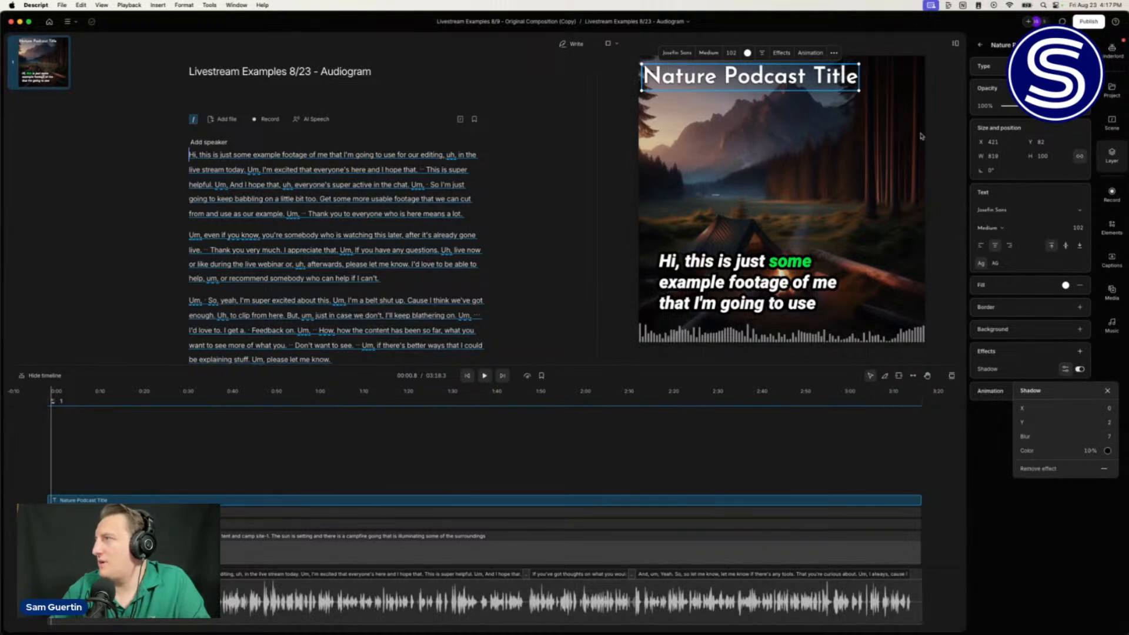
pyautogui.click(761, 75)
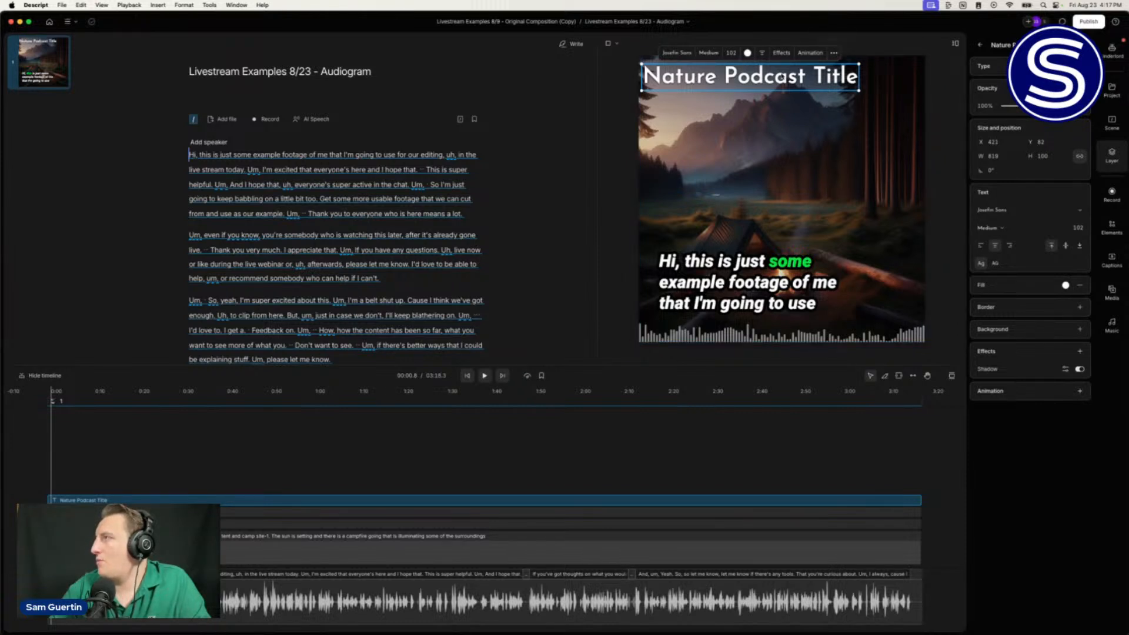
# Step: Duplicate the title below the original and add a level line under the top title
pyautogui.press('super+d')
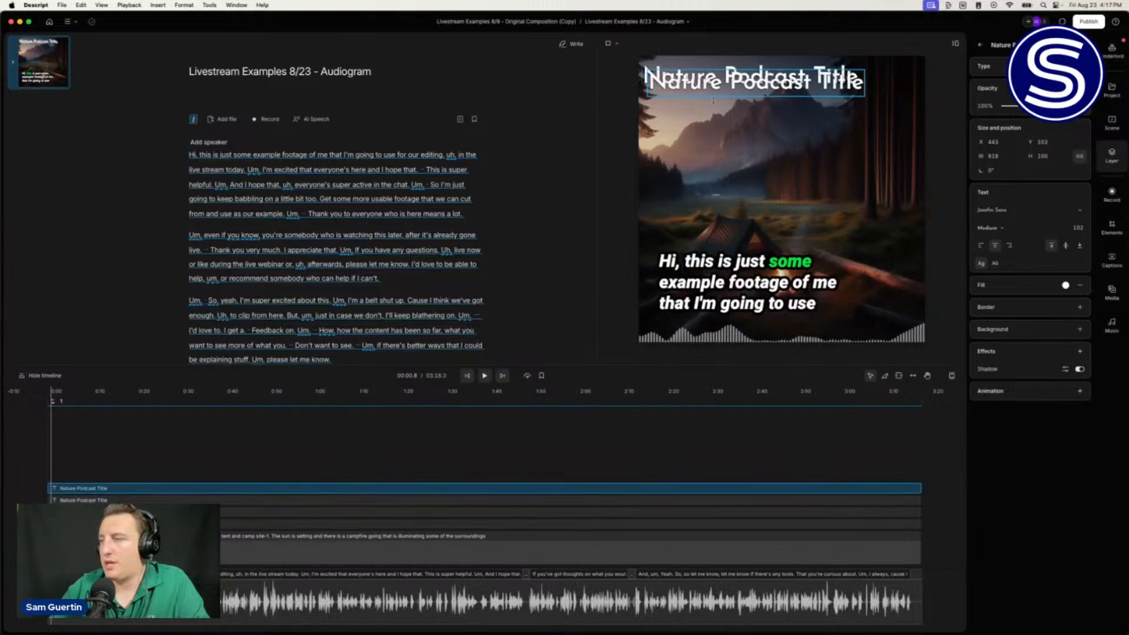
pyautogui.moveTo(760, 85); pyautogui.dragTo(756, 110)
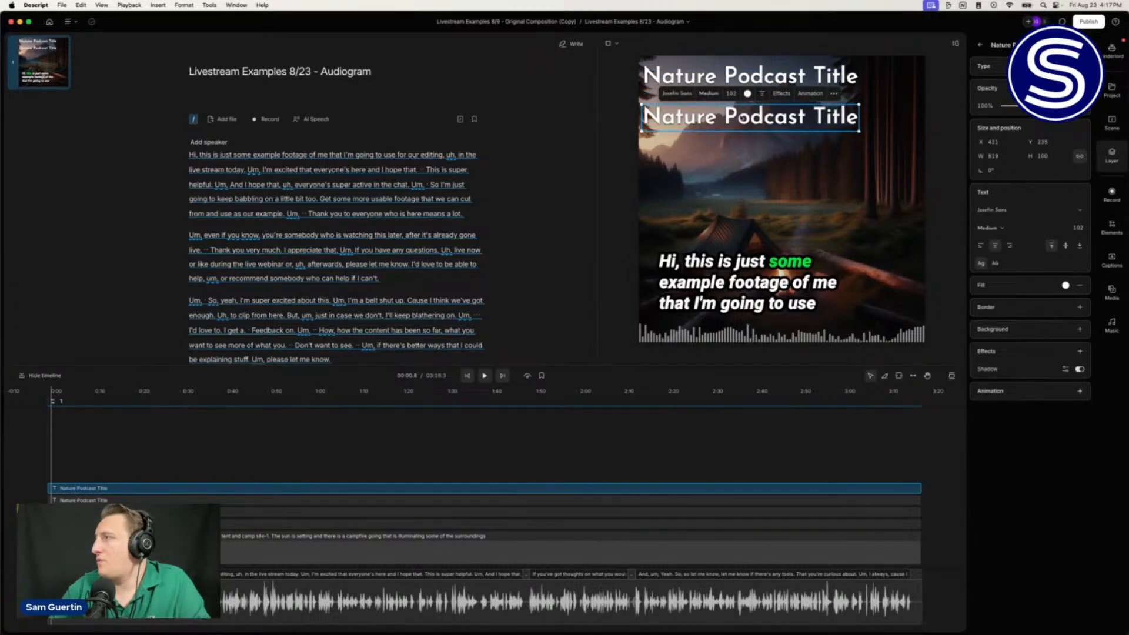
pyautogui.click(1119, 233)
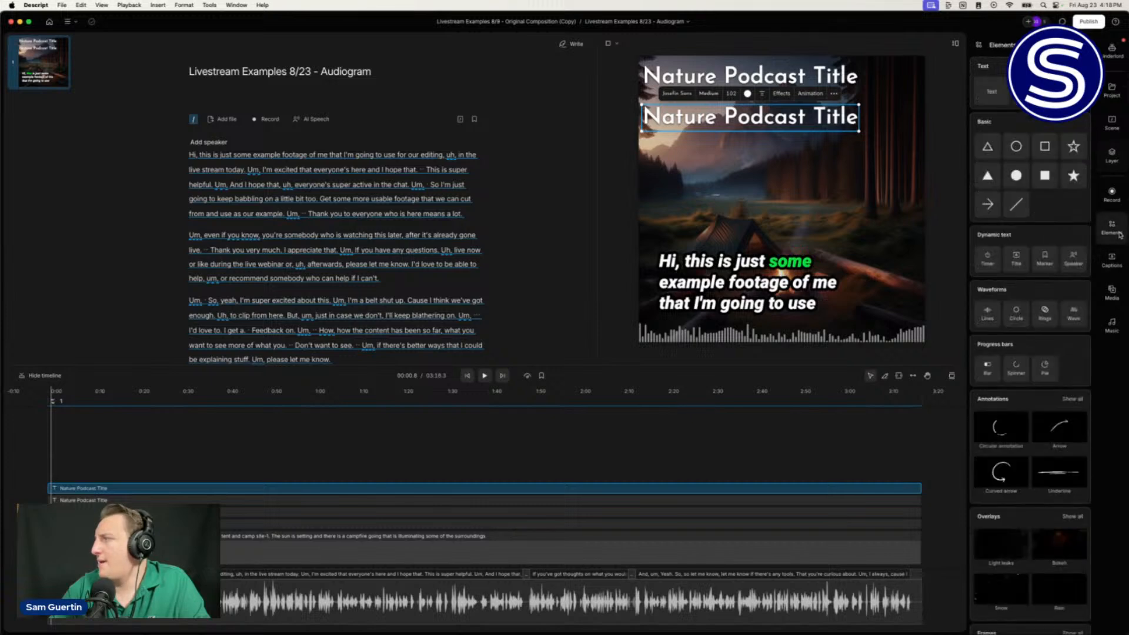
pyautogui.click(1017, 206)
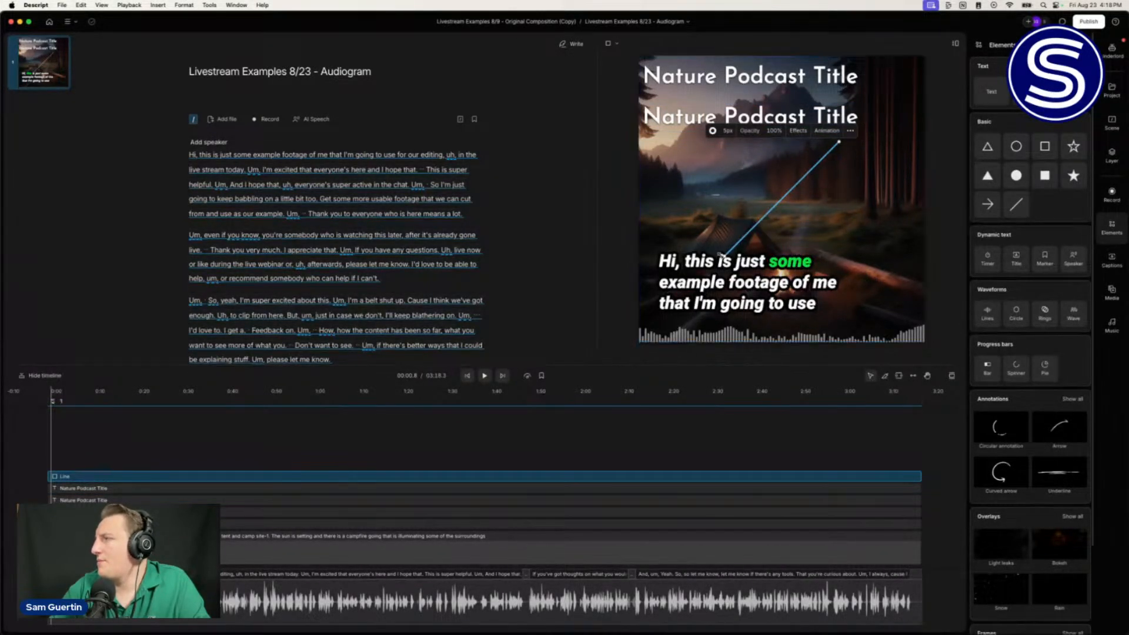
pyautogui.moveTo(727, 254); pyautogui.dragTo(667, 144)
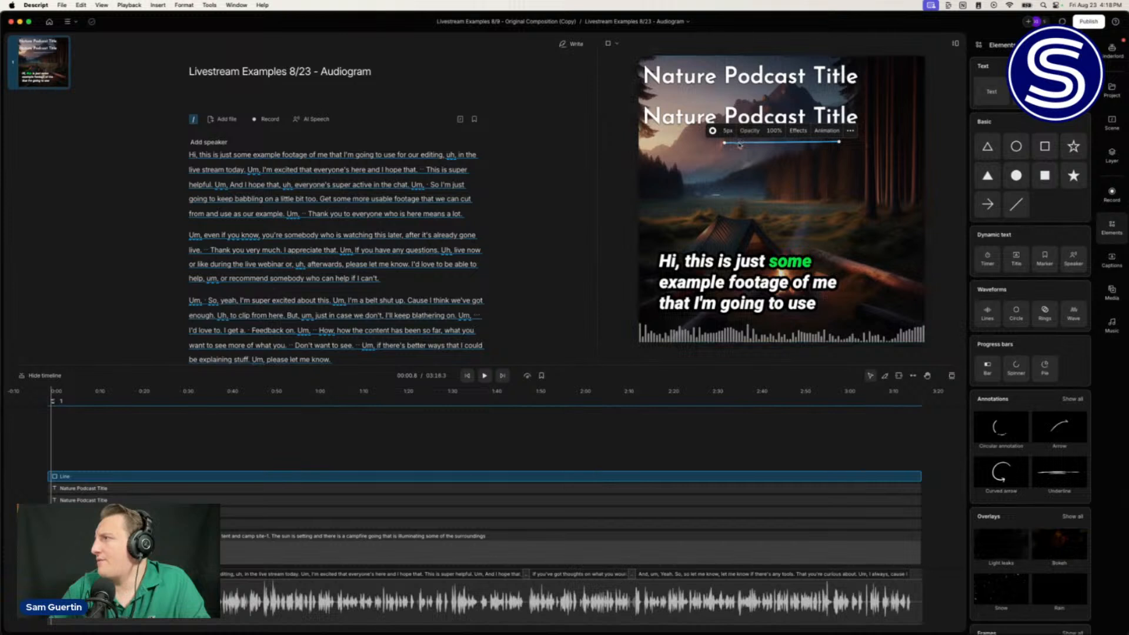
pyautogui.moveTo(724, 141); pyautogui.dragTo(645, 90)
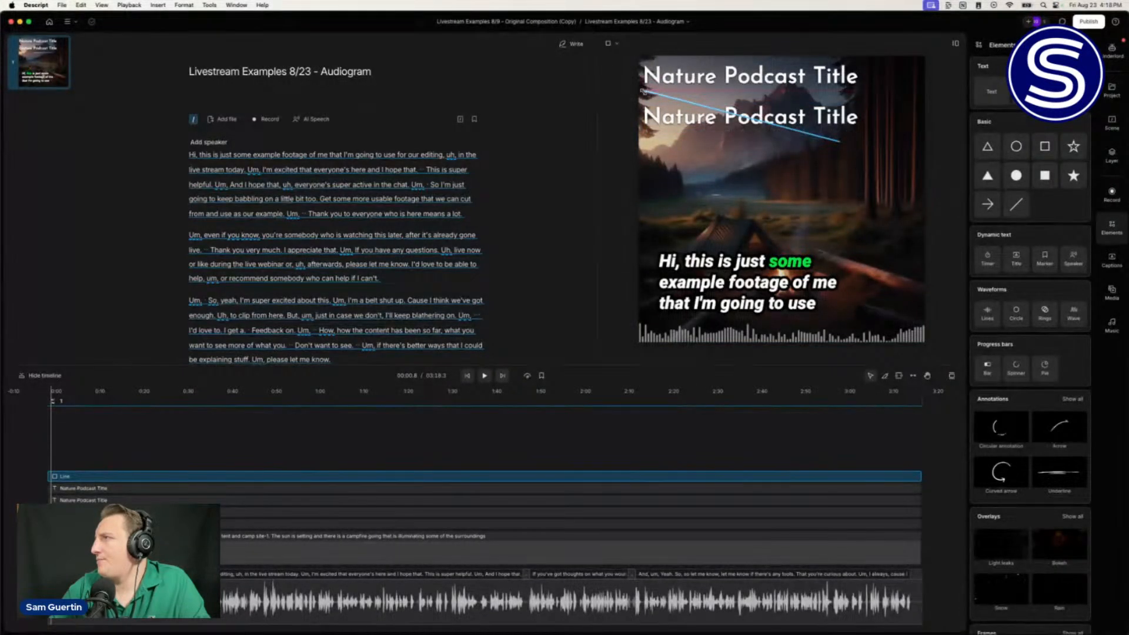
pyautogui.moveTo(644, 92); pyautogui.dragTo(650, 92)
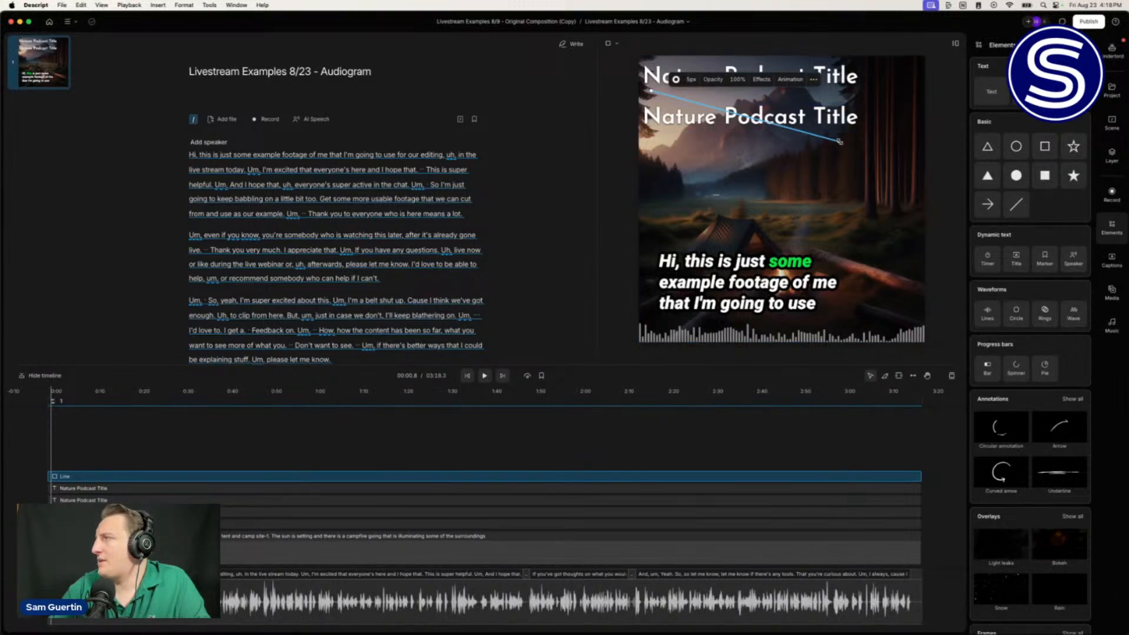
pyautogui.moveTo(840, 141); pyautogui.dragTo(849, 93)
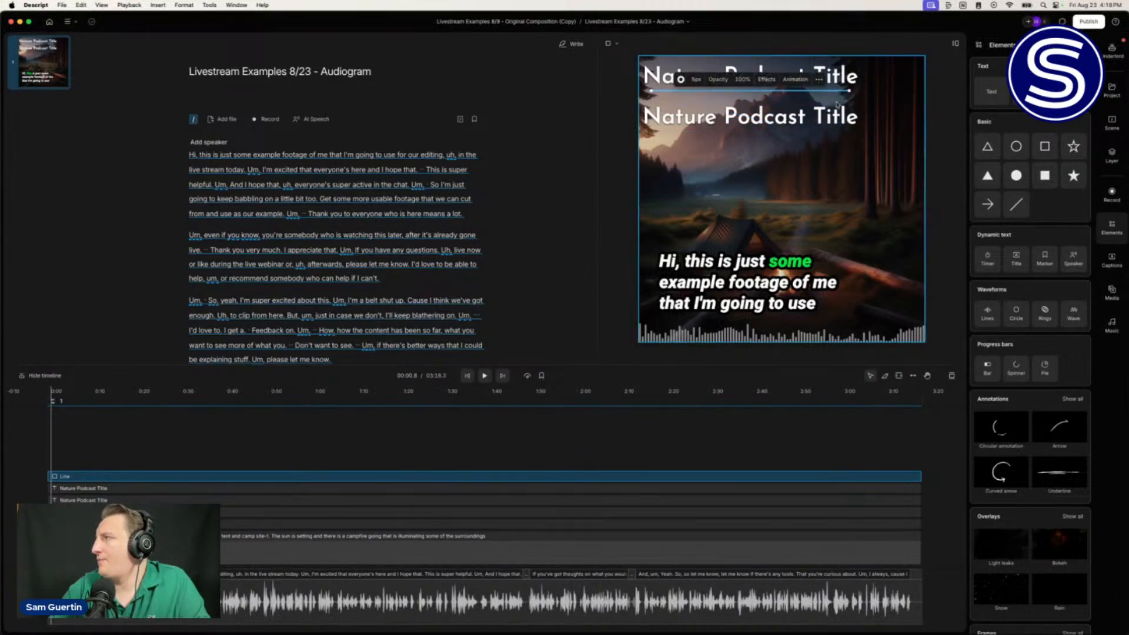
# Step: Move the second title further down and set the underline's stroke width to 8px
pyautogui.click(740, 113)
pyautogui.moveTo(740, 114); pyautogui.dragTo(742, 146)
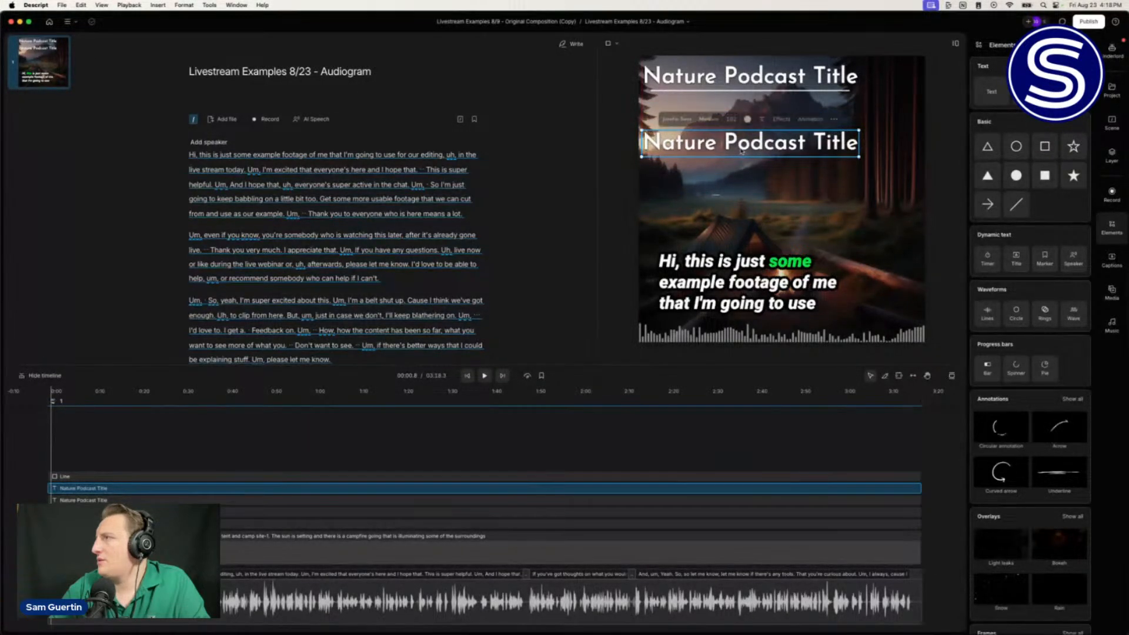
pyautogui.click(745, 92)
pyautogui.moveTo(745, 92); pyautogui.dragTo(744, 81)
pyautogui.click(744, 66)
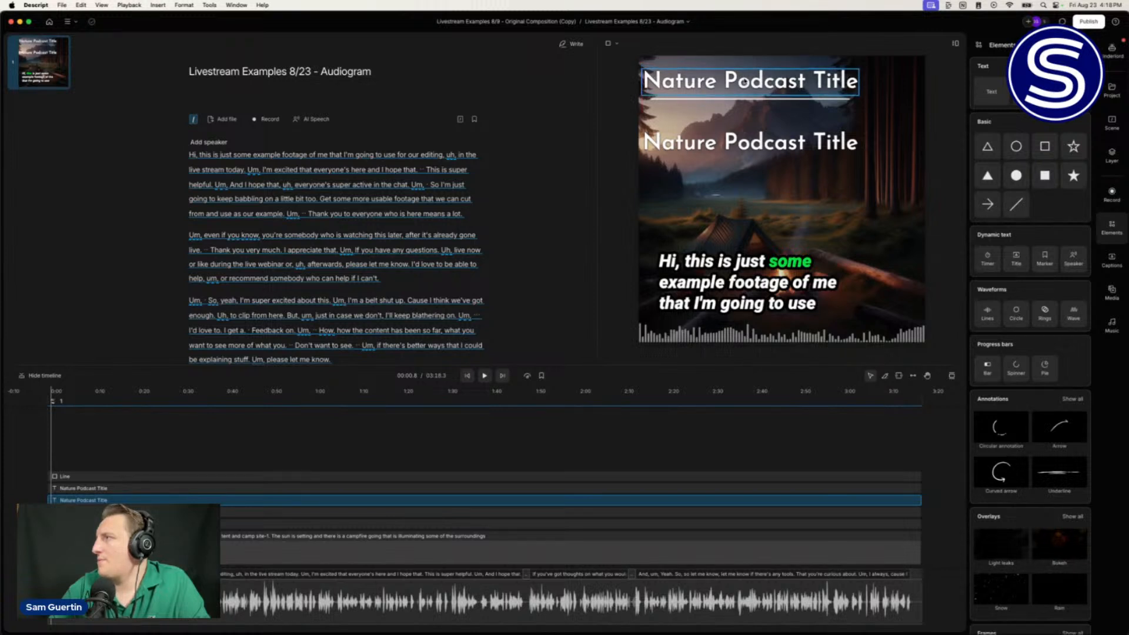
pyautogui.click(766, 103)
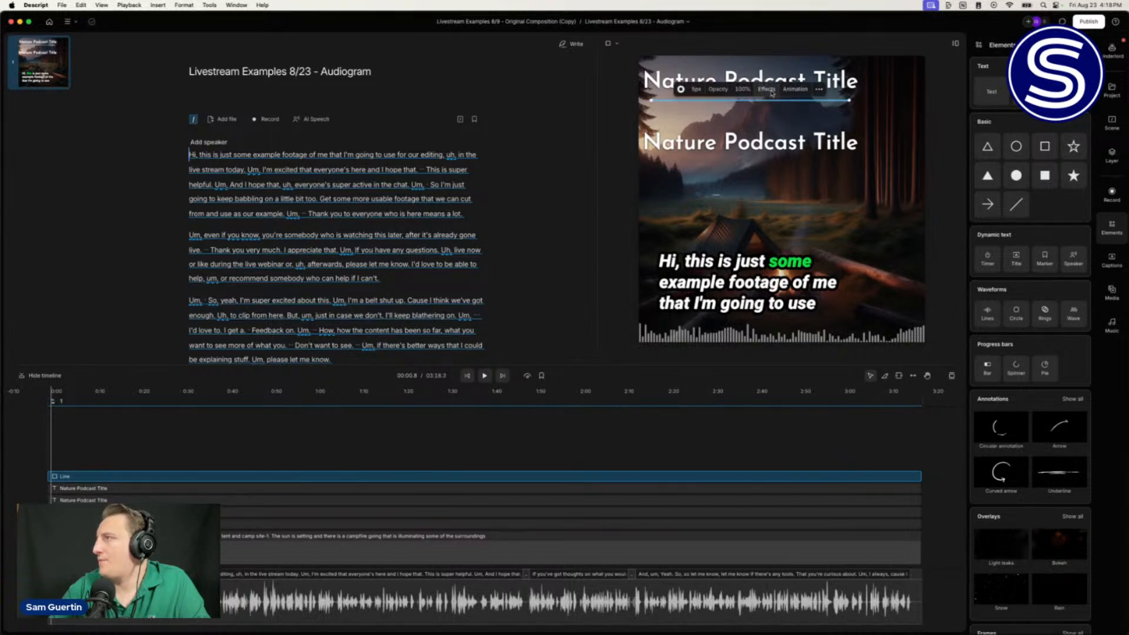
pyautogui.moveTo(699, 90); pyautogui.dragTo(698, 89)
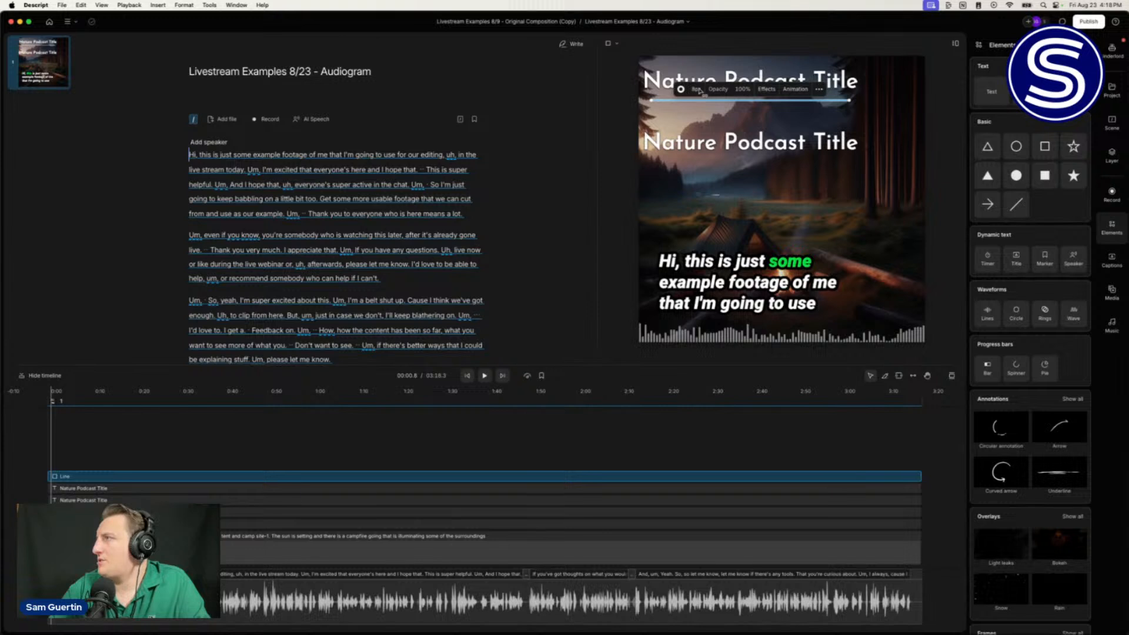
# Step: Change the second title to 'Episode #000' in italic at font size 68
pyautogui.click(733, 154)
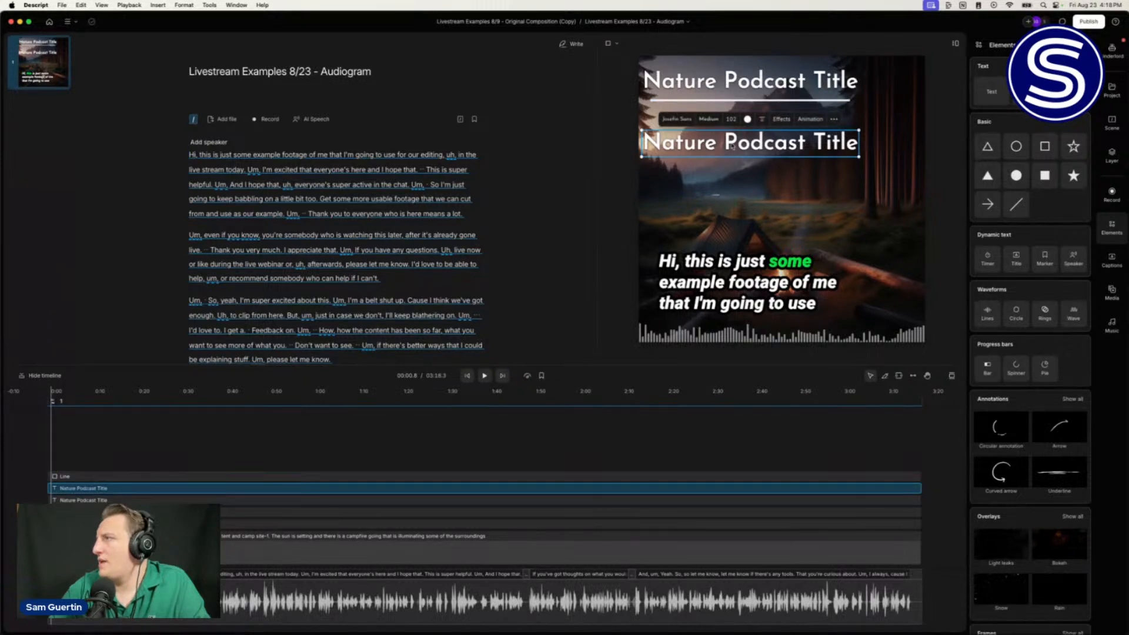
pyautogui.doubleClick(731, 145)
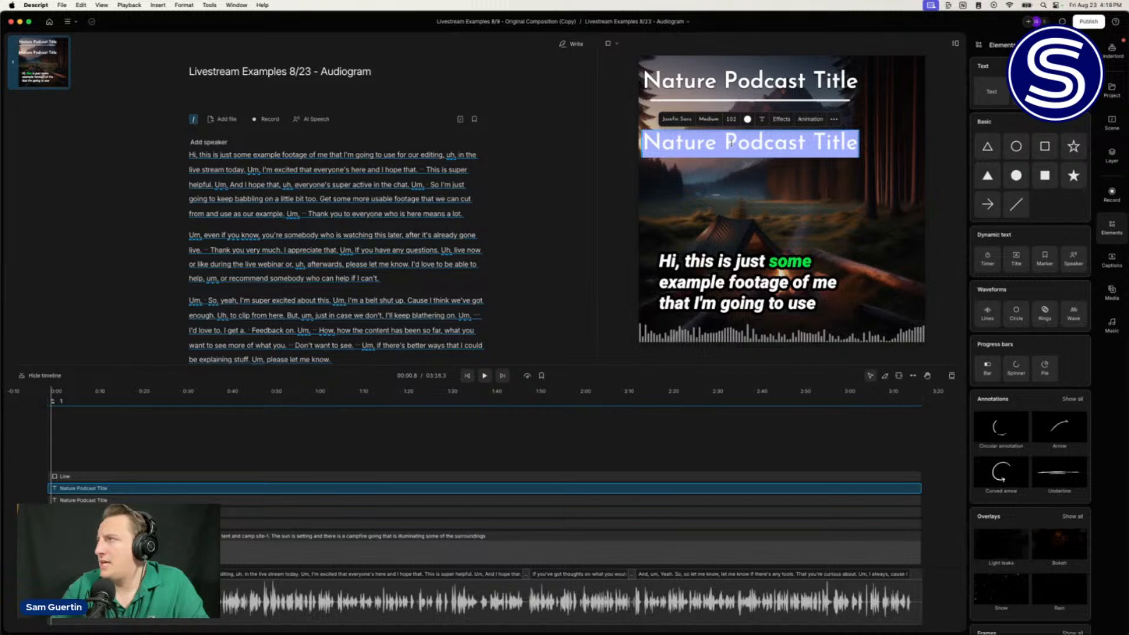
pyautogui.write('E')
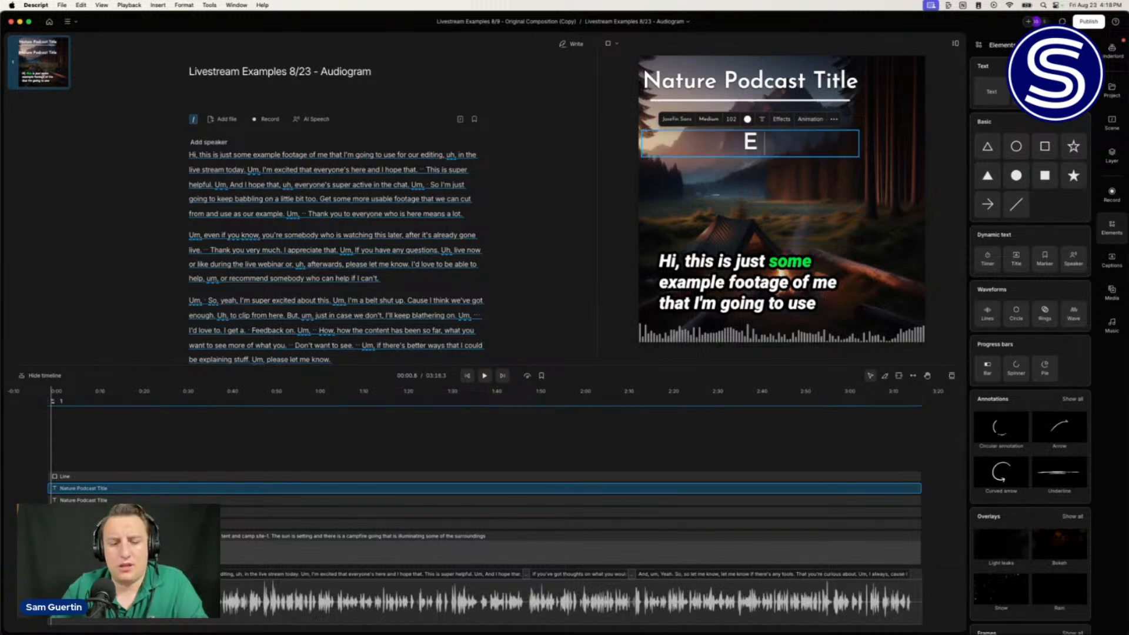
pyautogui.write('pisode #')
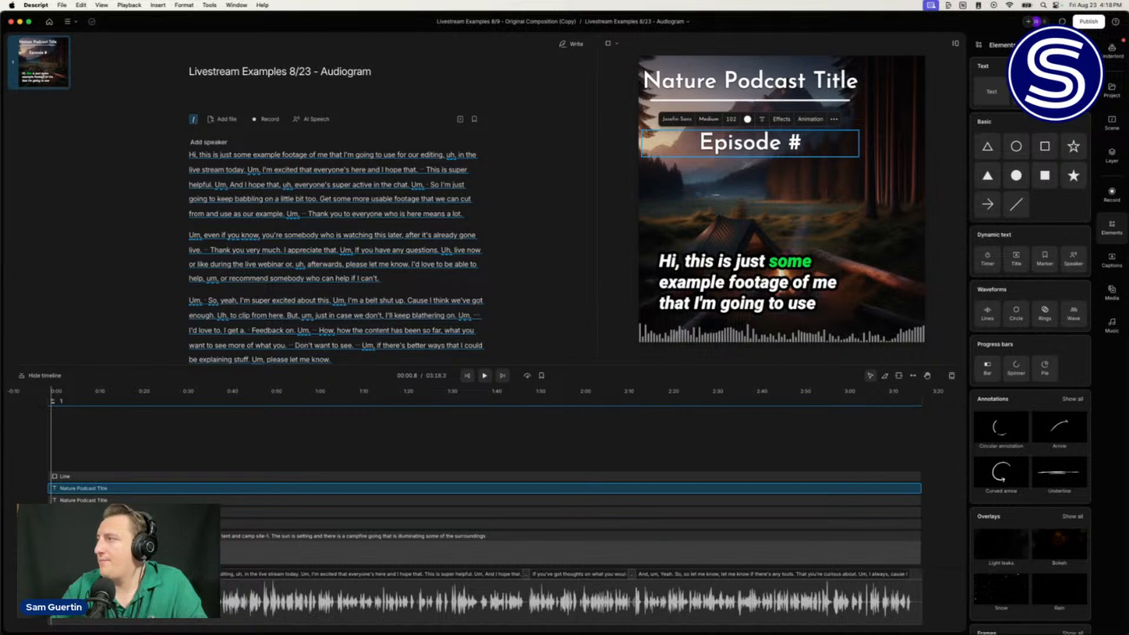
pyautogui.write('0')
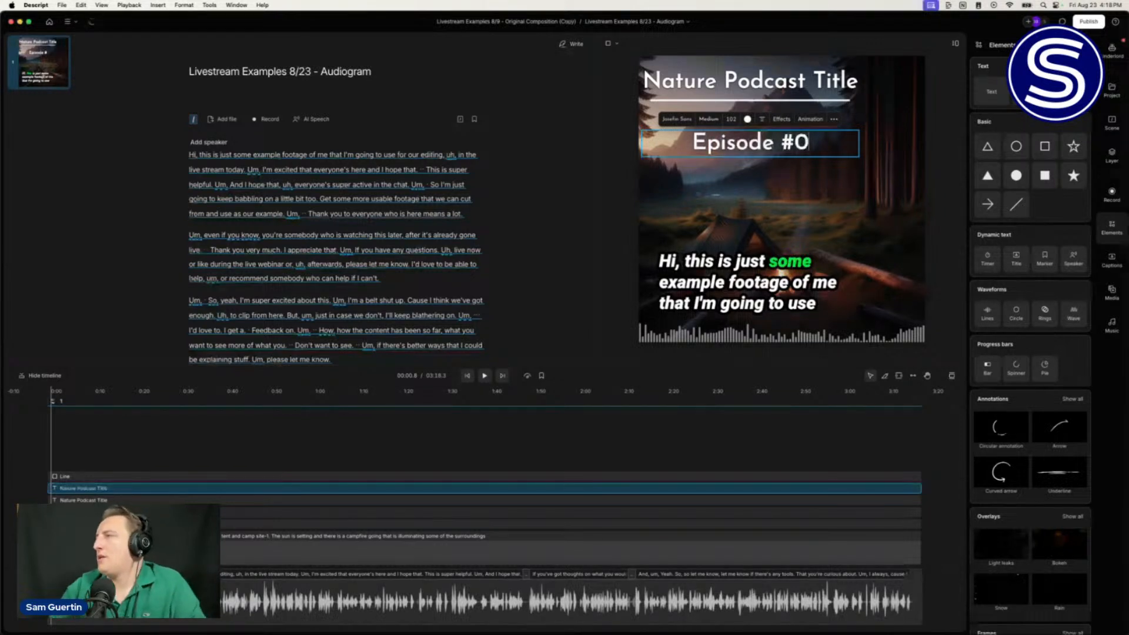
pyautogui.write('00')
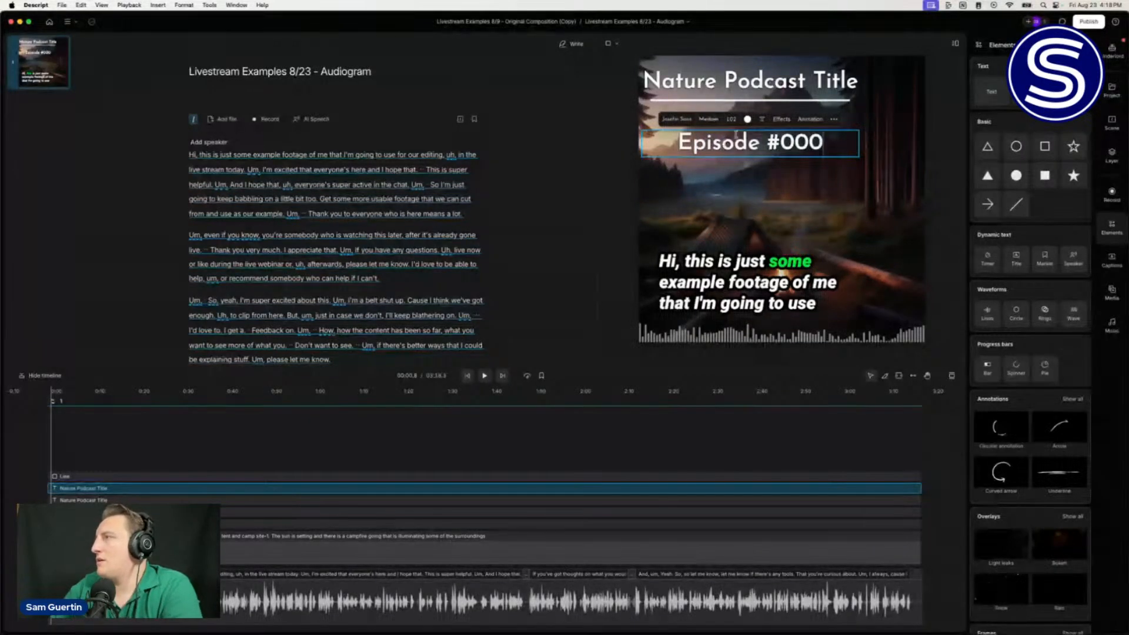
pyautogui.click(709, 120)
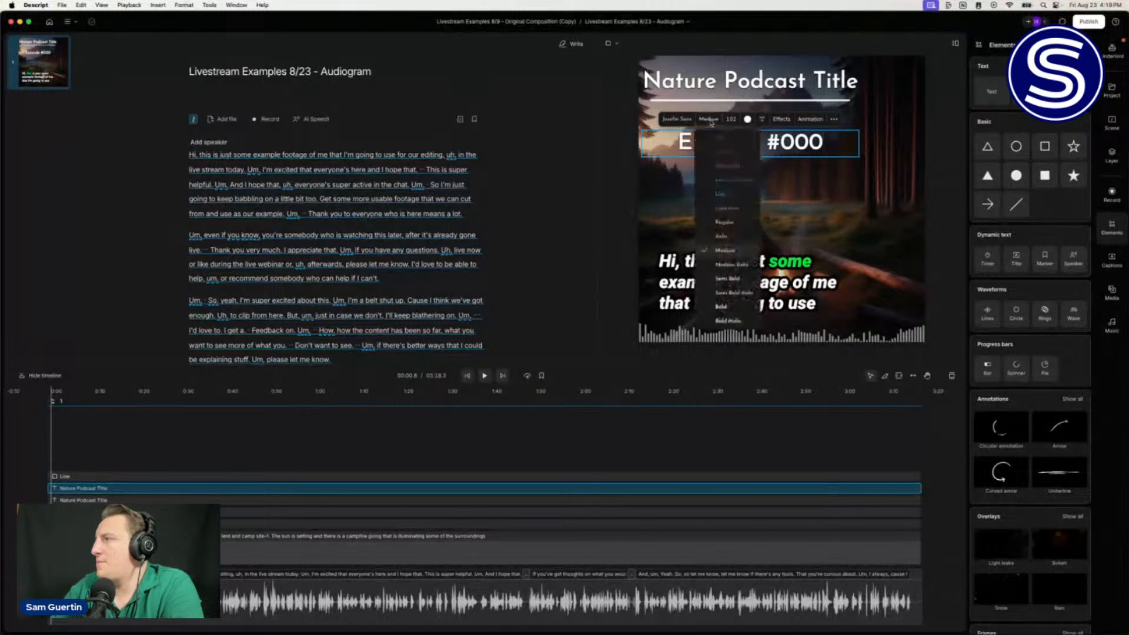
pyautogui.click(723, 180)
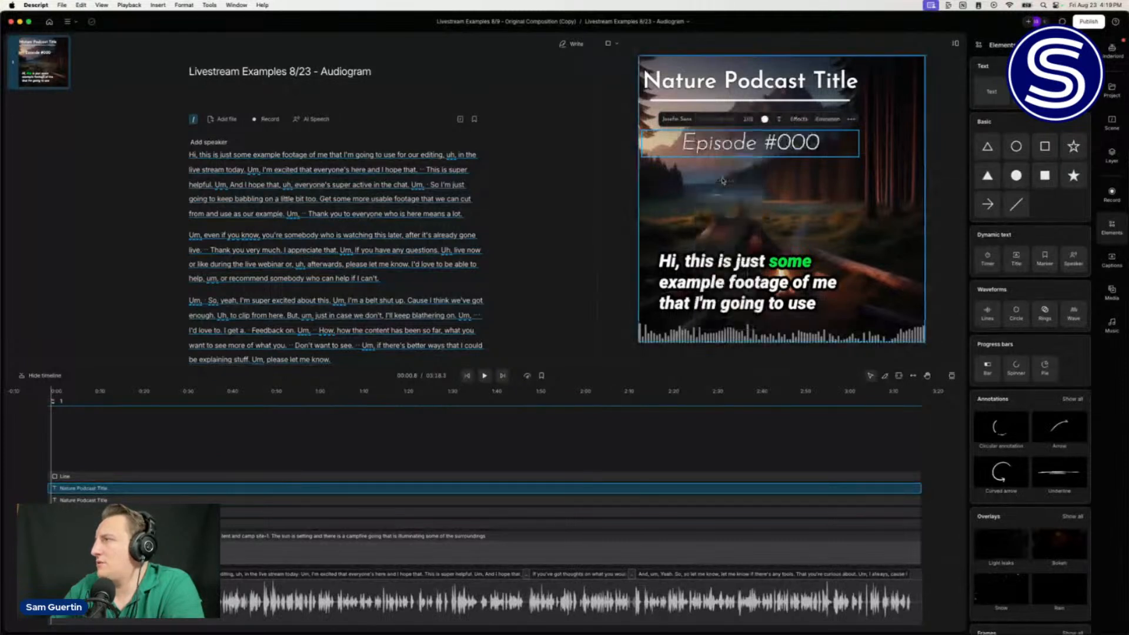
pyautogui.click(734, 119)
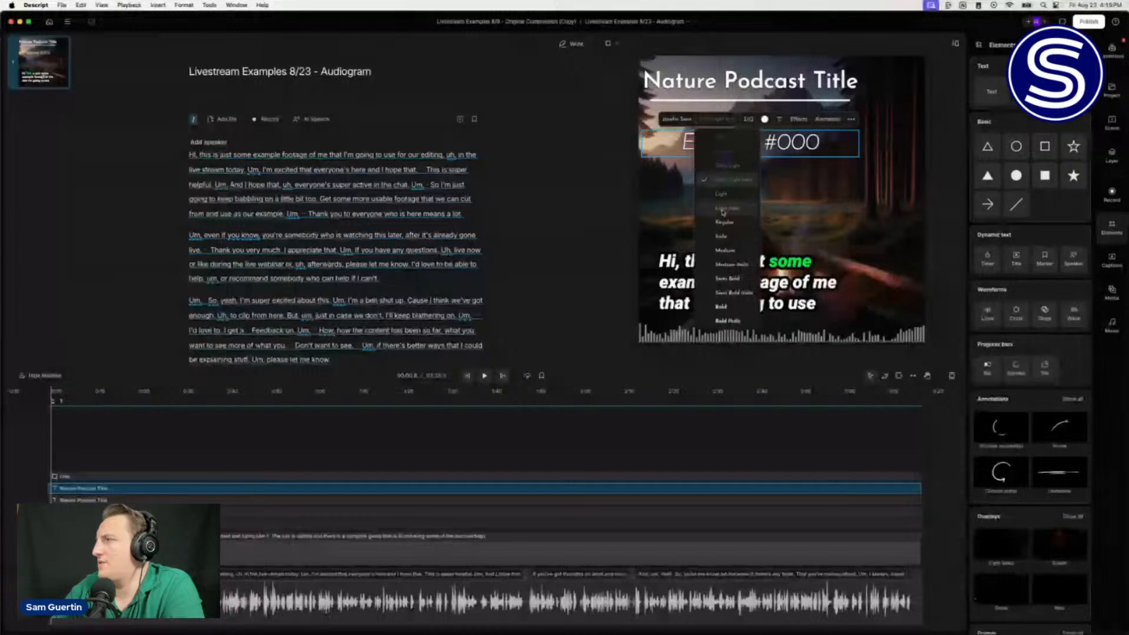
pyautogui.click(721, 236)
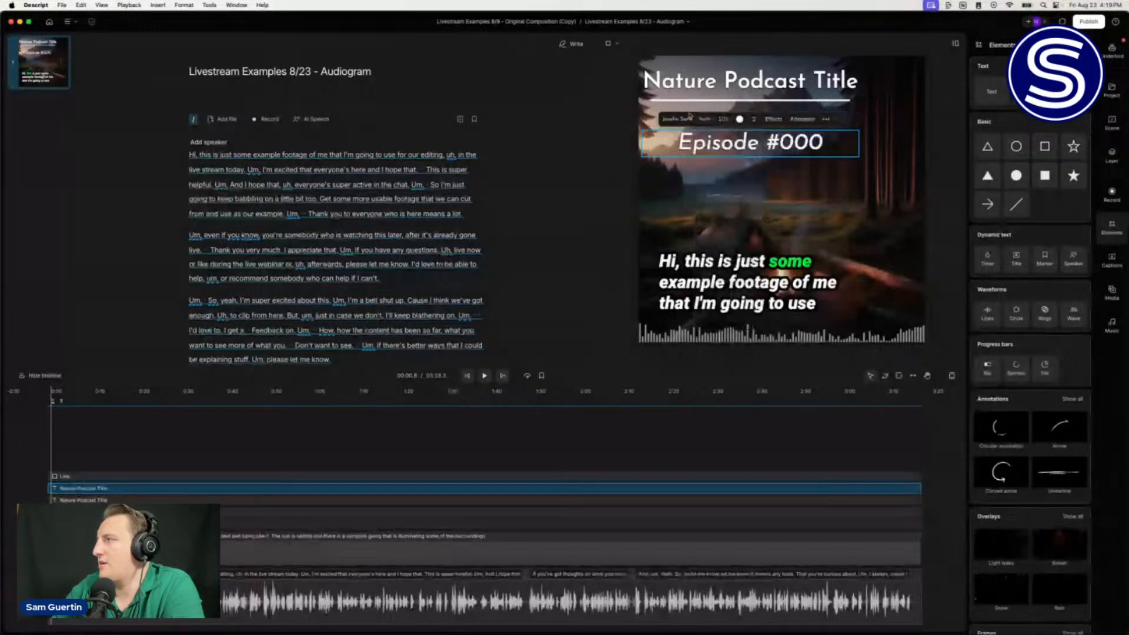
pyautogui.moveTo(724, 120)
pyautogui.mouseDown()
pyautogui.moveTo(691, 120)
pyautogui.moveTo(722, 122)
pyautogui.mouseUp()
pyautogui.click(823, 145)
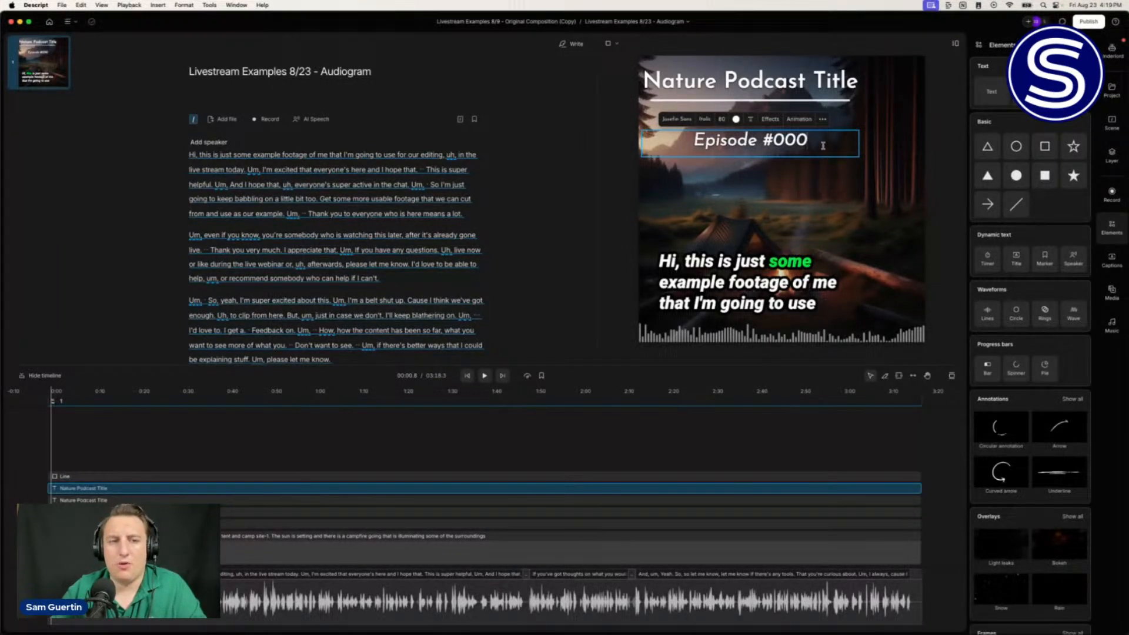
# Step: Extend the subtitle to 'Episode #000 with Guest Name' at size 60, left-aligned, just under the underline
pyautogui.write('with')
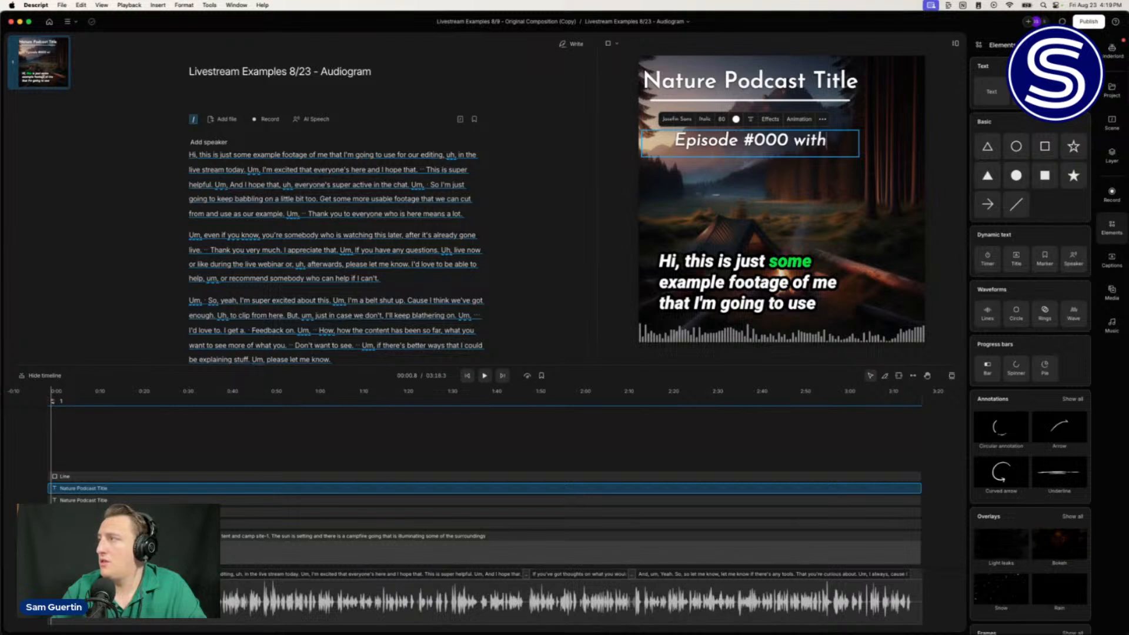
pyautogui.write(' Gue')
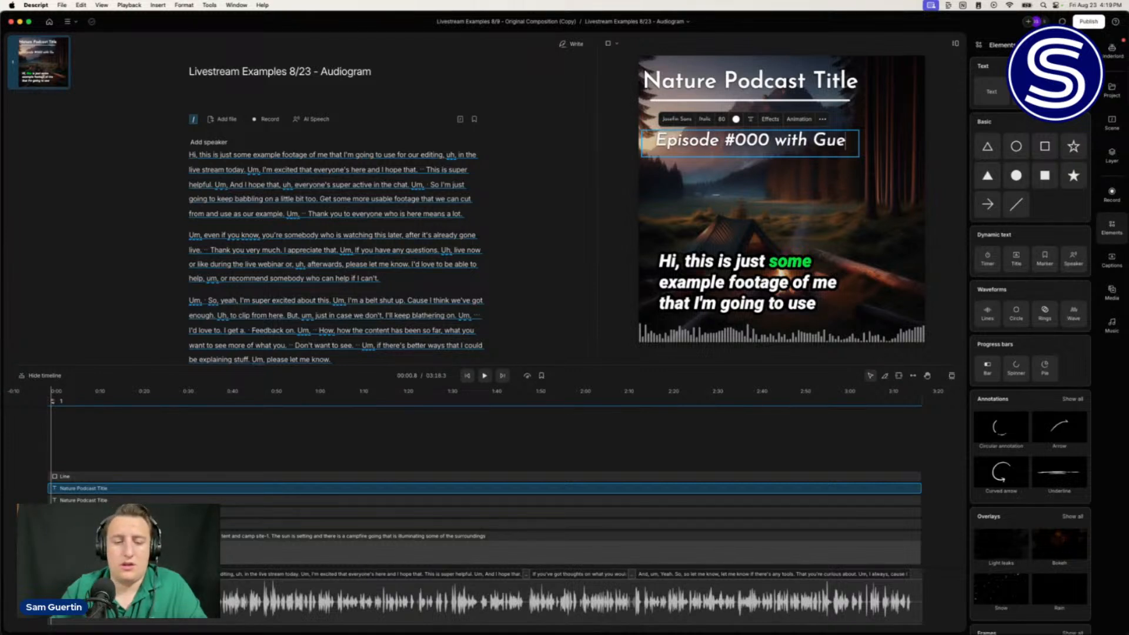
pyautogui.write('st Name')
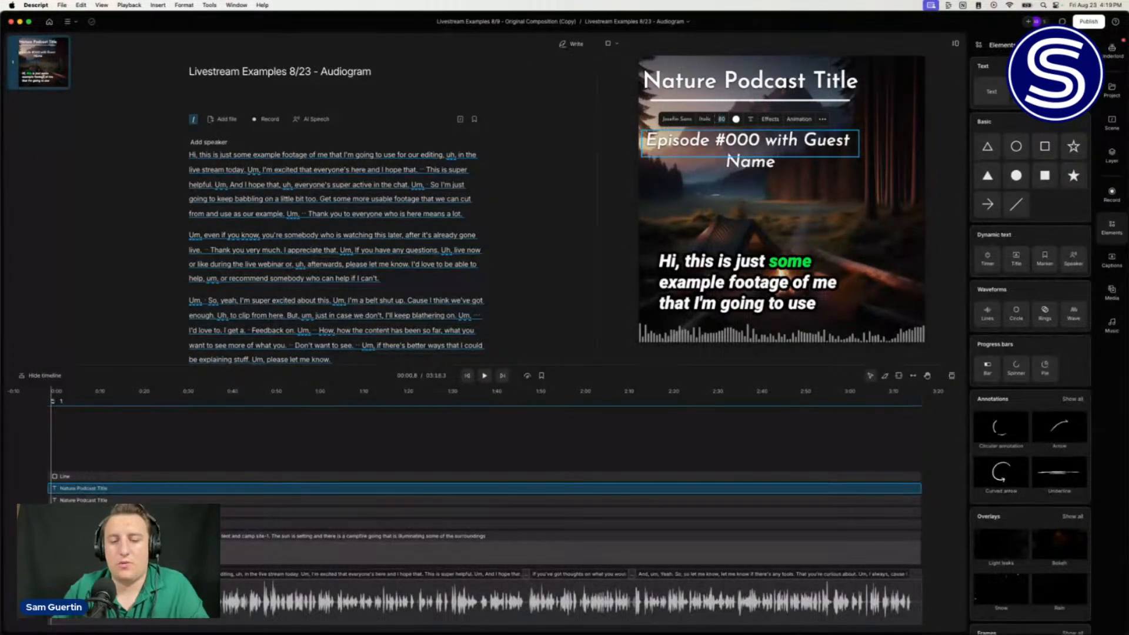
pyautogui.press('Return')
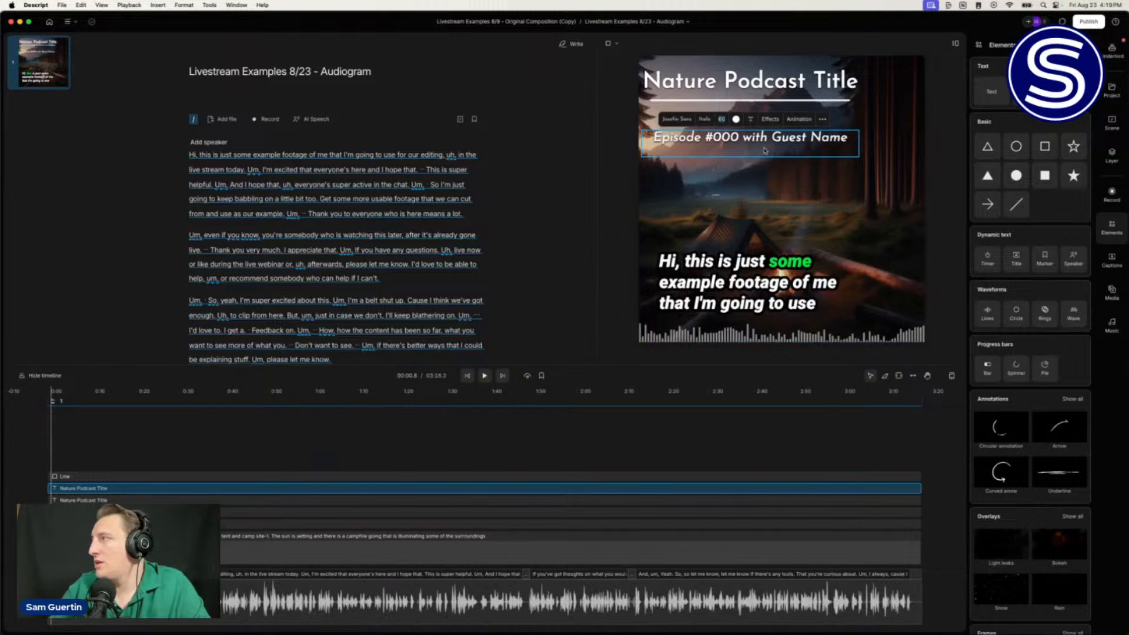
pyautogui.click(750, 120)
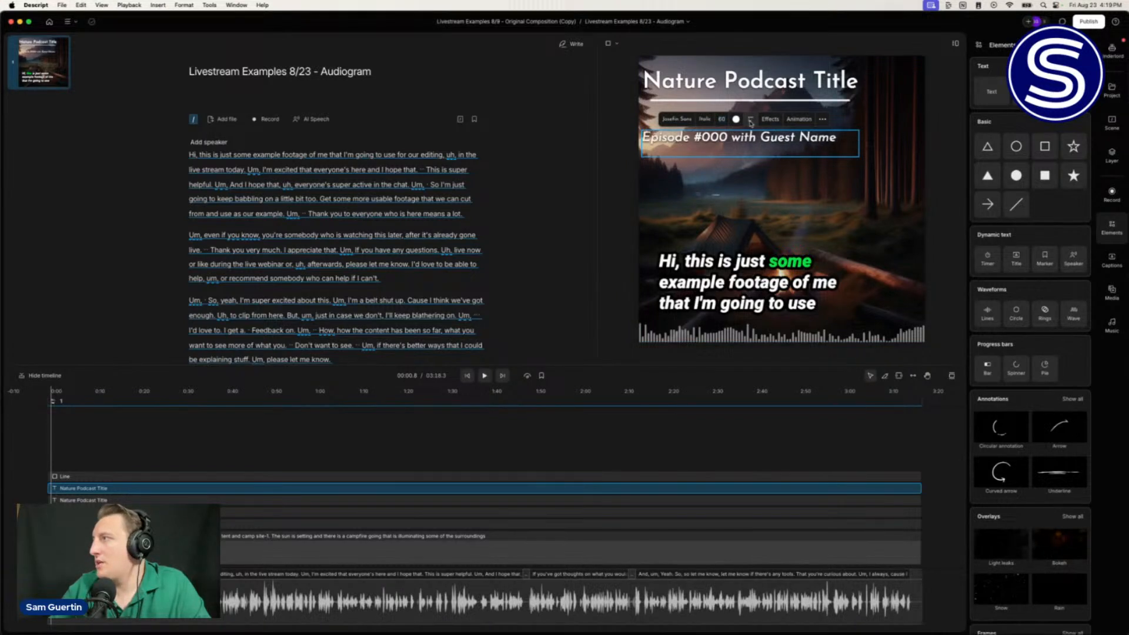
pyautogui.moveTo(784, 144); pyautogui.dragTo(798, 123)
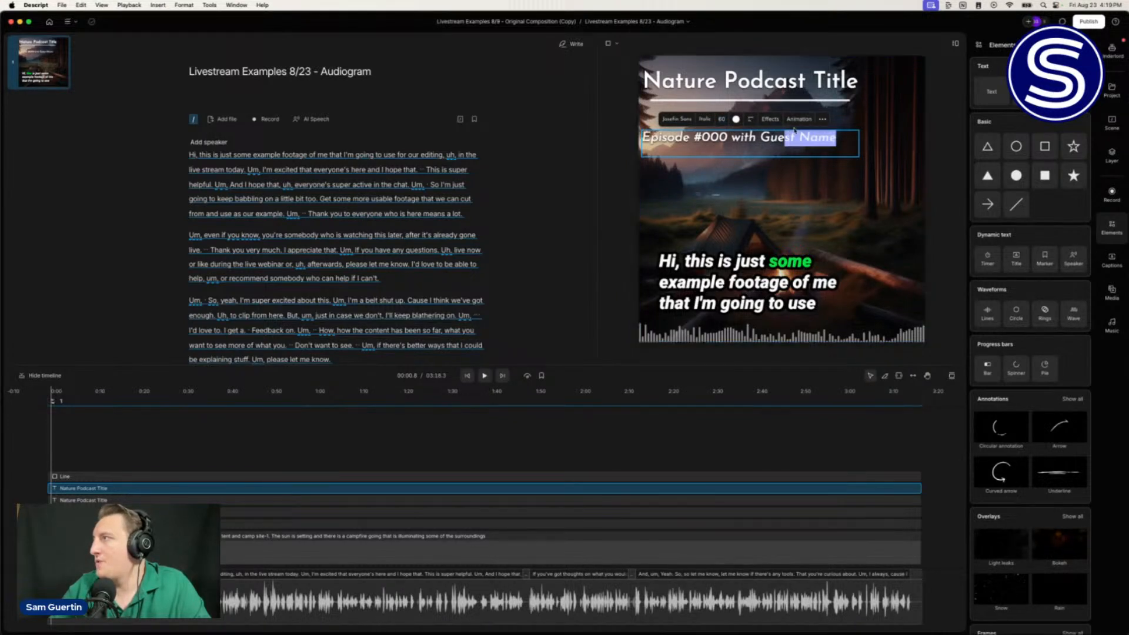
pyautogui.click(786, 140)
pyautogui.click(825, 223)
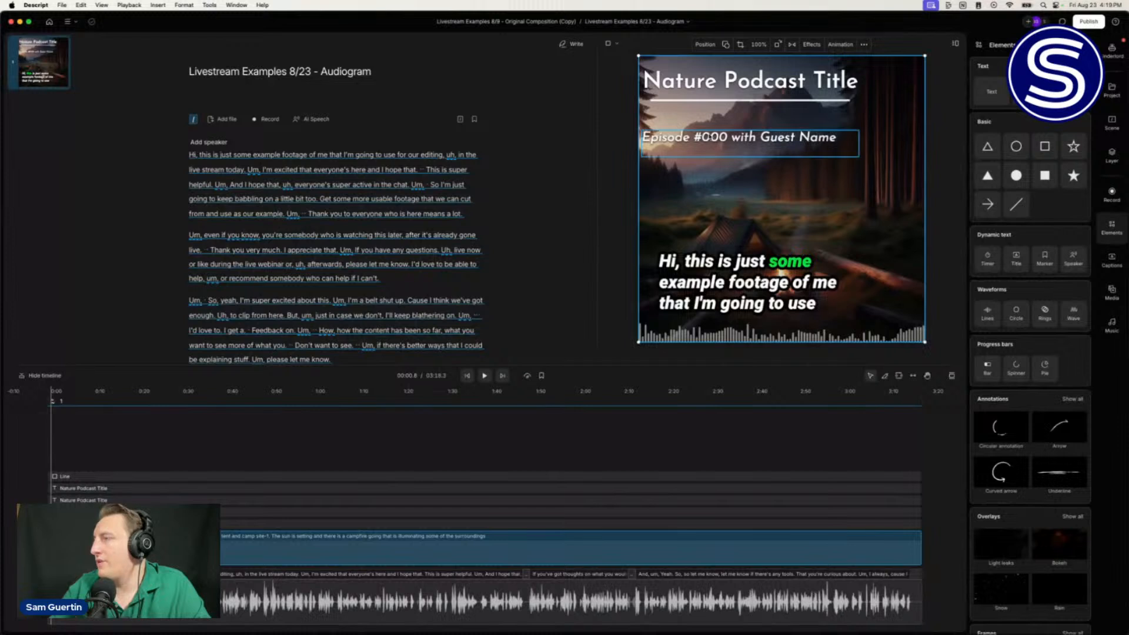
pyautogui.moveTo(704, 132); pyautogui.dragTo(712, 111)
# Step: Shift and stretch the divider line under the title, nudging the subtitle slightly right
pyautogui.click(715, 80)
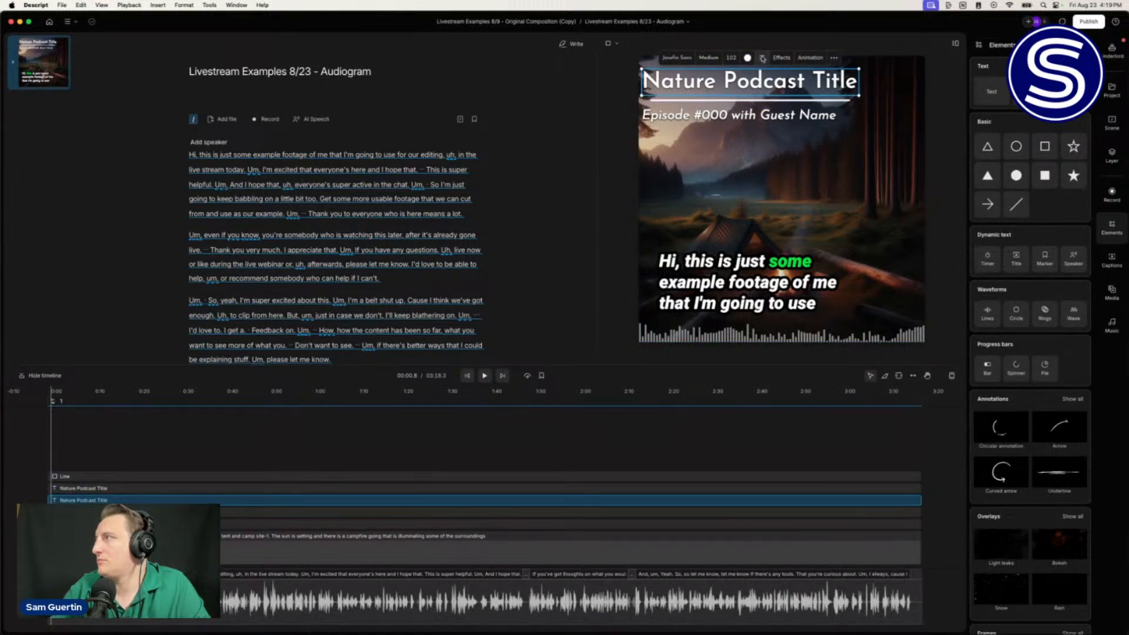
pyautogui.click(712, 100)
pyautogui.moveTo(712, 104); pyautogui.dragTo(704, 106)
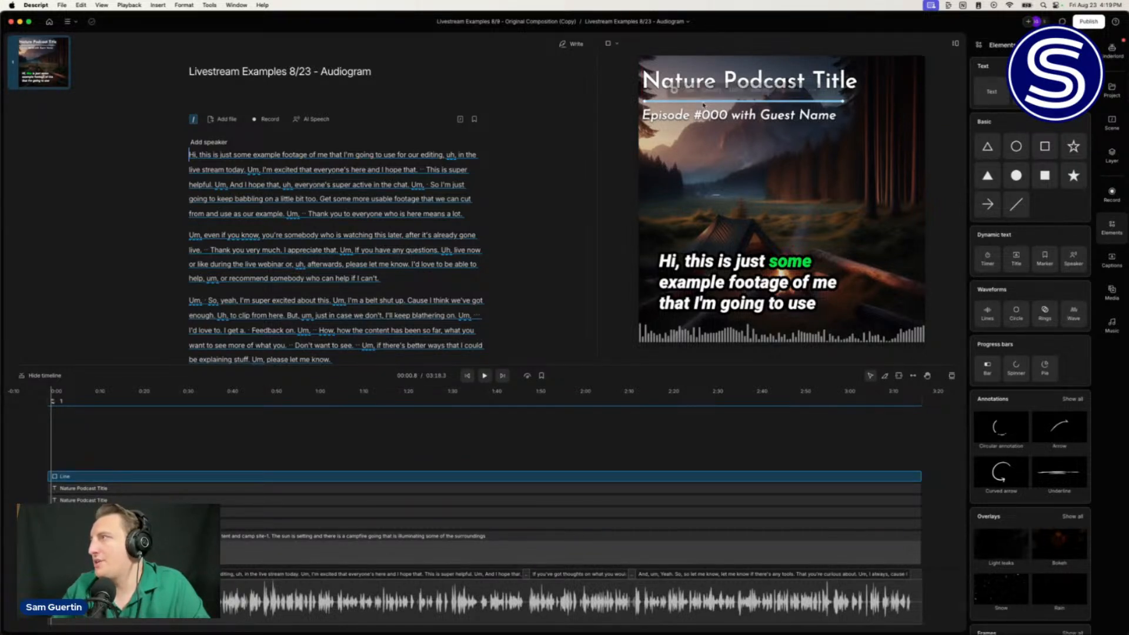
pyautogui.click(653, 117)
pyautogui.click(653, 116)
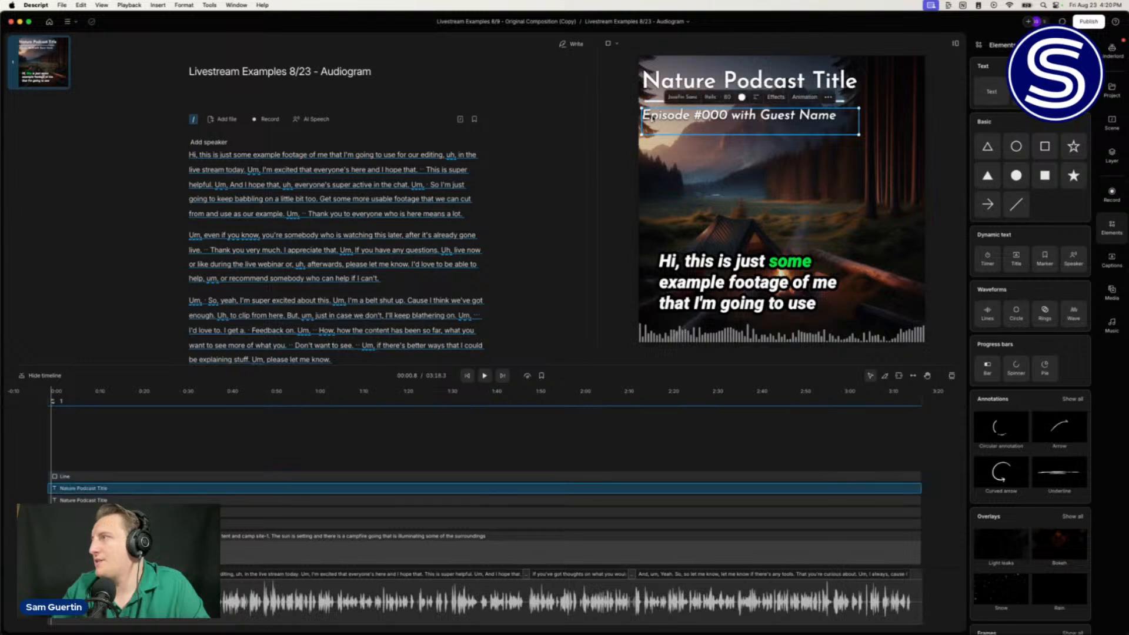
pyautogui.press('Right')
pyautogui.press('Right')
pyautogui.press('Right')
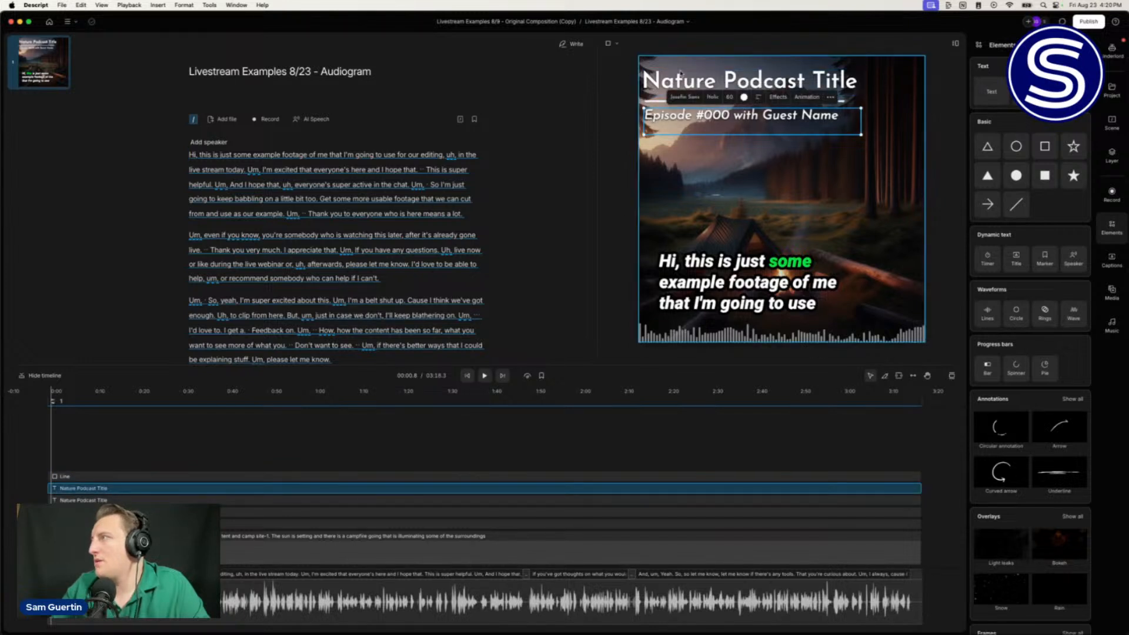
pyautogui.click(841, 102)
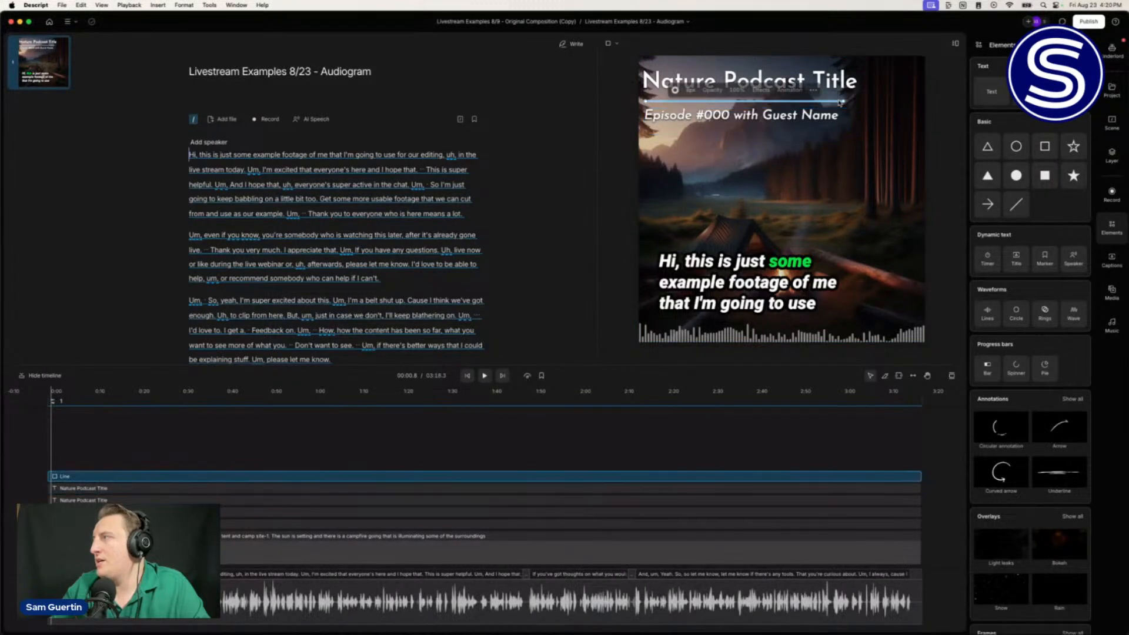
pyautogui.moveTo(844, 101); pyautogui.dragTo(849, 102)
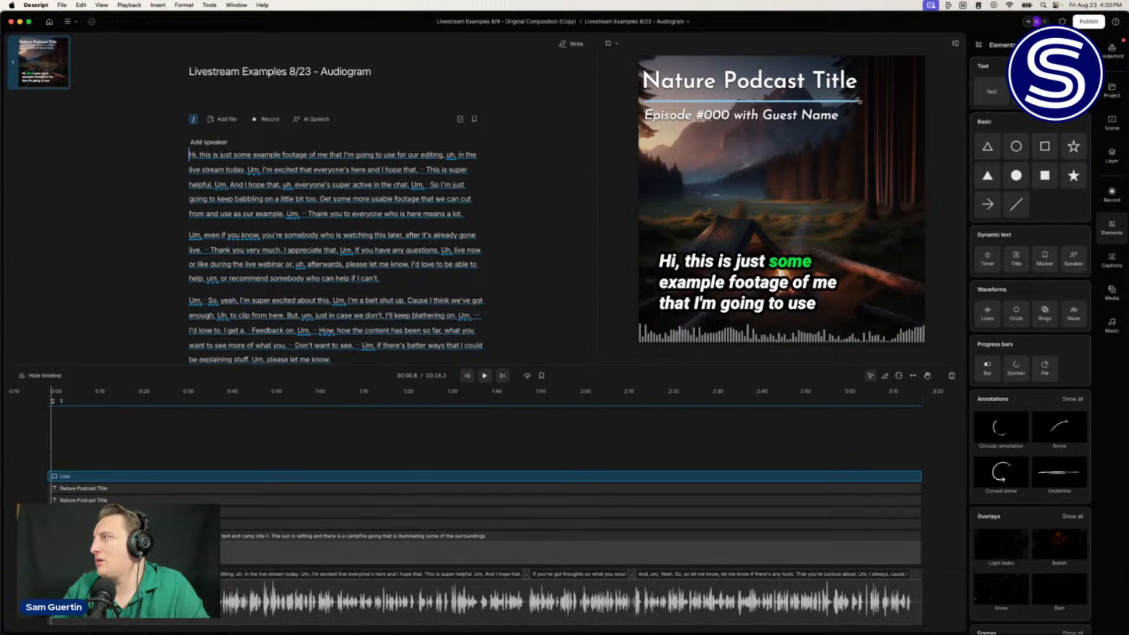
pyautogui.moveTo(859, 101); pyautogui.dragTo(859, 101)
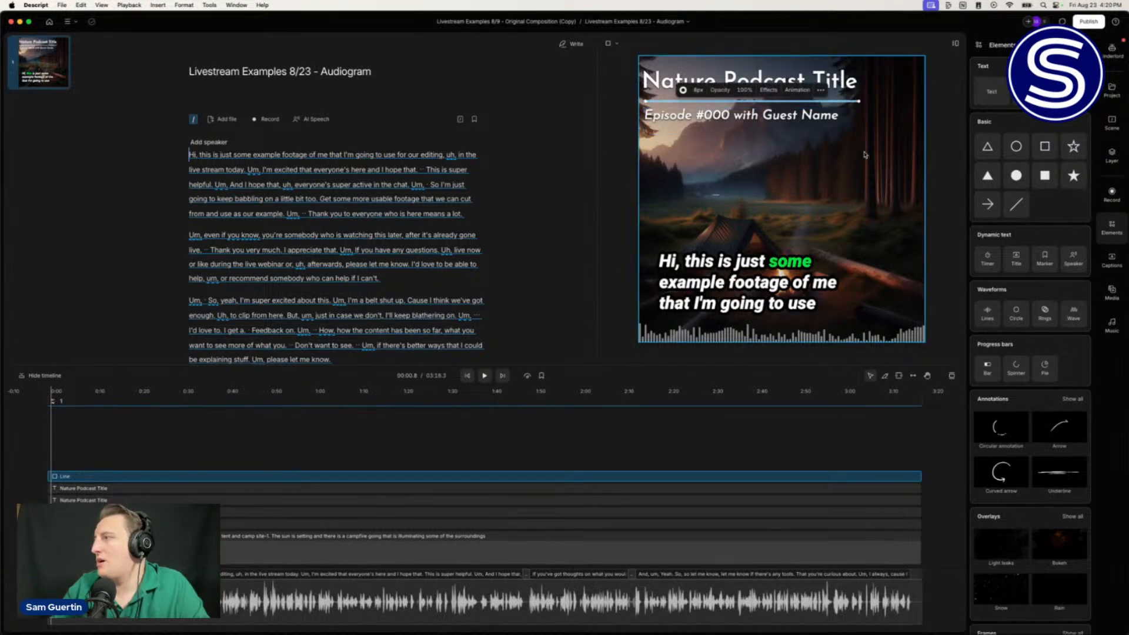
pyautogui.click(811, 156)
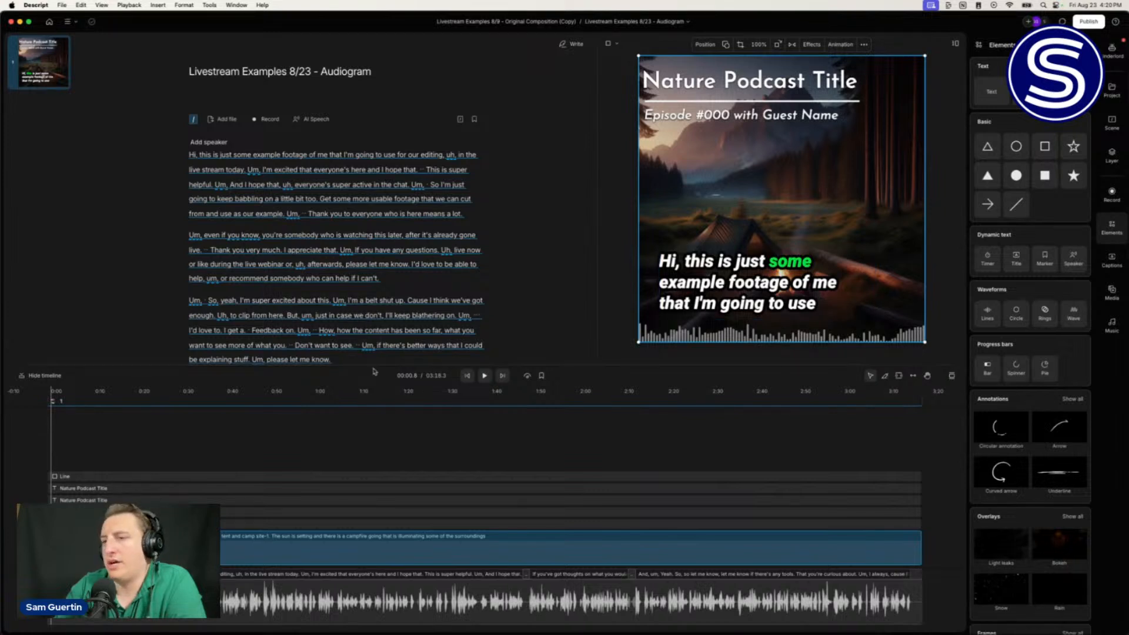
pyautogui.click(30, 453)
pyautogui.press('space')
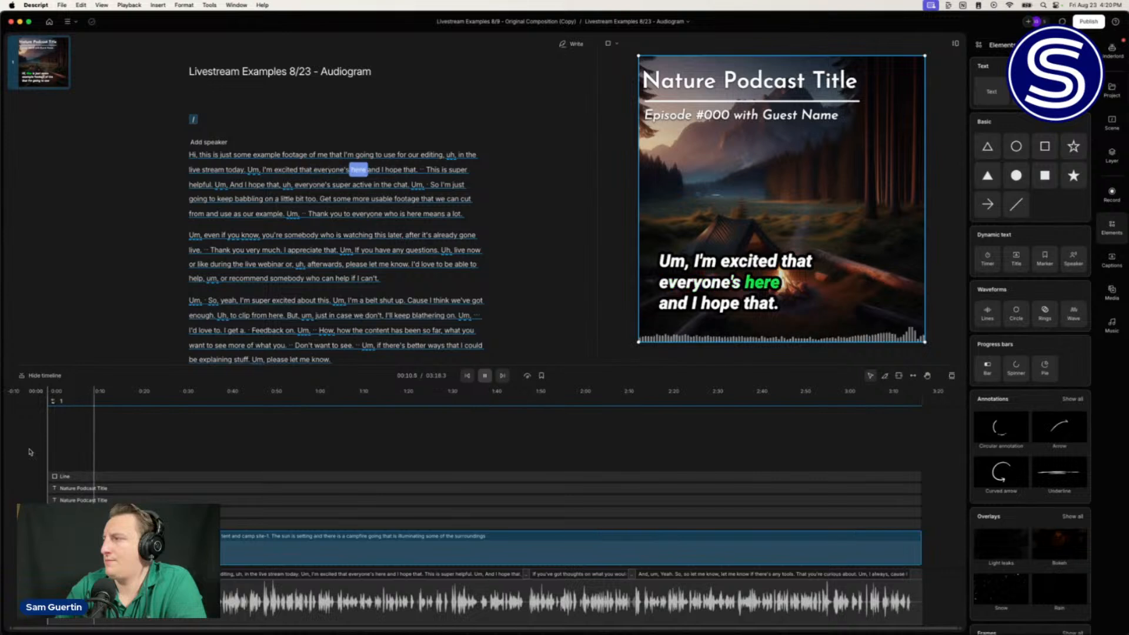
pyautogui.press('space')
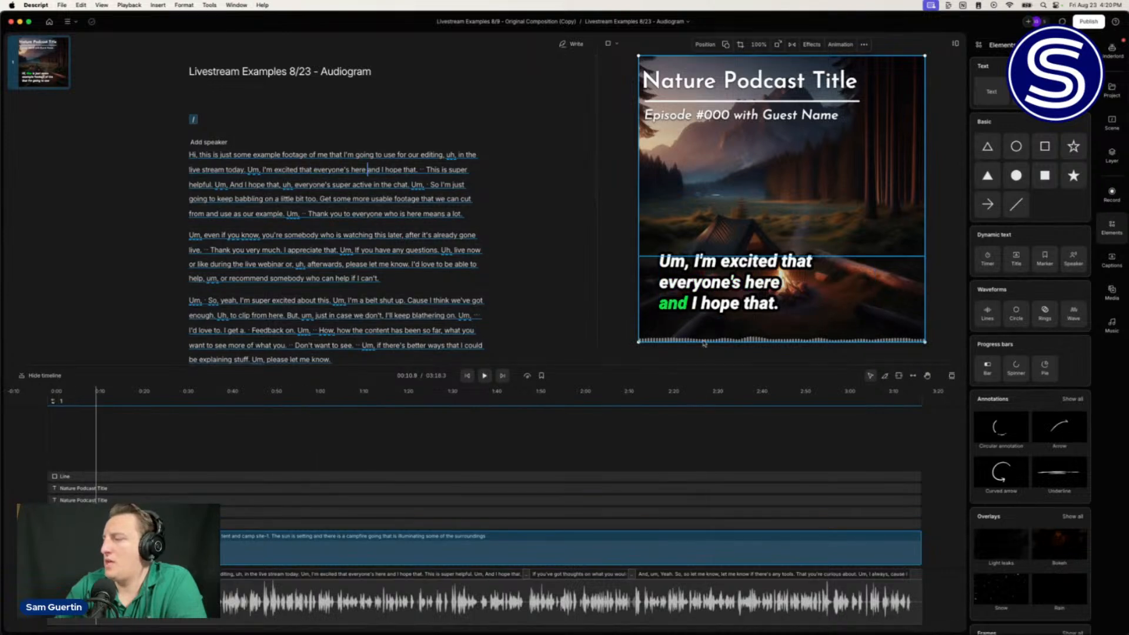
# Step: Extend the waveform up behind the captions, raise its Magnitude to 5.3, and preview playback
pyautogui.click(681, 327)
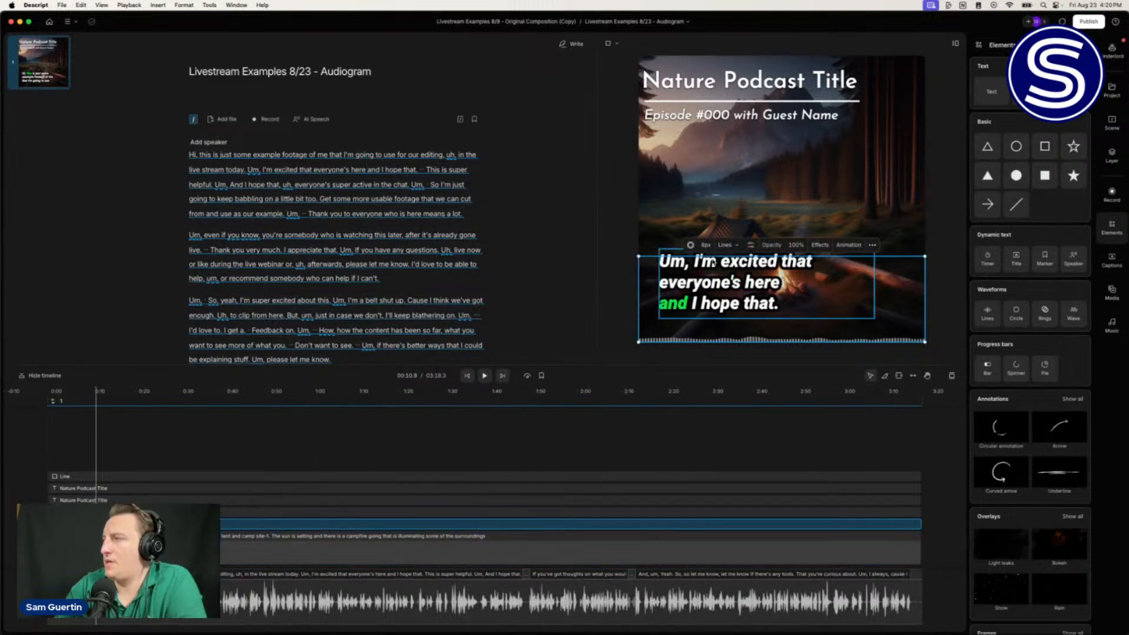
pyautogui.moveTo(651, 256); pyautogui.dragTo(647, 213)
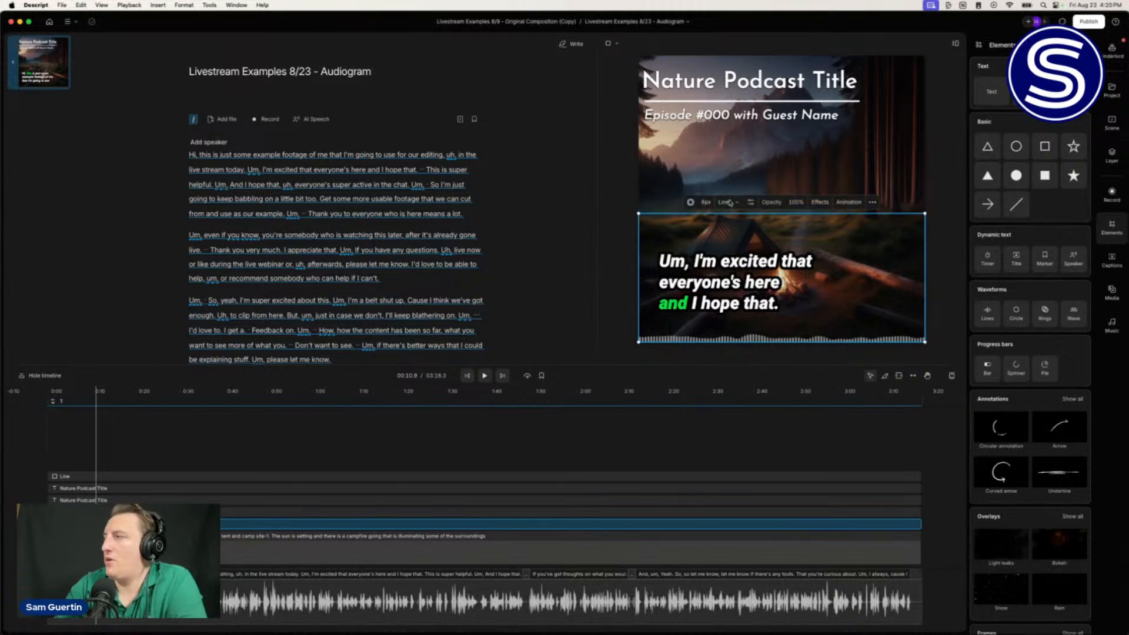
pyautogui.click(751, 203)
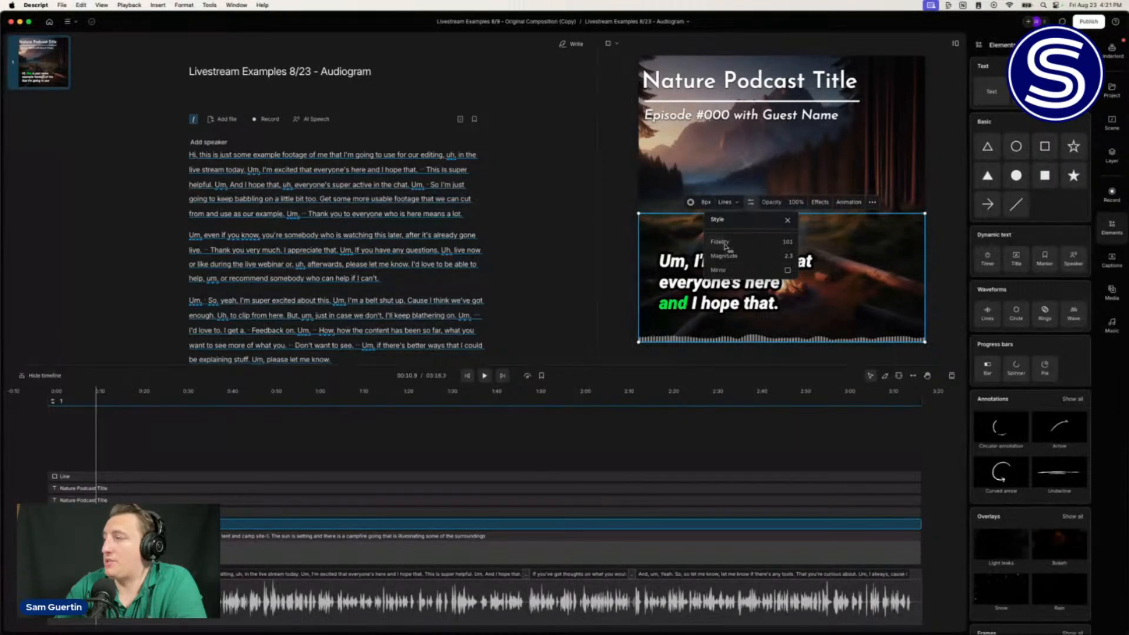
pyautogui.moveTo(746, 257); pyautogui.dragTo(746, 255)
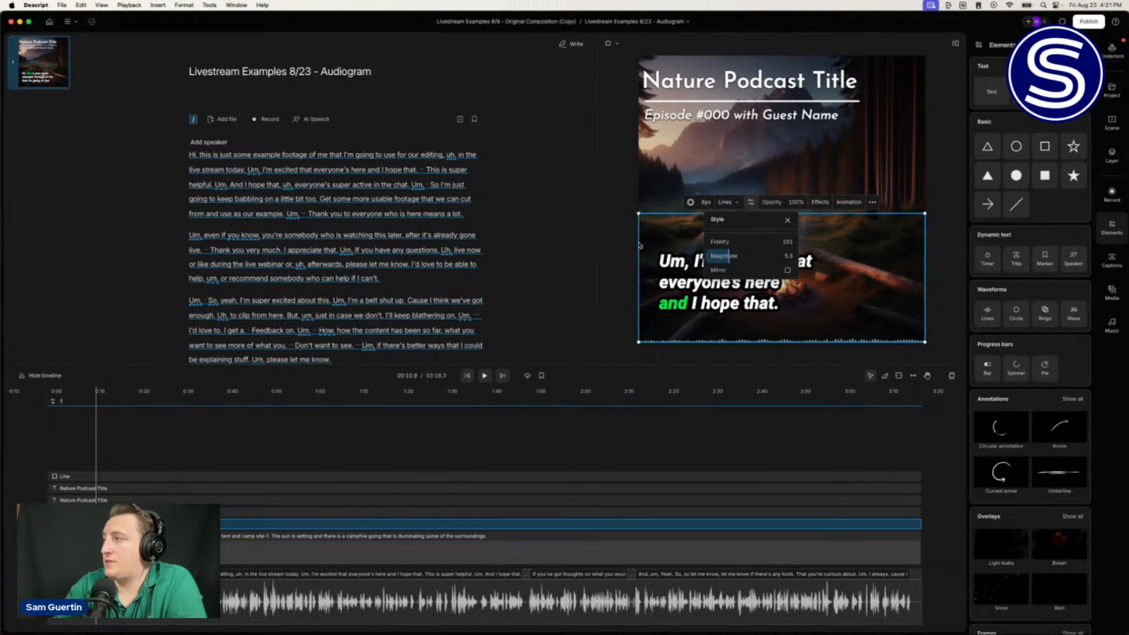
pyautogui.click(661, 240)
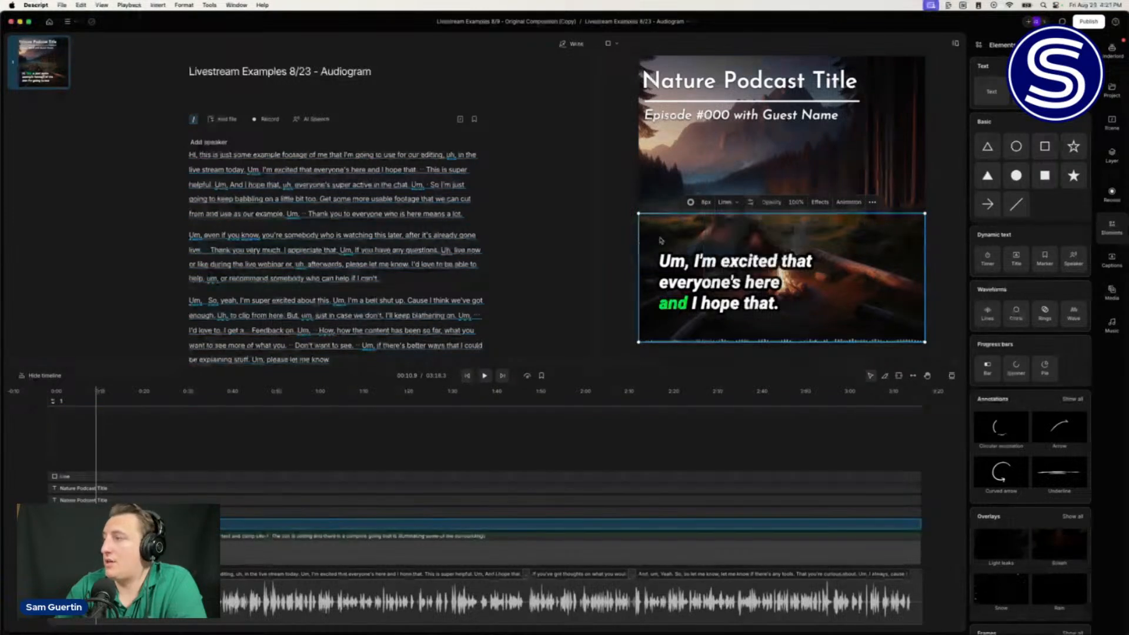
pyautogui.press('space')
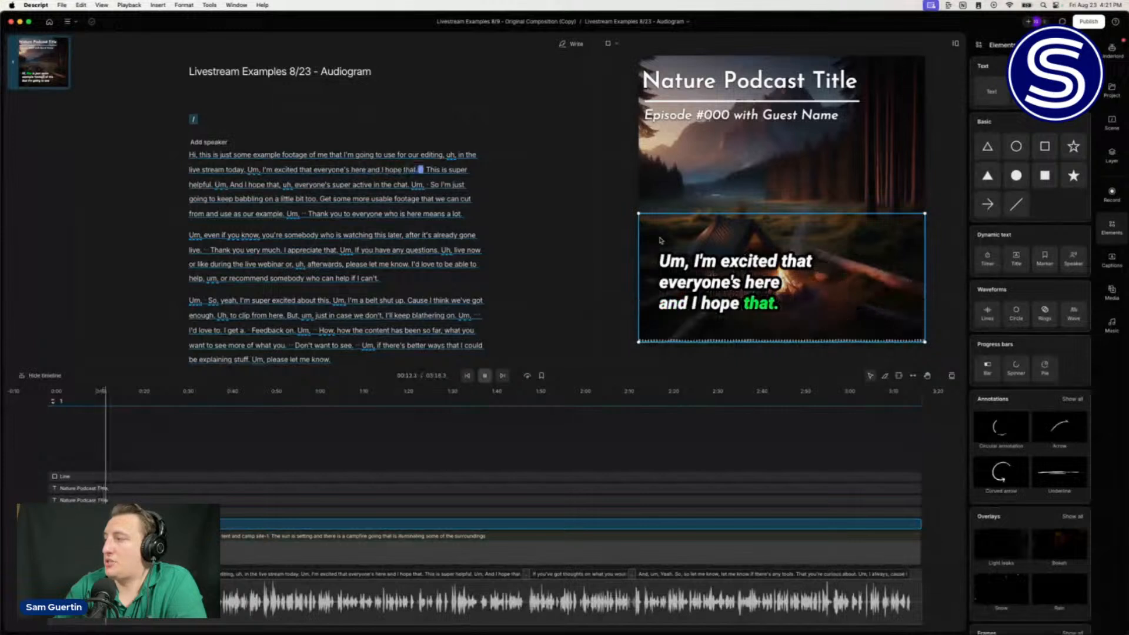
pyautogui.press('space')
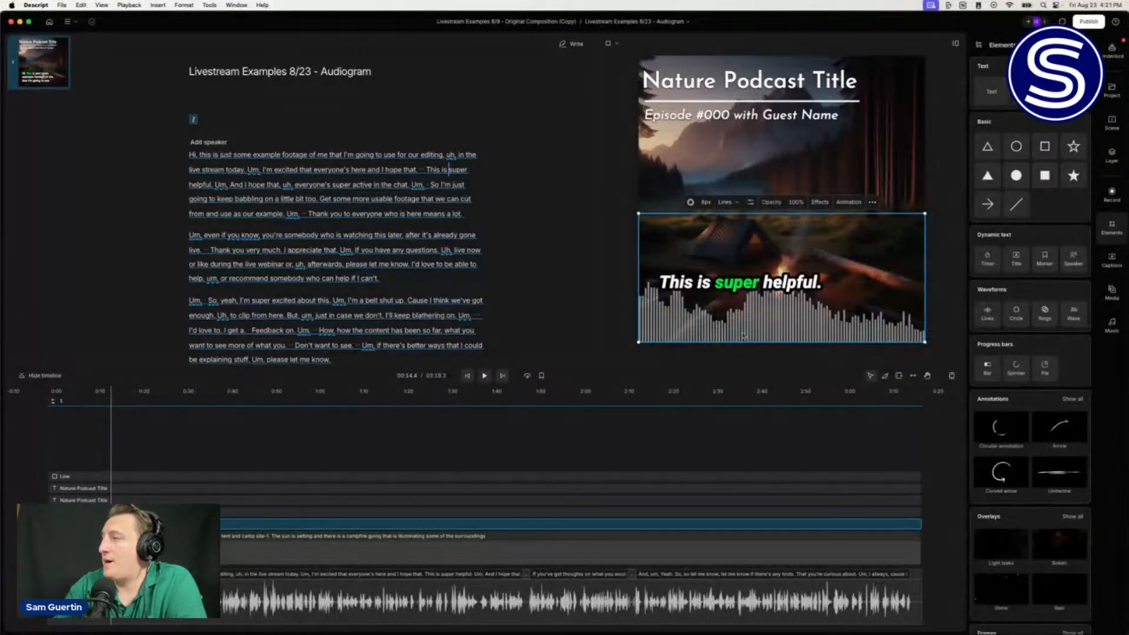
# Step: Lower the waveform bars' colour opacity to 23%
pyautogui.click(689, 202)
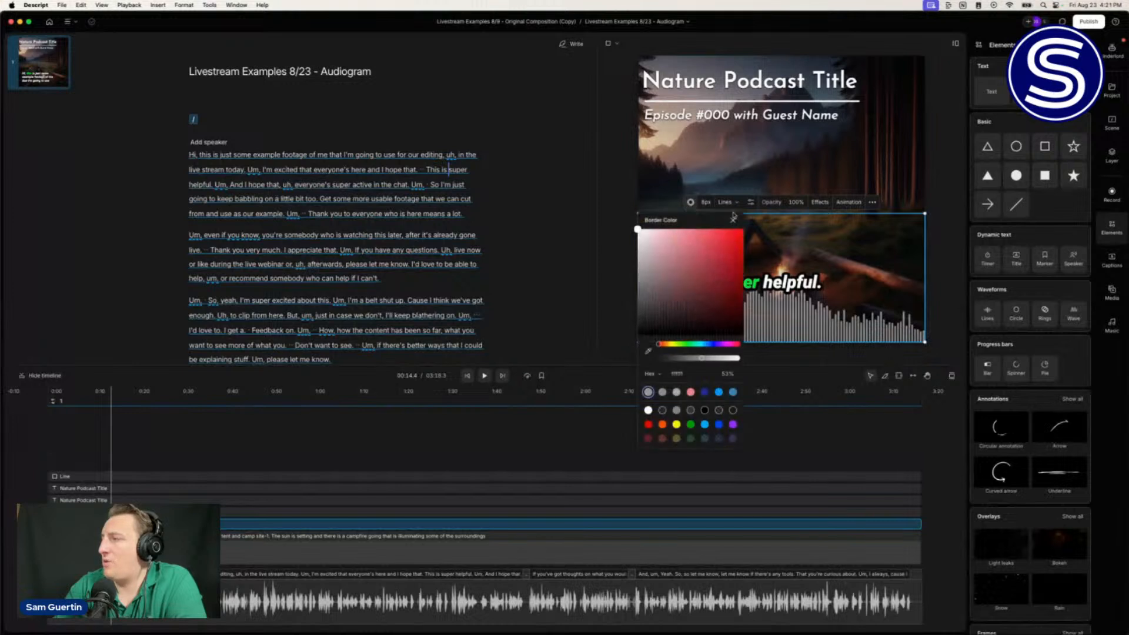
pyautogui.moveTo(703, 360); pyautogui.dragTo(681, 362)
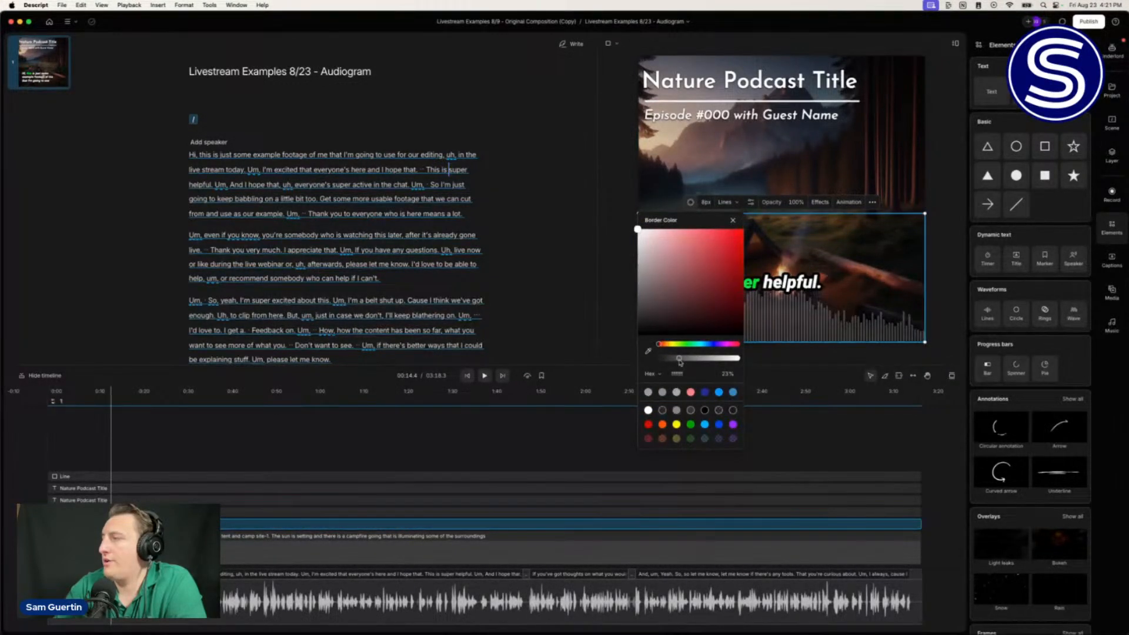
pyautogui.click(622, 286)
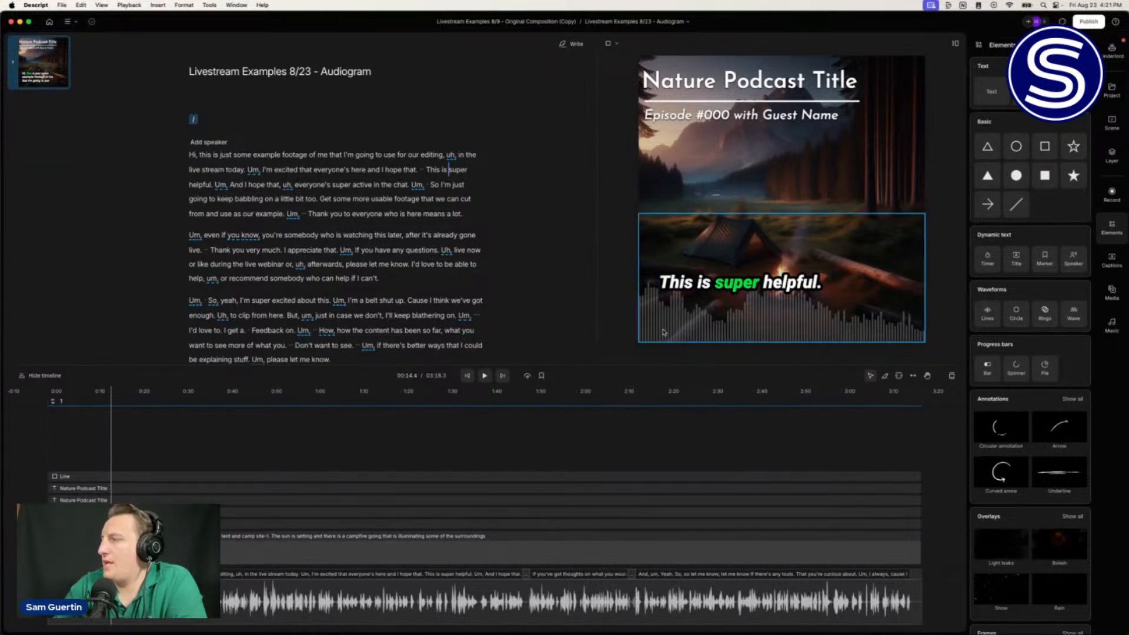
# Step: Raise the waveform Fidelity to 325 and preview the smoother, mountain-like shape
pyautogui.click(663, 332)
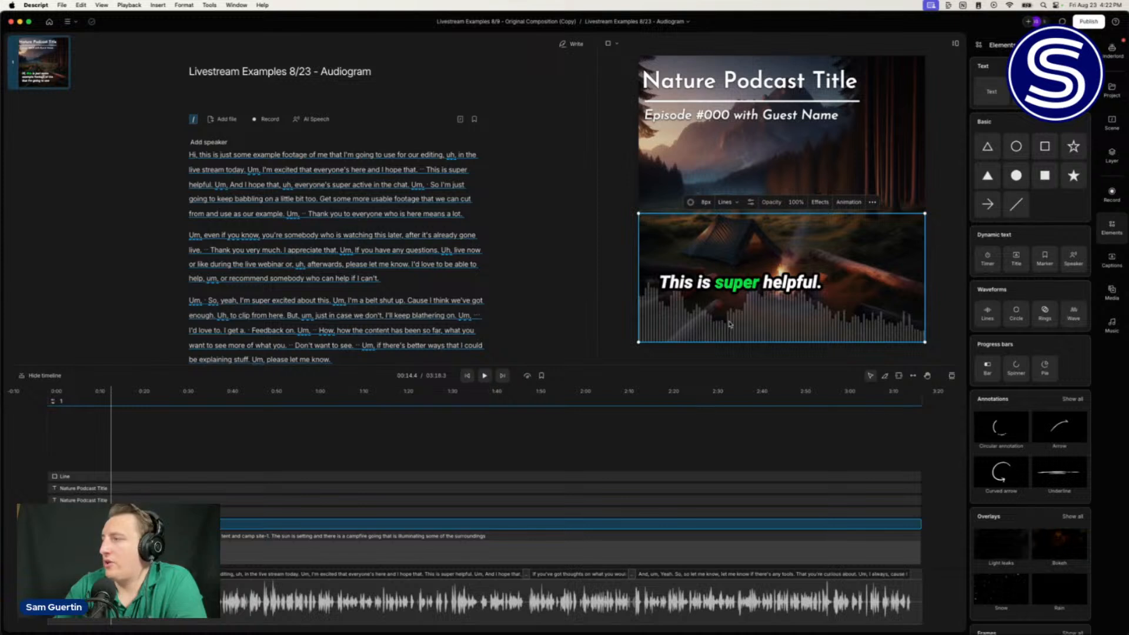
pyautogui.click(737, 204)
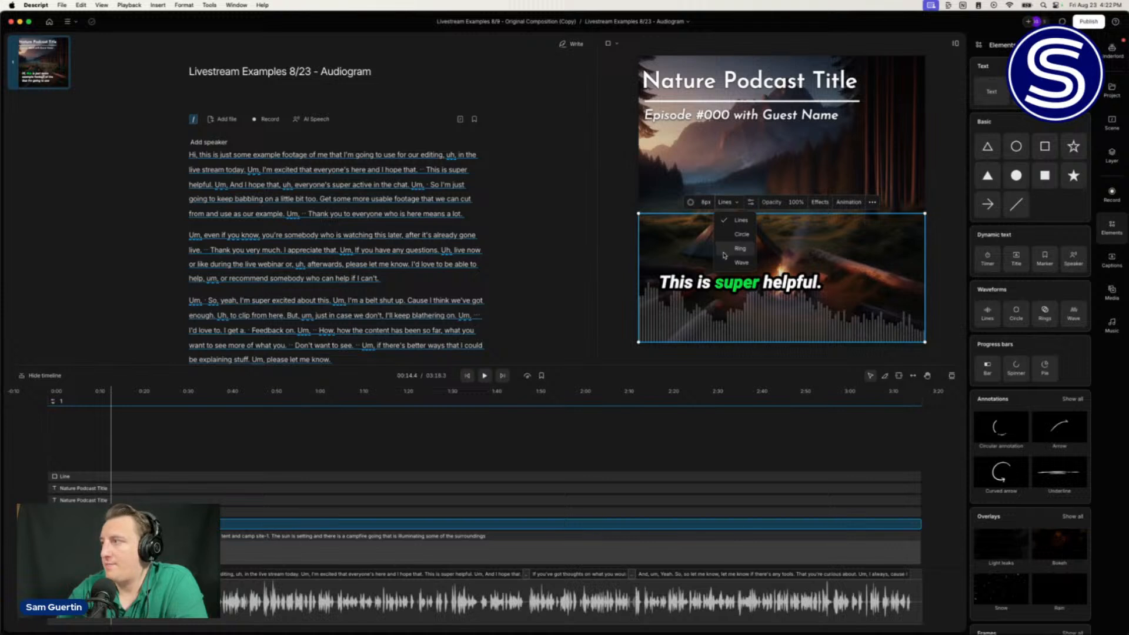
pyautogui.click(754, 204)
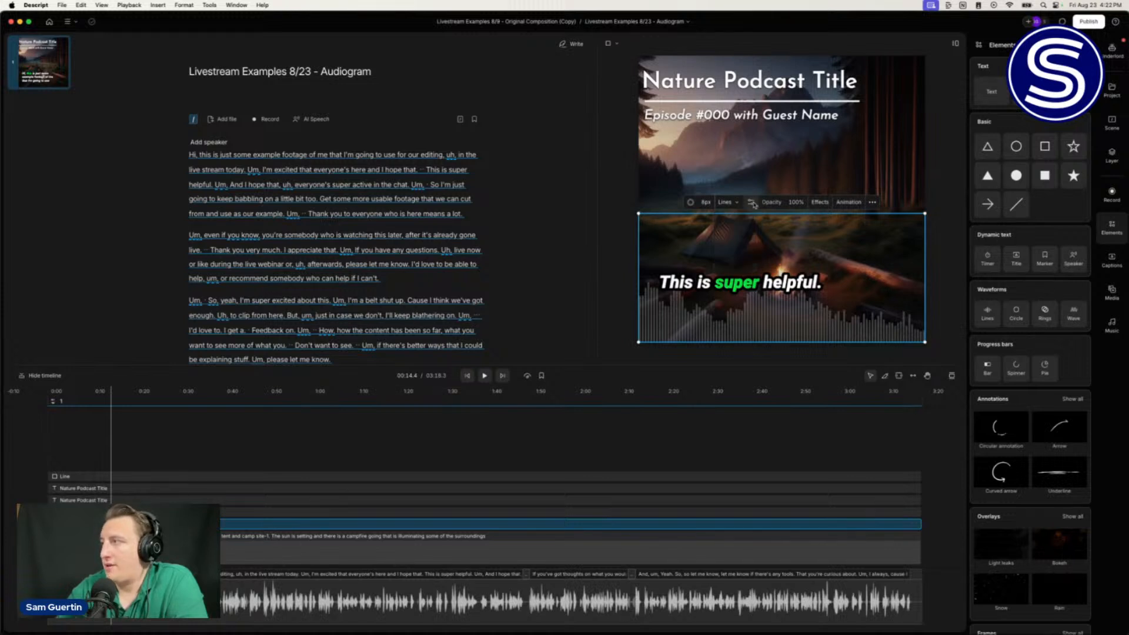
pyautogui.click(750, 205)
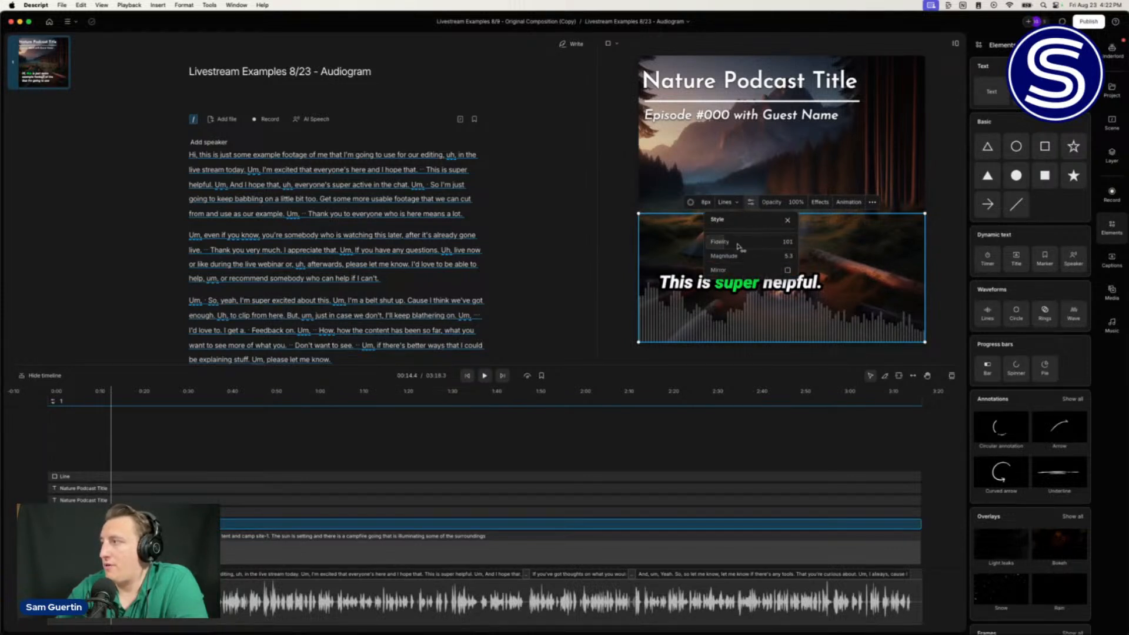
pyautogui.moveTo(718, 243); pyautogui.dragTo(902, 268)
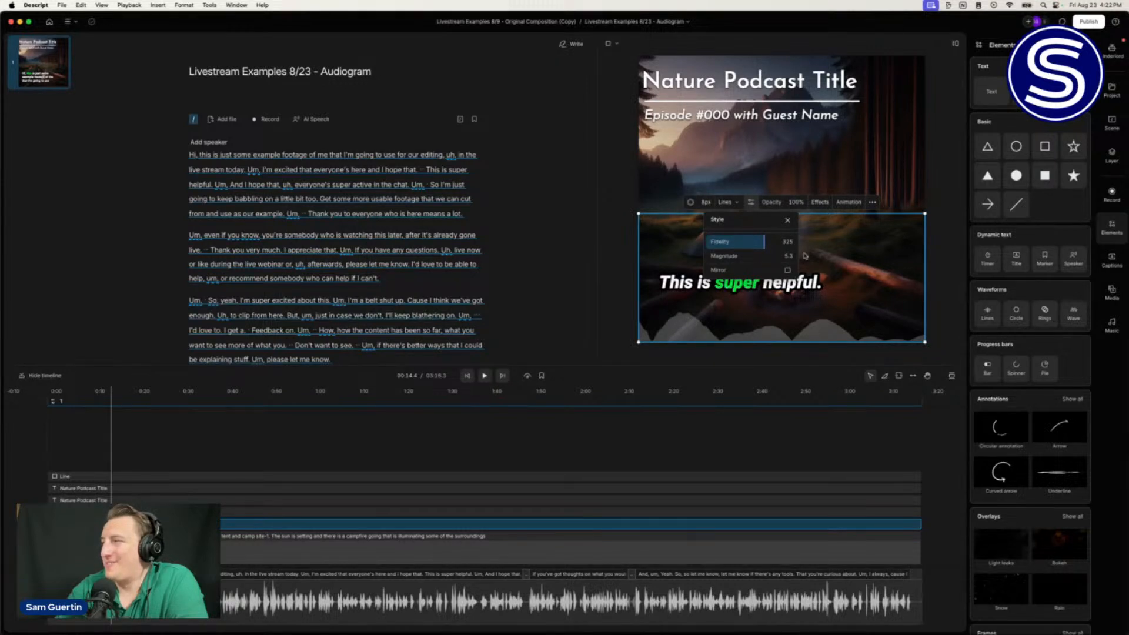
pyautogui.click(825, 251)
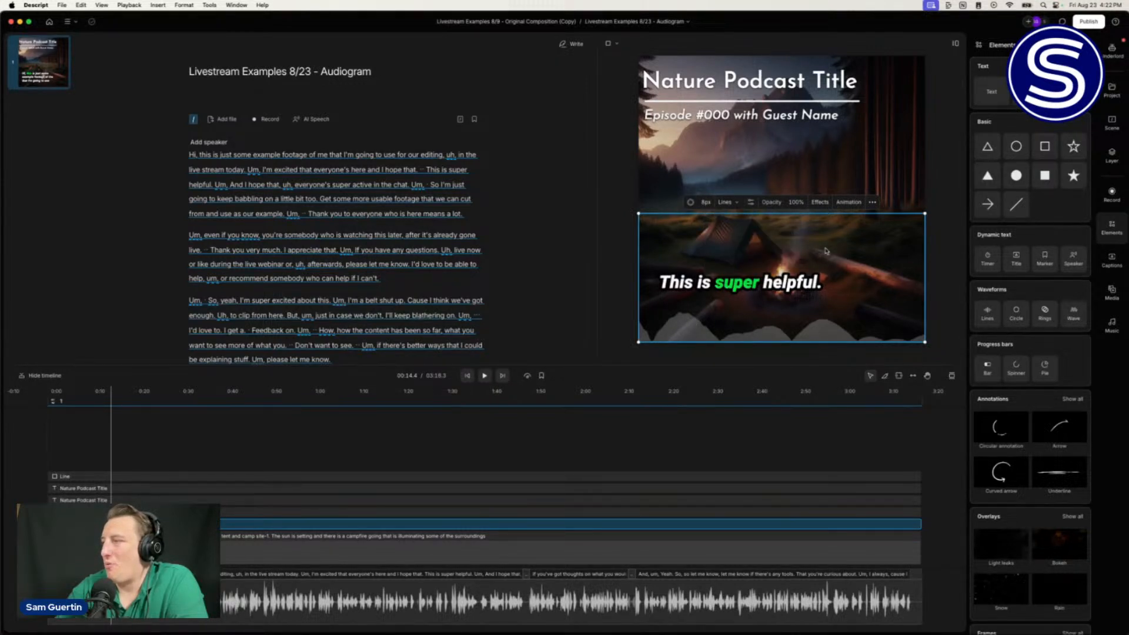
pyautogui.press('space')
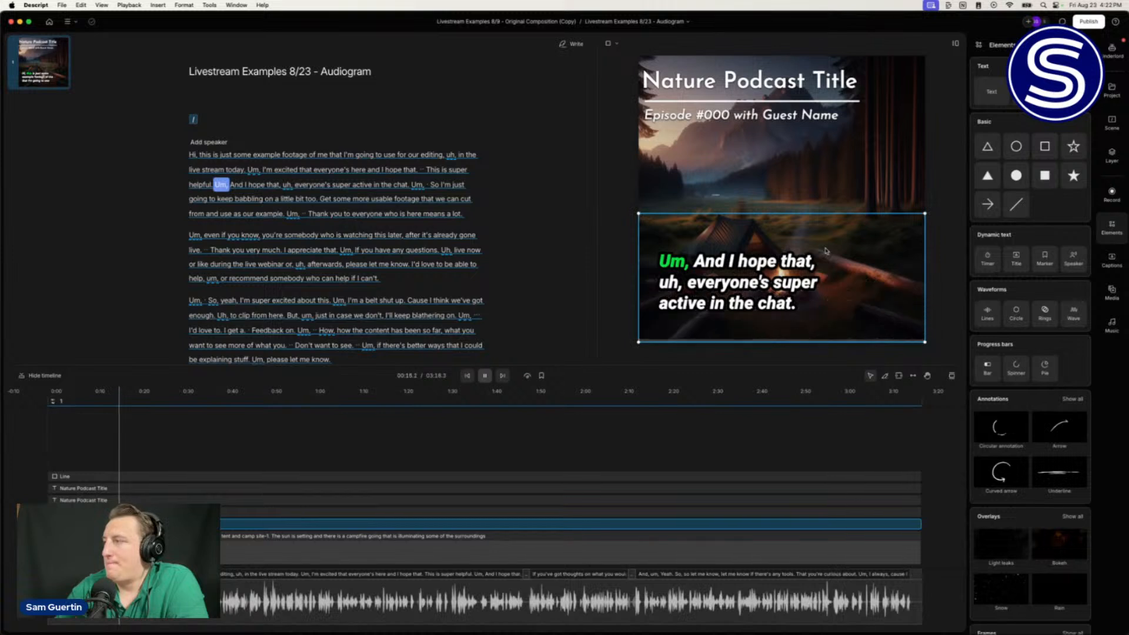
# Step: Switch the waveform to the Wave style and fine-tune its magnitude
pyautogui.click(668, 317)
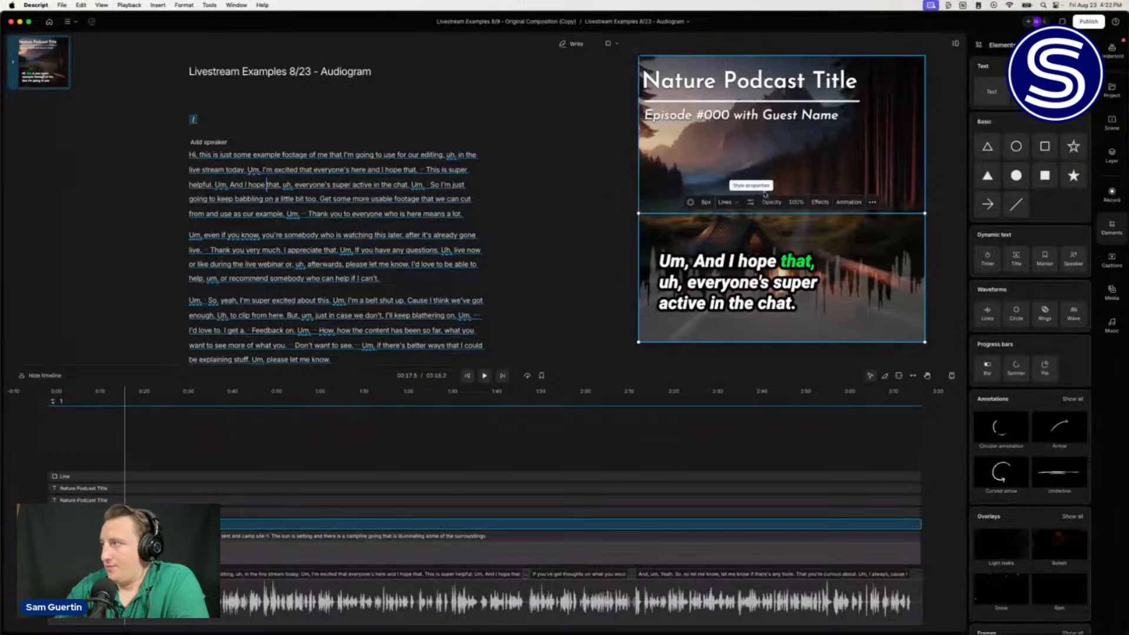
pyautogui.click(736, 203)
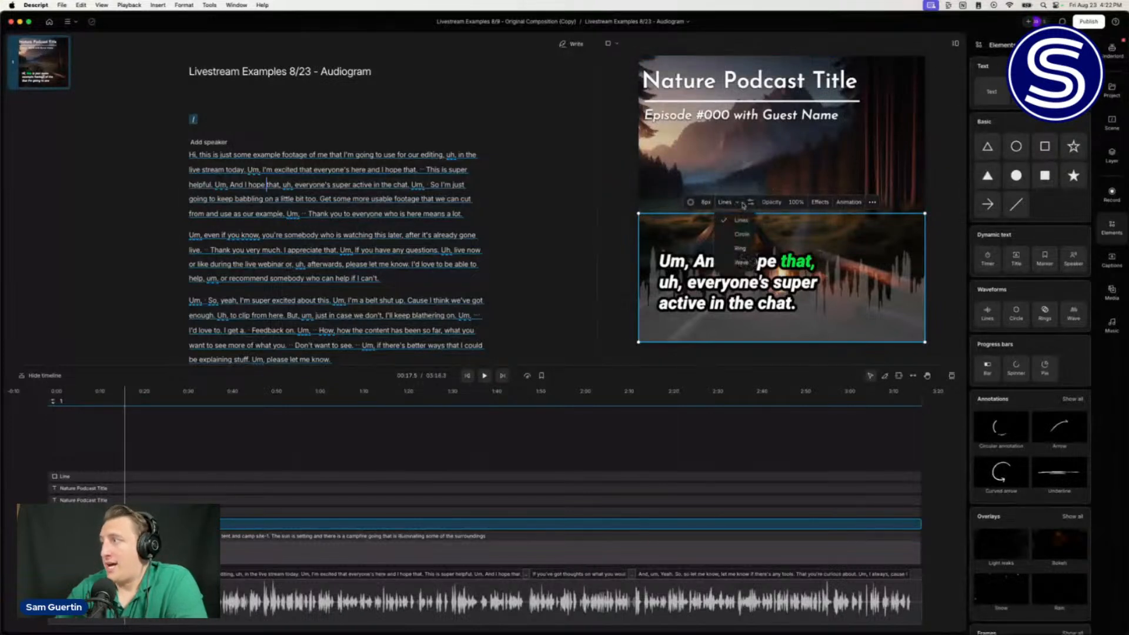
pyautogui.click(738, 263)
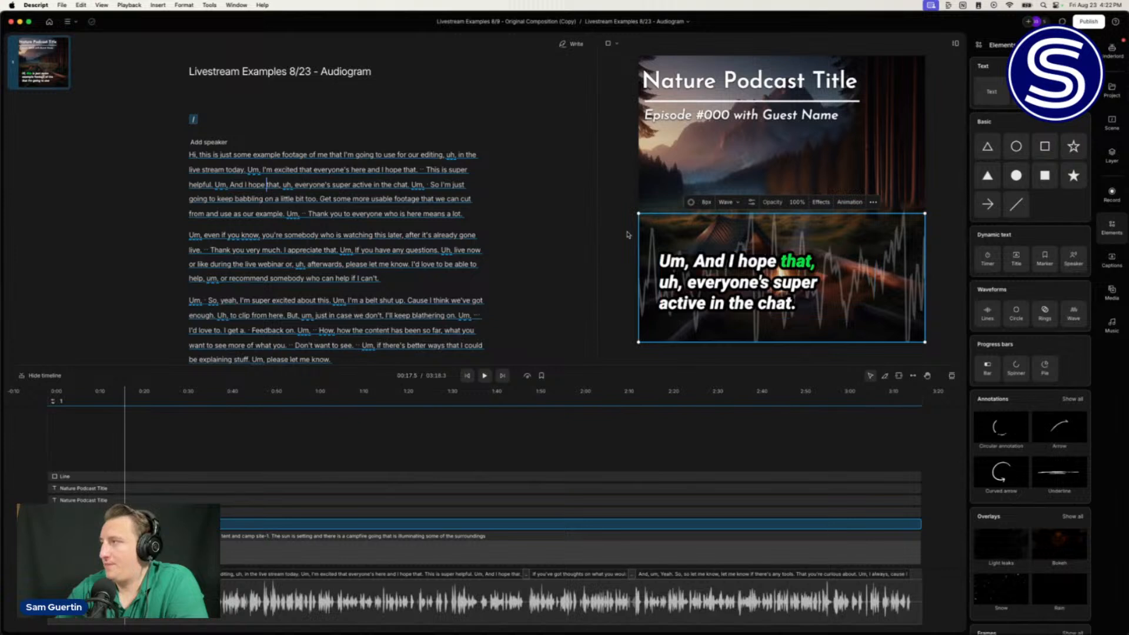
pyautogui.click(752, 202)
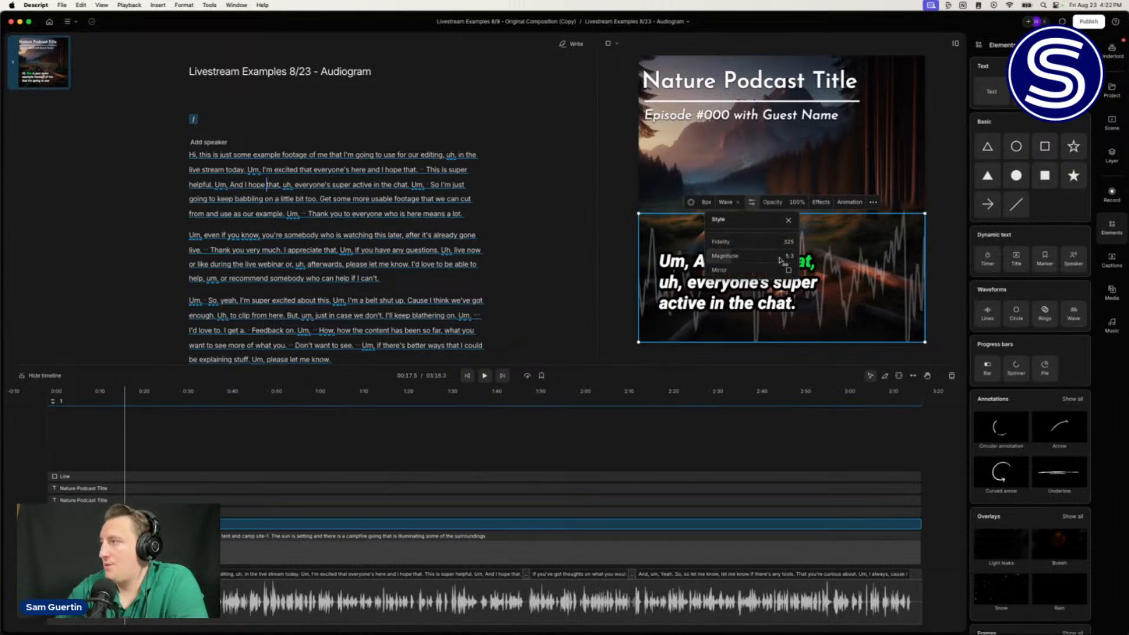
pyautogui.moveTo(780, 259); pyautogui.dragTo(774, 257)
pyautogui.moveTo(773, 257); pyautogui.dragTo(774, 257)
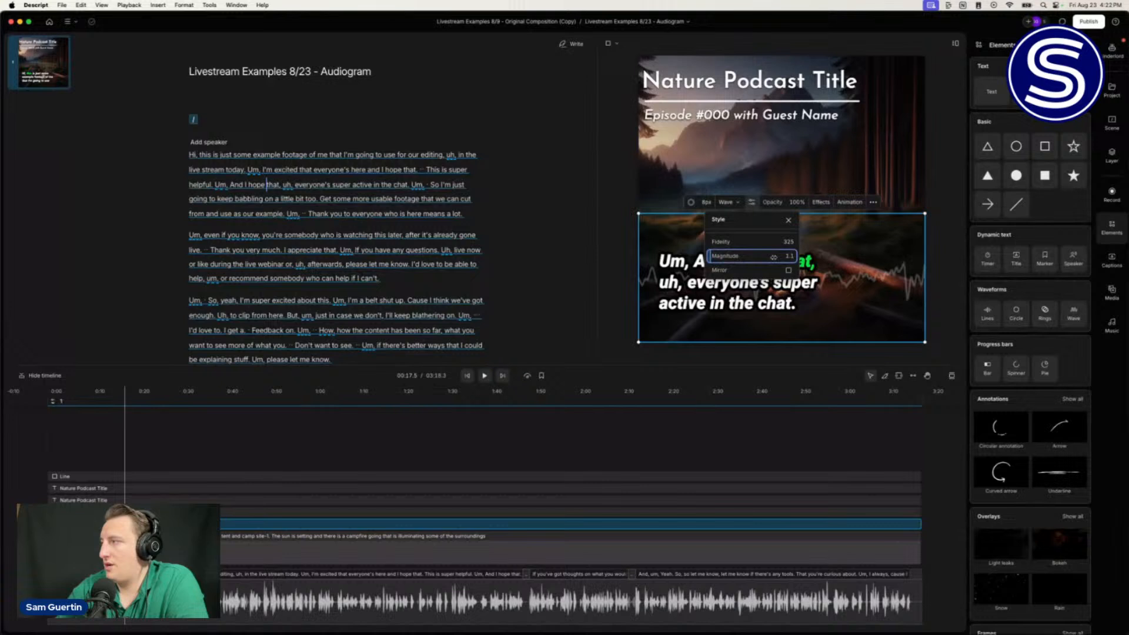
pyautogui.click(789, 220)
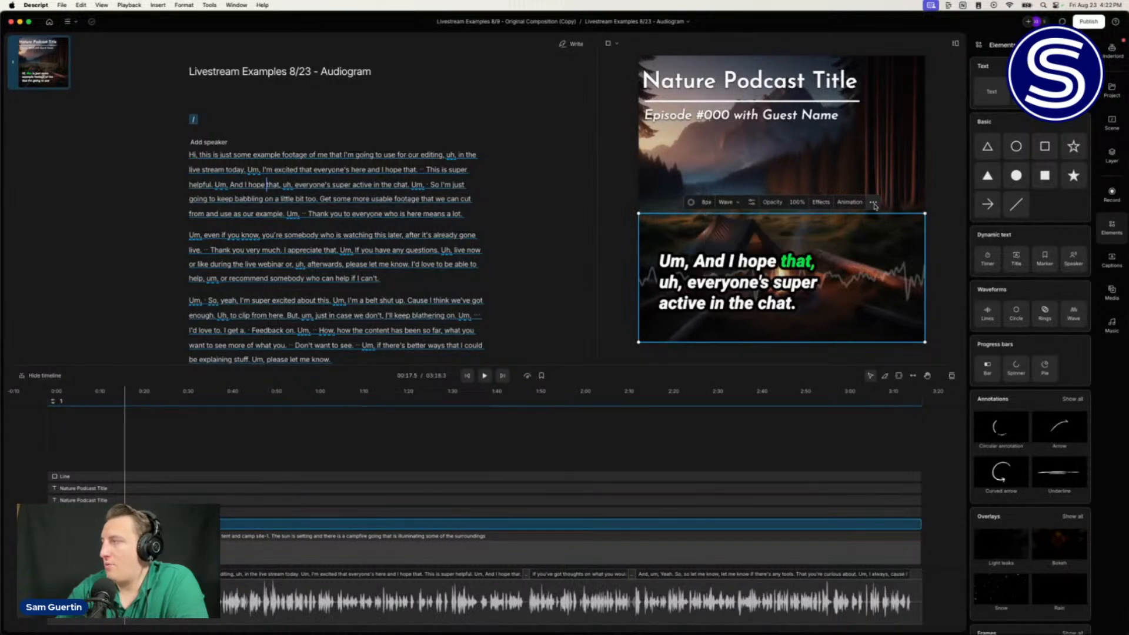
# Step: Look through the waveform's properties, colour and style menus without changing anything
pyautogui.click(874, 203)
pyautogui.click(874, 204)
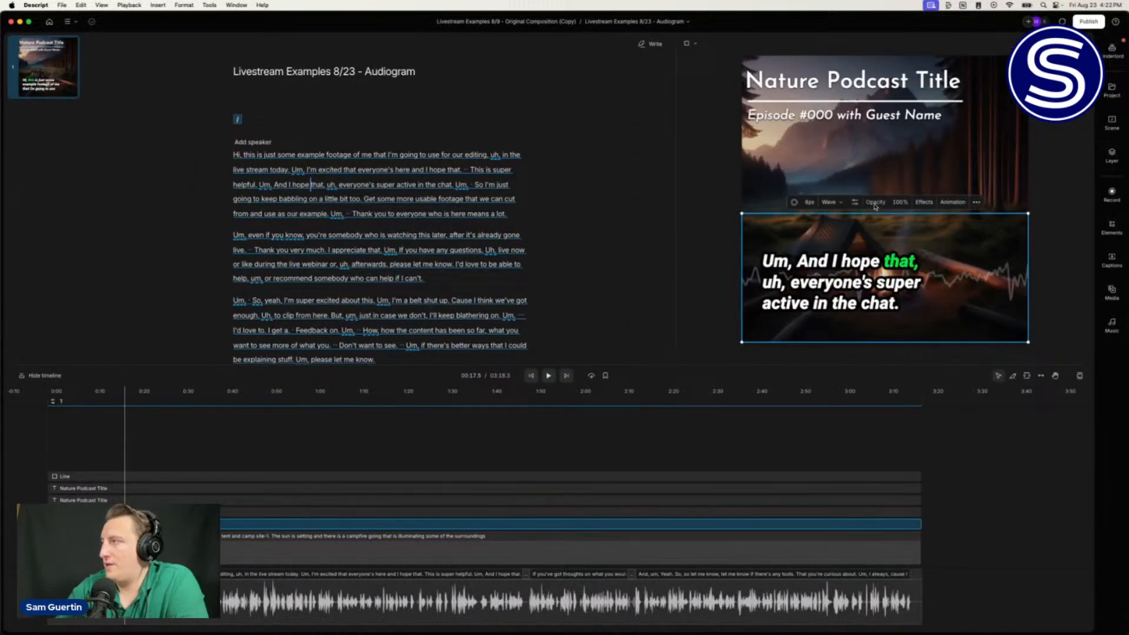
pyautogui.click(976, 202)
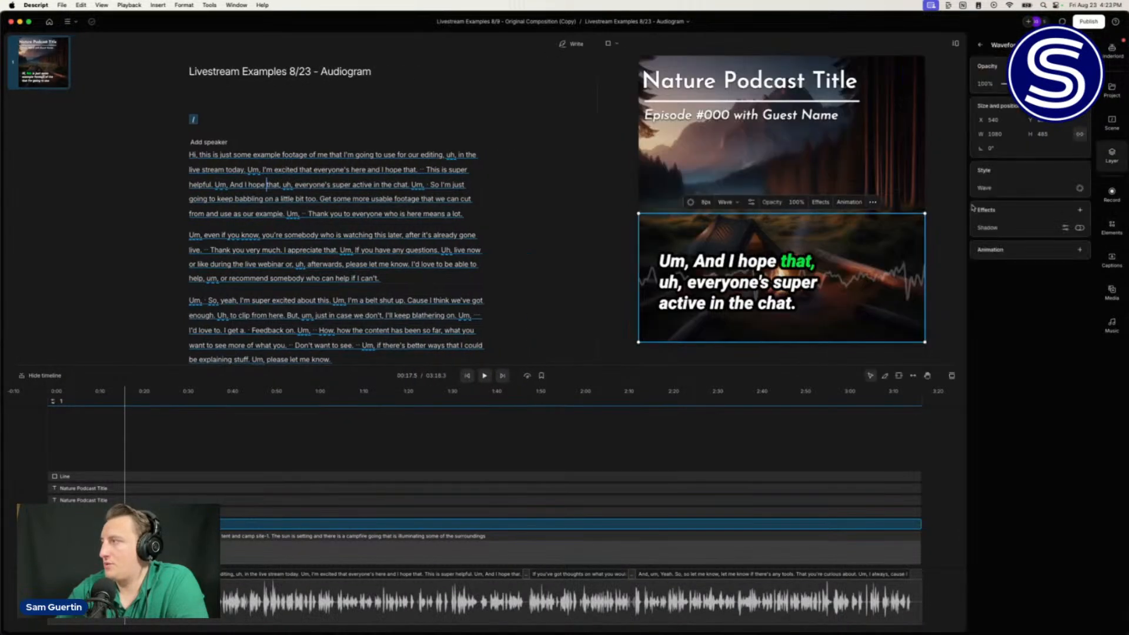
pyautogui.click(1079, 190)
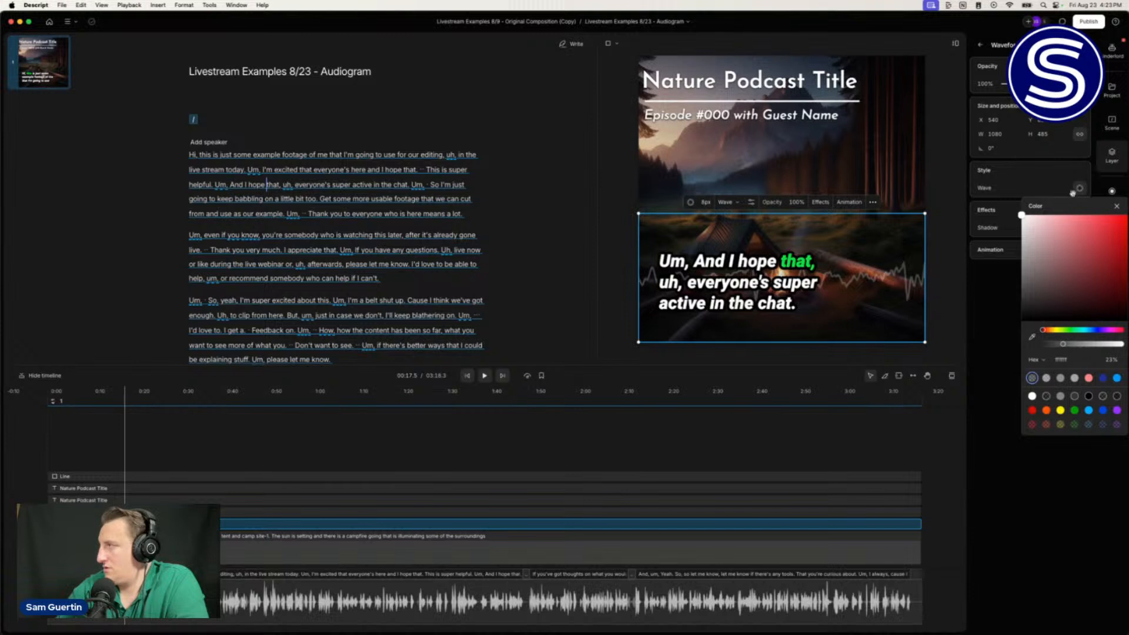
pyautogui.click(1063, 172)
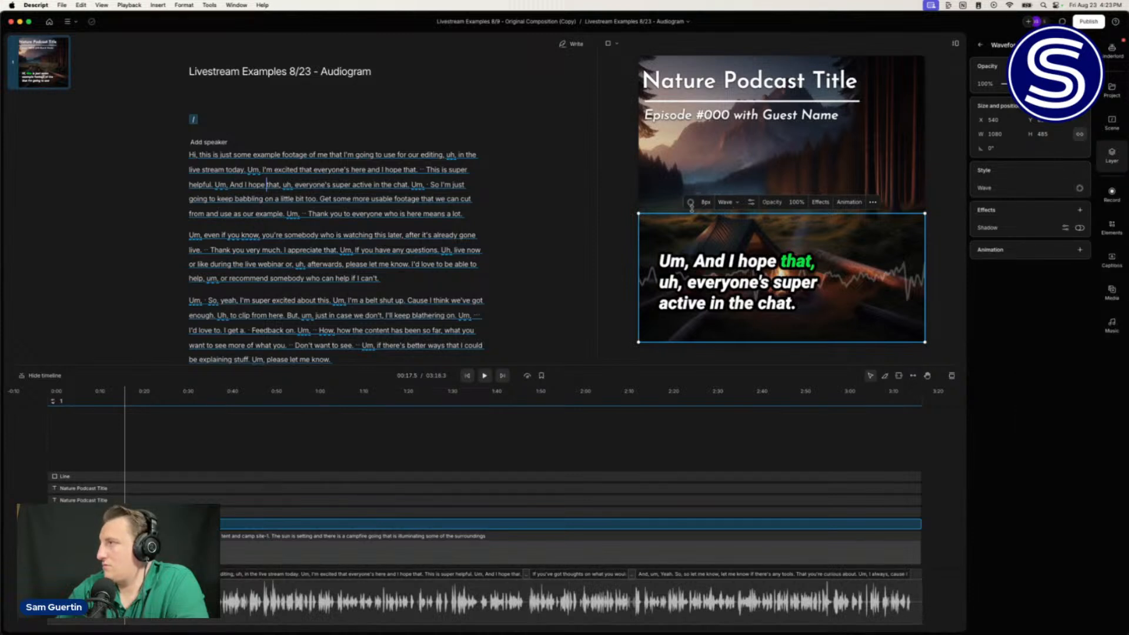
pyautogui.click(690, 202)
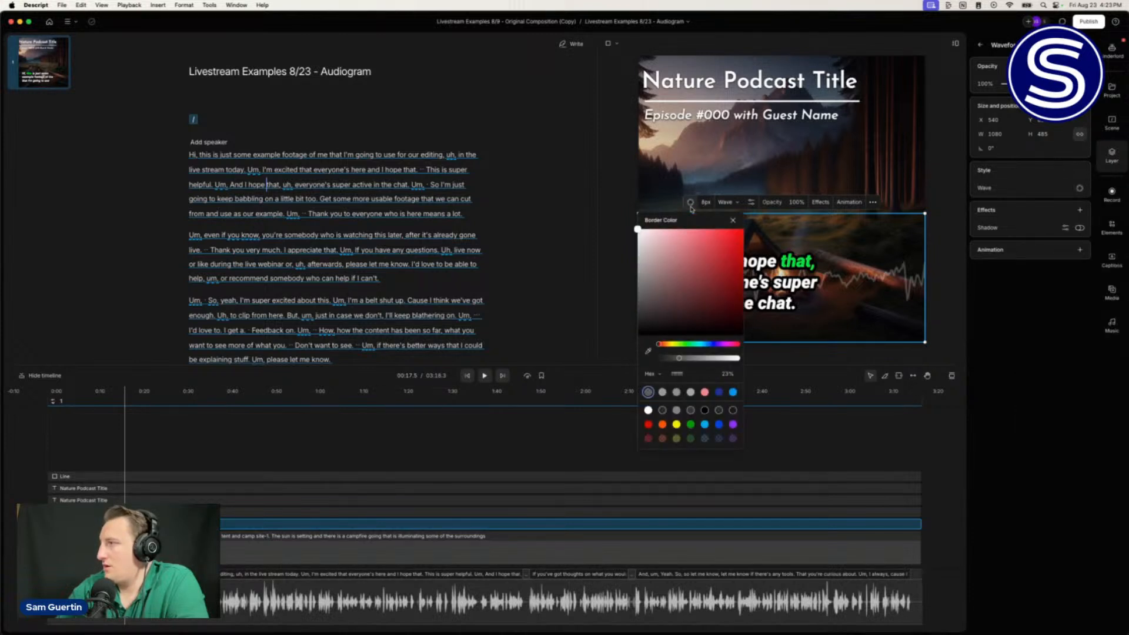
pyautogui.click(690, 204)
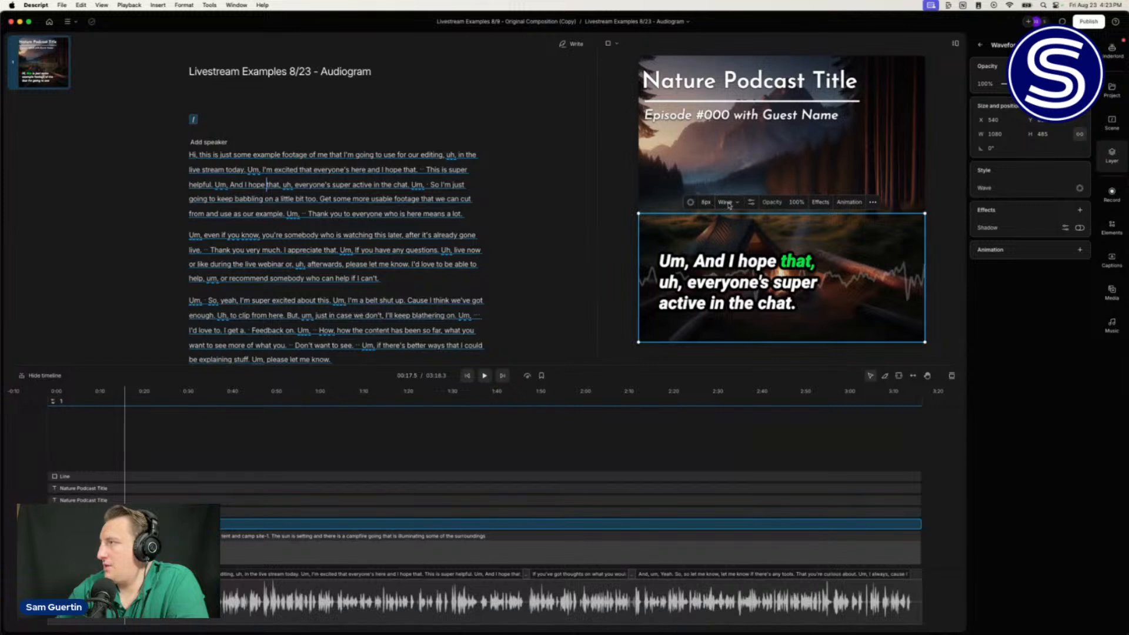
pyautogui.click(727, 203)
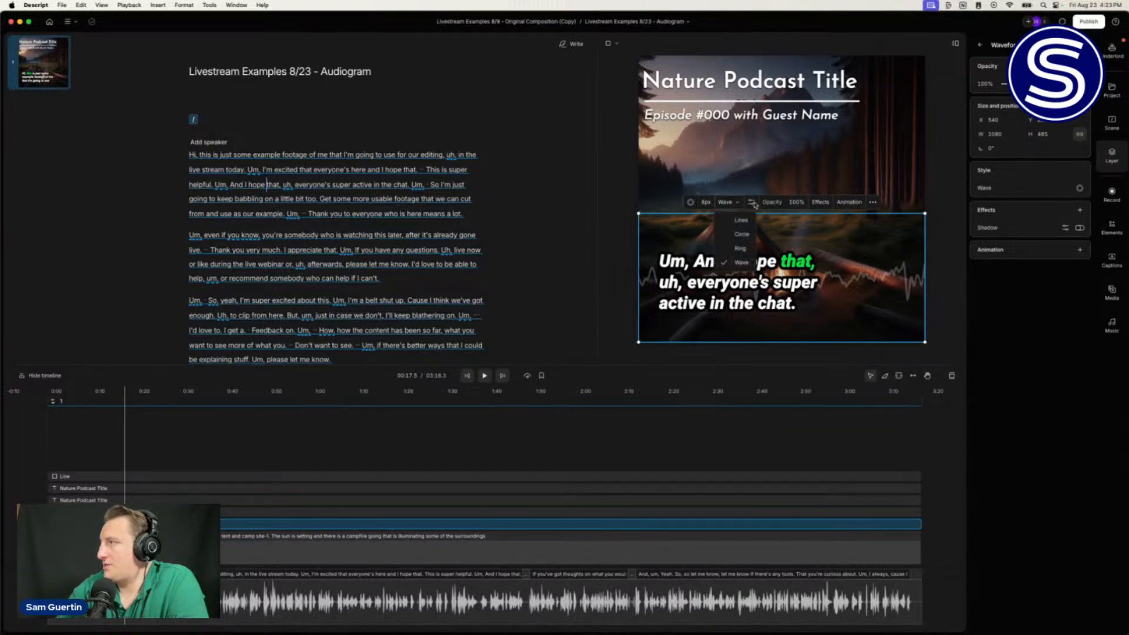
pyautogui.click(754, 204)
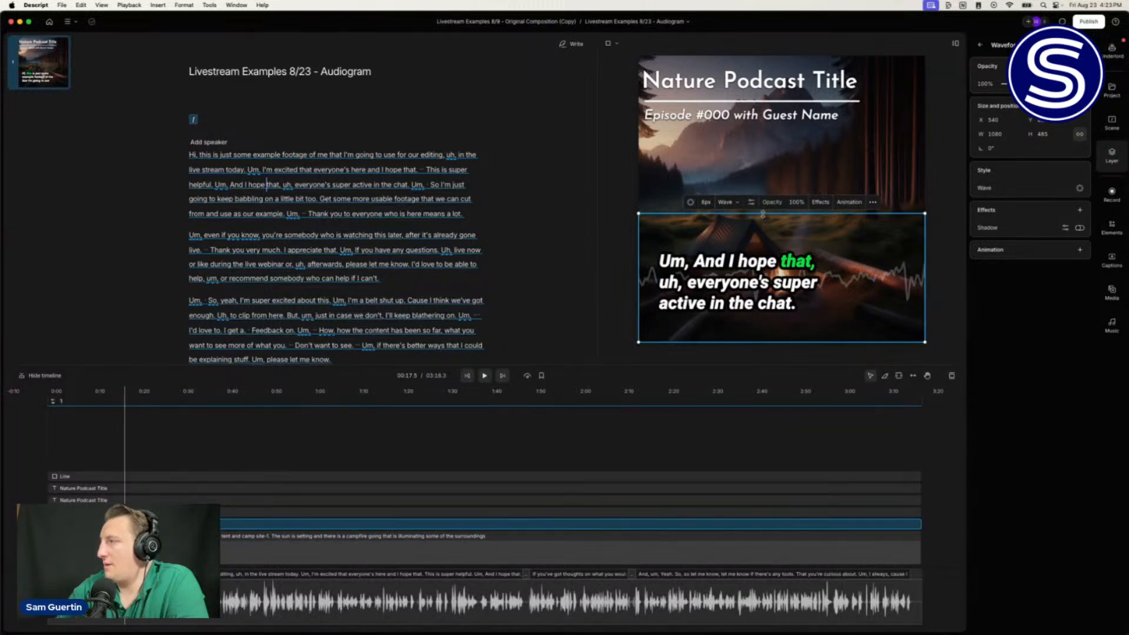
# Step: Tick Mirror in the waveform style settings and check the opacity value
pyautogui.click(748, 203)
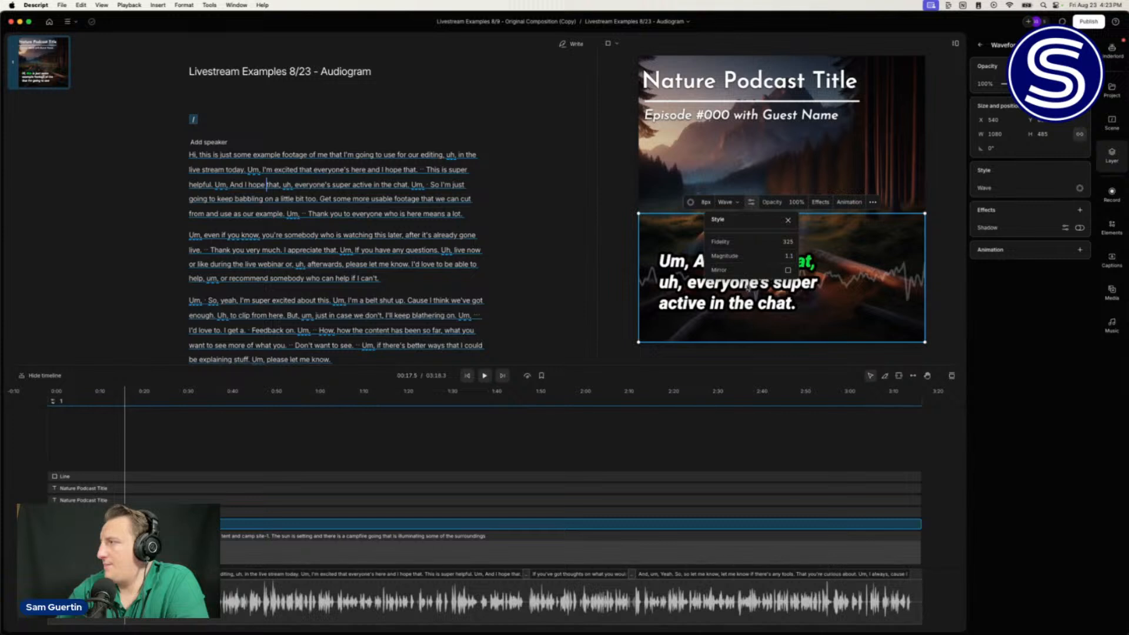
pyautogui.click(789, 271)
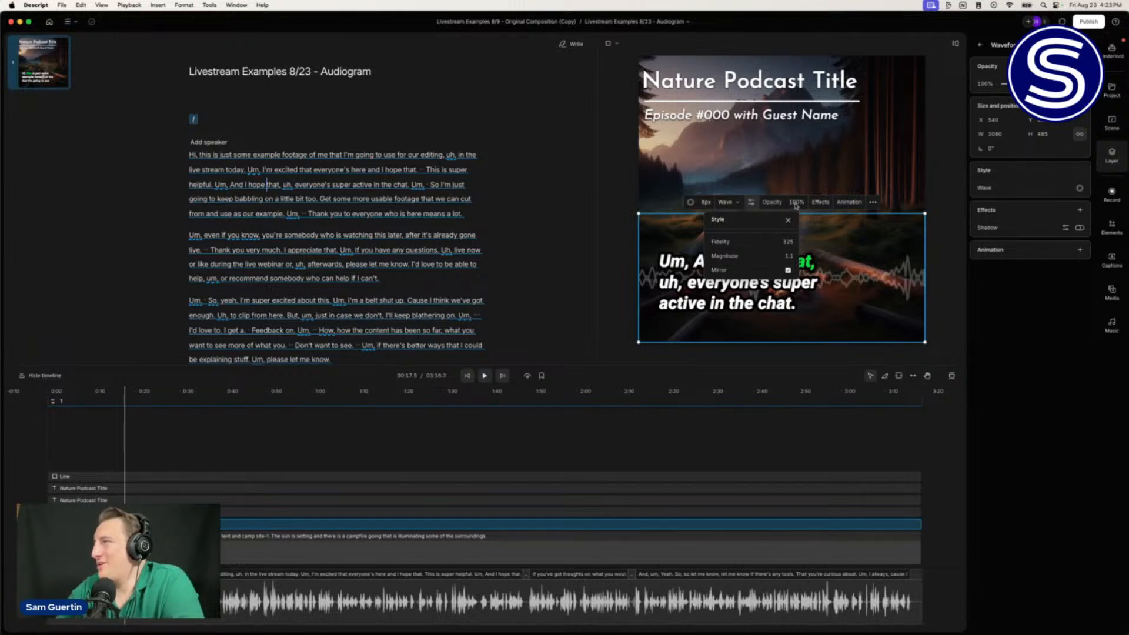
pyautogui.click(795, 203)
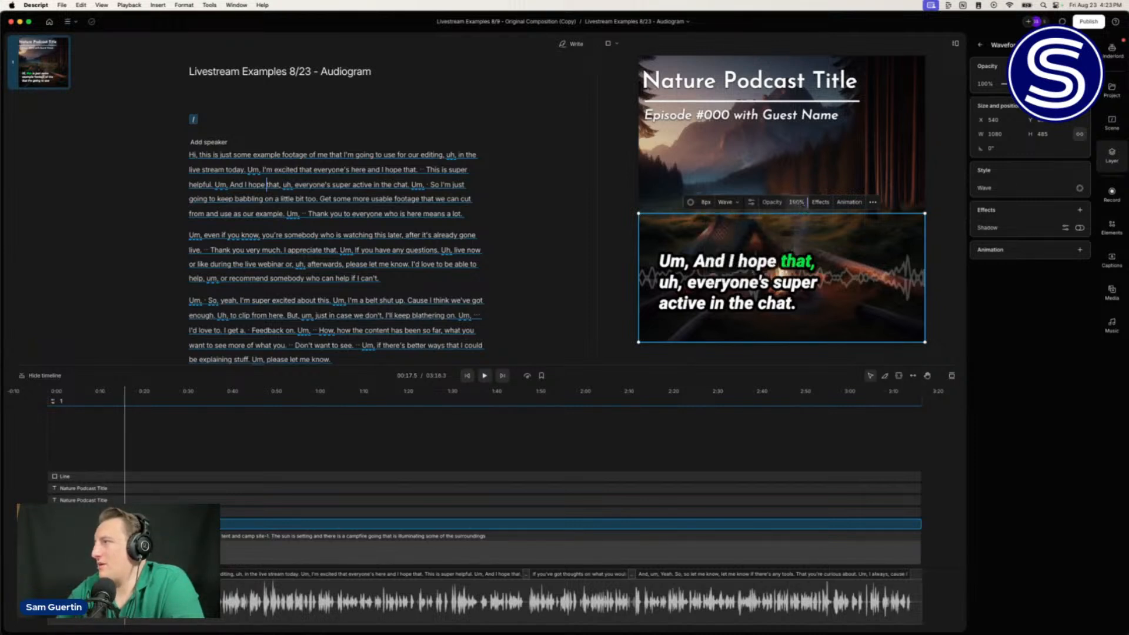
pyautogui.click(803, 203)
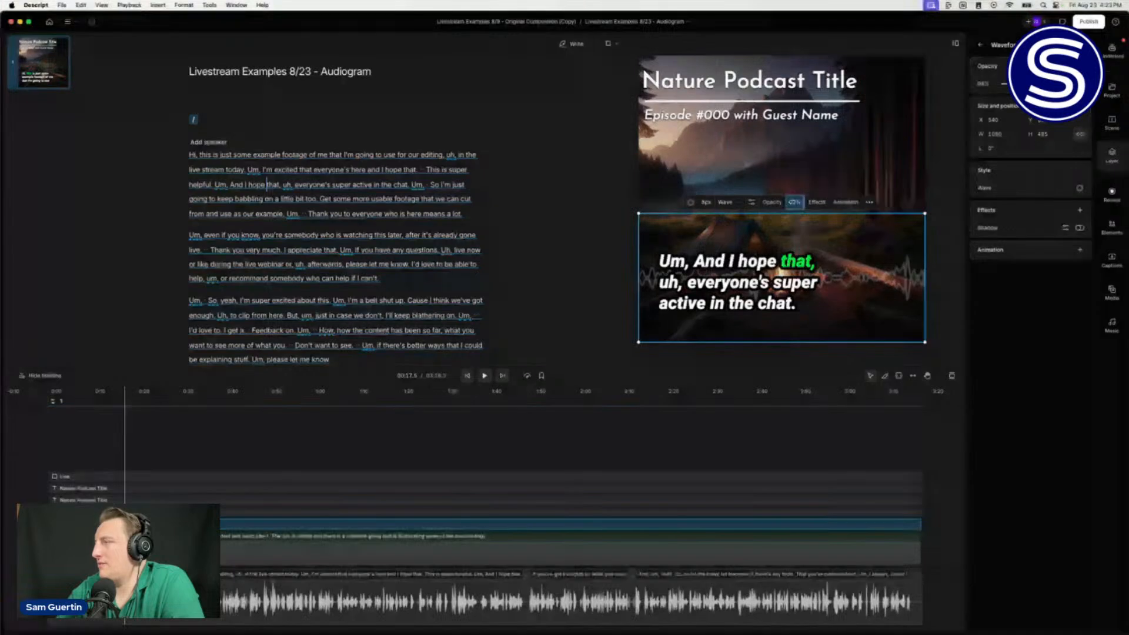
pyautogui.click(801, 204)
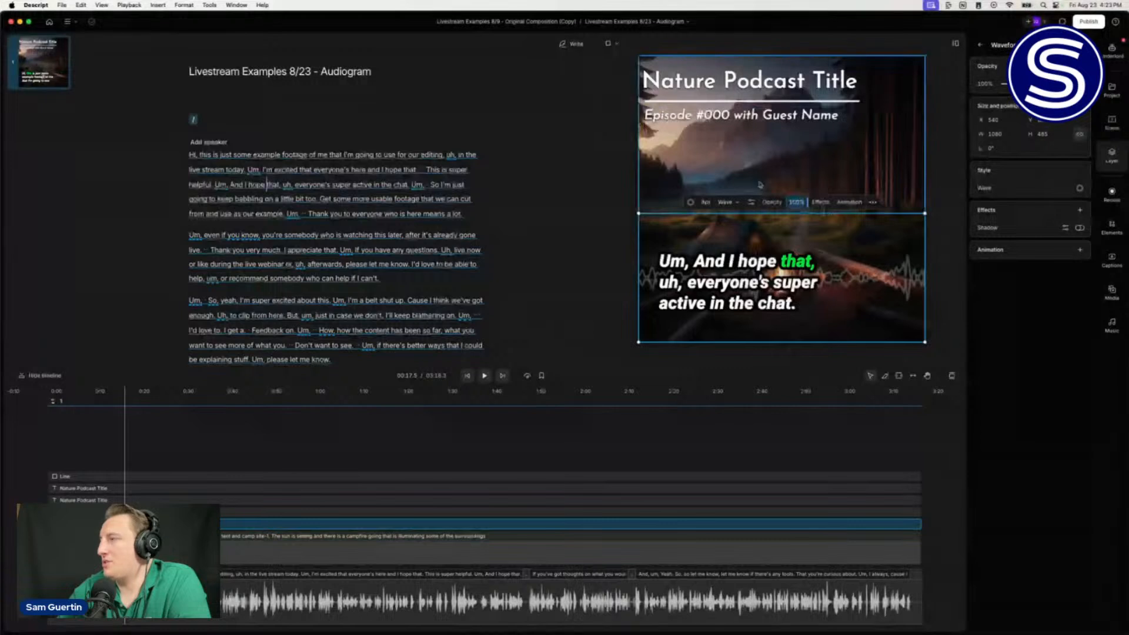
# Step: Switch the waveform to the Lines style, raise its Fidelity to 500, and preview playback
pyautogui.click(729, 202)
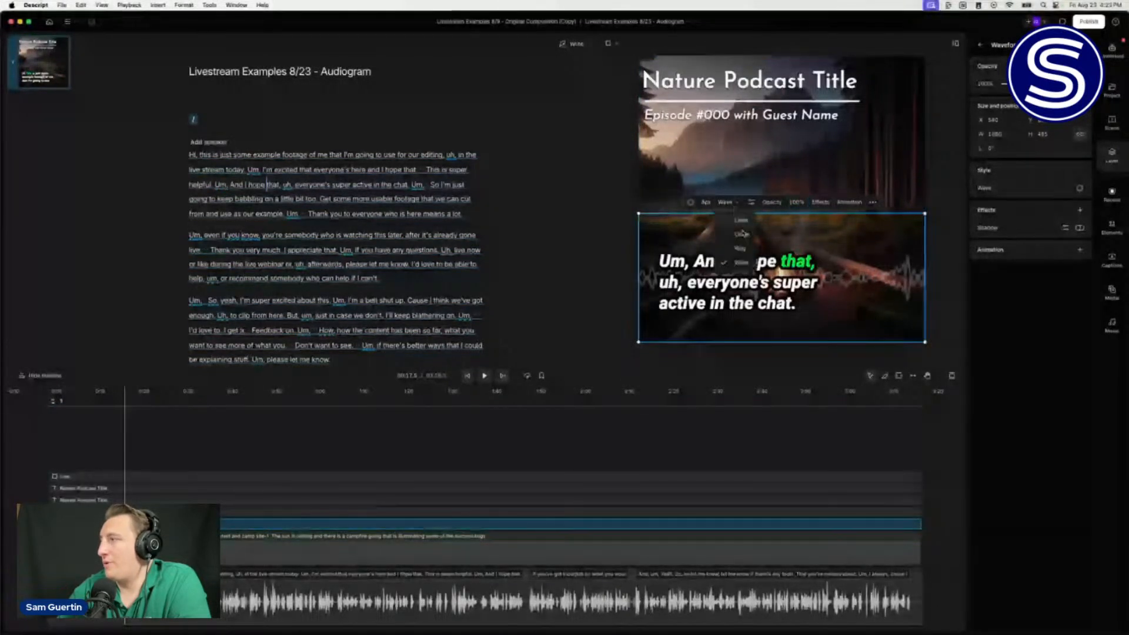
pyautogui.click(735, 224)
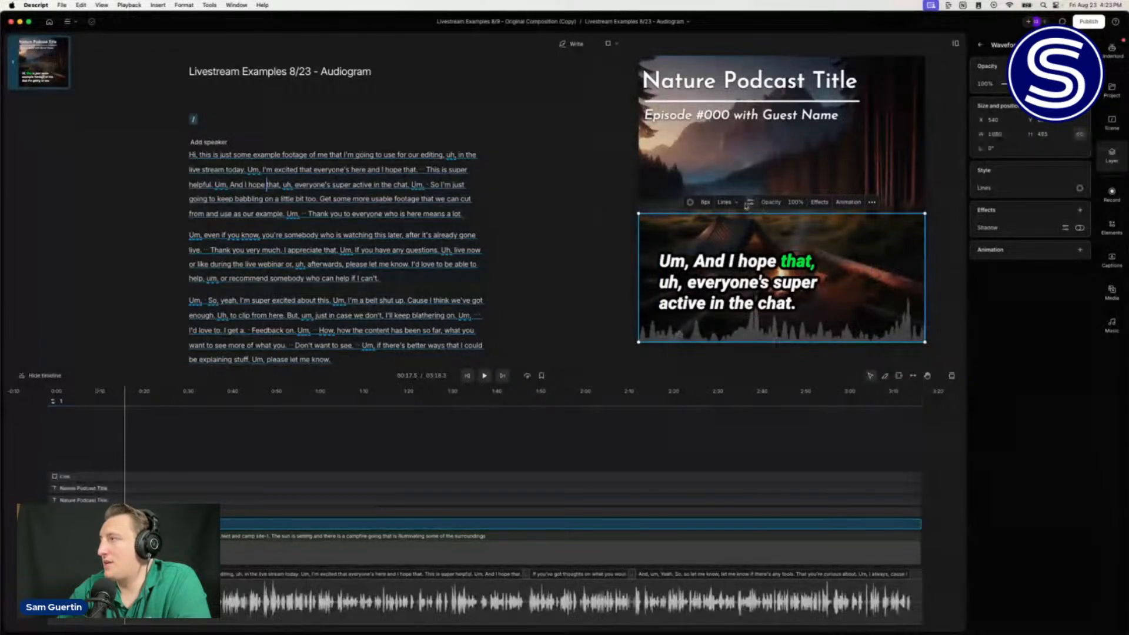
pyautogui.click(749, 202)
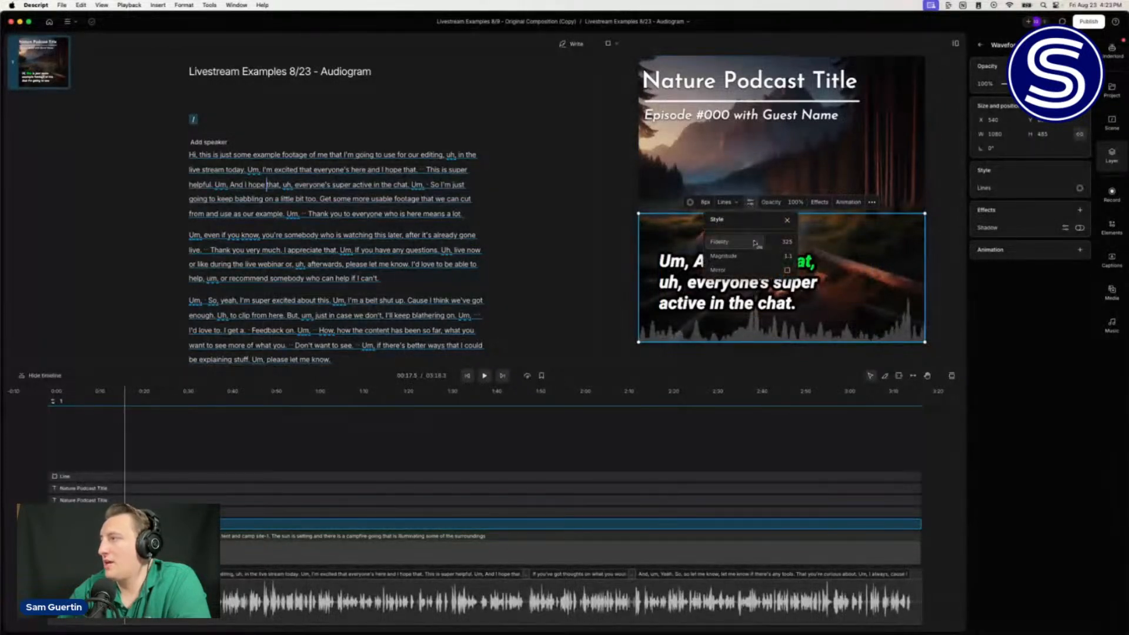
pyautogui.moveTo(737, 242); pyautogui.dragTo(827, 253)
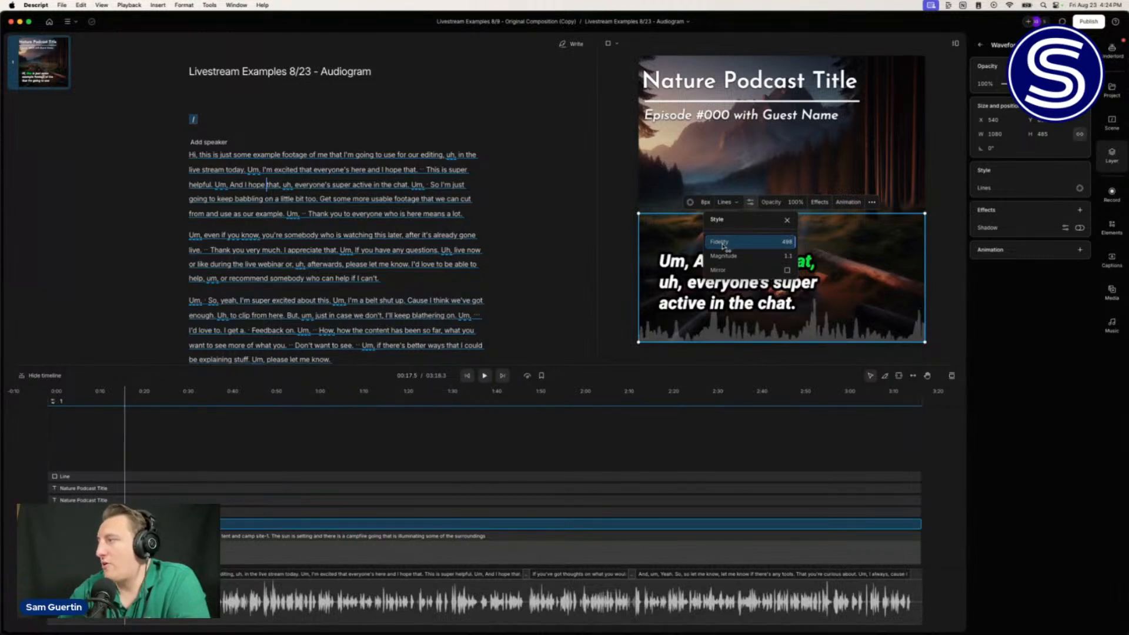
pyautogui.moveTo(724, 244); pyautogui.dragTo(742, 243)
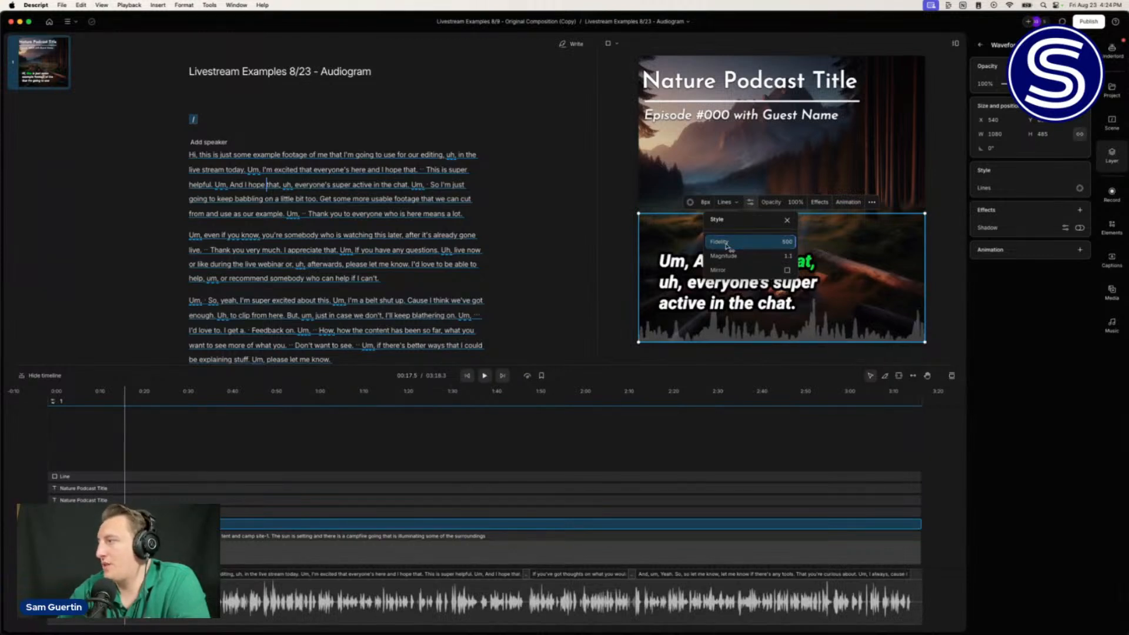
pyautogui.click(842, 303)
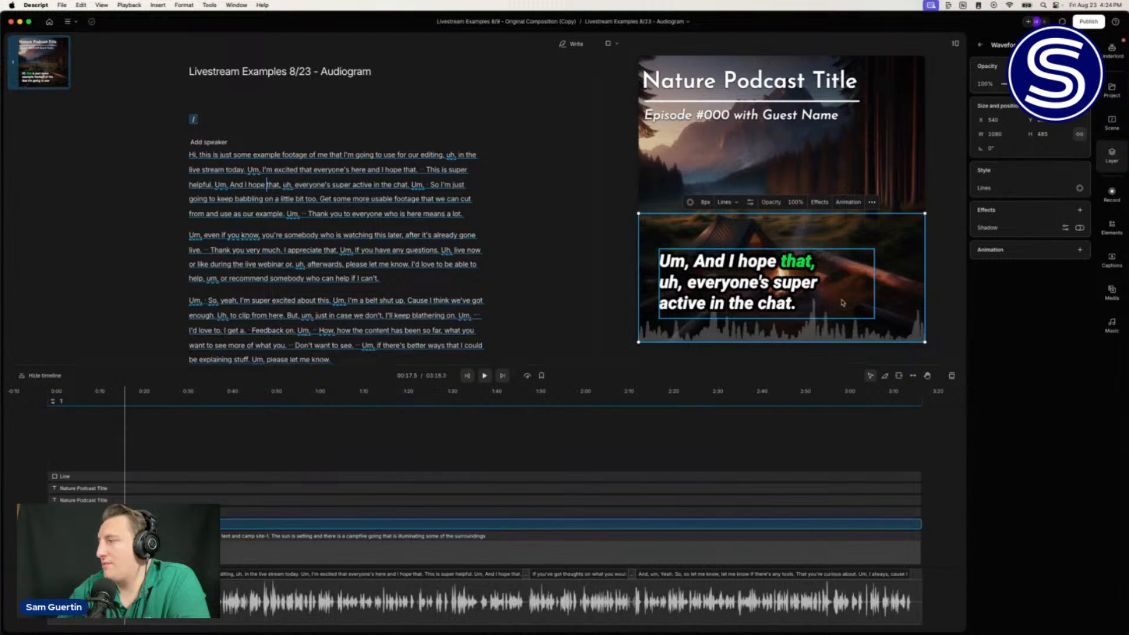
pyautogui.press('space')
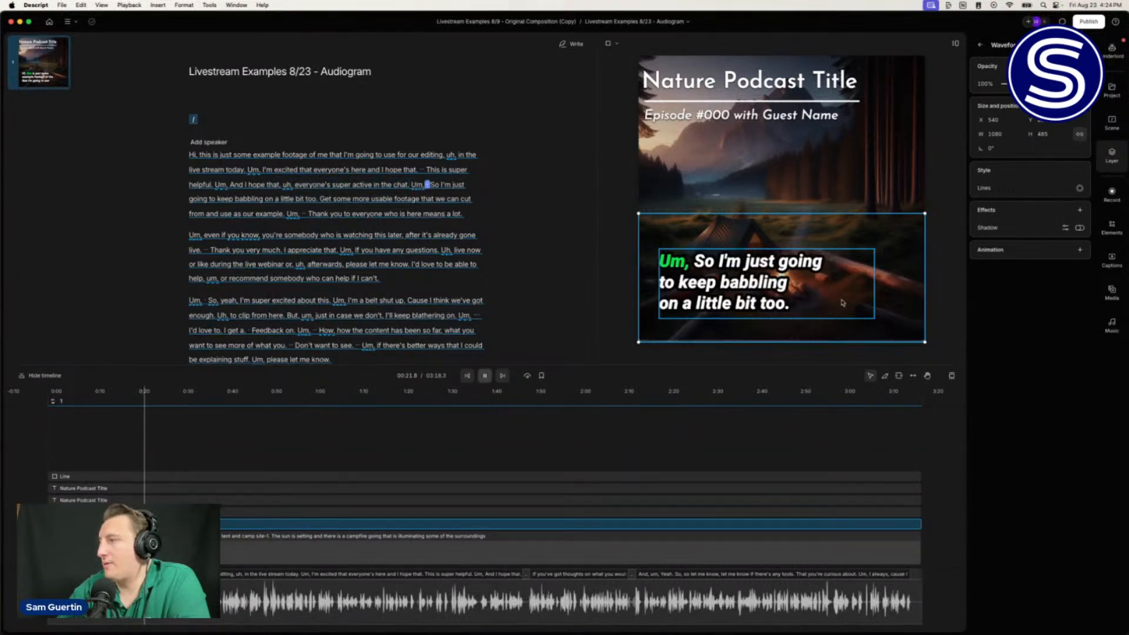
pyautogui.press('space')
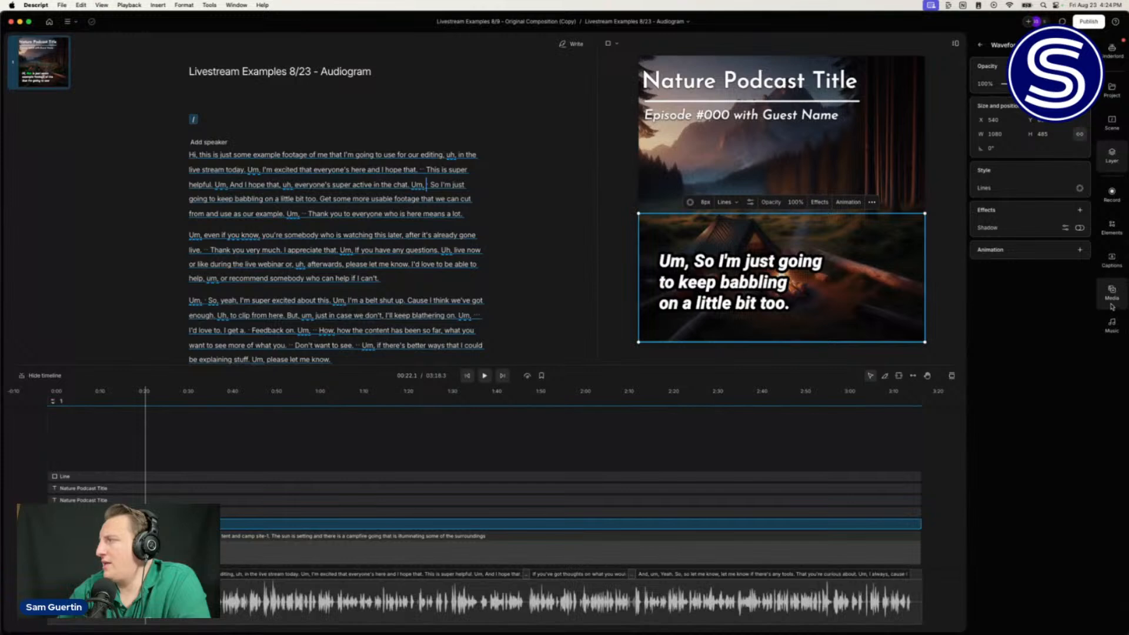
# Step: Add a square rectangle from the Elements library and give it a black (000000) fill
pyautogui.click(1117, 235)
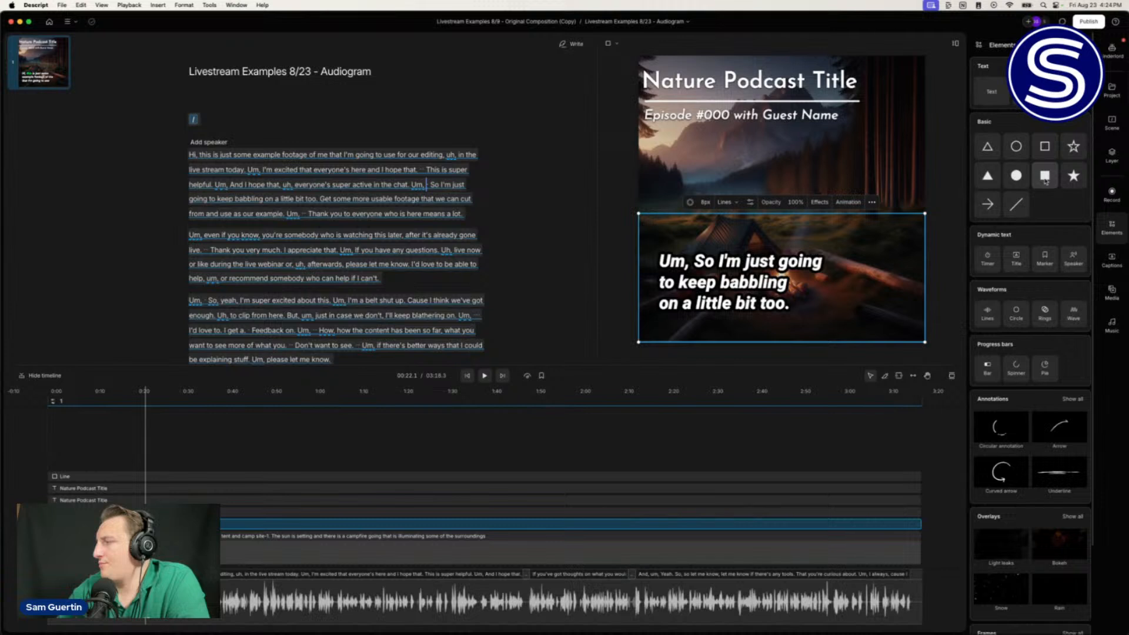
pyautogui.click(1046, 179)
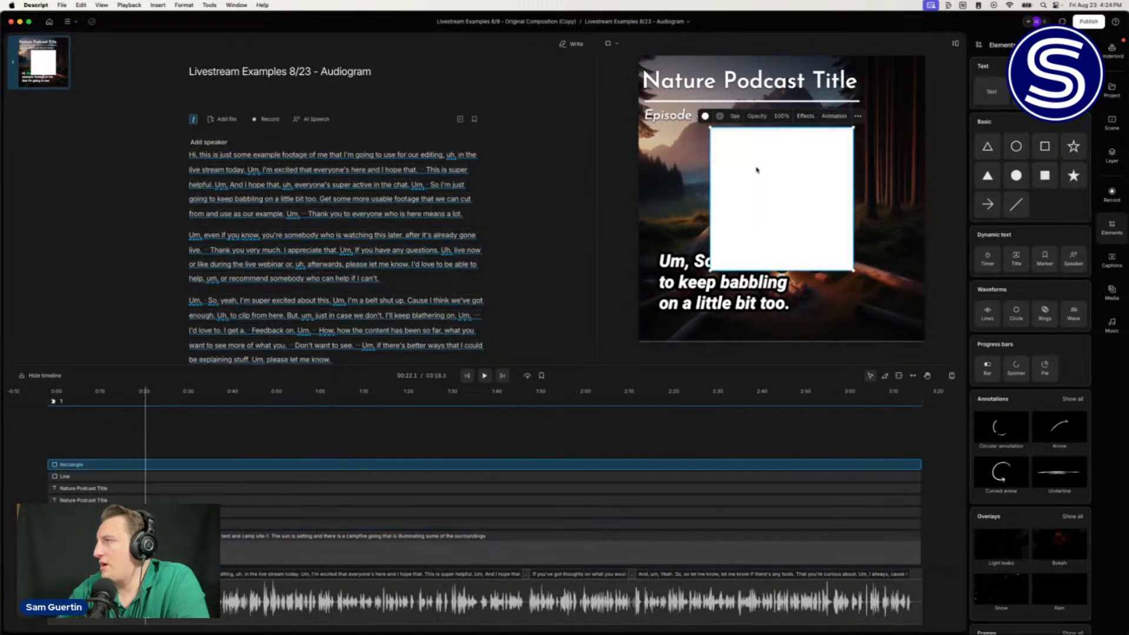
pyautogui.click(706, 117)
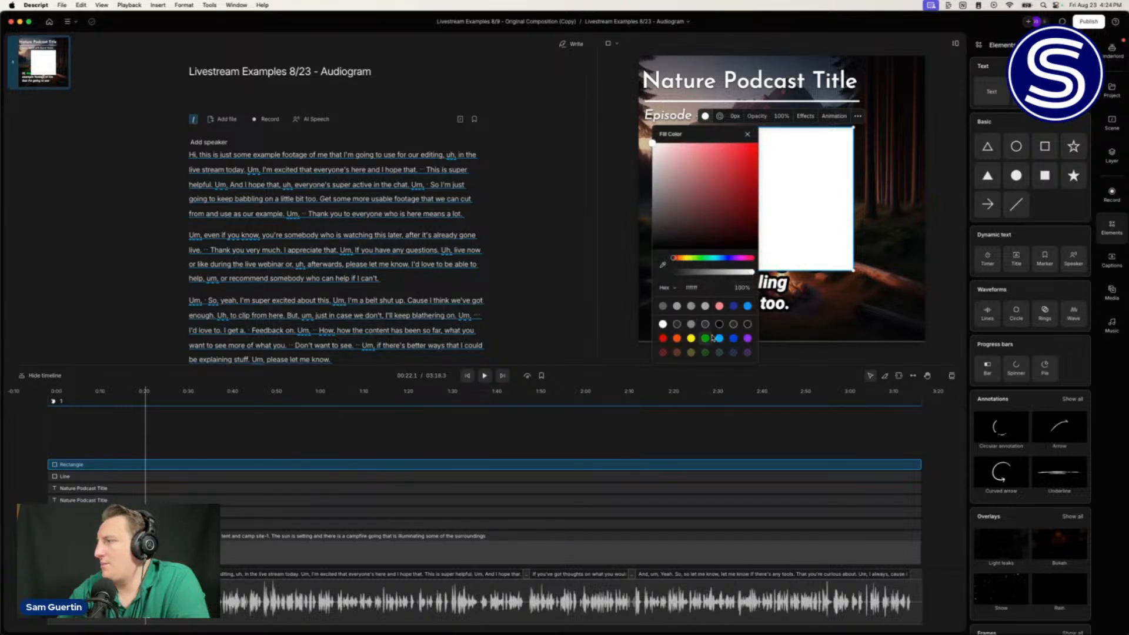
pyautogui.click(719, 324)
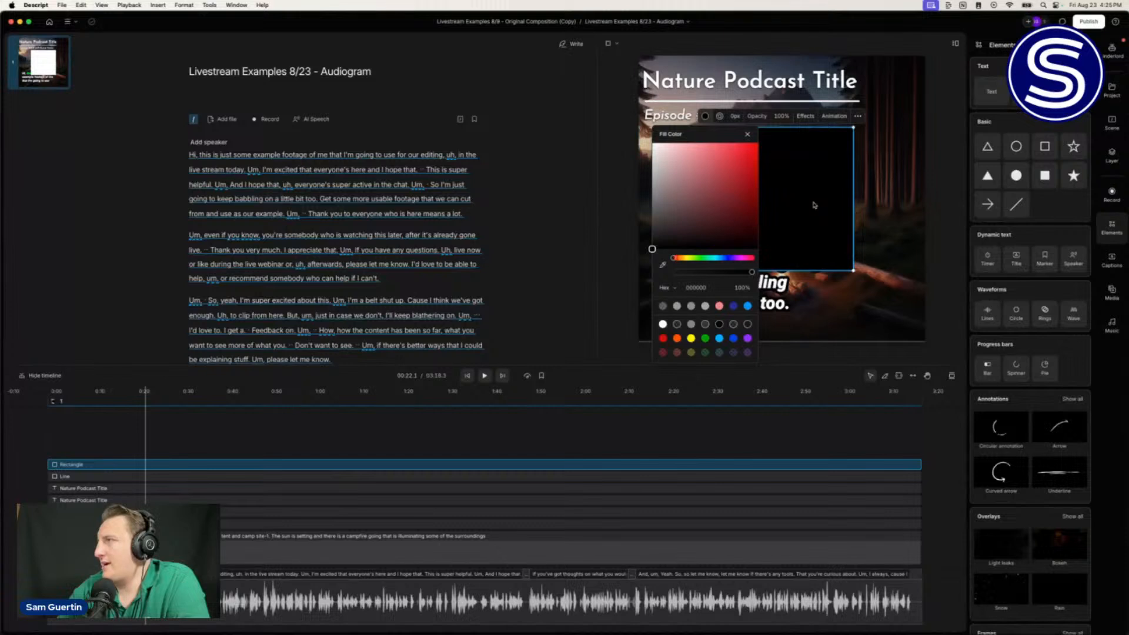
pyautogui.click(814, 205)
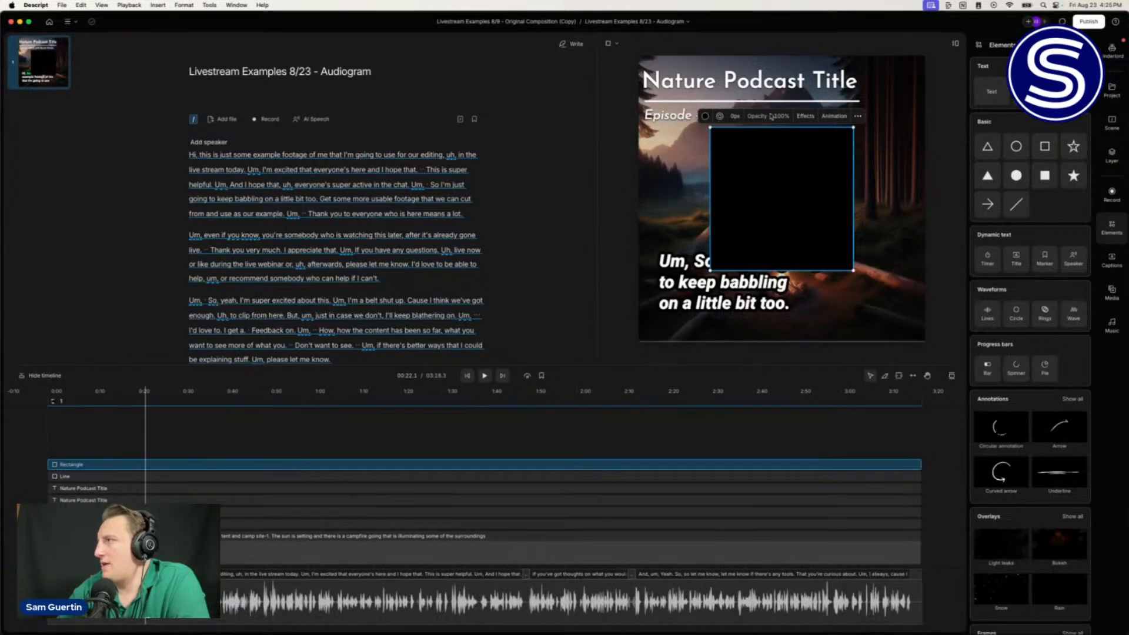
# Step: Turn on the black rectangle's drop shadow and set its Y offset to 200
pyautogui.click(806, 116)
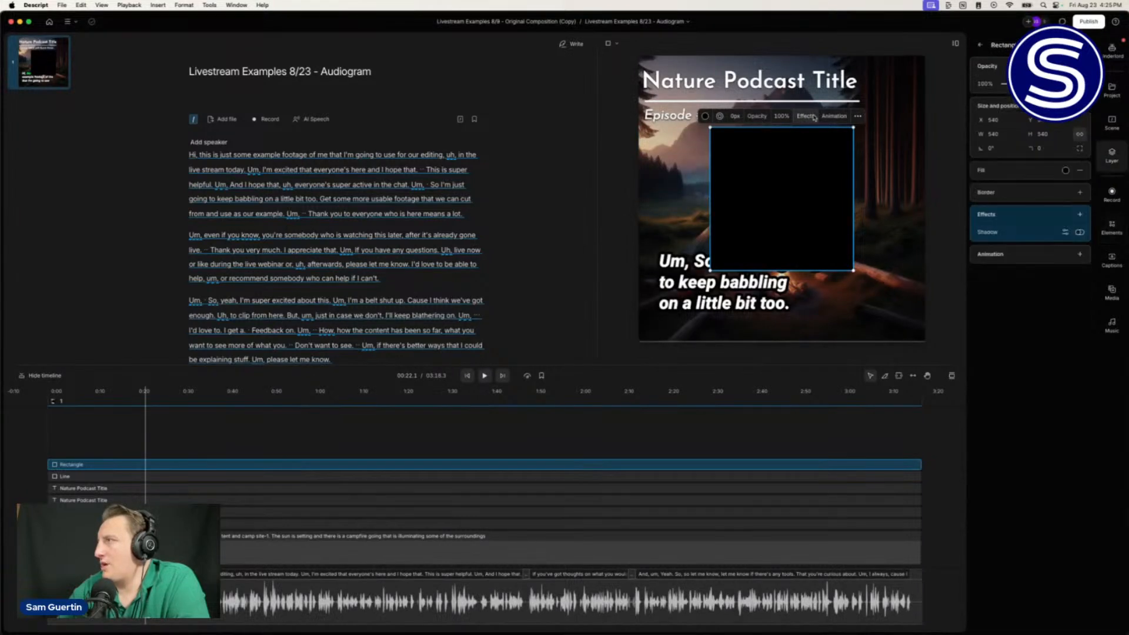
pyautogui.click(1065, 232)
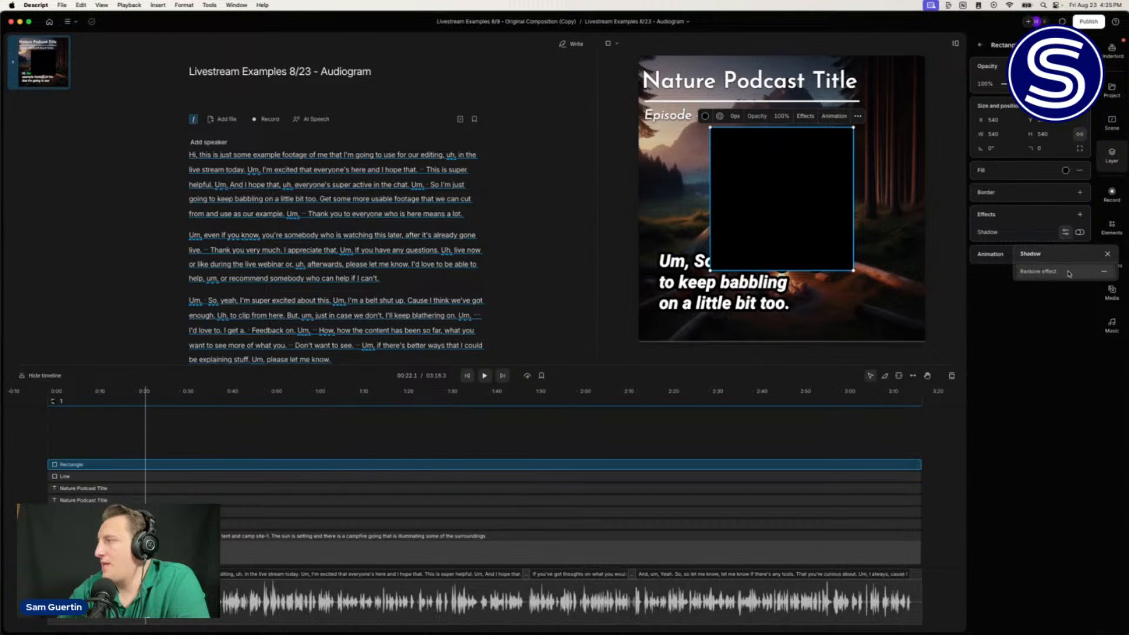
pyautogui.click(1080, 233)
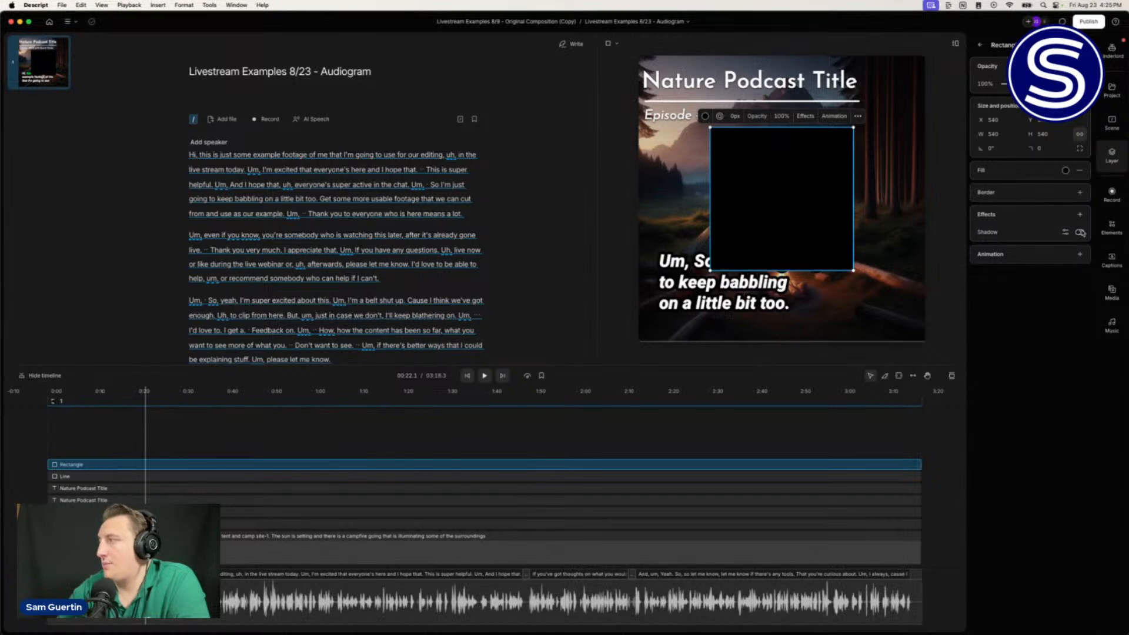
pyautogui.click(1082, 233)
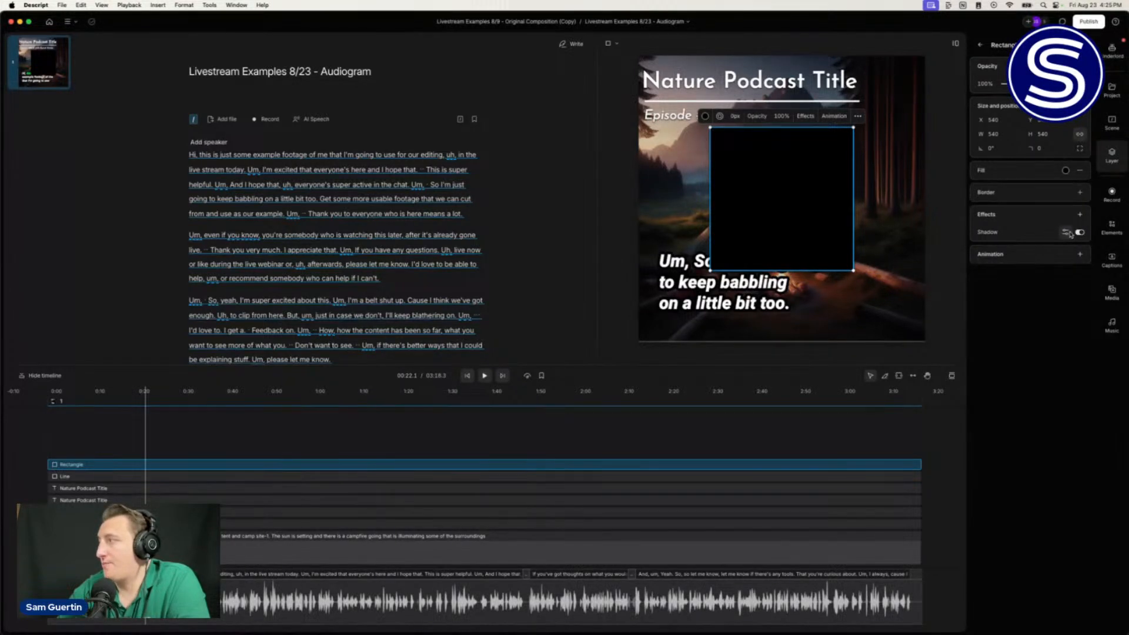
pyautogui.click(1066, 233)
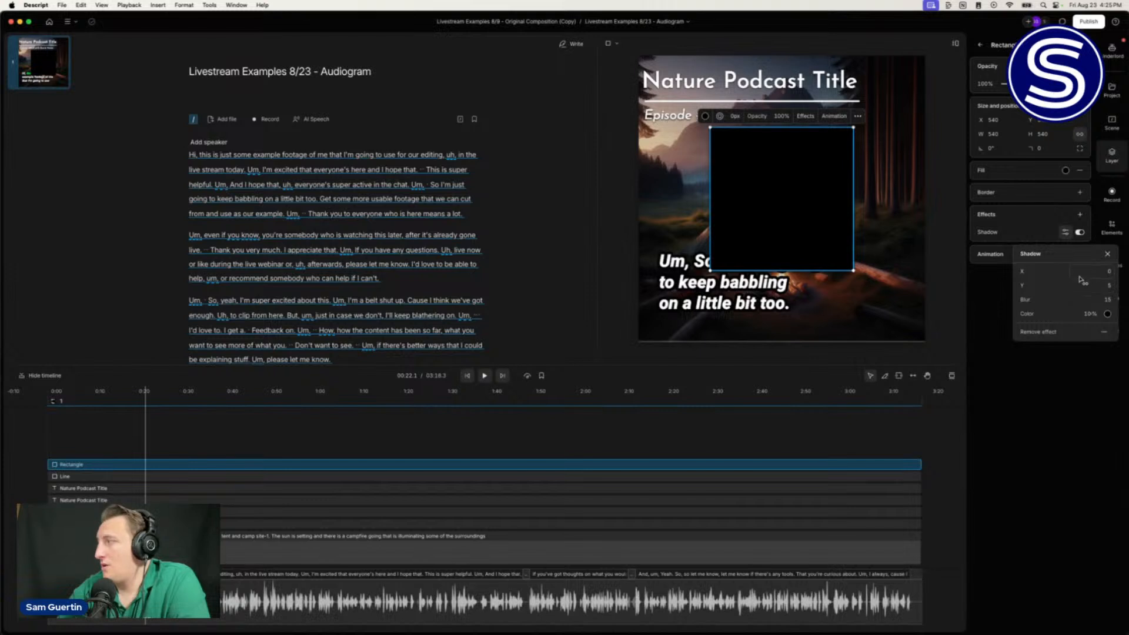
pyautogui.click(1099, 299)
pyautogui.write('200')
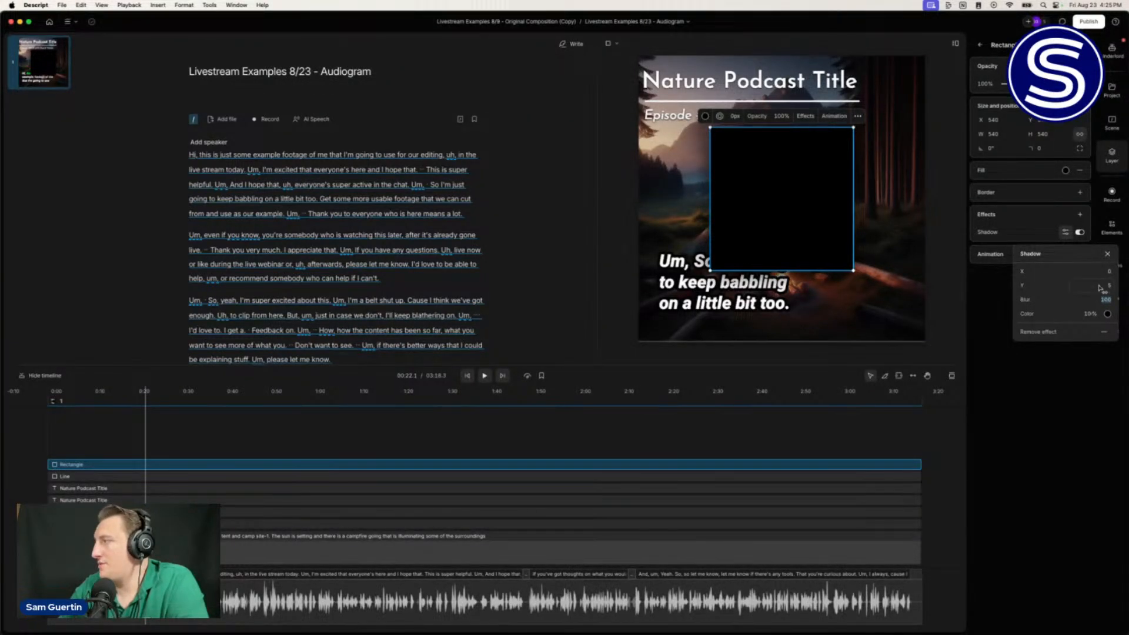
pyautogui.click(1098, 286)
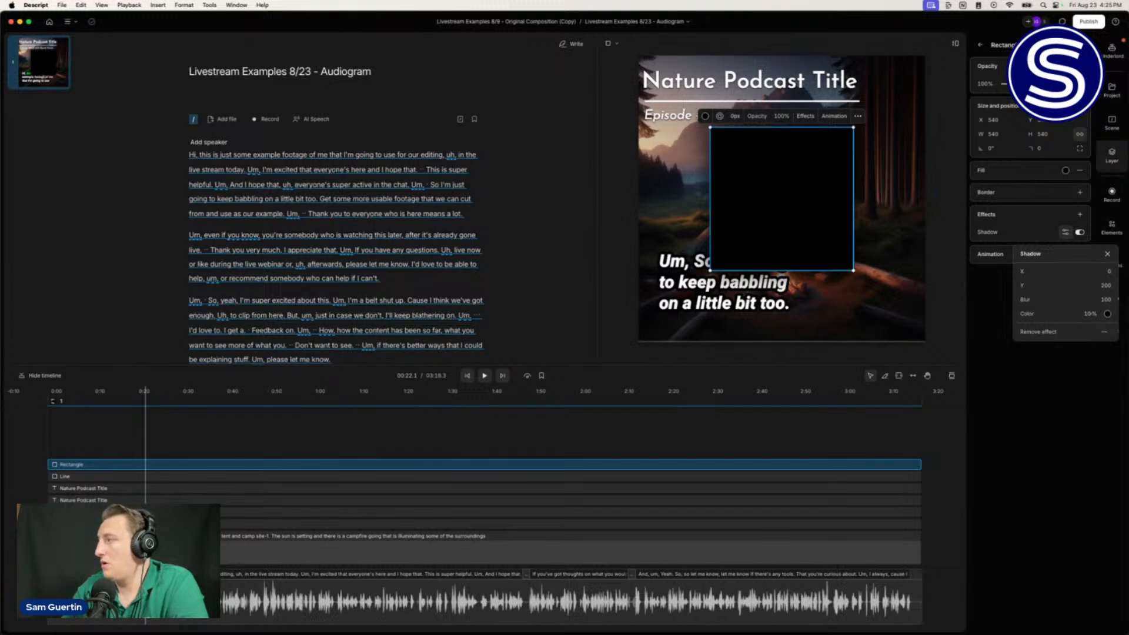
pyautogui.press('Return')
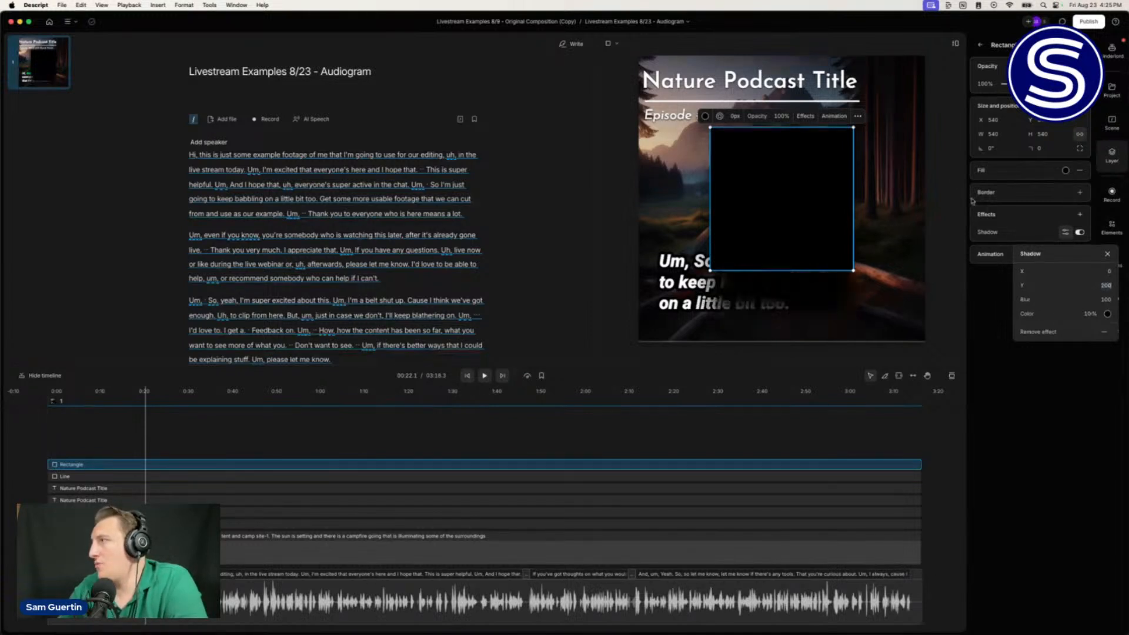
pyautogui.click(776, 230)
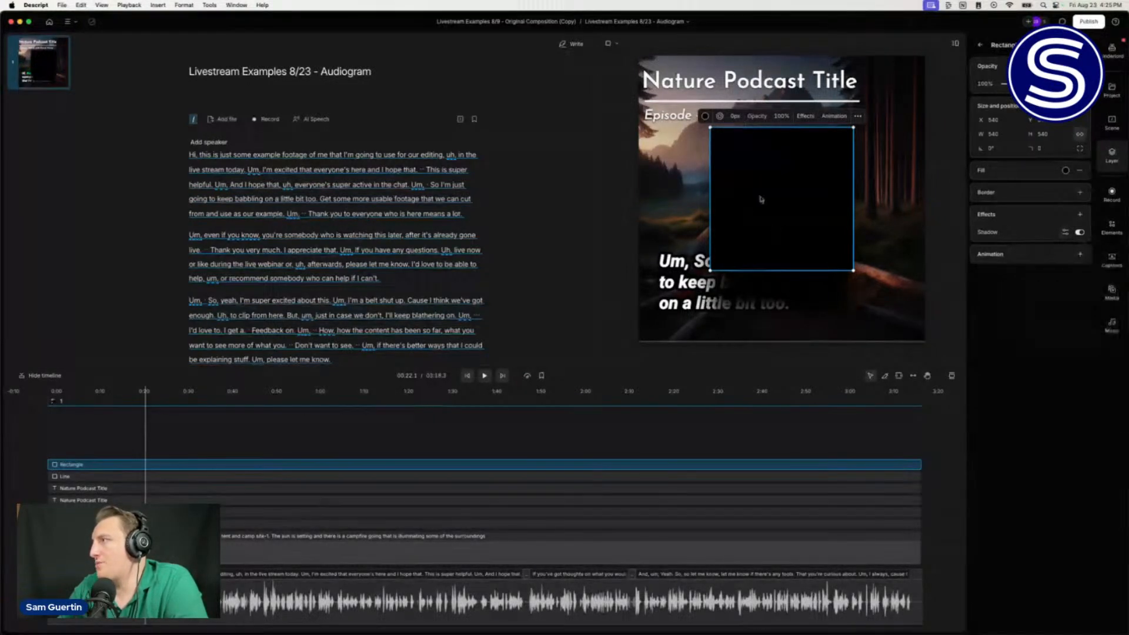
# Step: Move the black rectangle over the title area, widen it leftward, and set opacity to 75%
pyautogui.moveTo(762, 199); pyautogui.dragTo(712, 63)
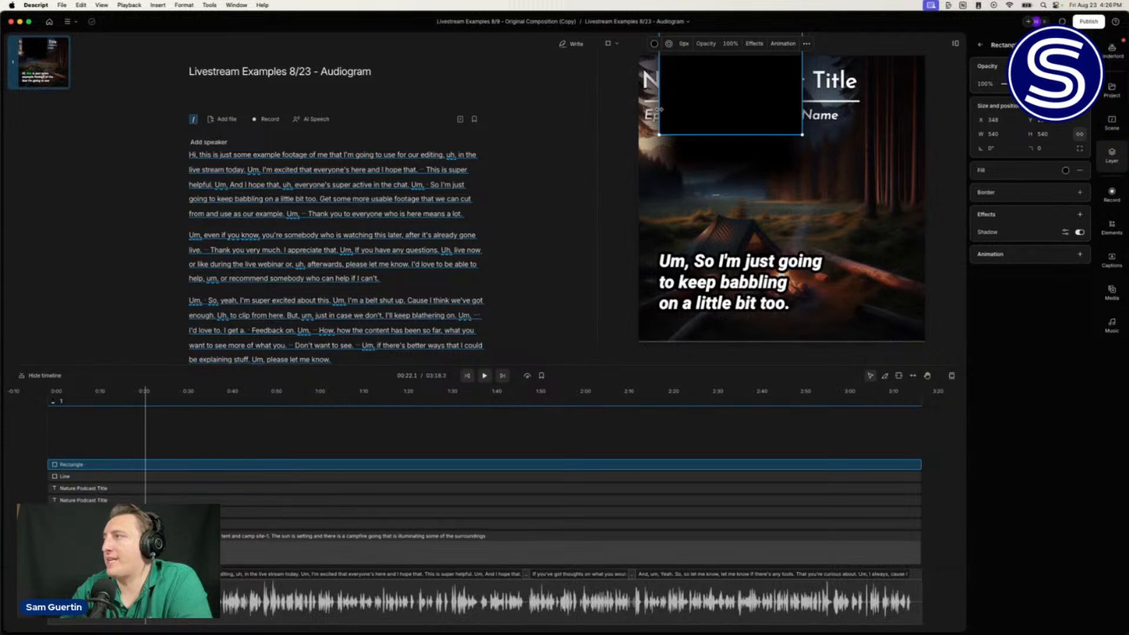
pyautogui.moveTo(660, 109); pyautogui.dragTo(637, 109)
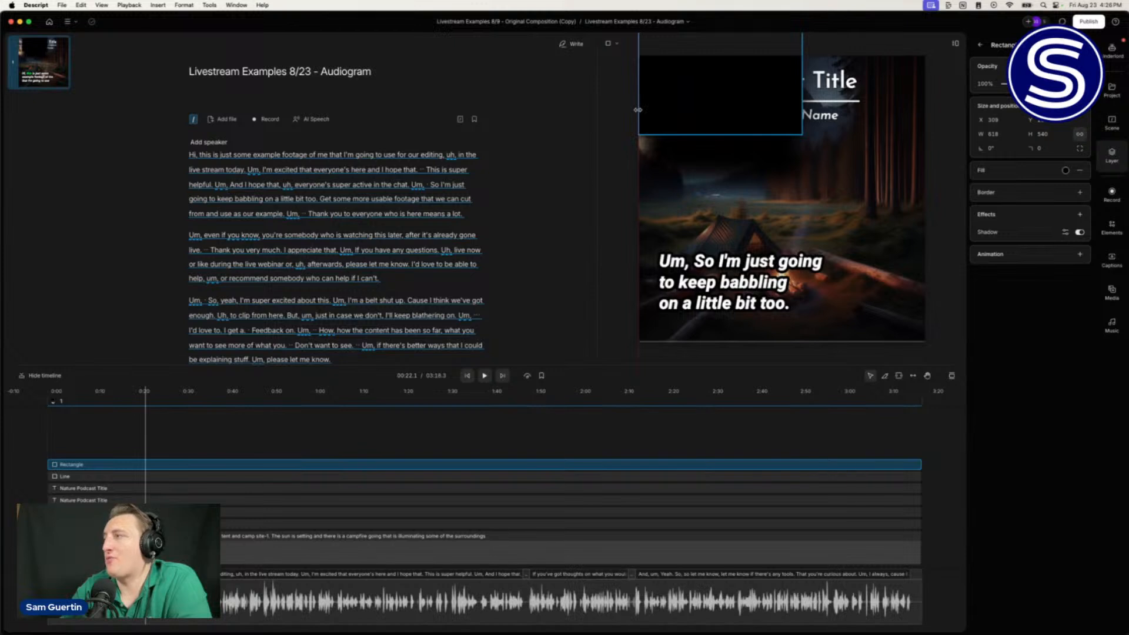
pyautogui.click(638, 110)
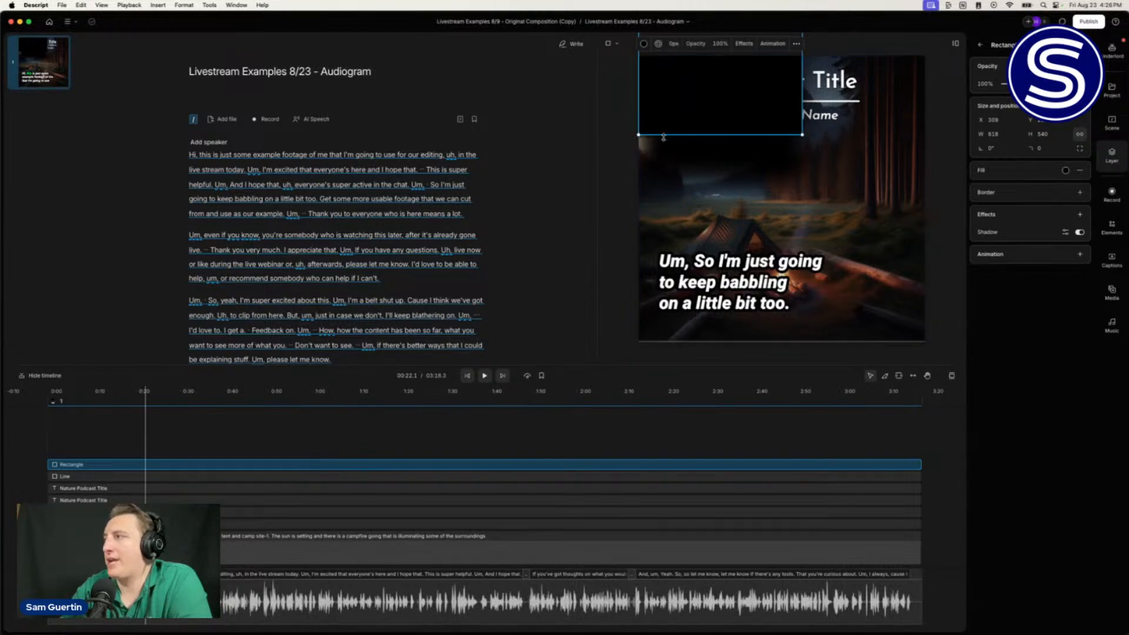
pyautogui.moveTo(638, 101); pyautogui.dragTo(599, 94)
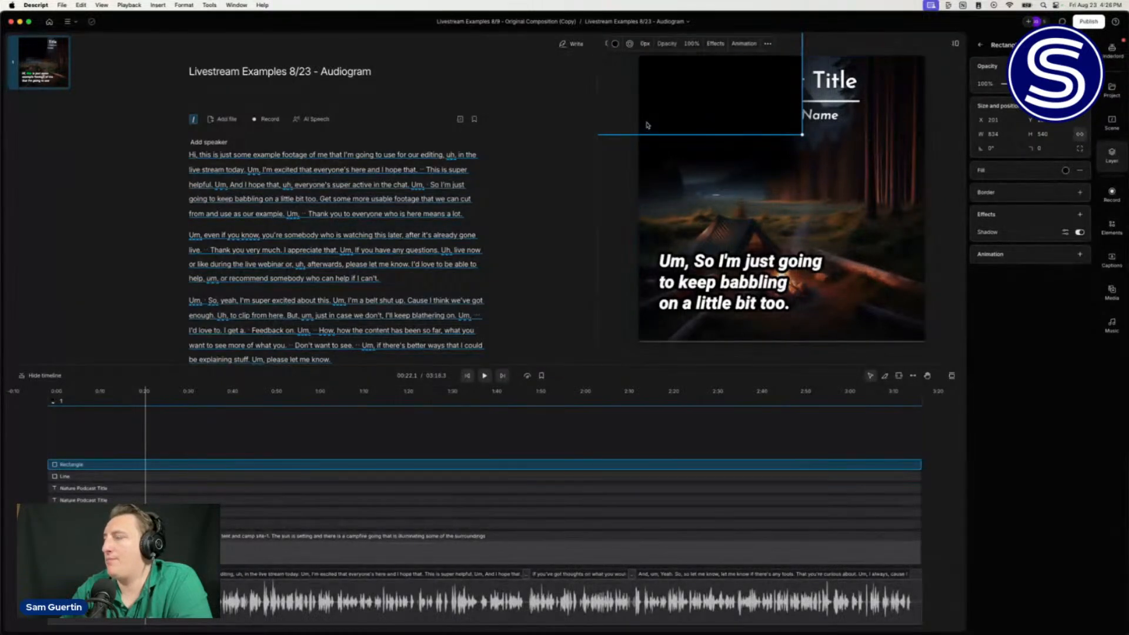
pyautogui.moveTo(658, 111); pyautogui.dragTo(674, 88)
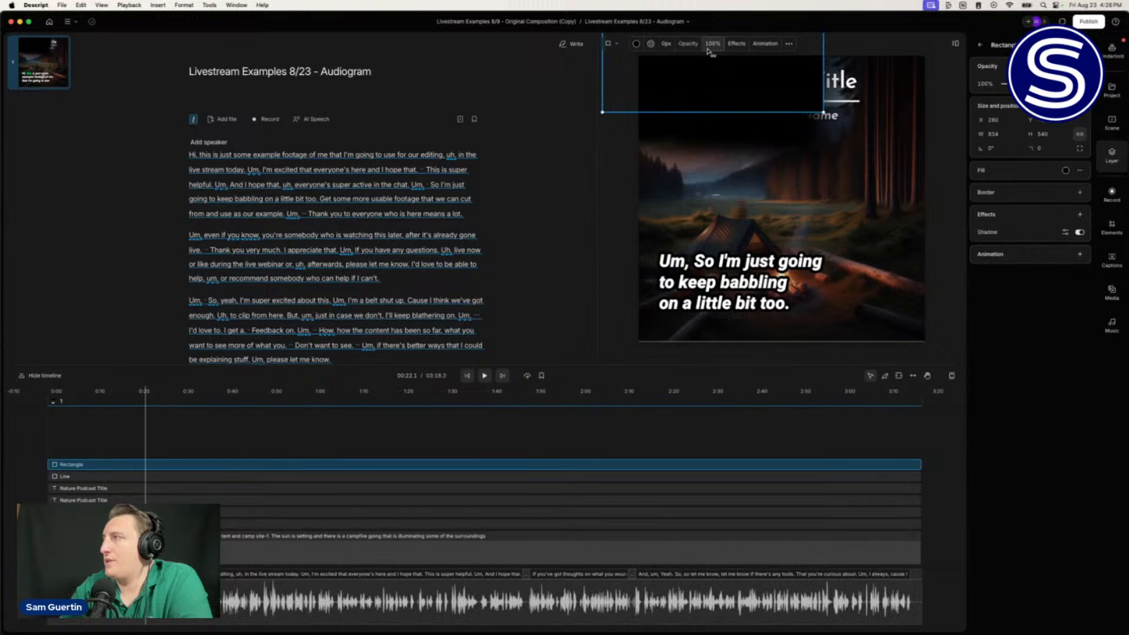
pyautogui.moveTo(710, 51); pyautogui.dragTo(687, 50)
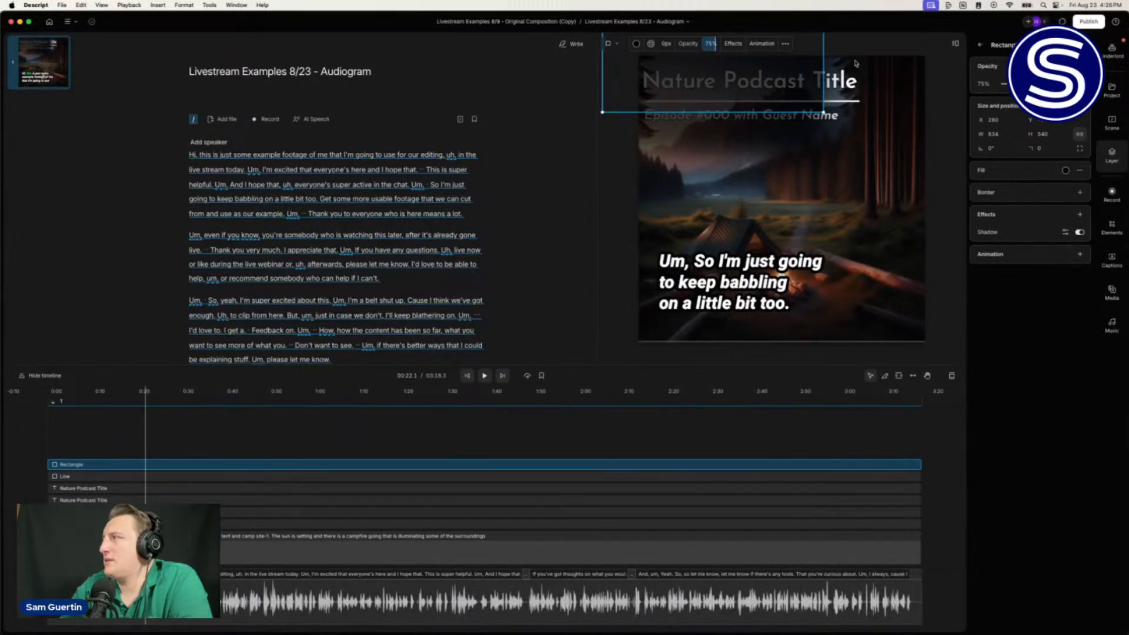
# Step: Scrub the rectangle's shadow X offset to shift the shadow horizontally
pyautogui.click(1065, 232)
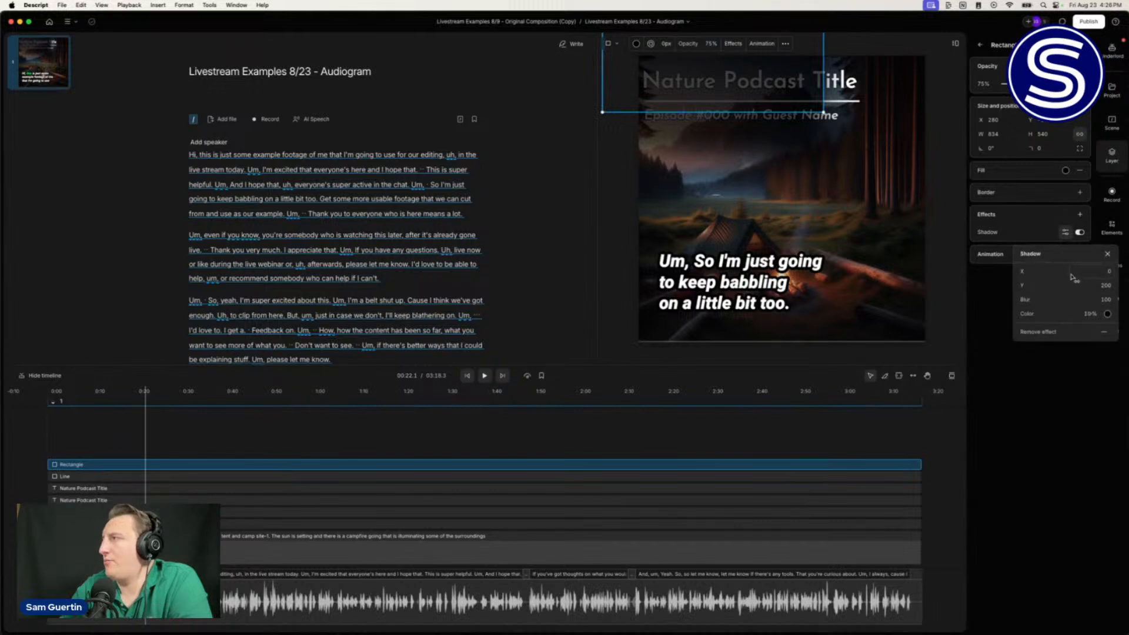
pyautogui.moveTo(1074, 277); pyautogui.dragTo(100, 292)
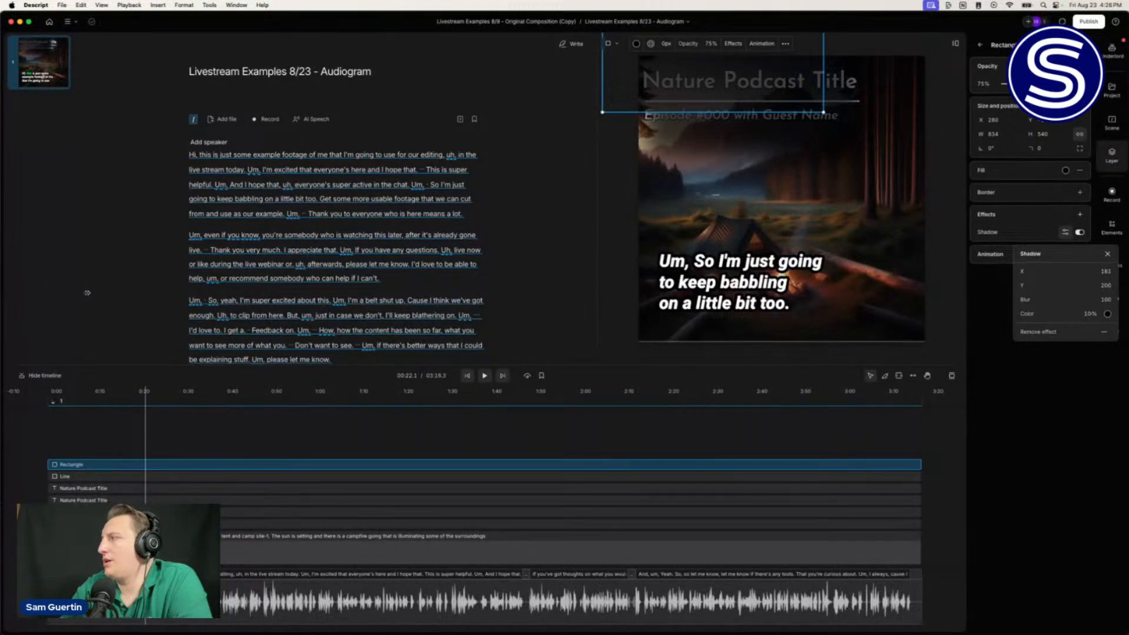
pyautogui.moveTo(86, 292); pyautogui.dragTo(36, 276)
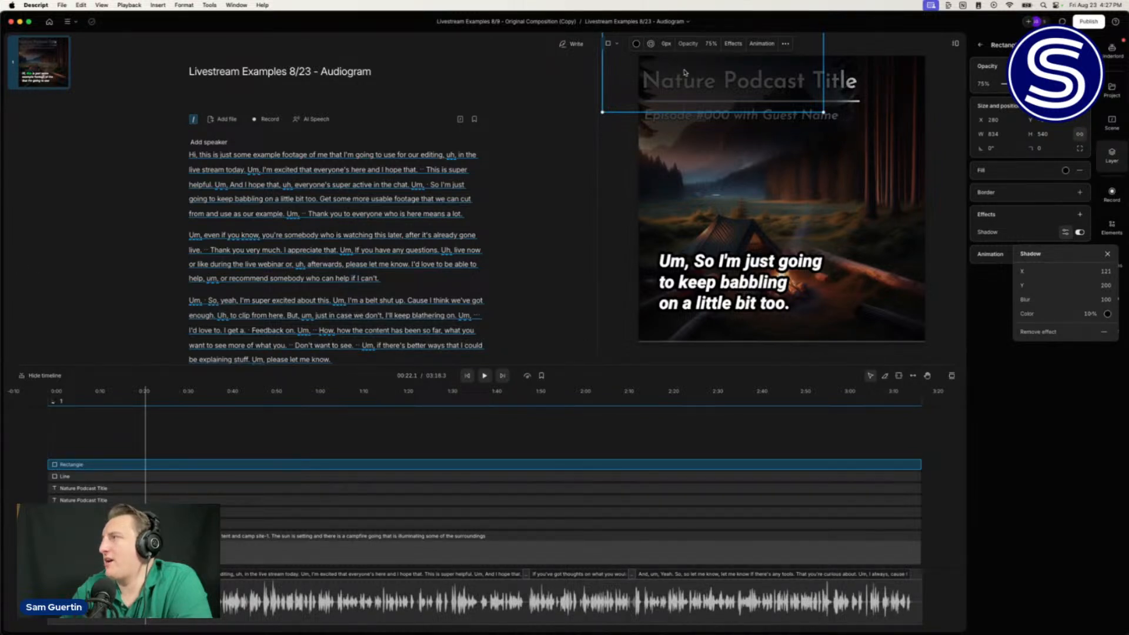
pyautogui.click(622, 87)
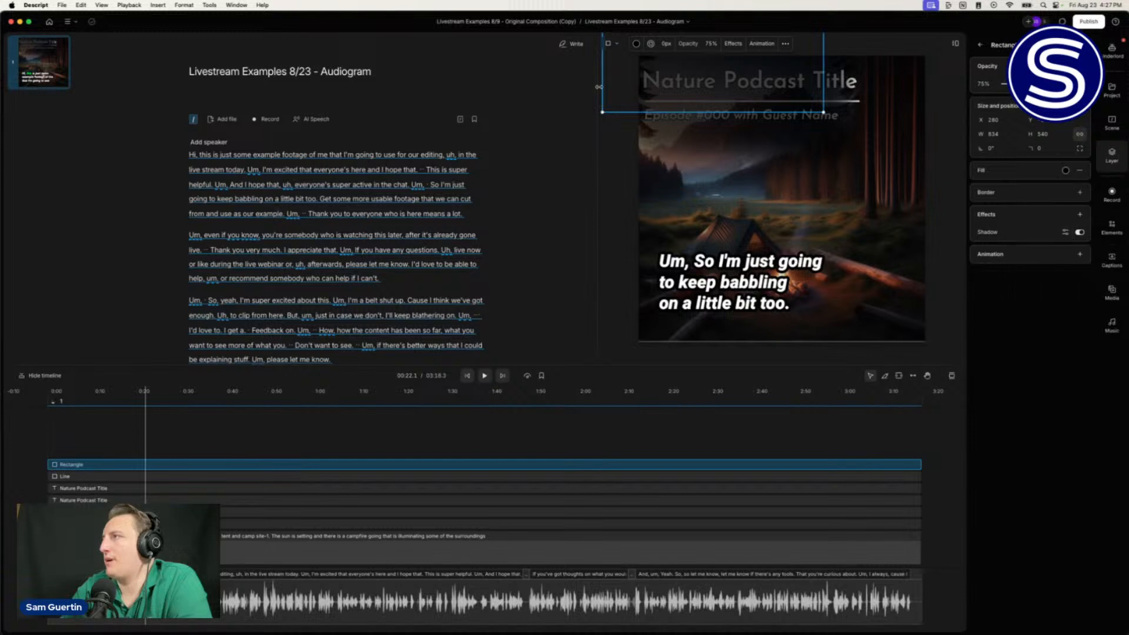
# Step: Stretch the rectangle across the full top band to 1132 × 540 and show the Scene layers
pyautogui.moveTo(604, 87); pyautogui.dragTo(558, 87)
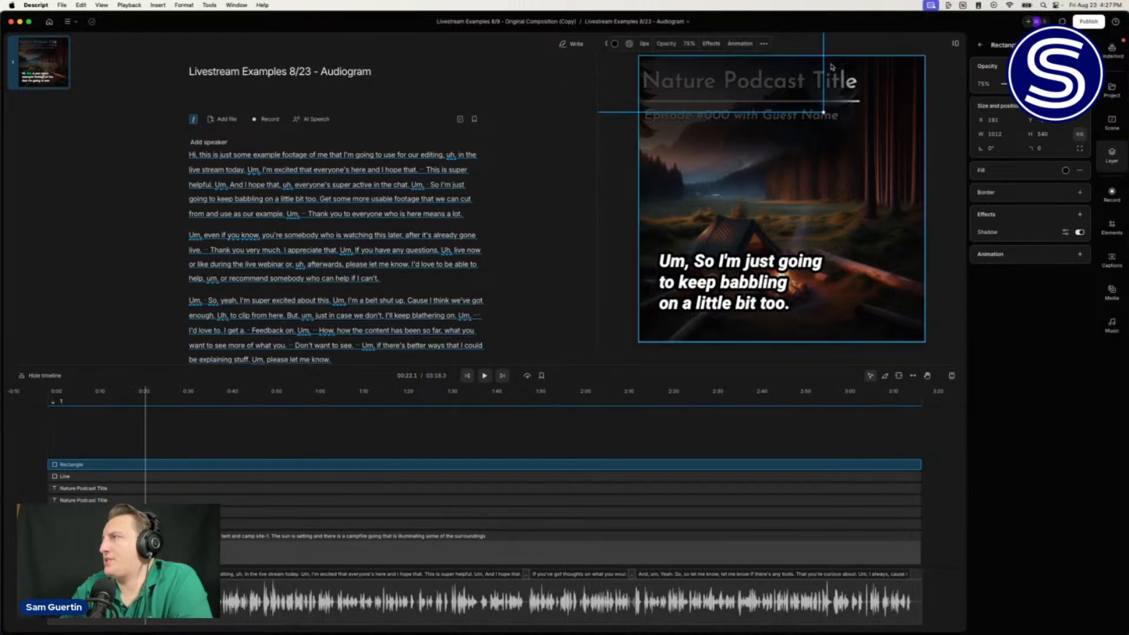
pyautogui.moveTo(823, 54); pyautogui.dragTo(849, 58)
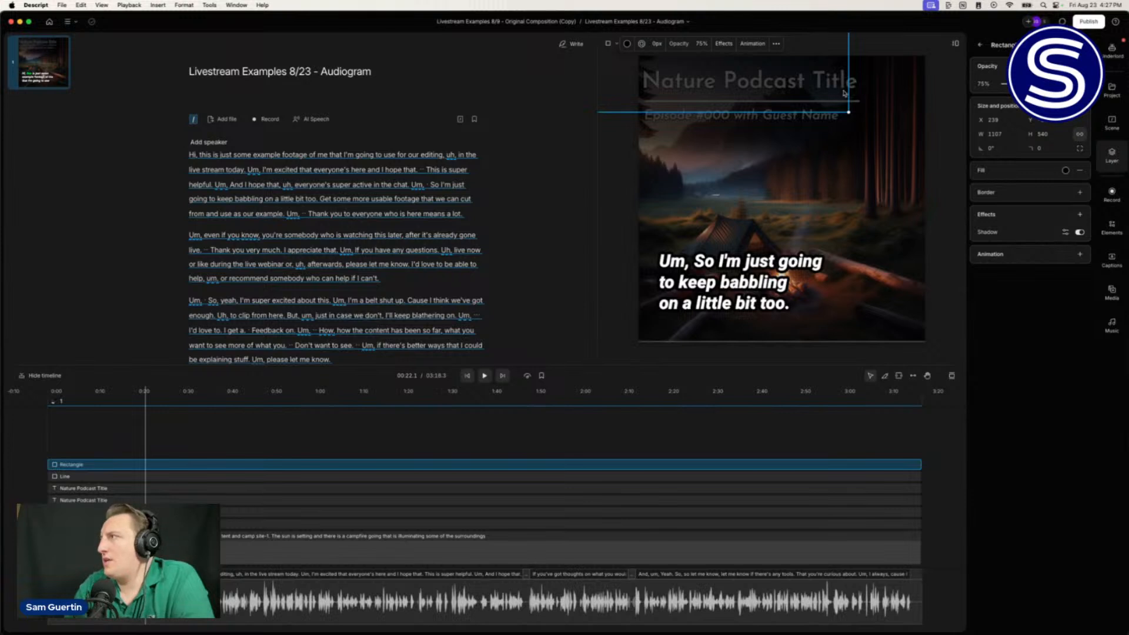
pyautogui.moveTo(849, 90); pyautogui.dragTo(854, 90)
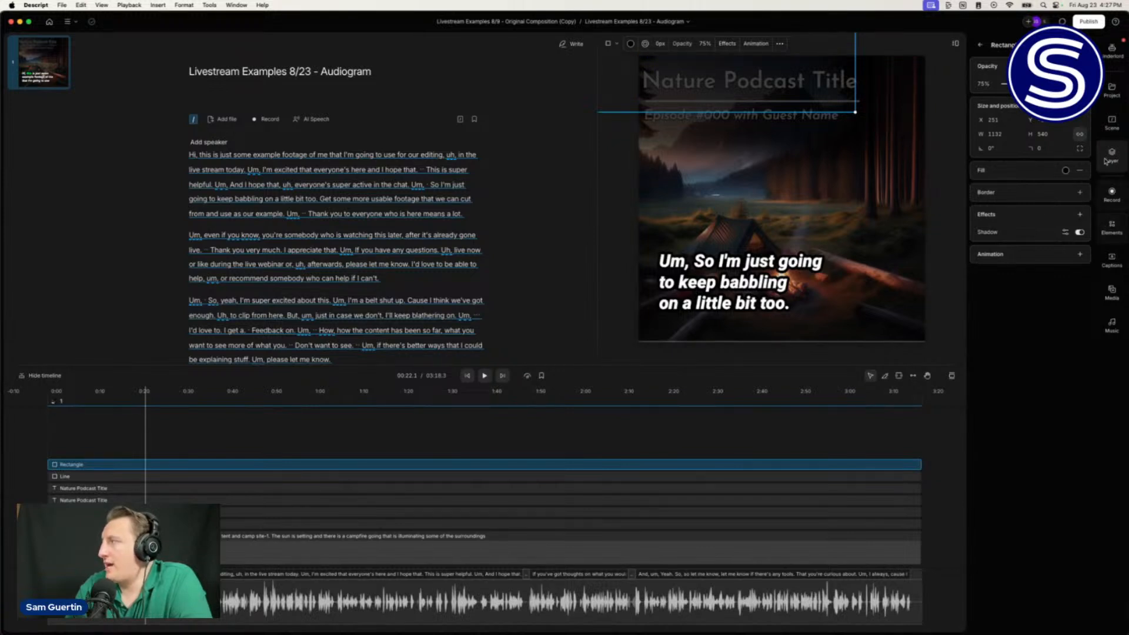
pyautogui.click(1113, 124)
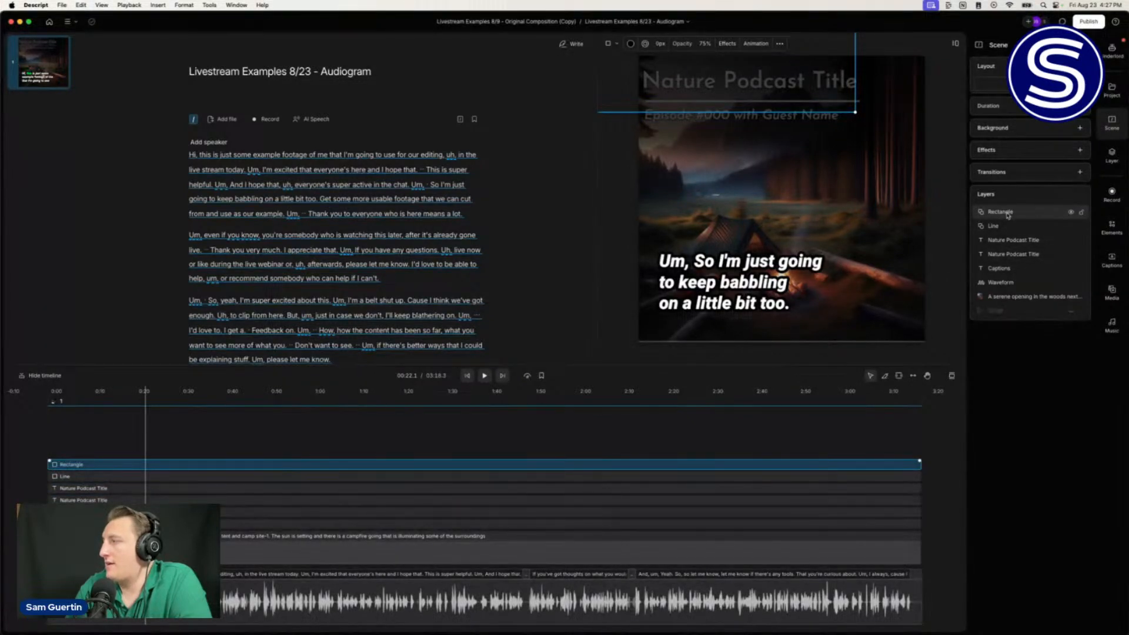
# Step: Move the Rectangle layer below both Nature Podcast Title layers and nudge it up on the canvas
pyautogui.moveTo(1008, 216); pyautogui.dragTo(1004, 255)
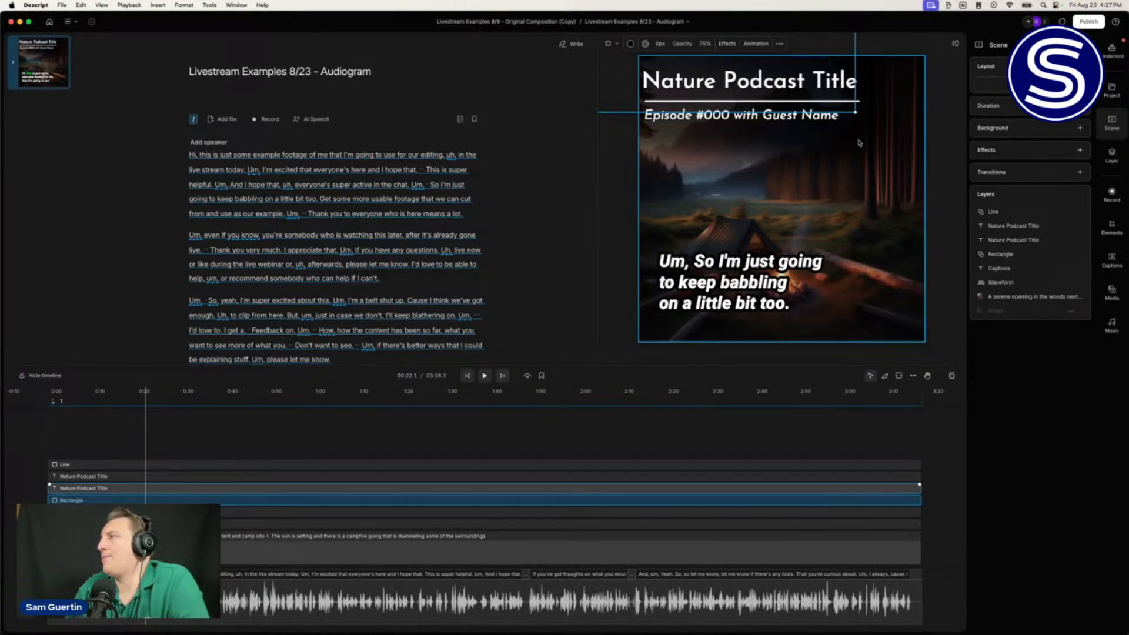
pyautogui.click(811, 50)
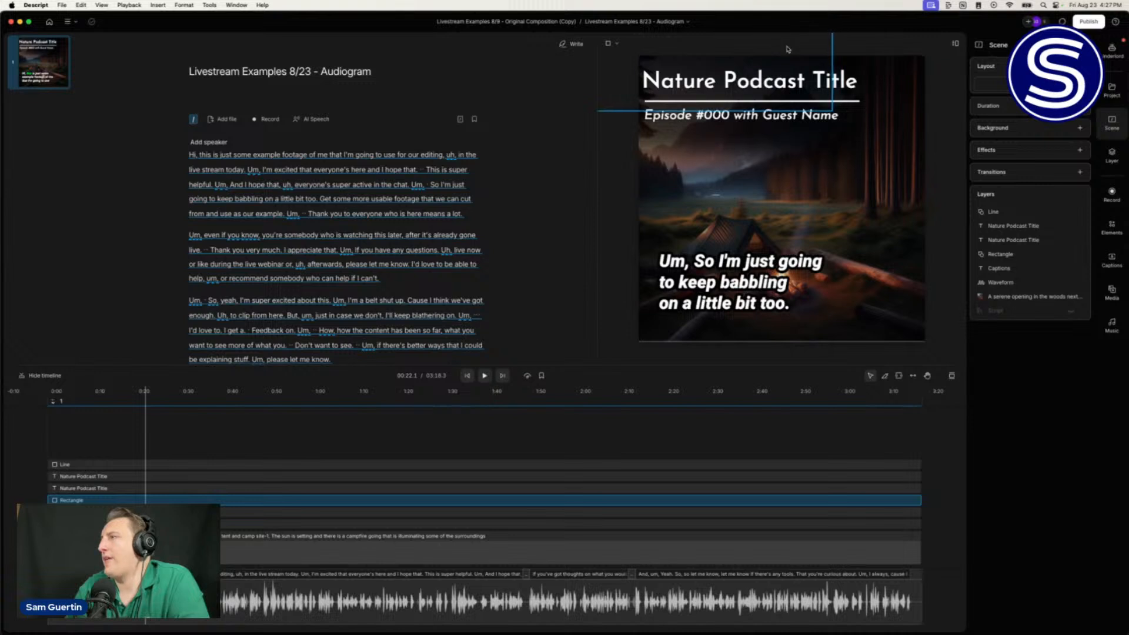
pyautogui.moveTo(785, 57); pyautogui.dragTo(791, 35)
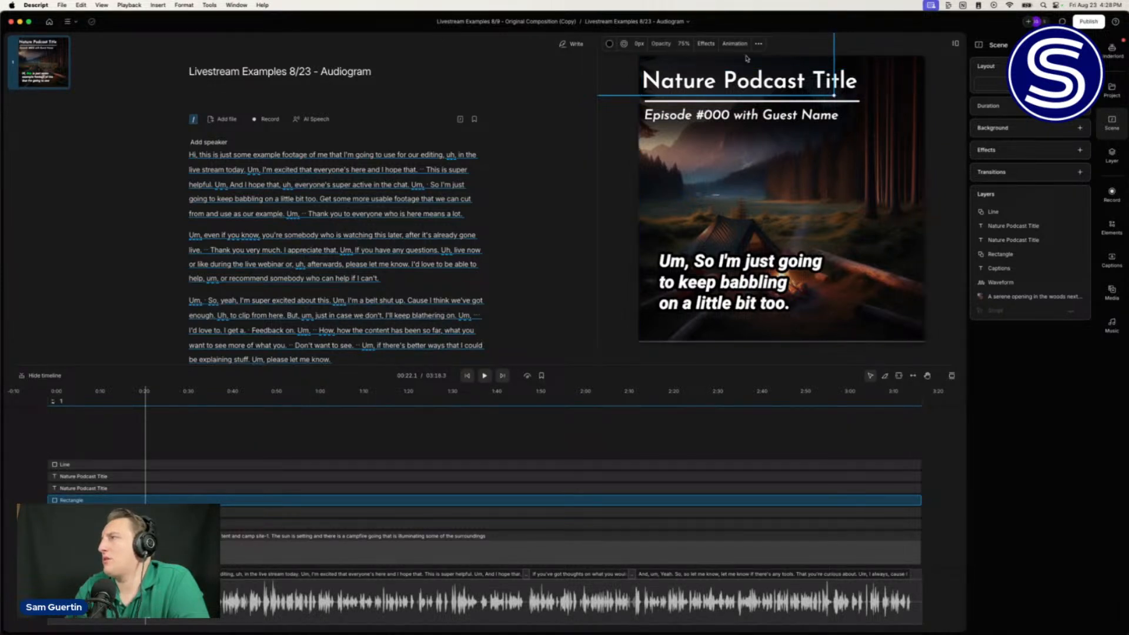
# Step: Scrub the dark band's opacity lower, then deselect it to preview the titles
pyautogui.click(682, 45)
pyautogui.moveTo(674, 46); pyautogui.dragTo(668, 44)
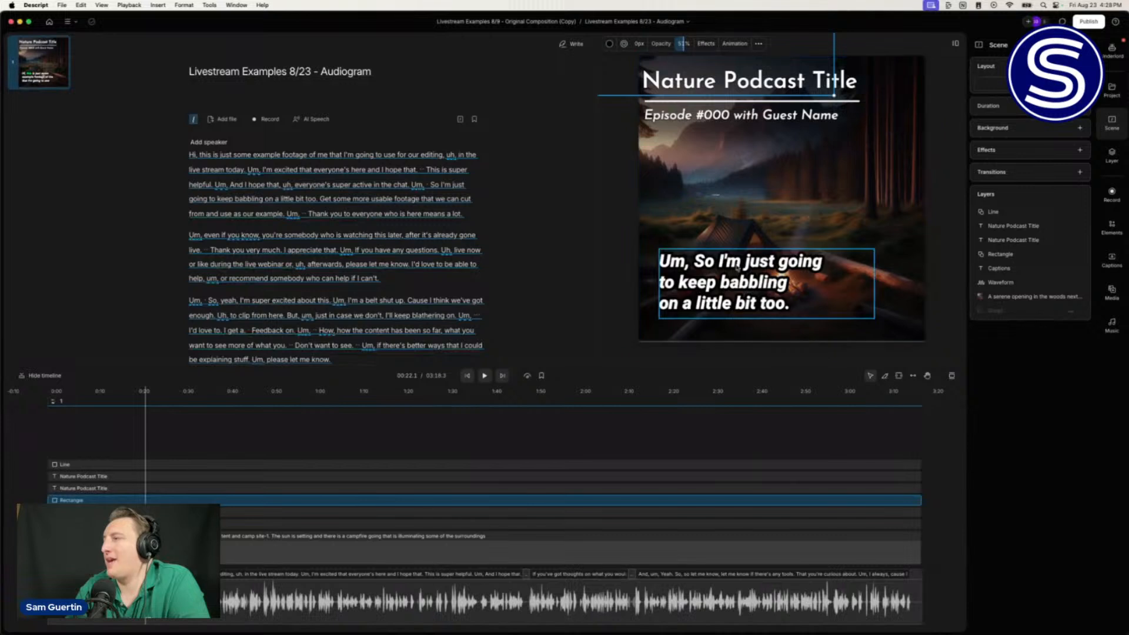
pyautogui.click(616, 227)
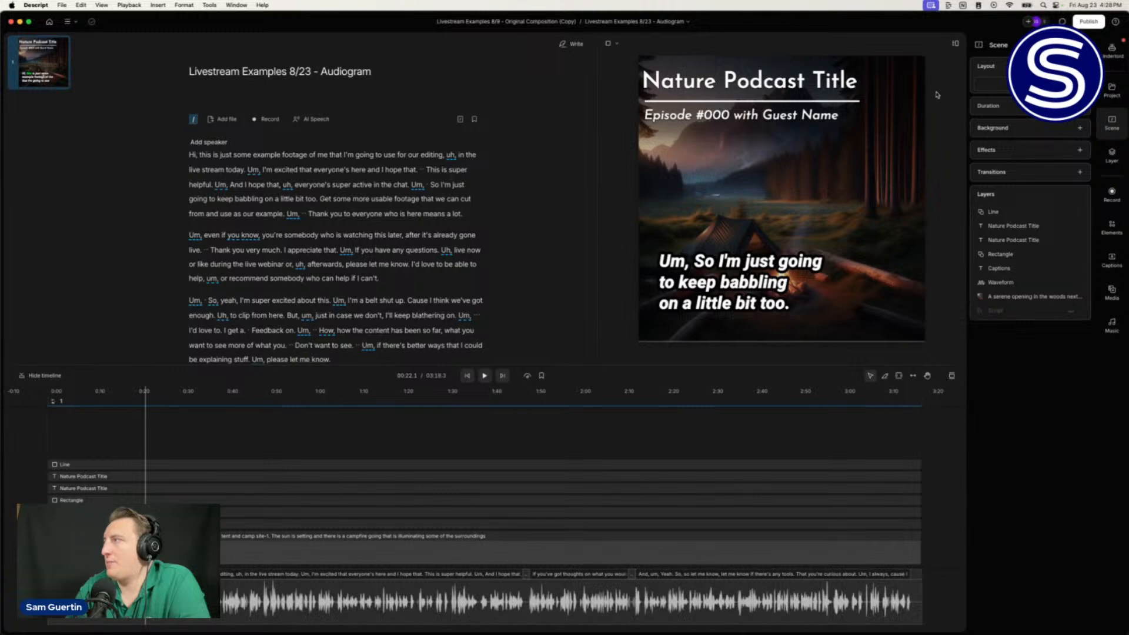
# Step: Toggle the Scene panel, dismiss the scene's options menu, and open the compositions dropdown
pyautogui.click(1113, 123)
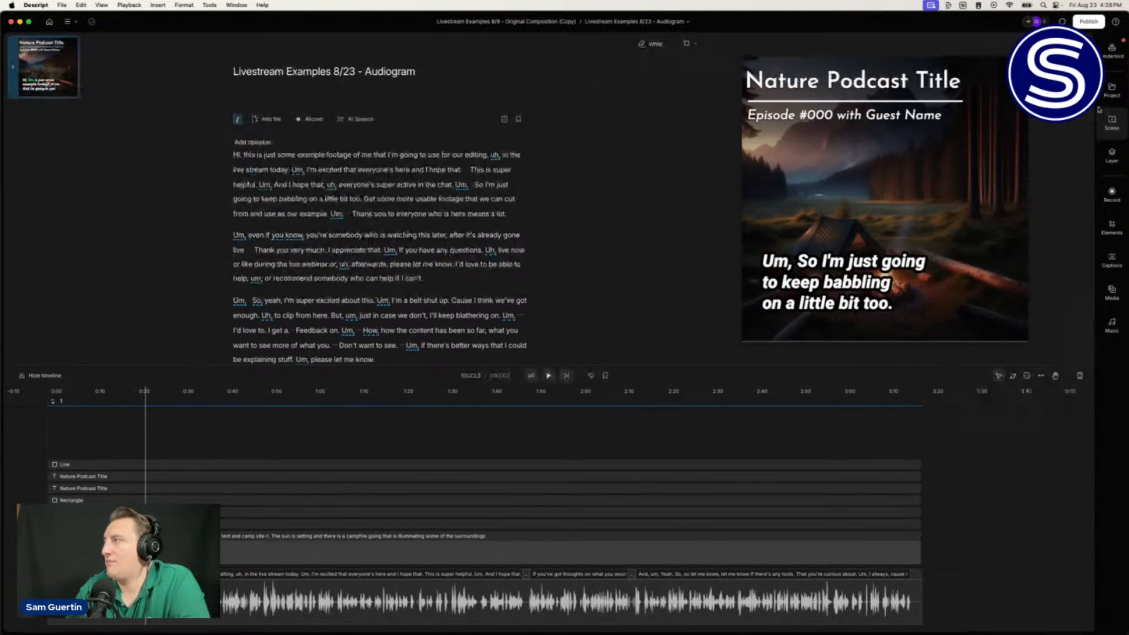
pyautogui.click(1124, 125)
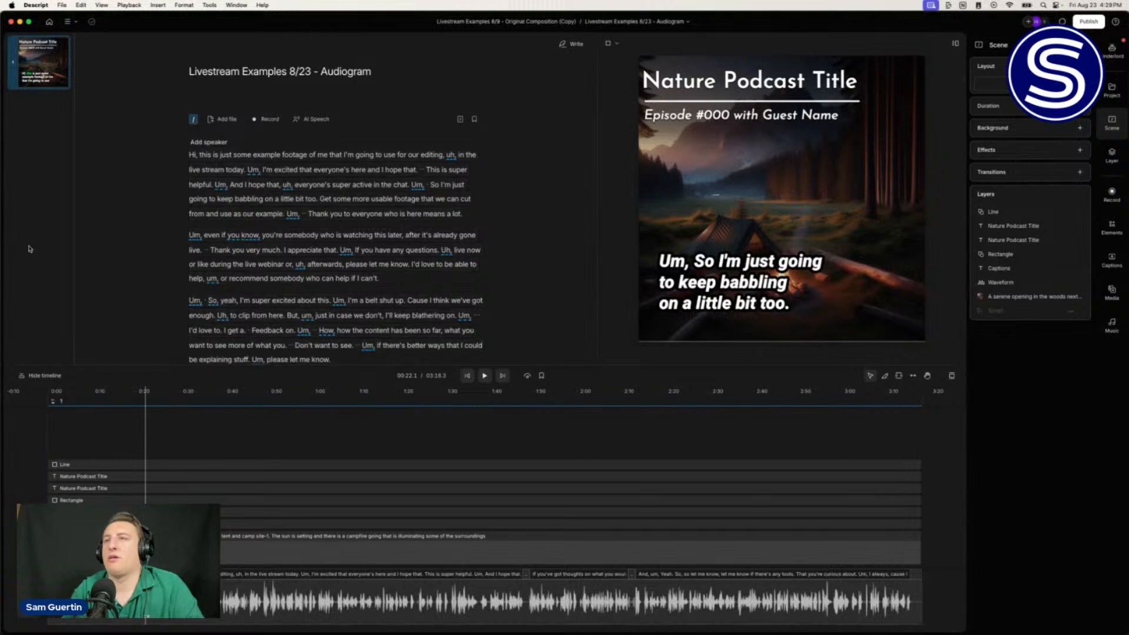
pyautogui.rightClick(59, 79)
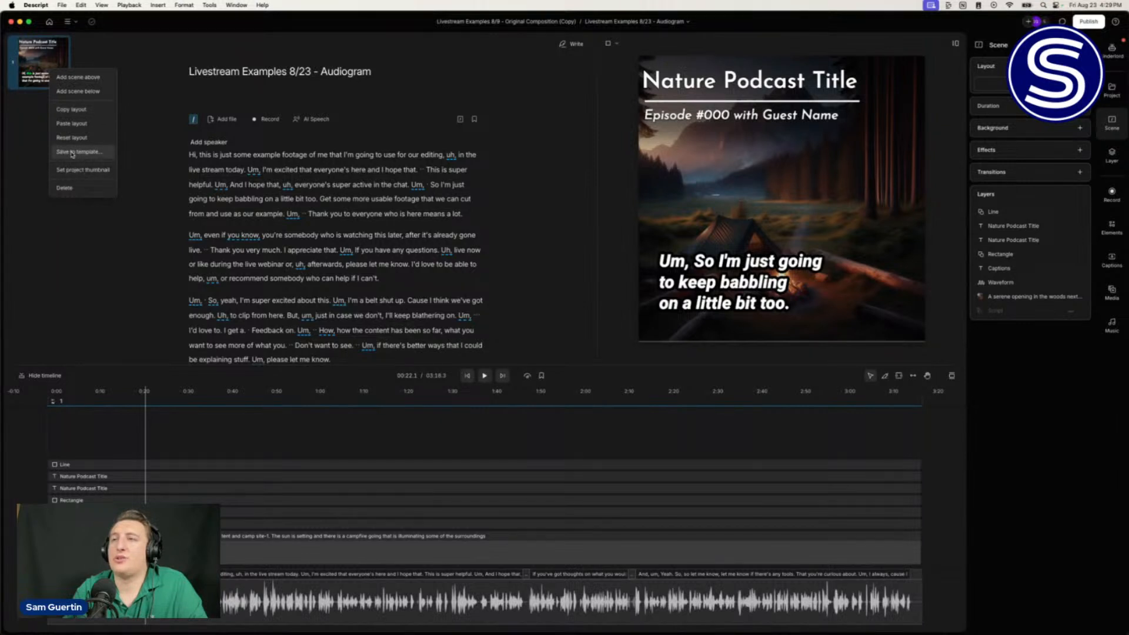
pyautogui.click(148, 127)
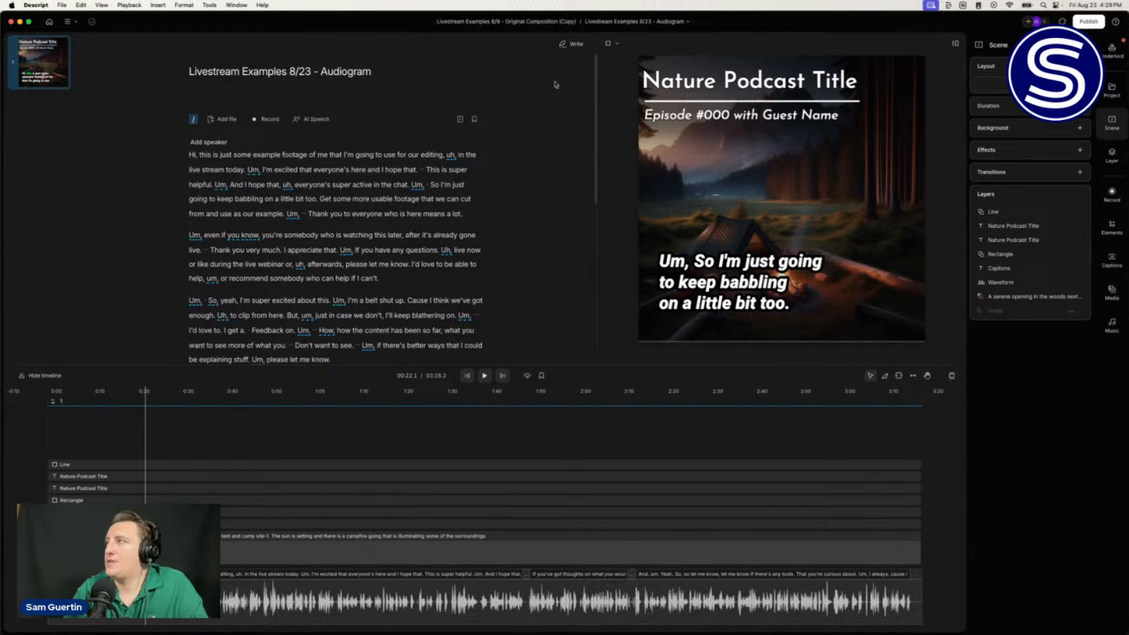
pyautogui.click(669, 24)
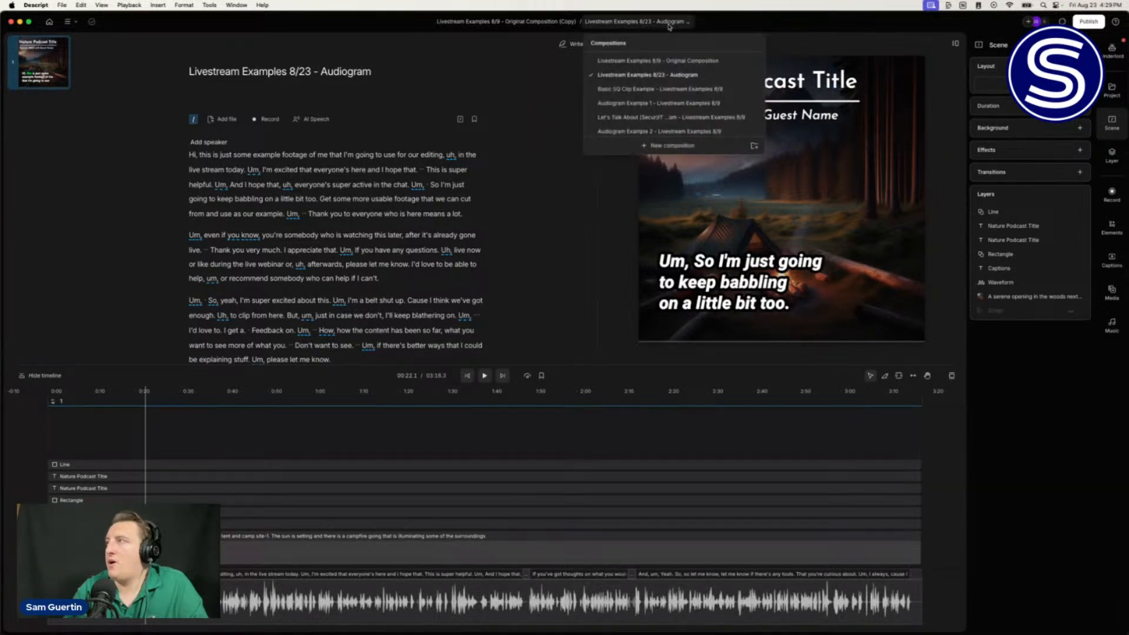
# Step: Switch to Livestream Examples 8/9 - Original Composition and duplicate it from its ⋮ menu
pyautogui.click(685, 60)
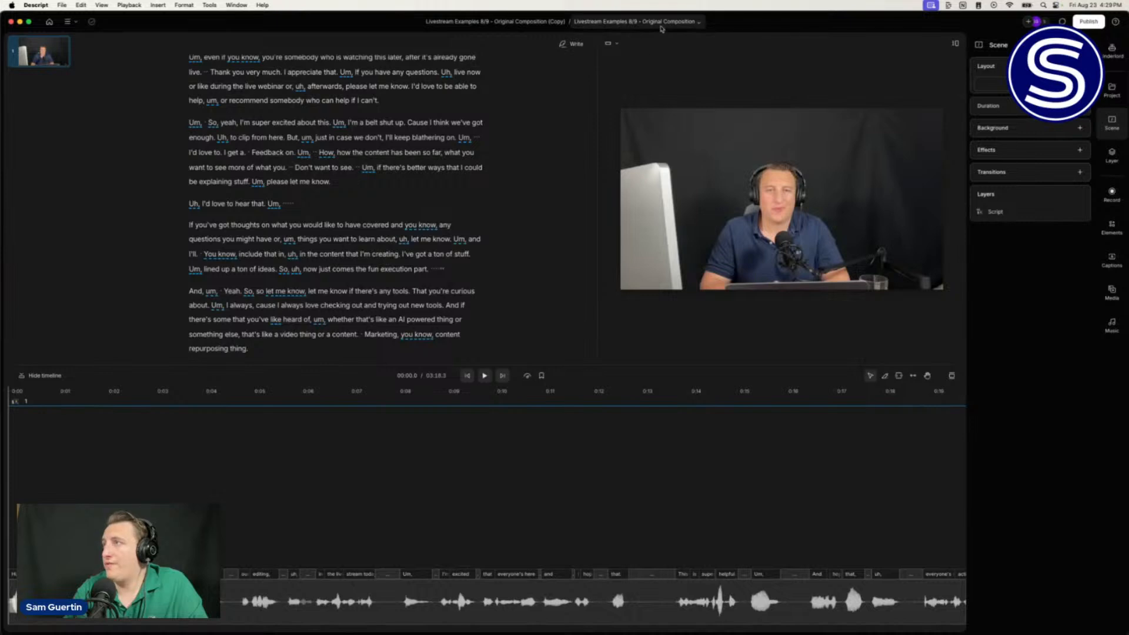
pyautogui.click(690, 23)
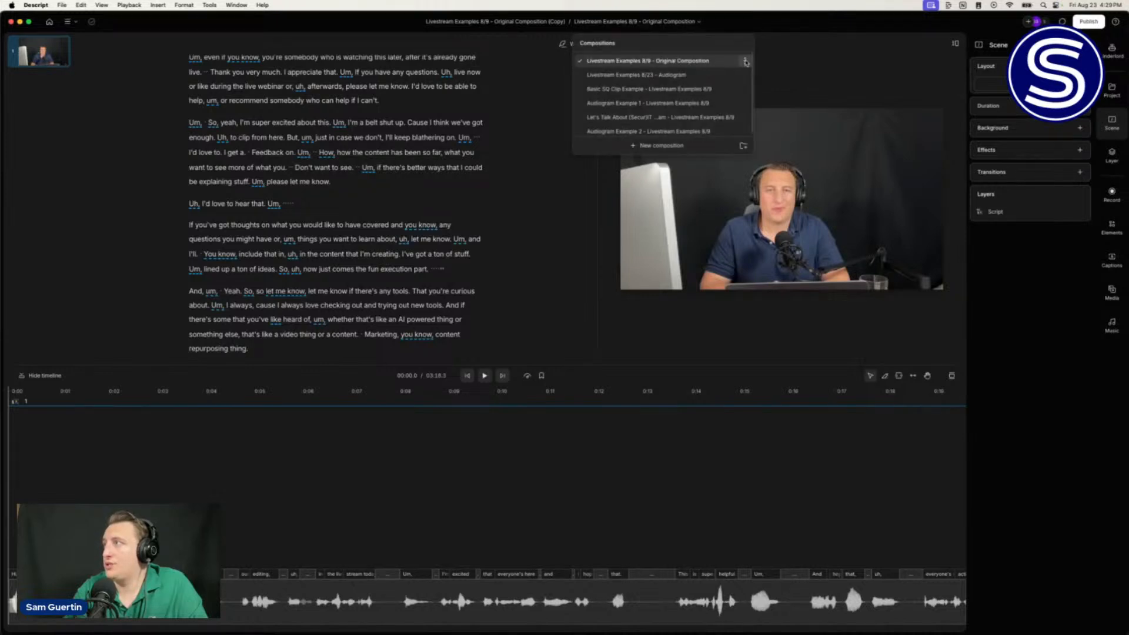
pyautogui.click(745, 61)
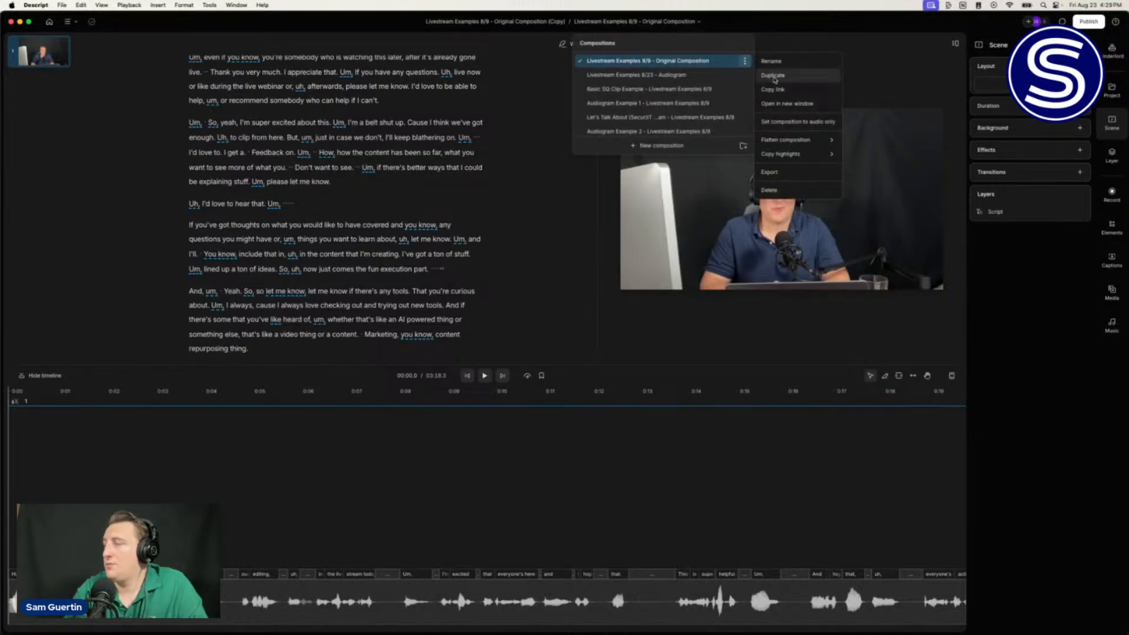
pyautogui.click(774, 76)
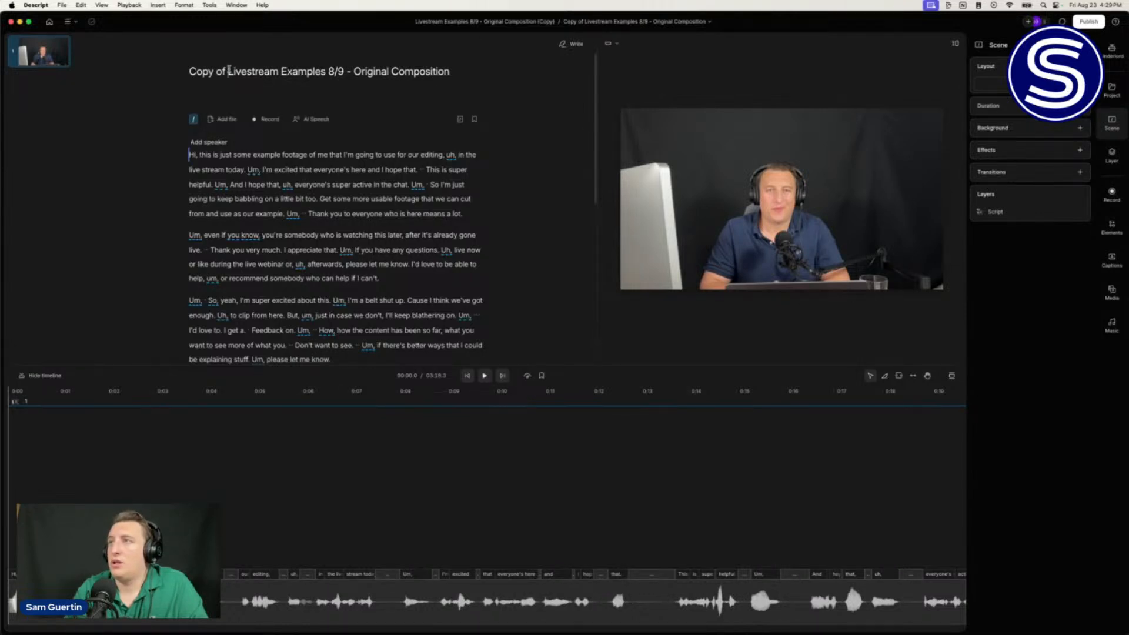
# Step: Remove 'Copy of' from the duplicate's title and change the date 8/9 to 8/23
pyautogui.click(230, 71)
pyautogui.press('BackSpace')
pyautogui.press('BackSpace')
pyautogui.press('BackSpace')
pyautogui.press('BackSpace')
pyautogui.press('BackSpace')
pyautogui.press('BackSpace')
pyautogui.press('BackSpace')
pyautogui.press('BackSpace')
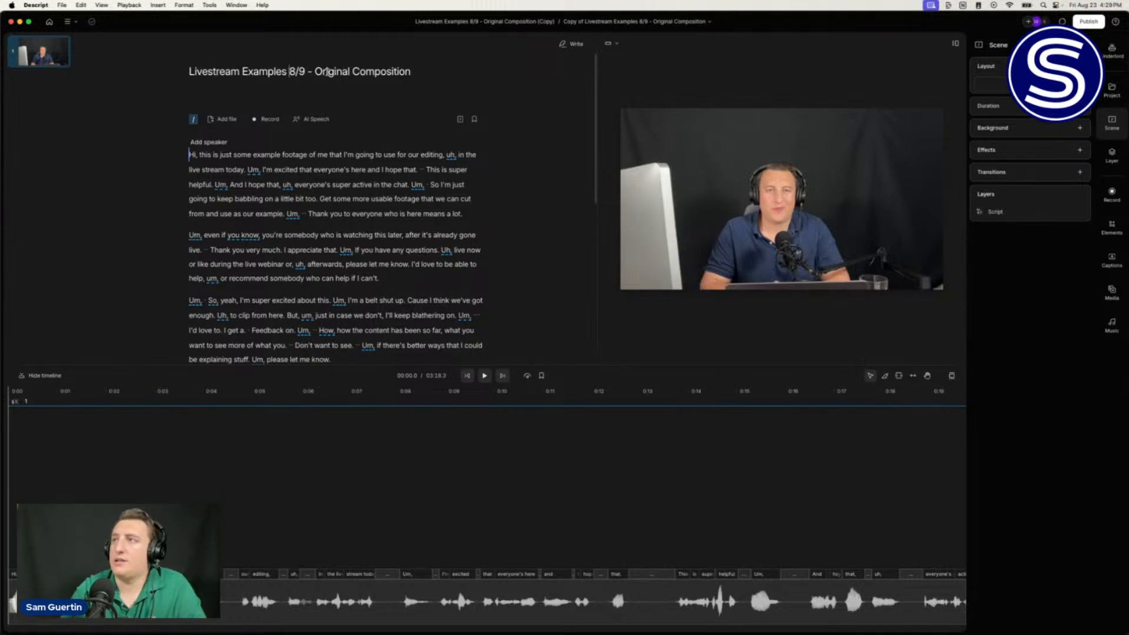
pyautogui.click(306, 71)
pyautogui.press('BackSpace')
pyautogui.write('23')
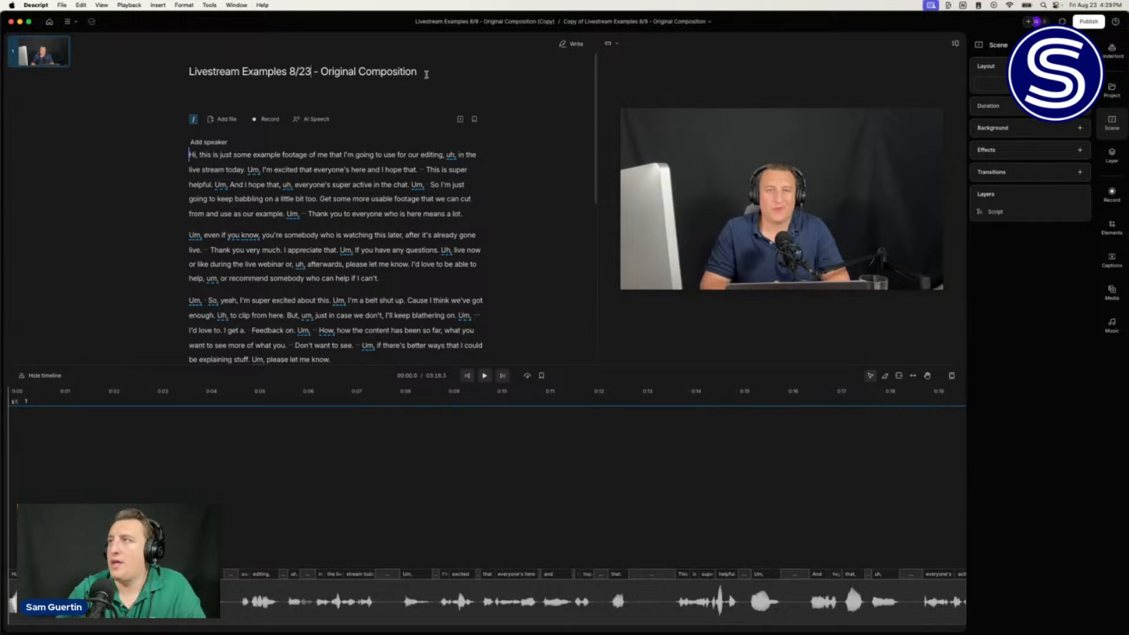
# Step: Replace 'Original Composition' with 'Vertical' in the title, giving 'Livestream Examples 8/23 - Vertical'
pyautogui.moveTo(419, 72); pyautogui.dragTo(321, 71)
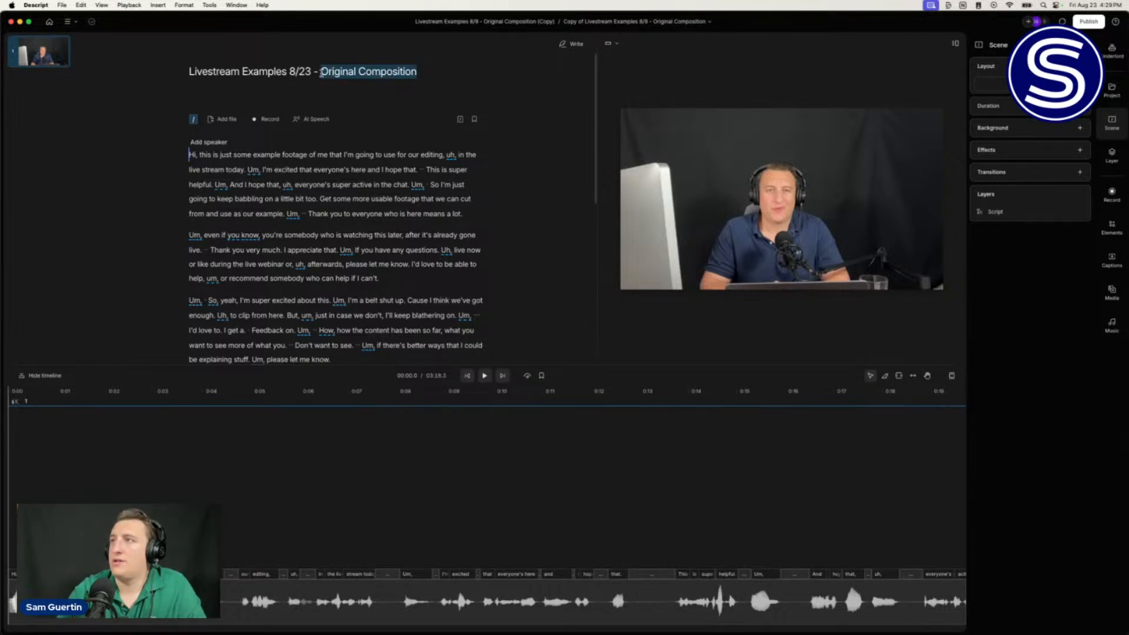
pyautogui.write('ertical')
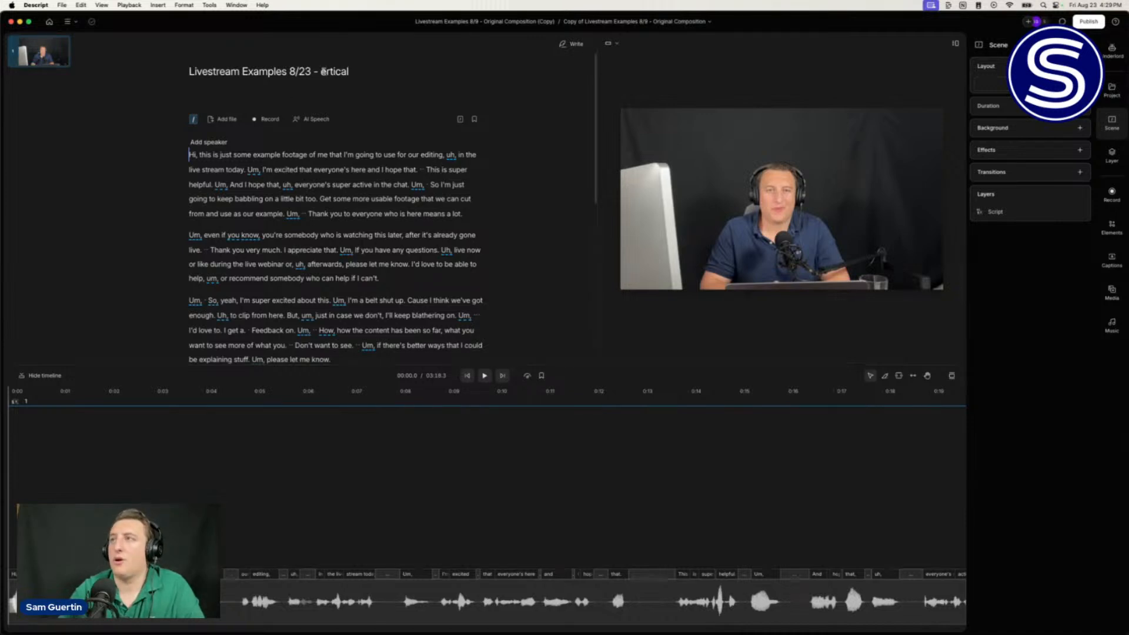
pyautogui.click(321, 71)
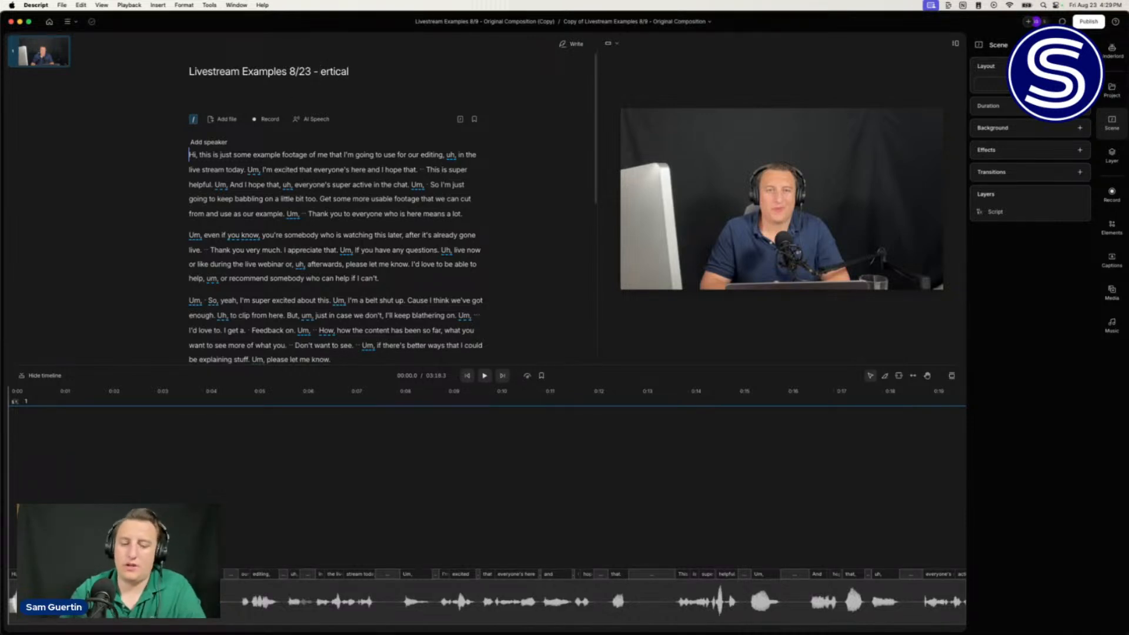
pyautogui.write('v\\')
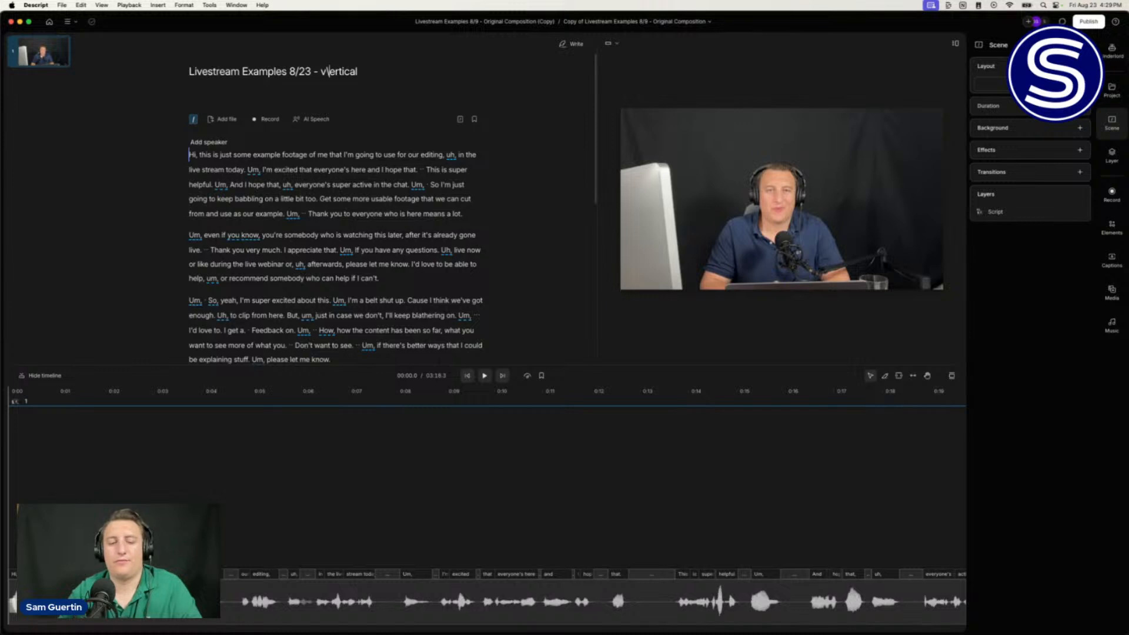
pyautogui.press('BackSpace')
pyautogui.press('BackSpace')
pyautogui.write('V')
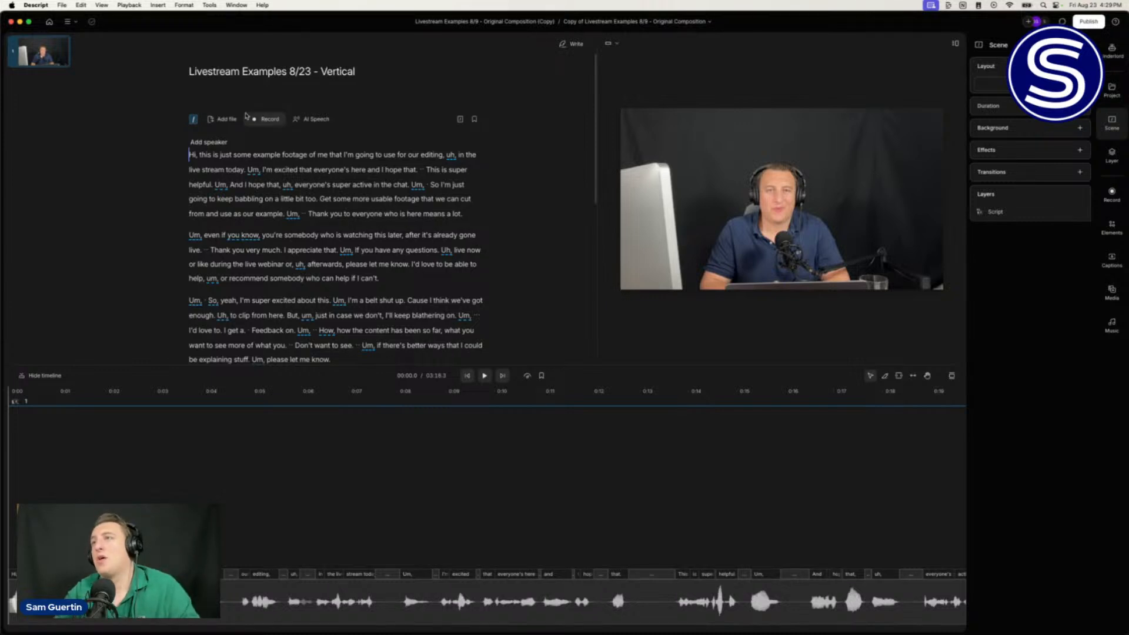
pyautogui.click(739, 196)
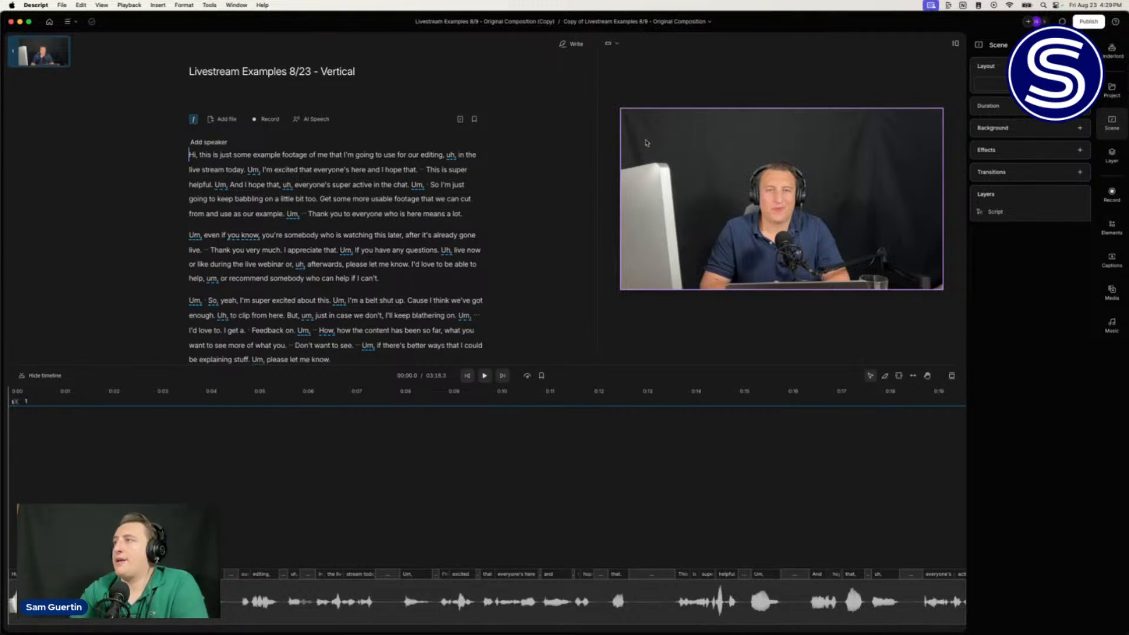
# Step: Switch the composition's aspect ratio to Portrait 9:16
pyautogui.click(617, 48)
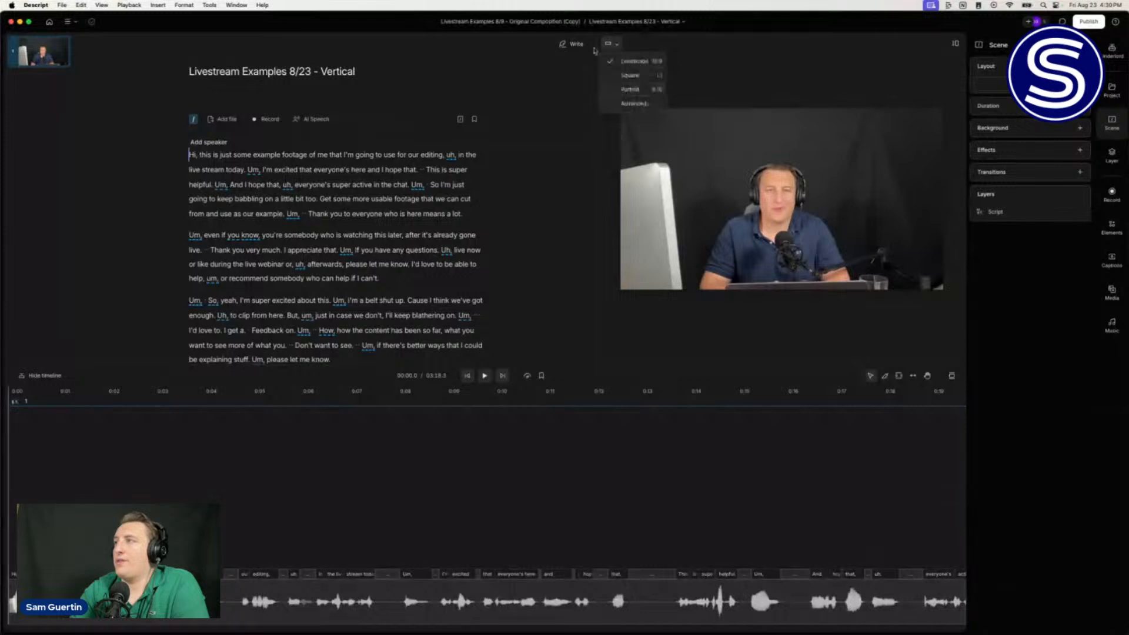
pyautogui.click(658, 51)
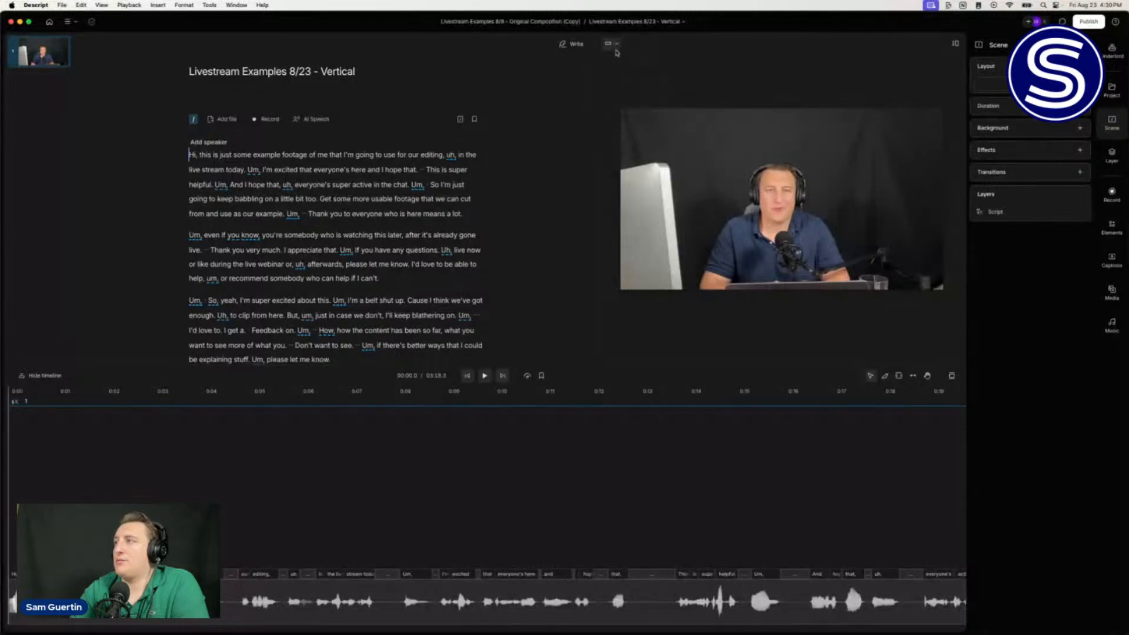
pyautogui.click(612, 44)
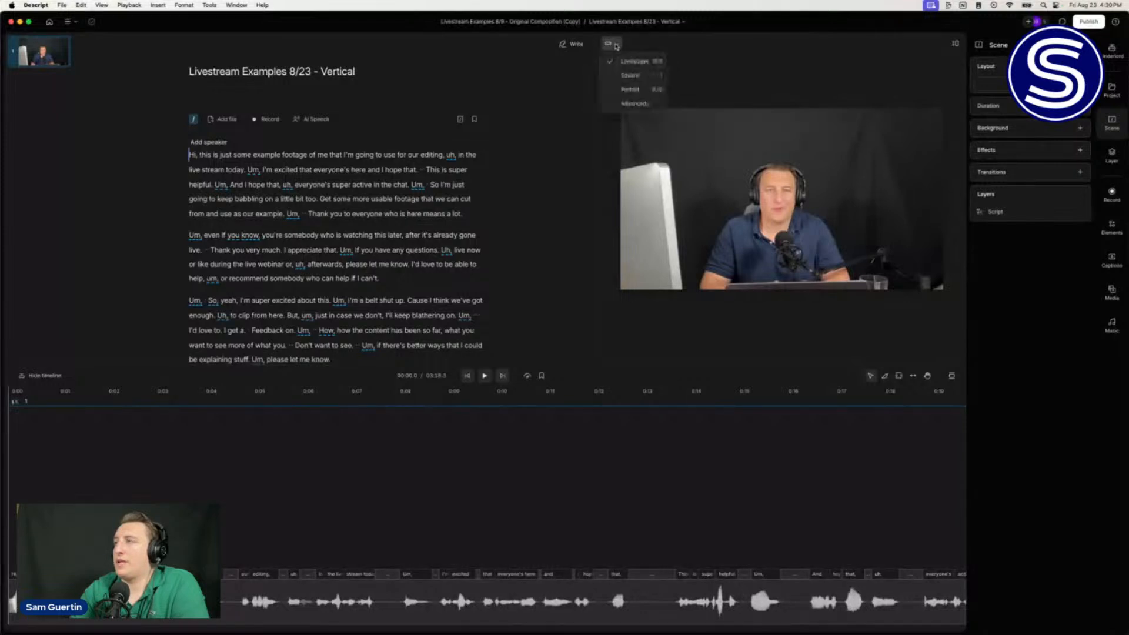
pyautogui.click(619, 92)
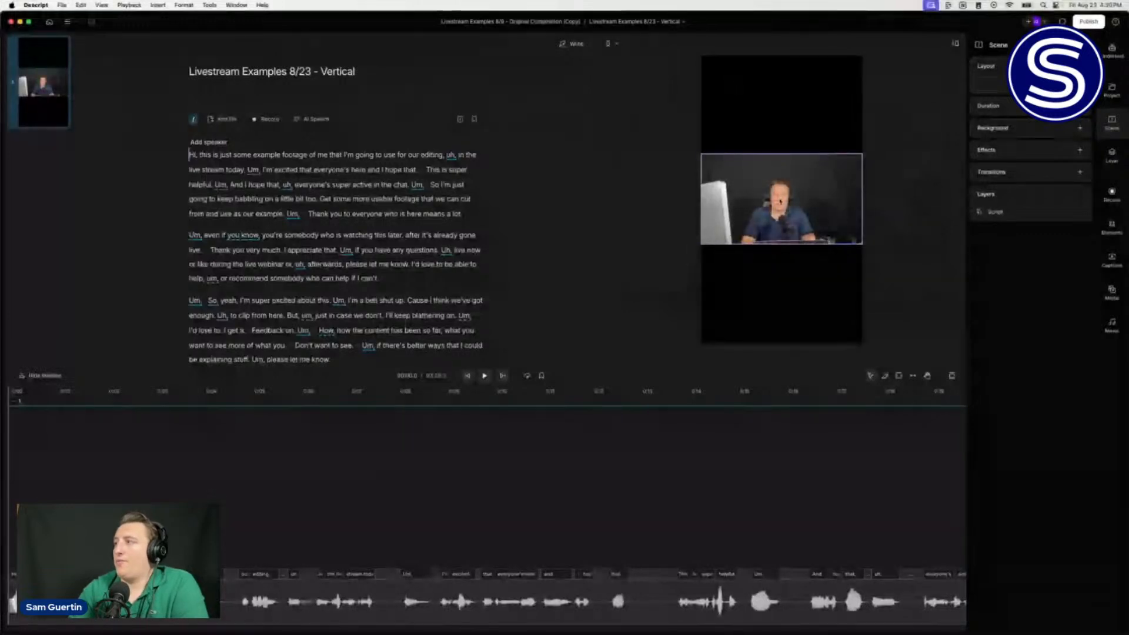
# Step: Select the letterboxed speaker video layer in the preview
pyautogui.click(709, 174)
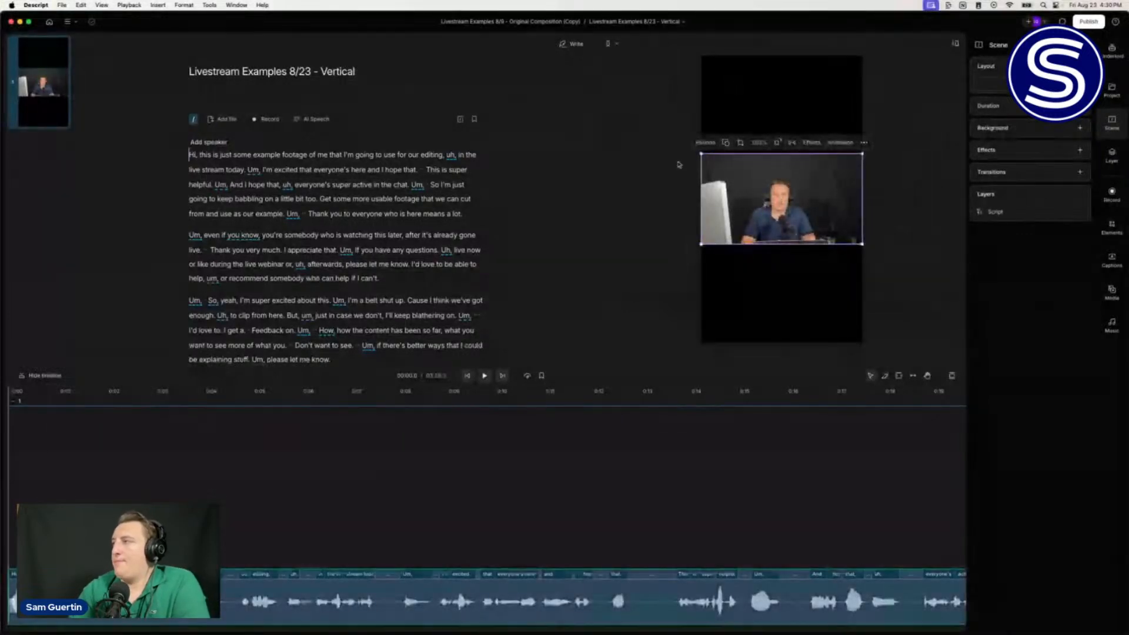
pyautogui.click(647, 123)
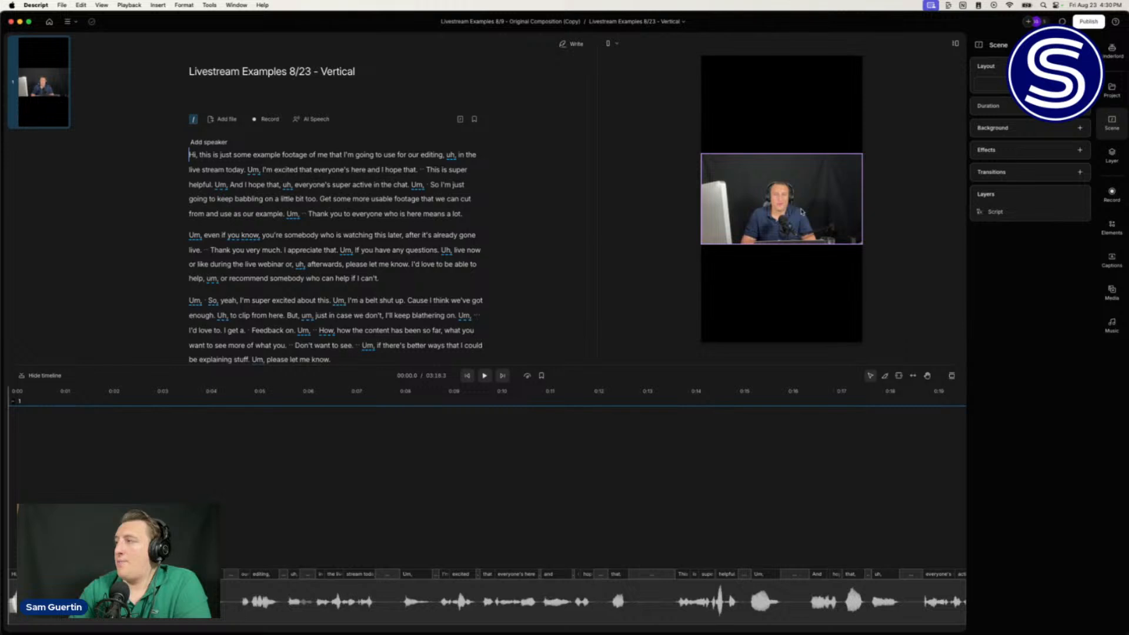
pyautogui.click(802, 211)
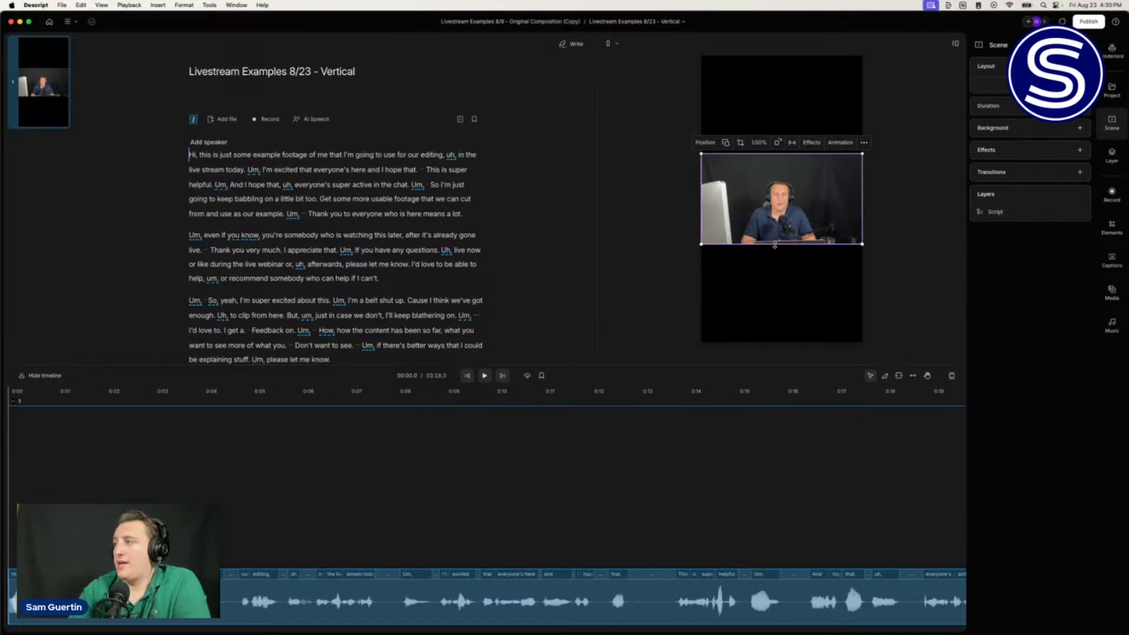
pyautogui.moveTo(771, 243); pyautogui.dragTo(768, 342)
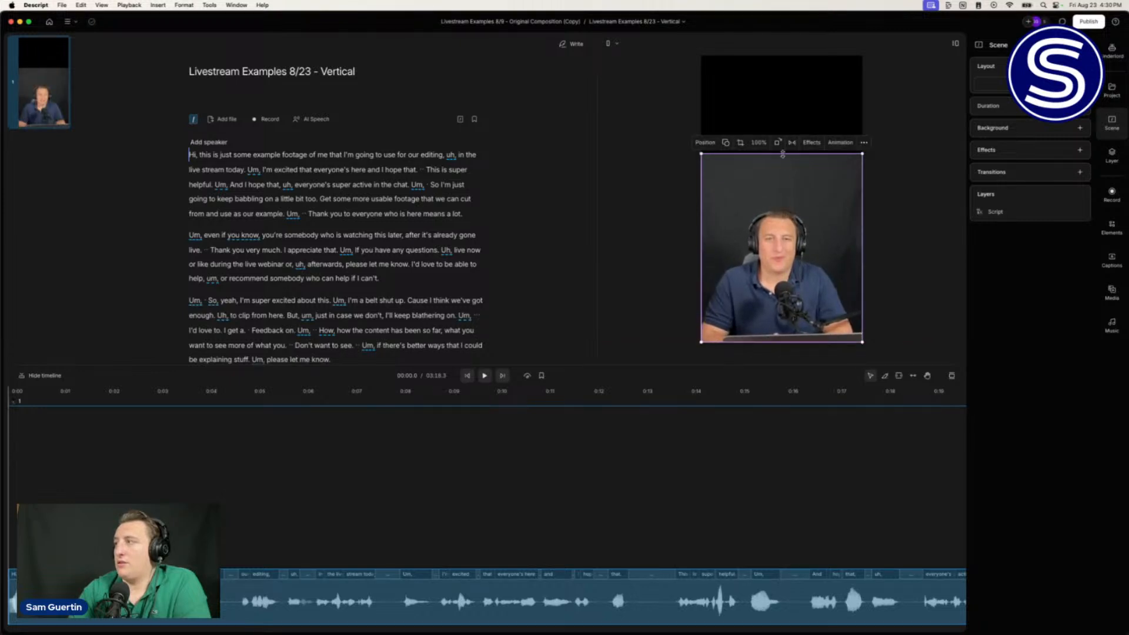
pyautogui.moveTo(781, 154); pyautogui.dragTo(782, 54)
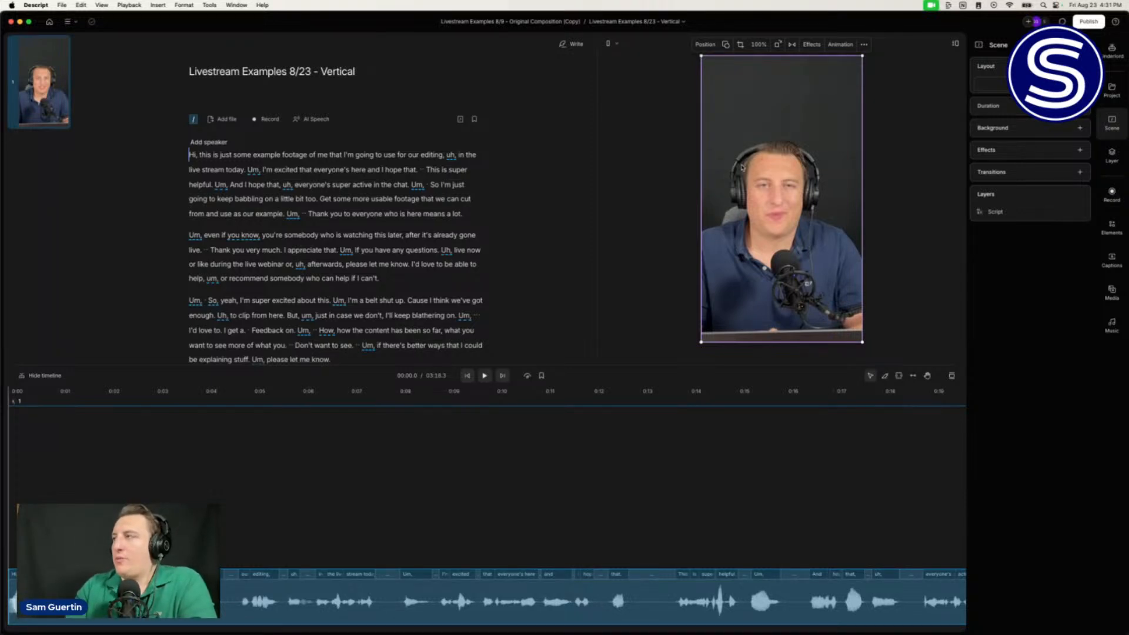
pyautogui.moveTo(767, 56); pyautogui.dragTo(761, 140)
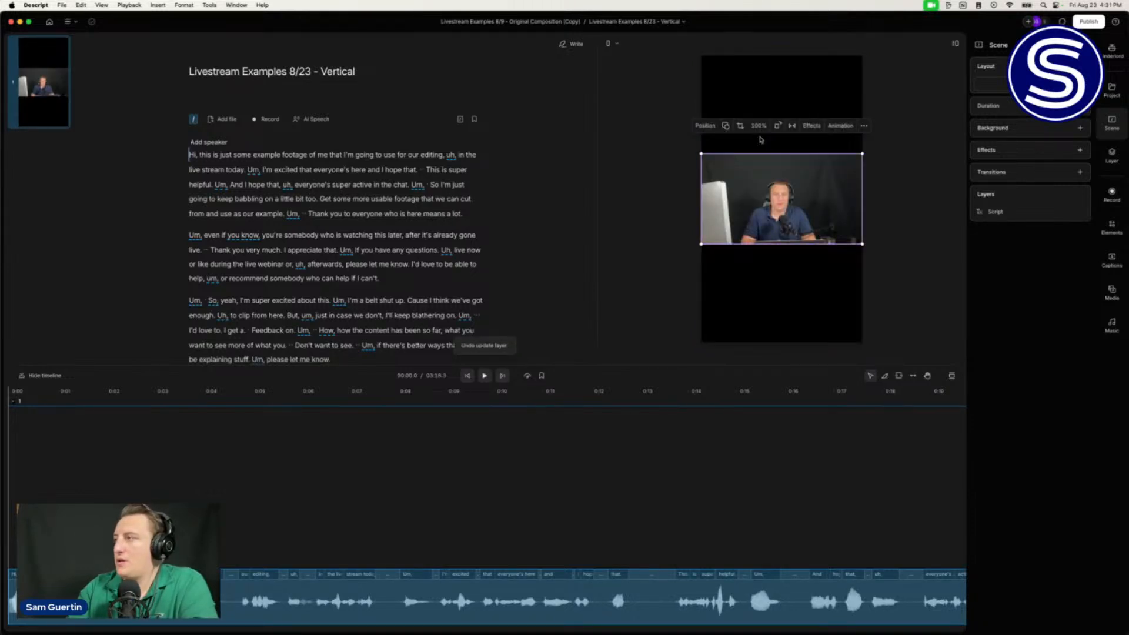
# Step: Select the speaker video layer on the vertical canvas
pyautogui.click(624, 202)
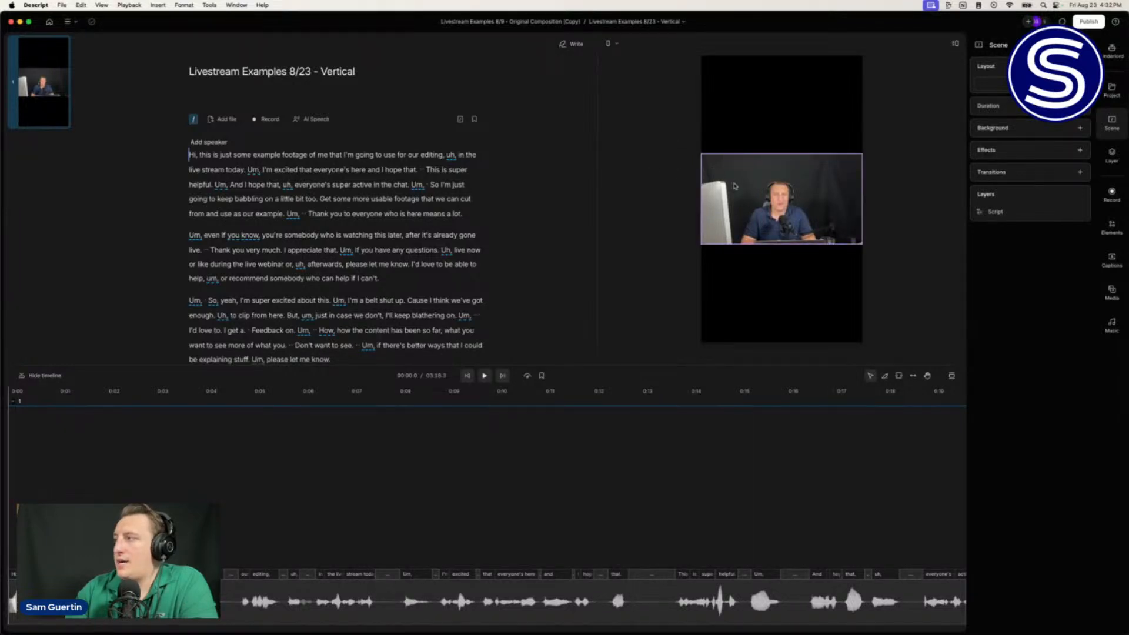
pyautogui.click(734, 186)
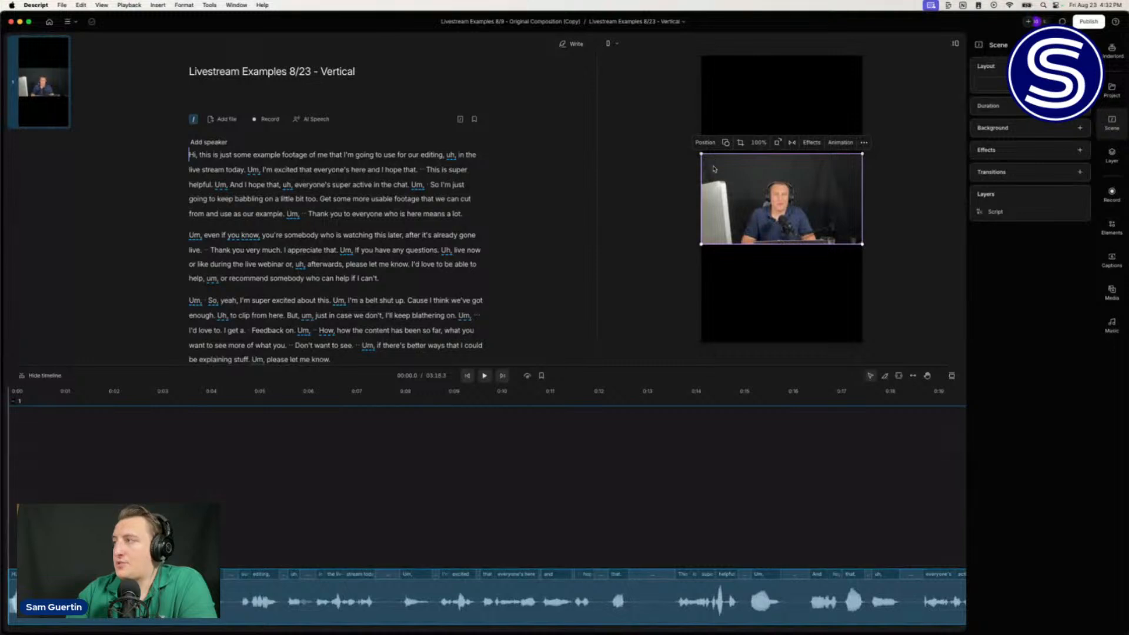
pyautogui.click(638, 165)
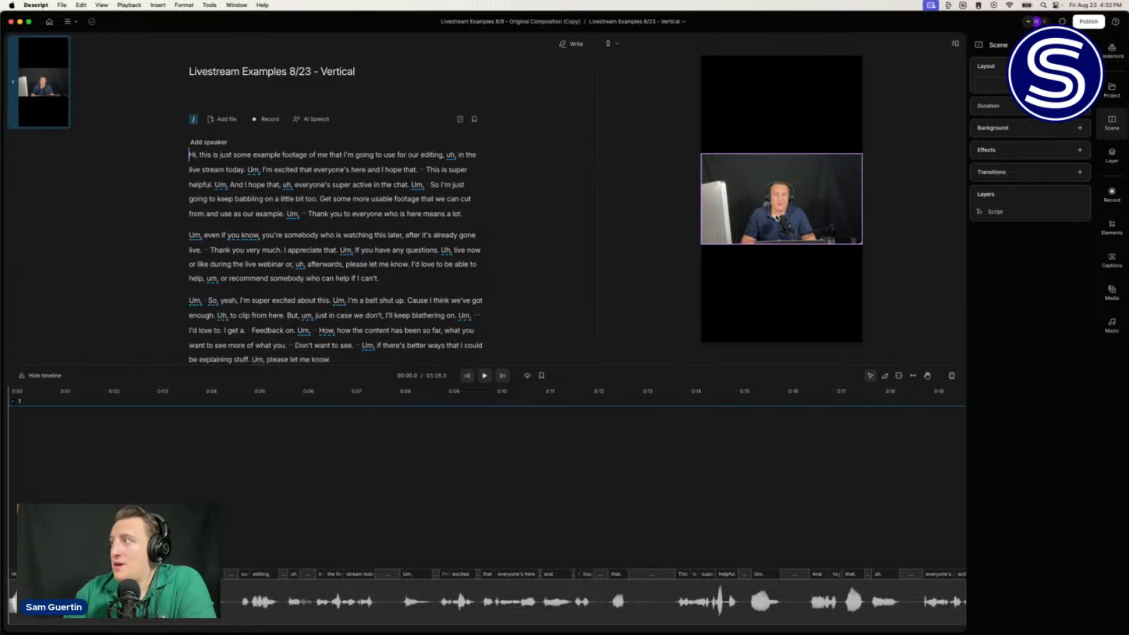
pyautogui.click(779, 199)
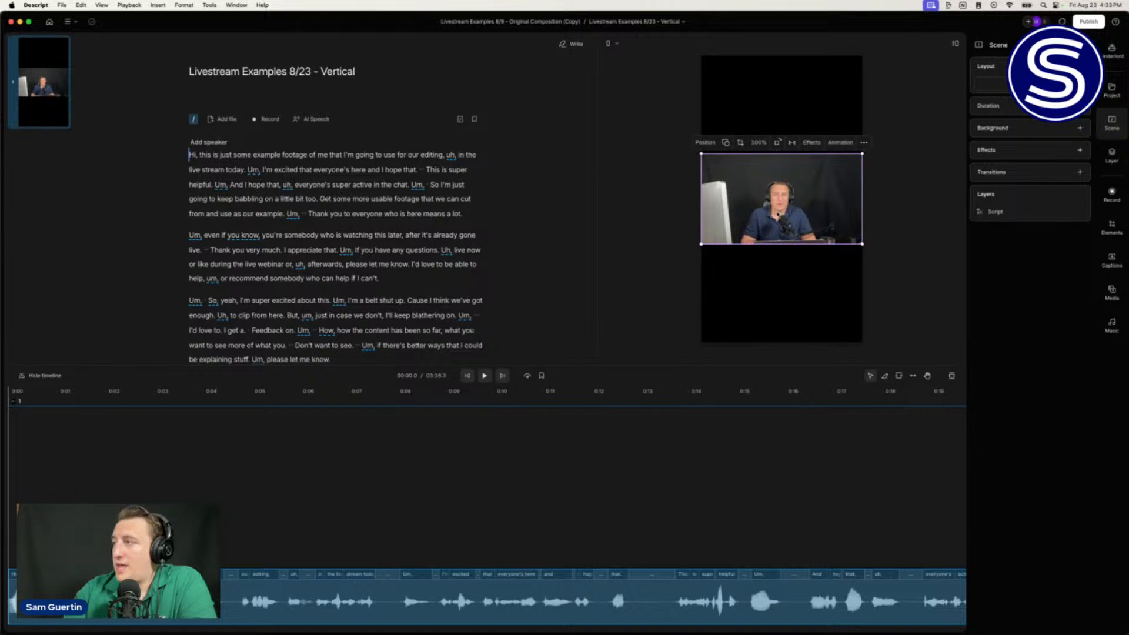
# Step: Move the video to the frame top, extend its top edge up, and zoom to 166%
pyautogui.moveTo(777, 216)
pyautogui.mouseDown()
pyautogui.moveTo(777, 170)
pyautogui.moveTo(786, 227)
pyautogui.mouseUp()
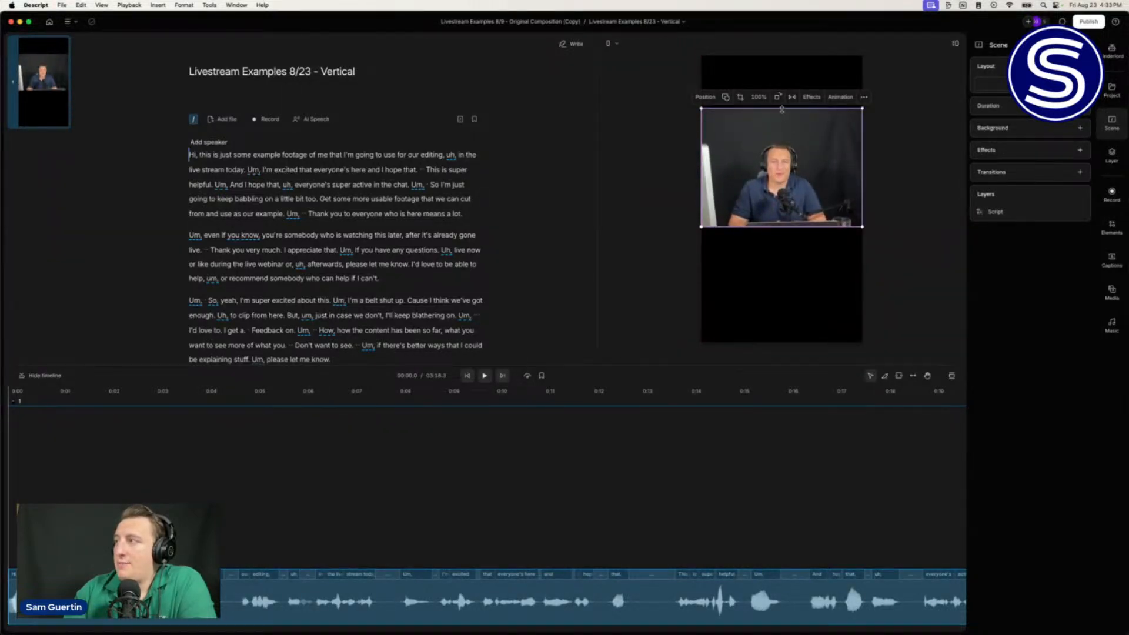
pyautogui.moveTo(783, 108); pyautogui.dragTo(783, 56)
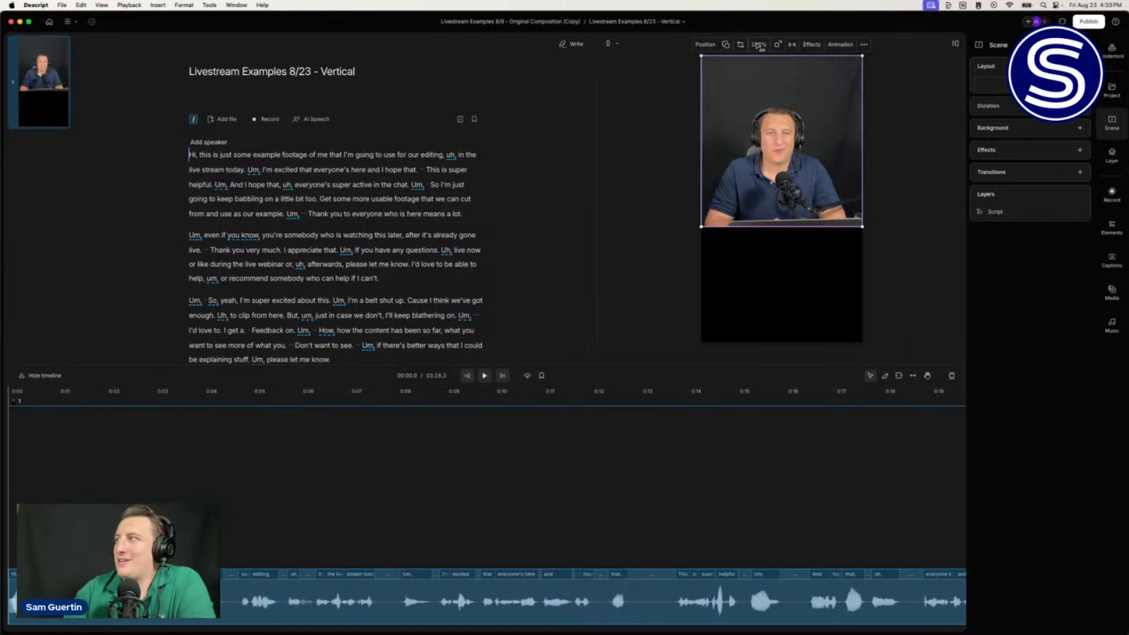
pyautogui.moveTo(760, 47); pyautogui.dragTo(759, 42)
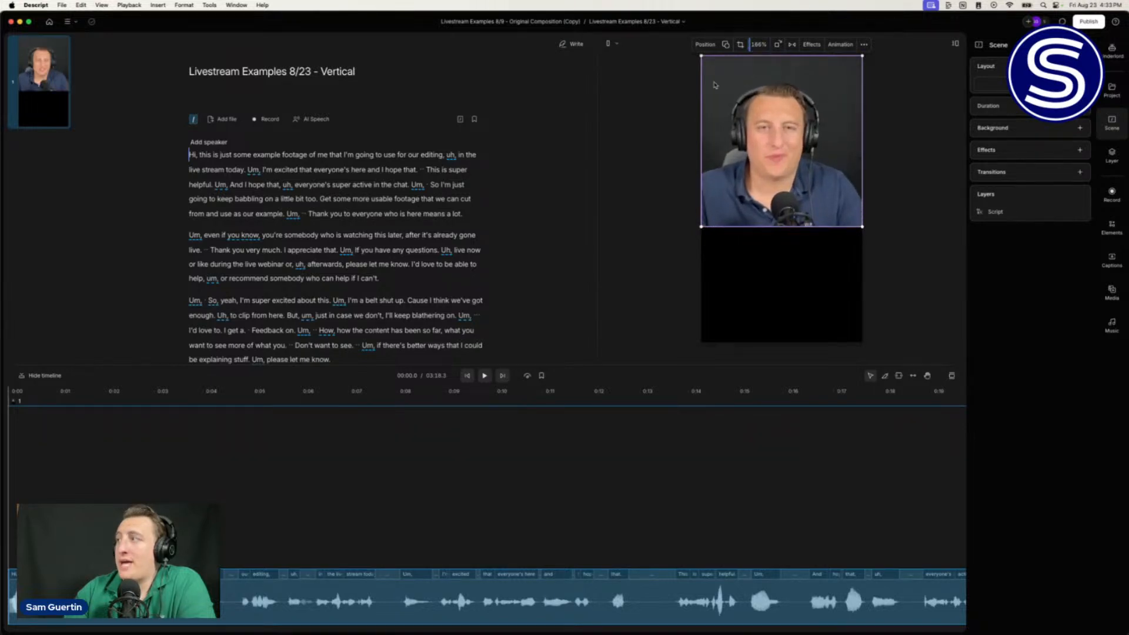
# Step: Crop the speaker video at 145% zoom with the footage nudged slightly upward
pyautogui.doubleClick(783, 151)
pyautogui.moveTo(783, 151); pyautogui.dragTo(789, 142)
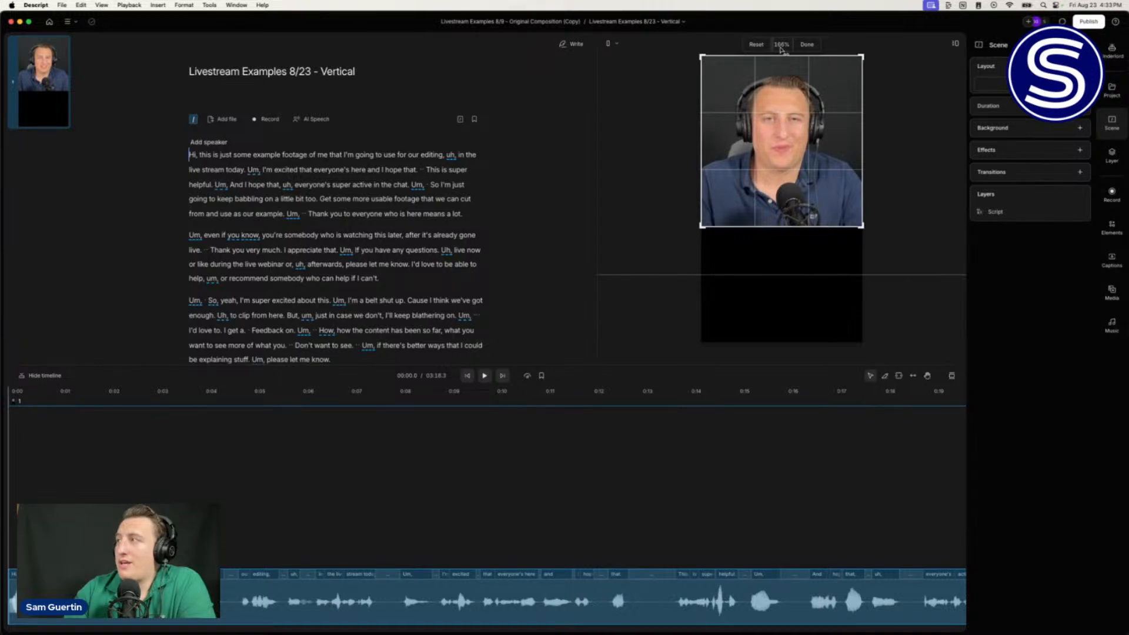
pyautogui.moveTo(781, 49); pyautogui.dragTo(776, 43)
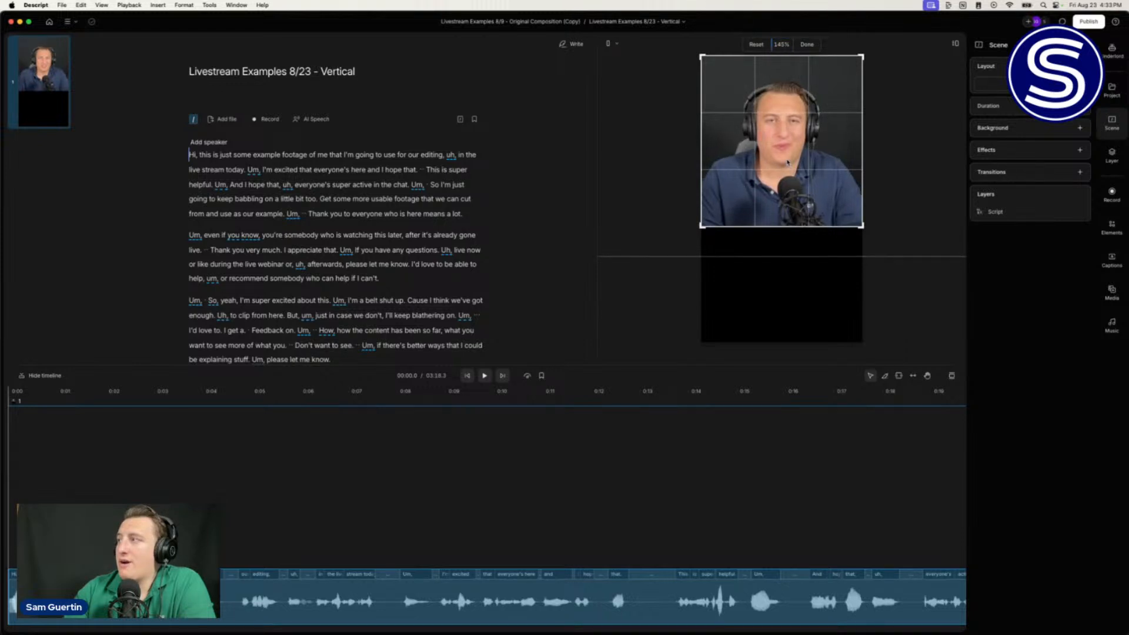
pyautogui.moveTo(788, 163); pyautogui.dragTo(788, 158)
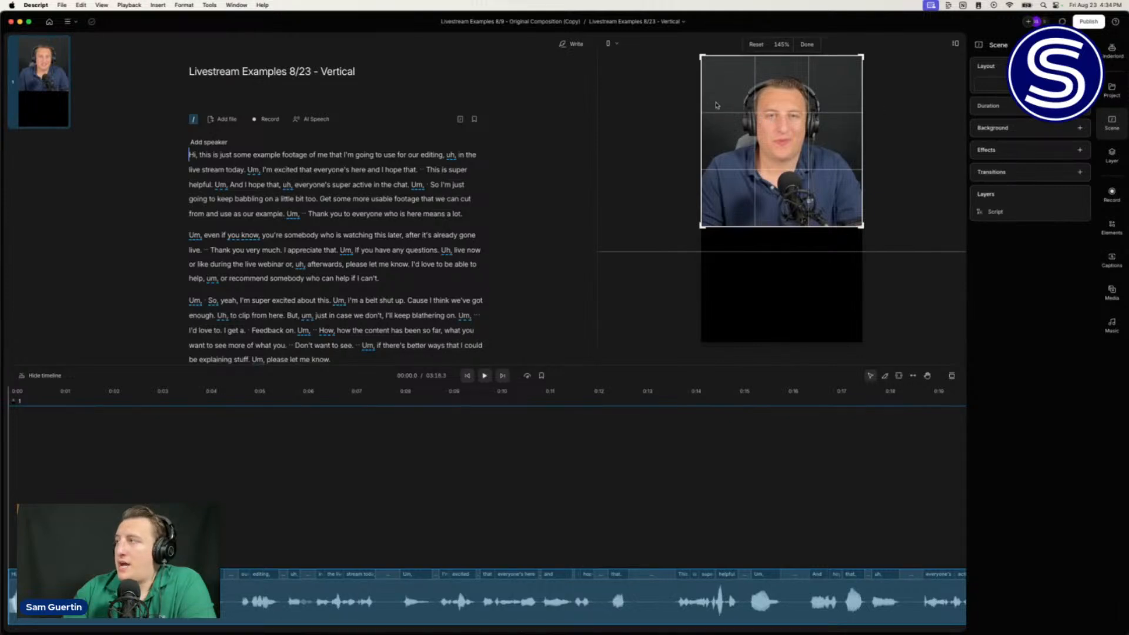
pyautogui.click(807, 44)
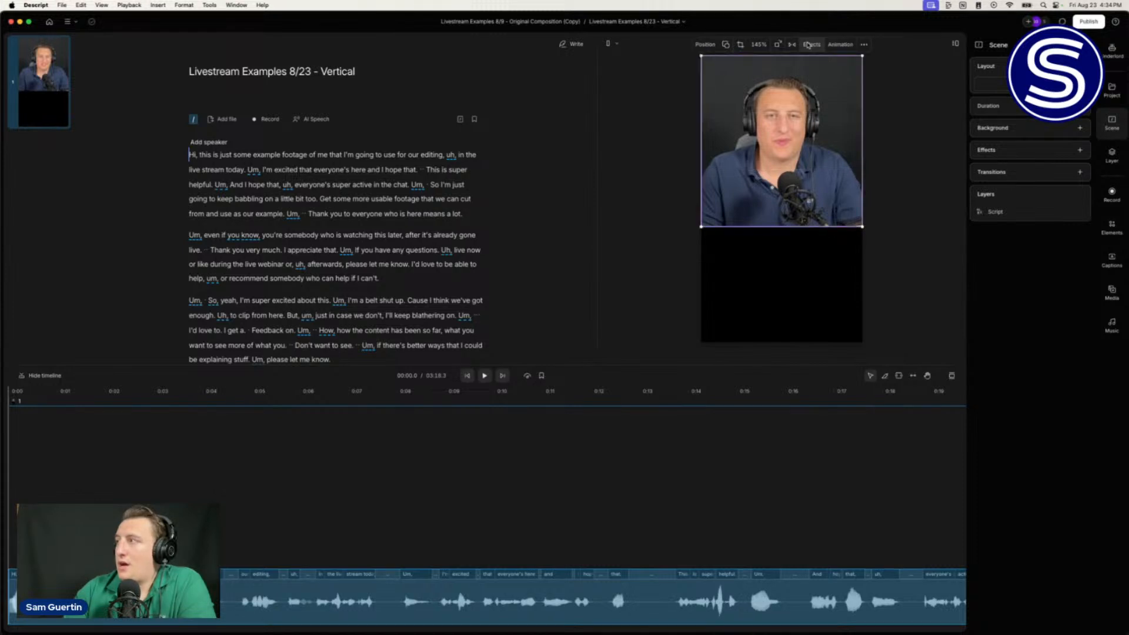
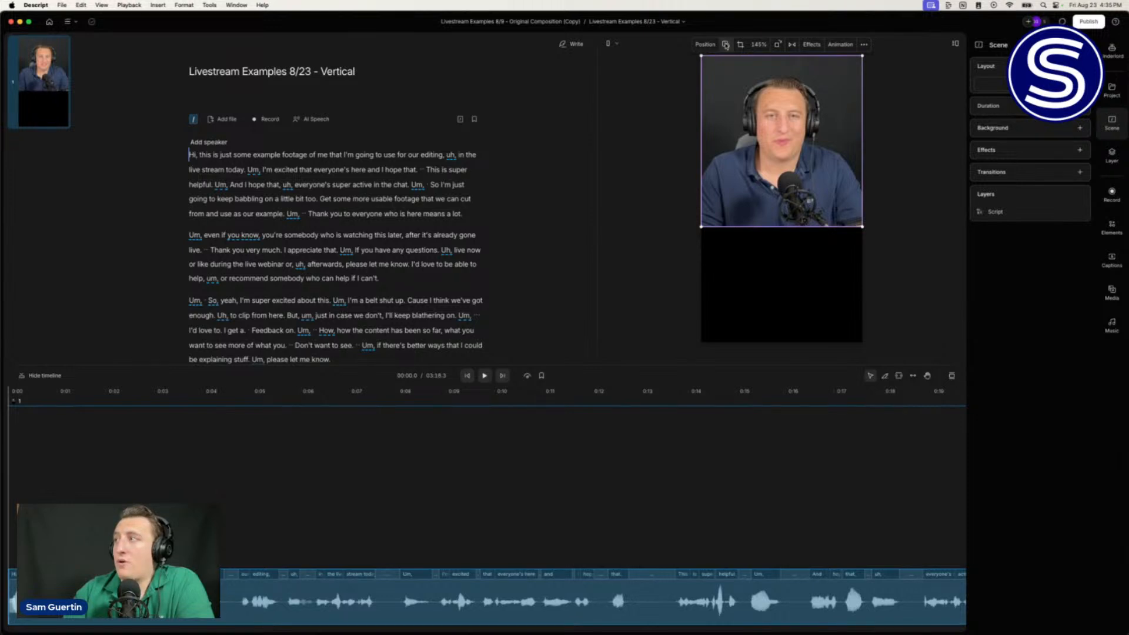
# Step: Leave the video's frame shape unchanged and bring up the Elements library
pyautogui.click(726, 45)
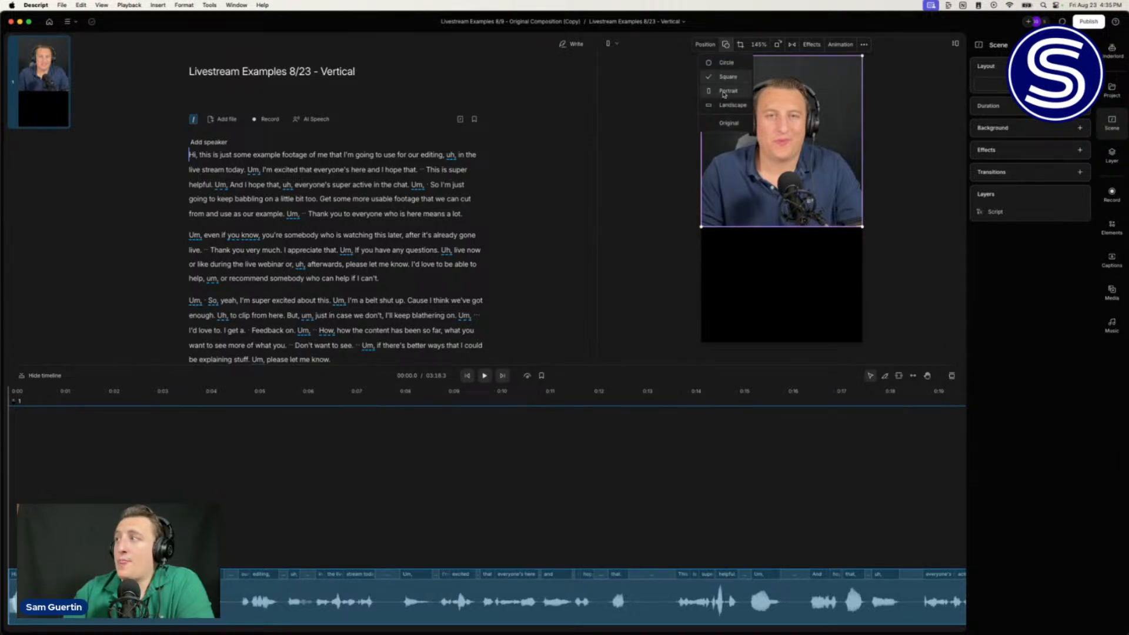
pyautogui.click(944, 120)
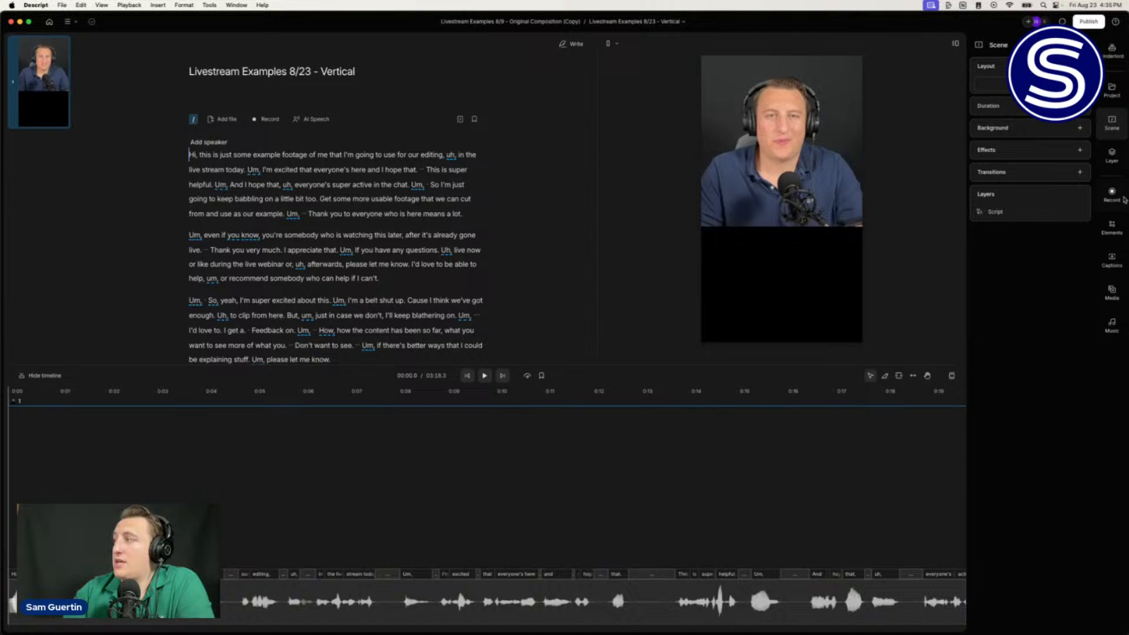
pyautogui.click(1117, 234)
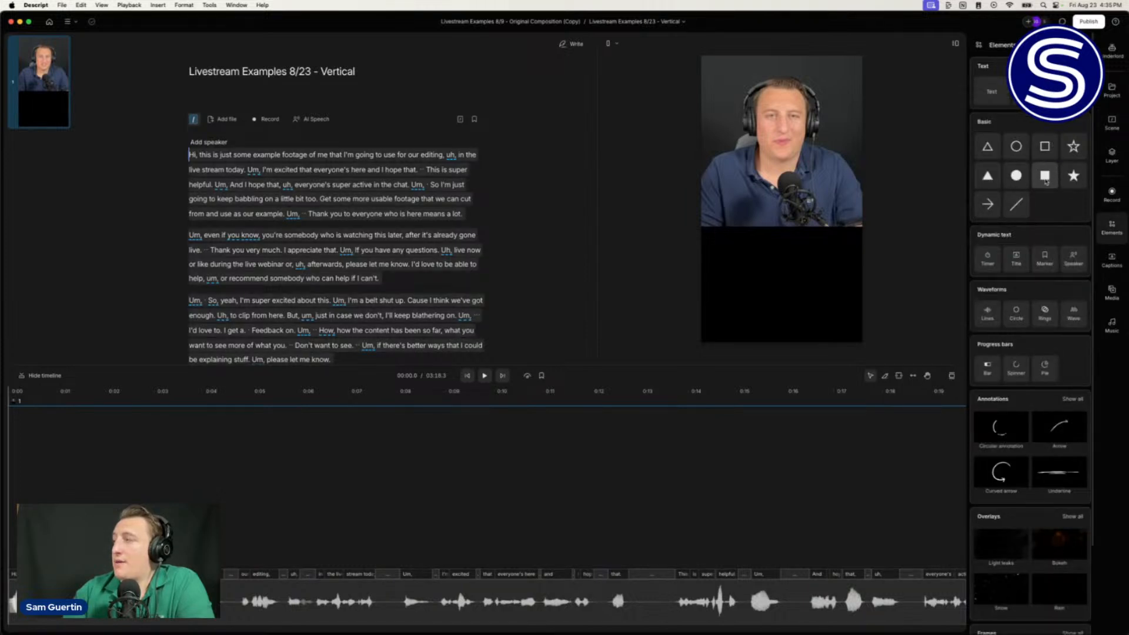
# Step: Add a trial black square bar at the top of the frame, then delete it
pyautogui.click(1045, 175)
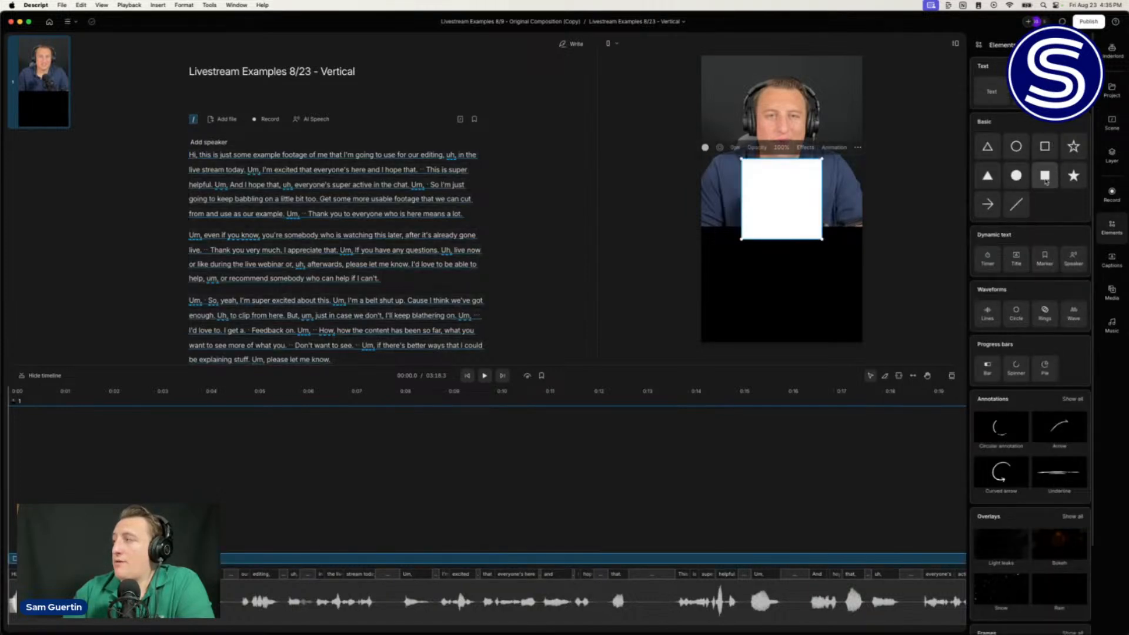
pyautogui.click(705, 147)
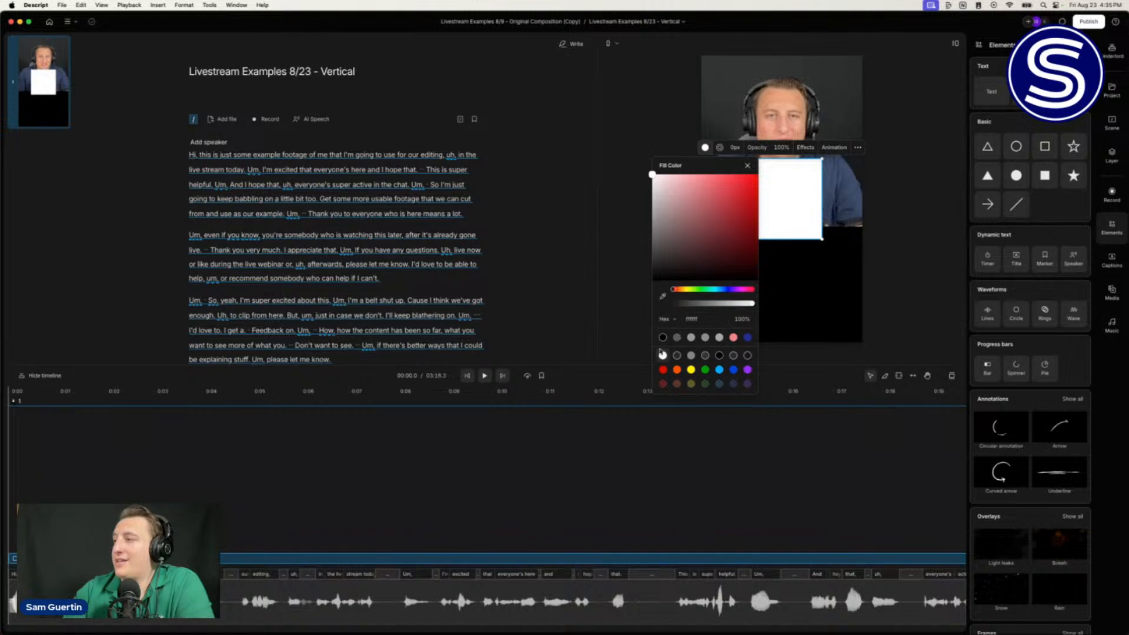
pyautogui.click(663, 337)
pyautogui.moveTo(815, 185); pyautogui.dragTo(814, 36)
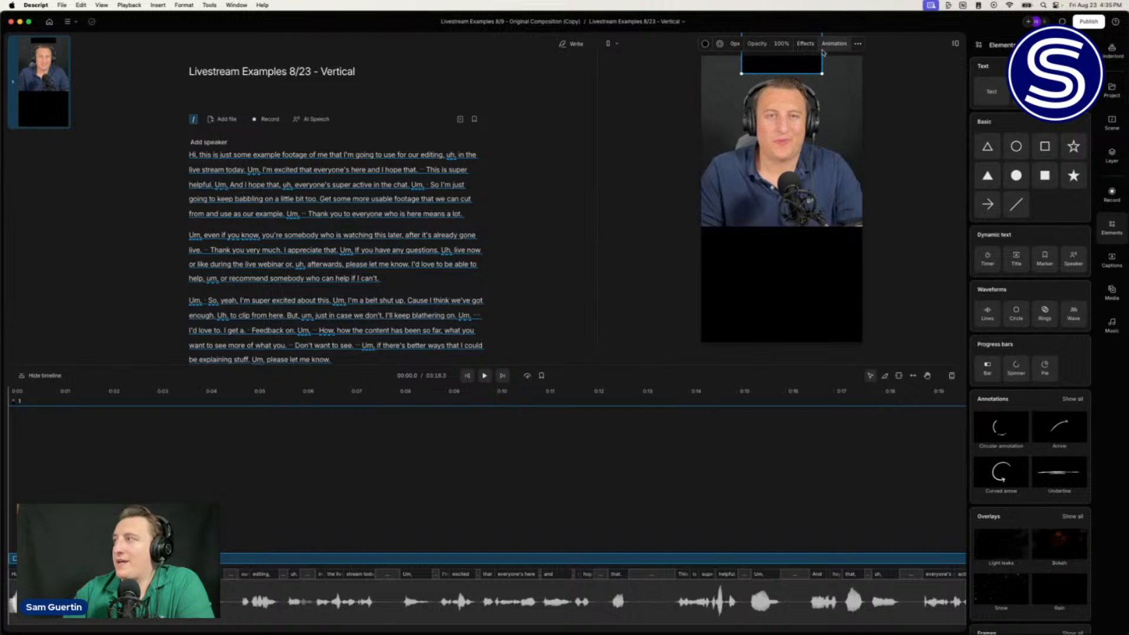
pyautogui.moveTo(781, 69); pyautogui.dragTo(781, 72)
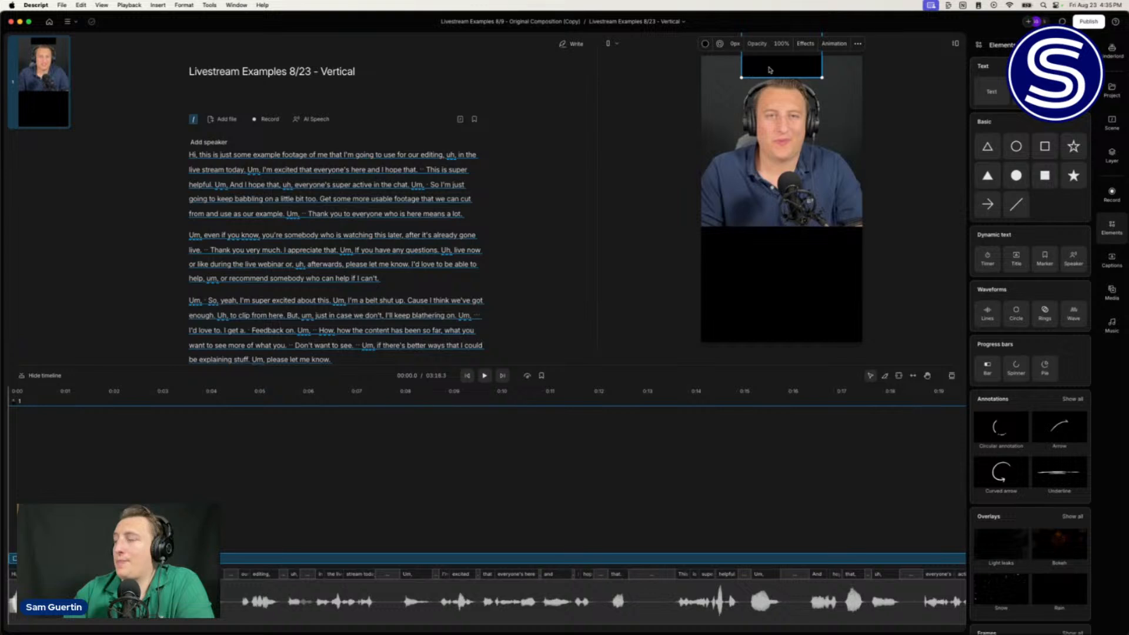
pyautogui.moveTo(769, 70); pyautogui.dragTo(770, 66)
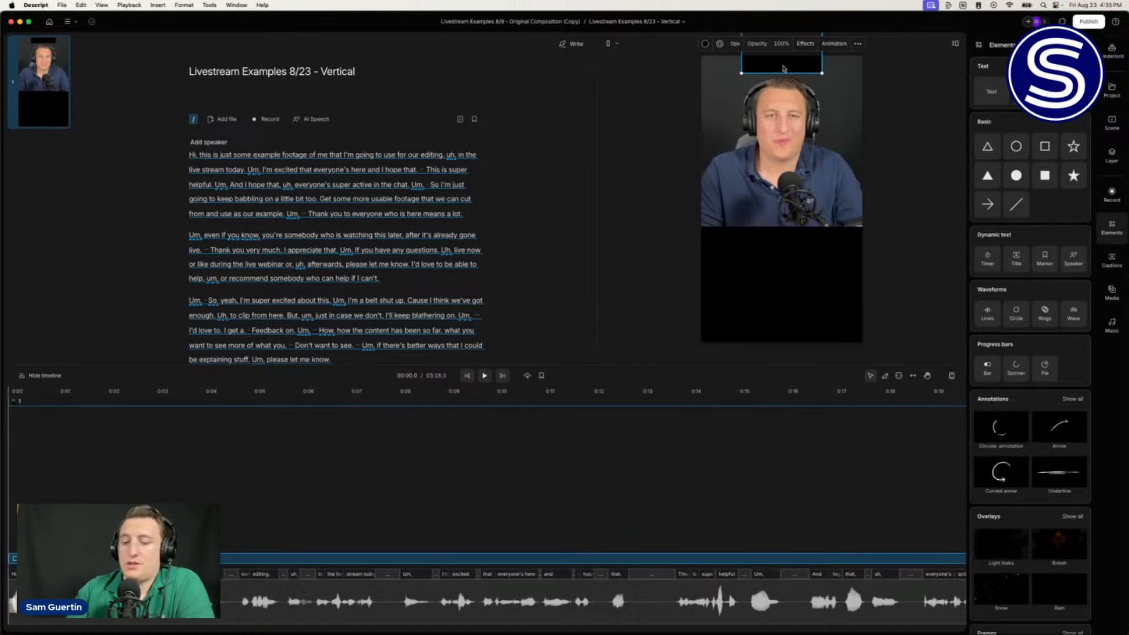
pyautogui.press('Delete')
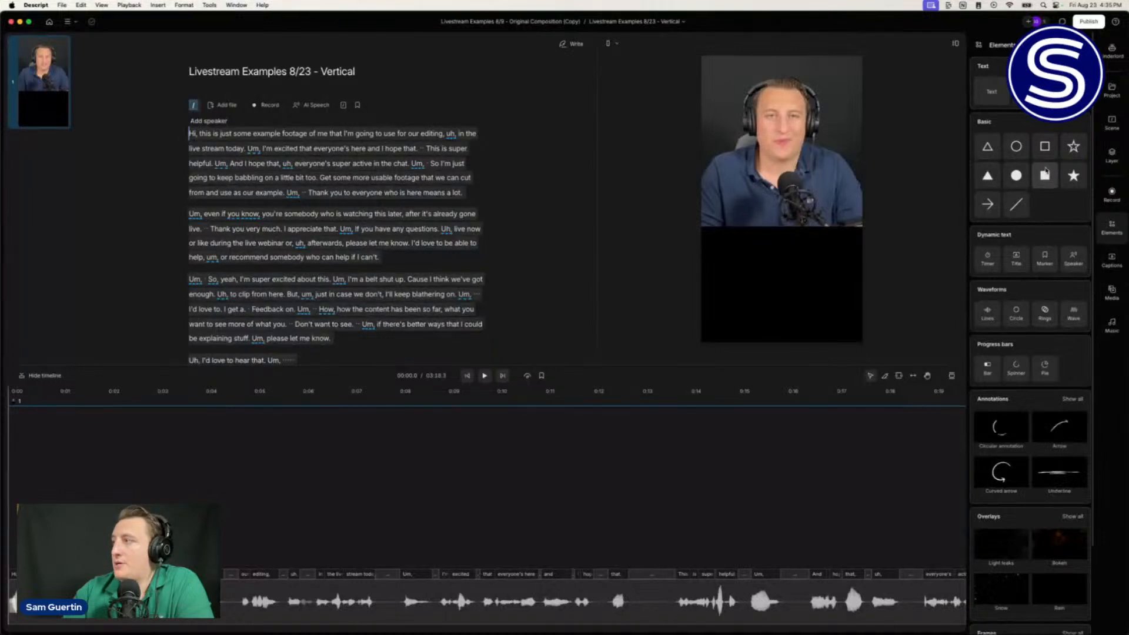
# Step: Add a rectangle sized to cover the empty lower area of the frame
pyautogui.click(1045, 174)
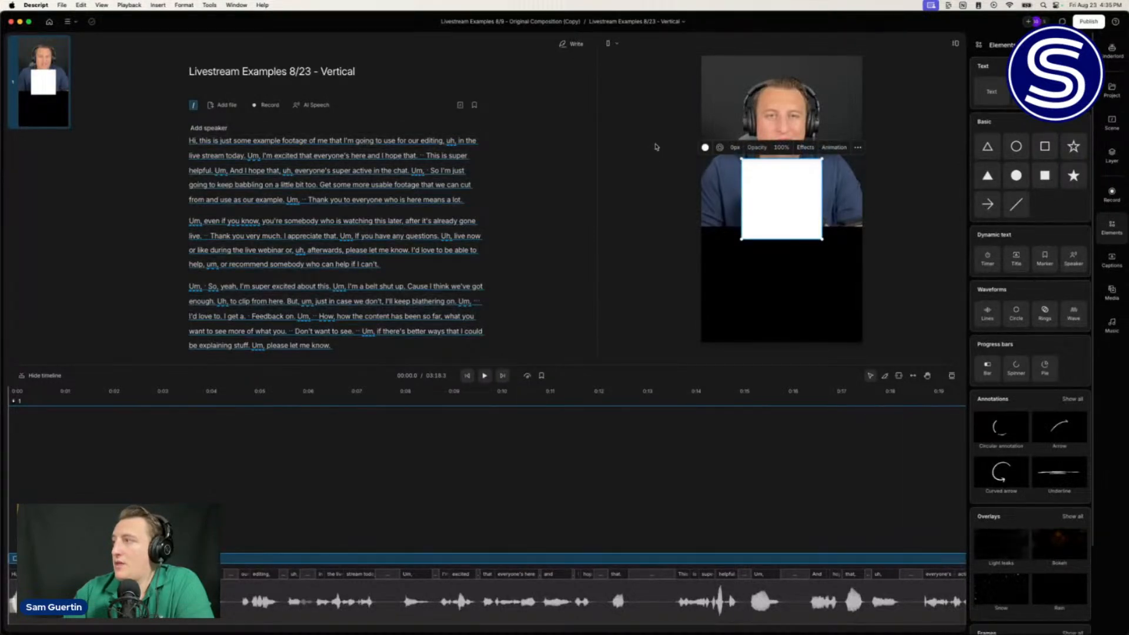
pyautogui.moveTo(812, 175); pyautogui.dragTo(860, 305)
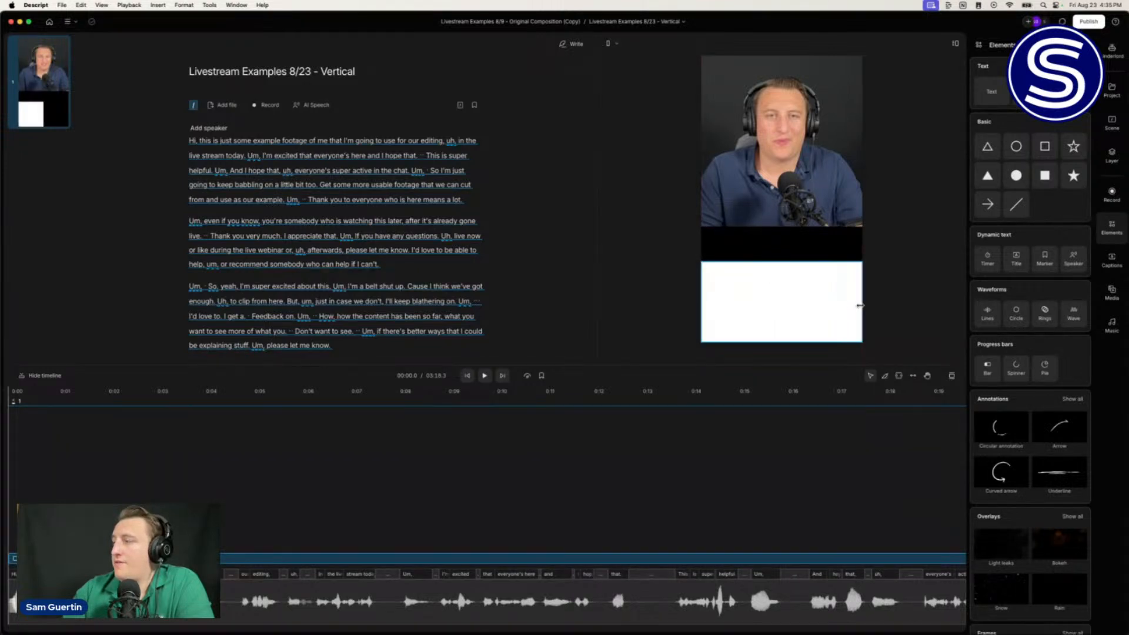
pyautogui.moveTo(783, 261); pyautogui.dragTo(783, 226)
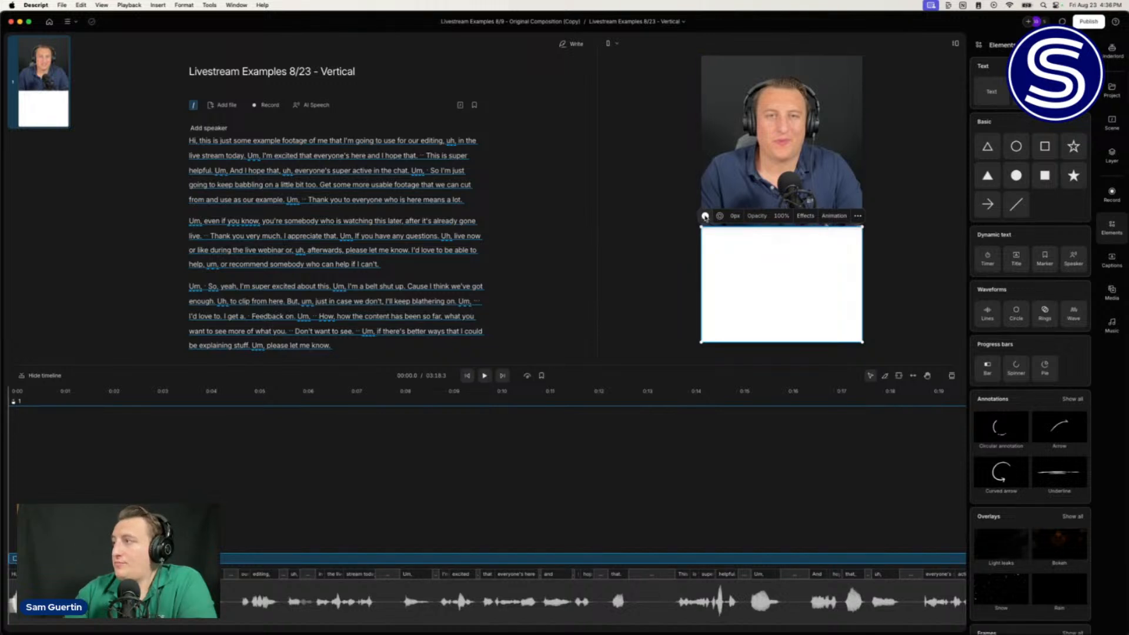
# Step: Fill the rectangle with saturated magenta, ff00ca
pyautogui.click(705, 216)
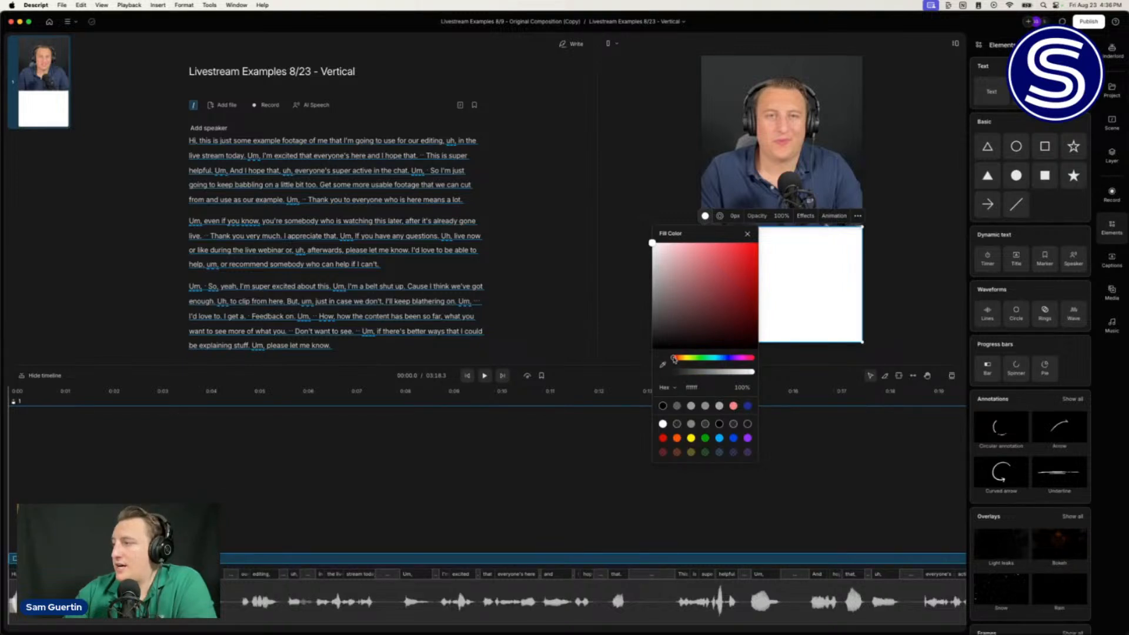
pyautogui.moveTo(674, 360); pyautogui.dragTo(744, 372)
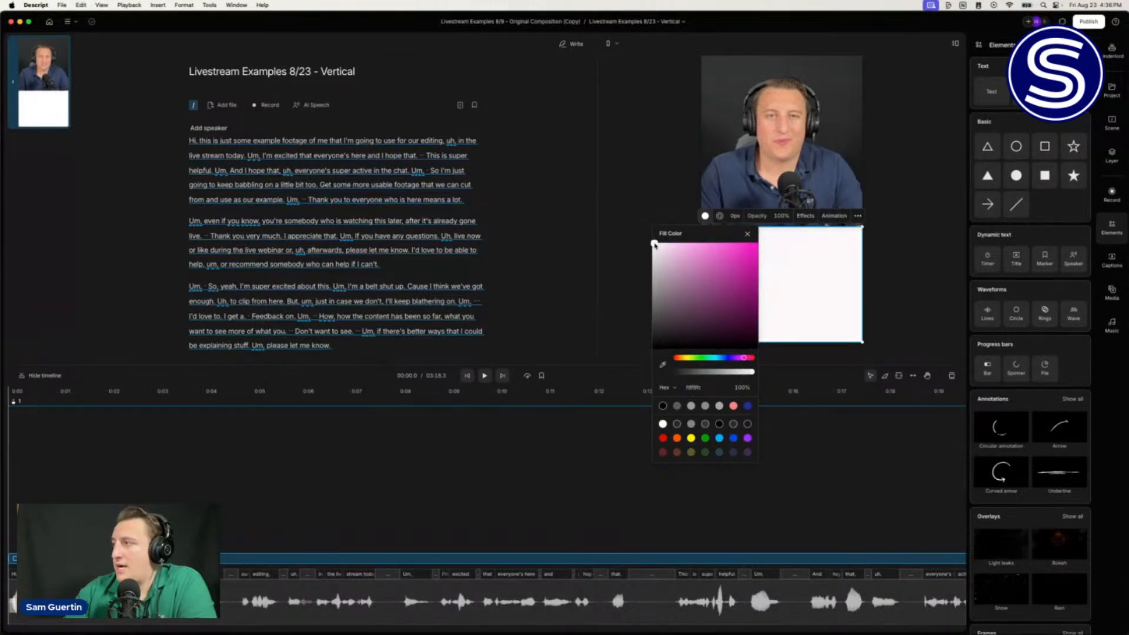
pyautogui.moveTo(653, 244); pyautogui.dragTo(782, 238)
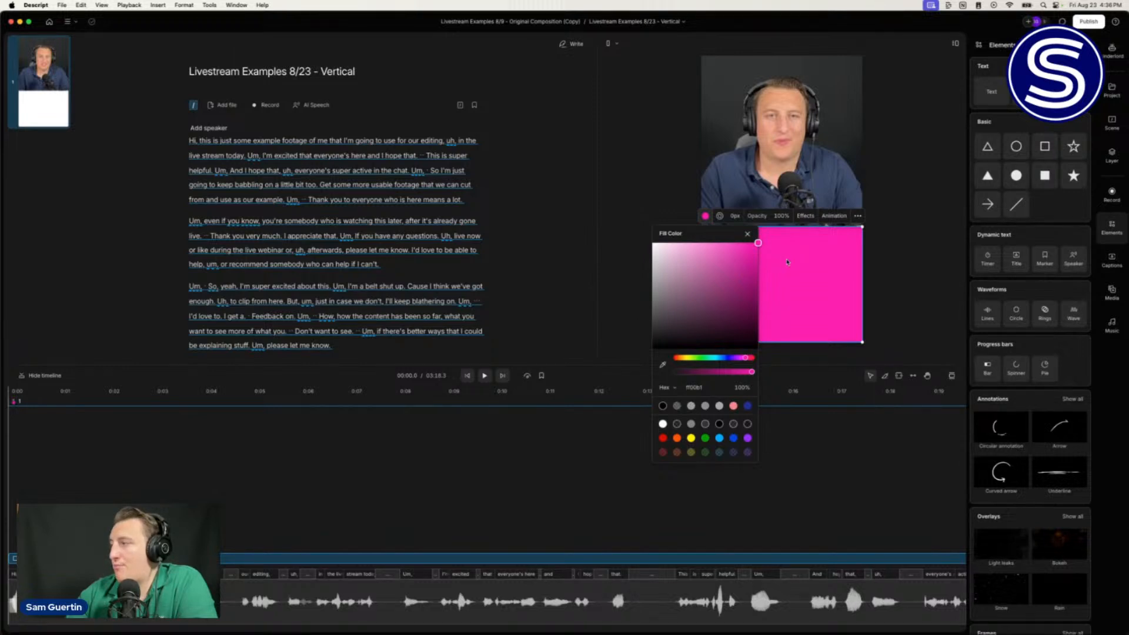
pyautogui.click(788, 262)
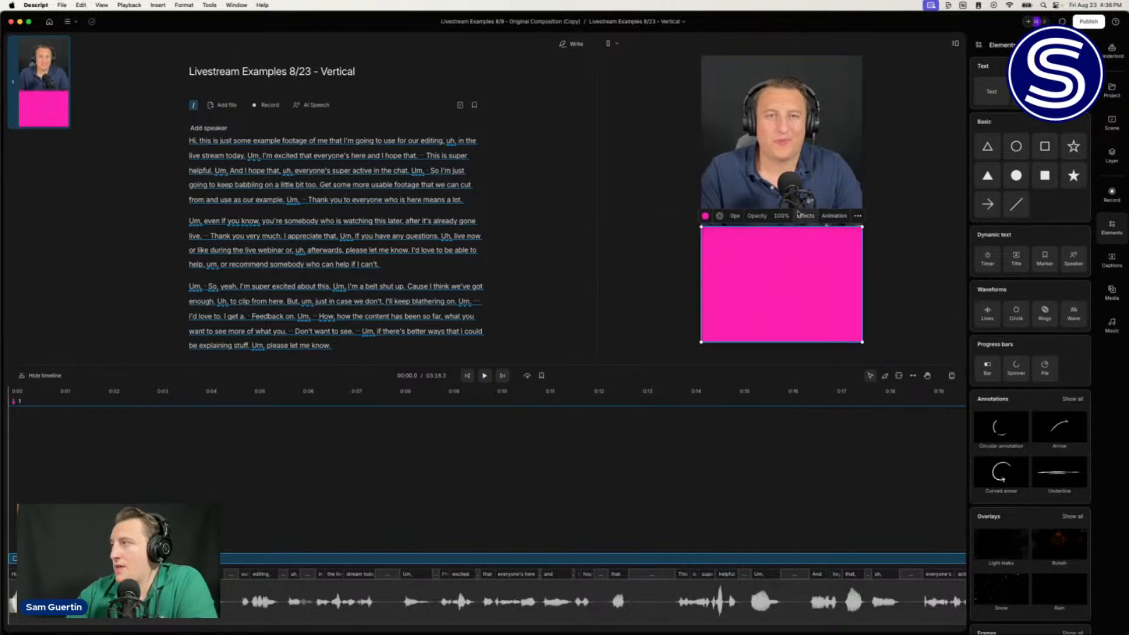
pyautogui.click(804, 216)
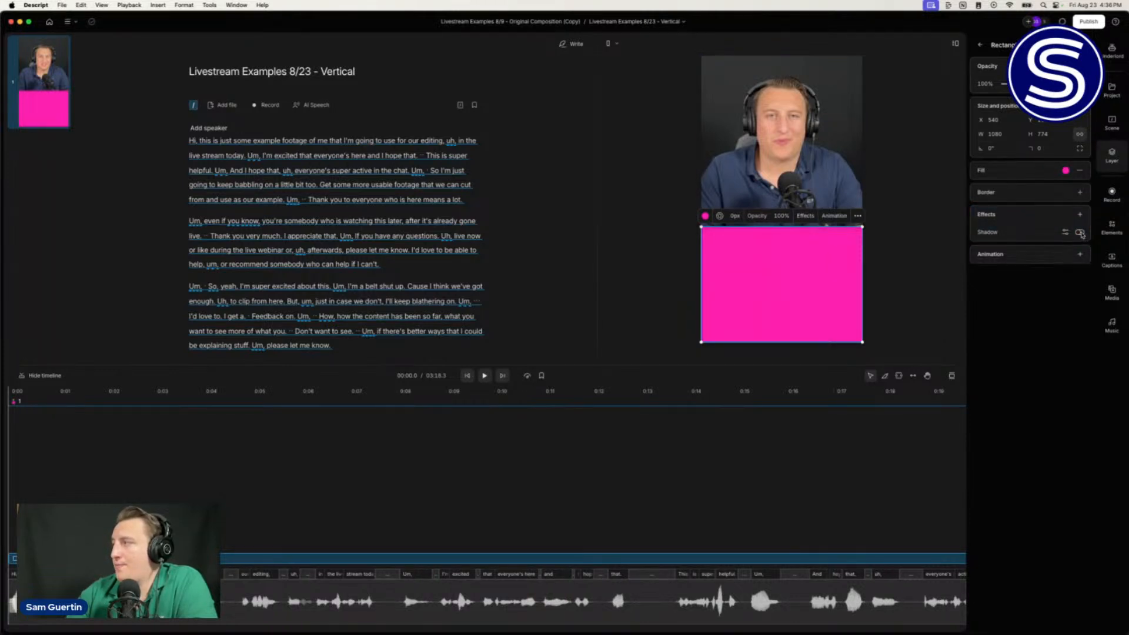
# Step: Give the rectangle a pink shadow with Y offset -200 and blur 100
pyautogui.click(1080, 233)
pyautogui.click(1065, 233)
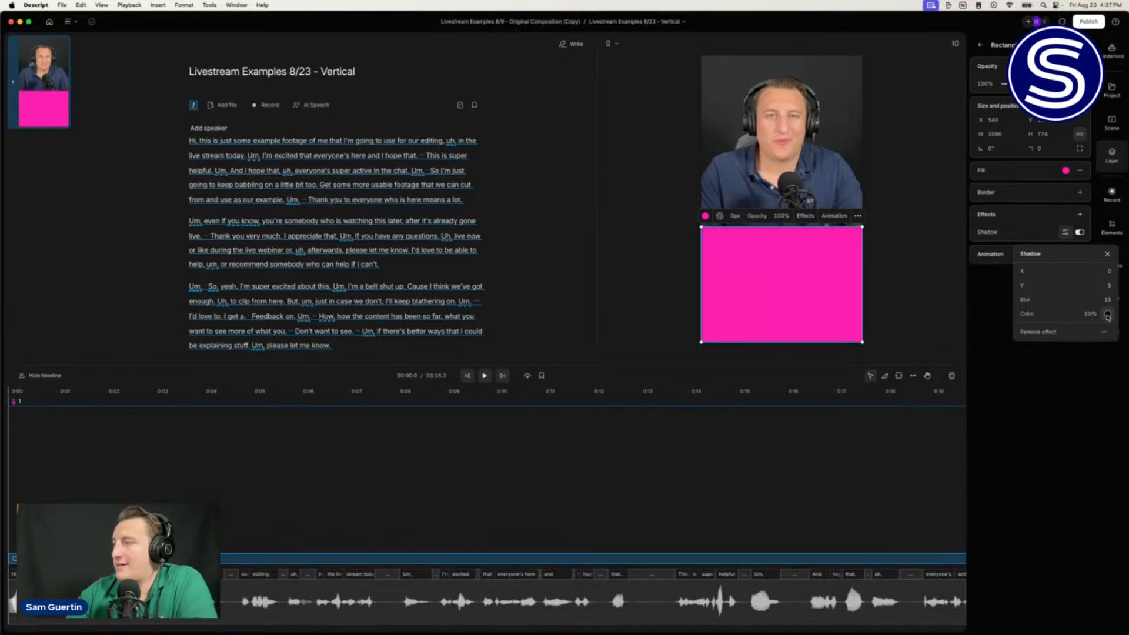
pyautogui.click(1107, 315)
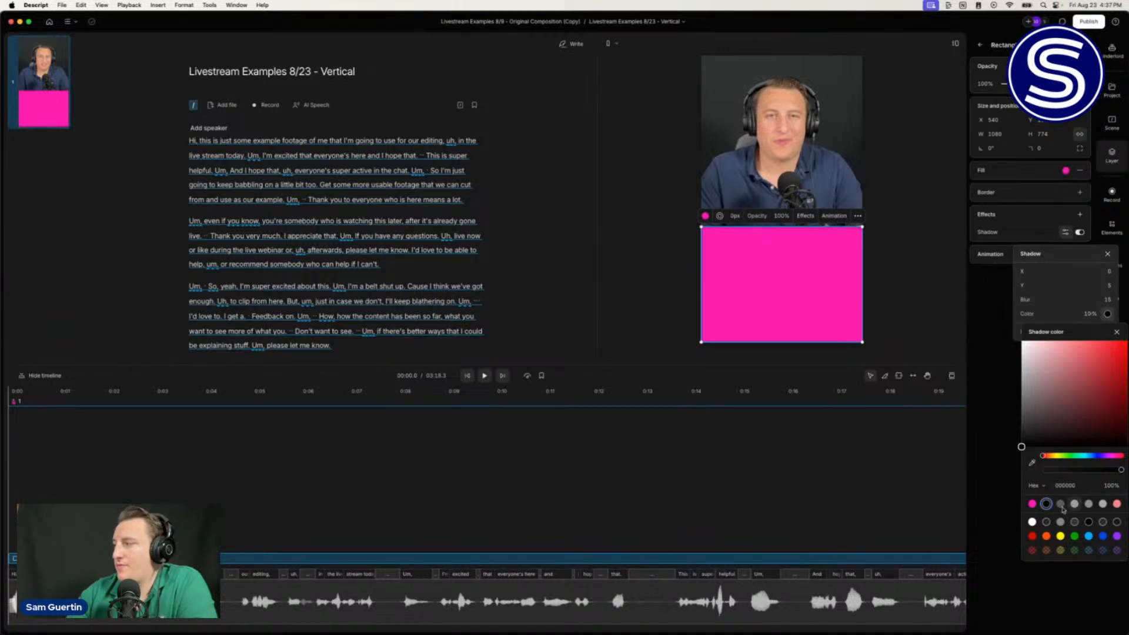
pyautogui.click(1033, 504)
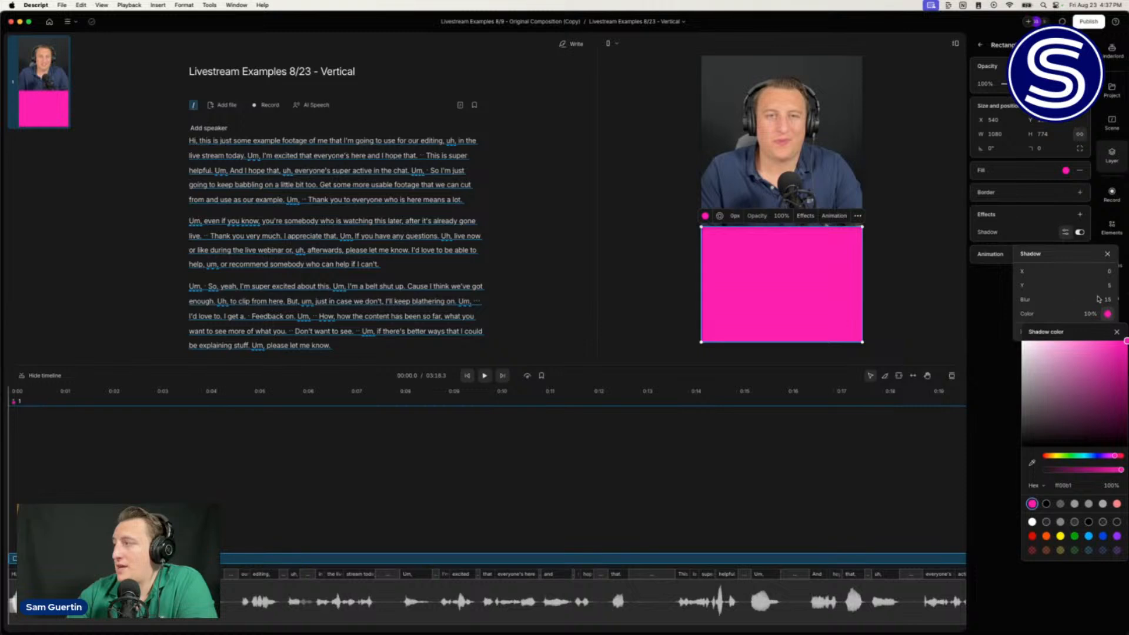
pyautogui.click(1071, 308)
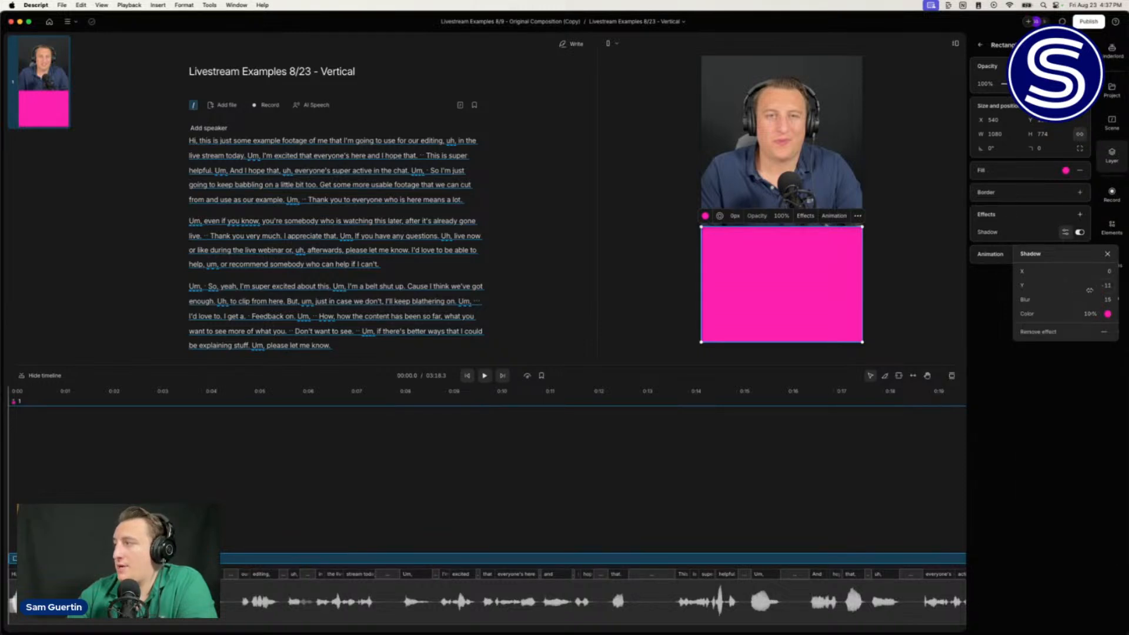
pyautogui.moveTo(1090, 290); pyautogui.dragTo(850, 260)
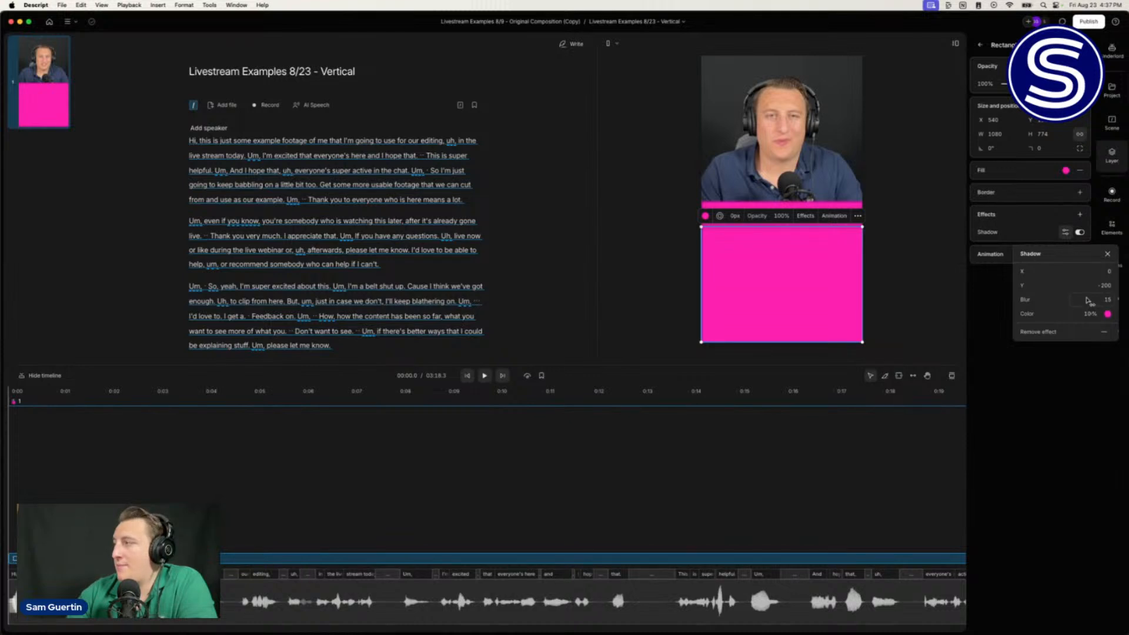
pyautogui.moveTo(1088, 301); pyautogui.dragTo(147, 319)
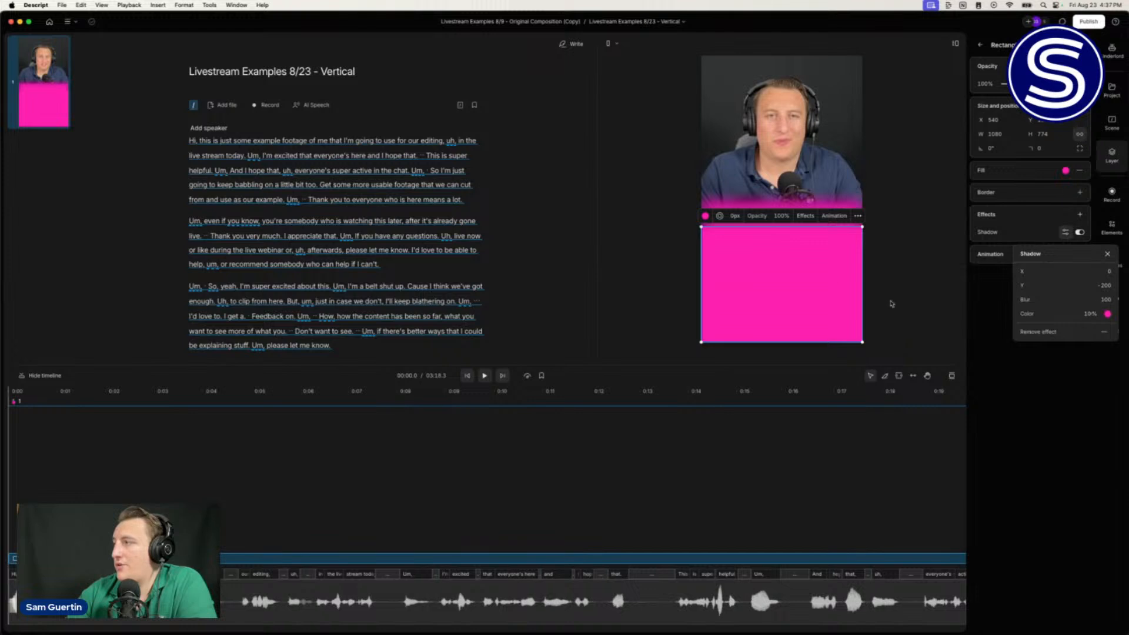
pyautogui.click(903, 283)
pyautogui.click(903, 283)
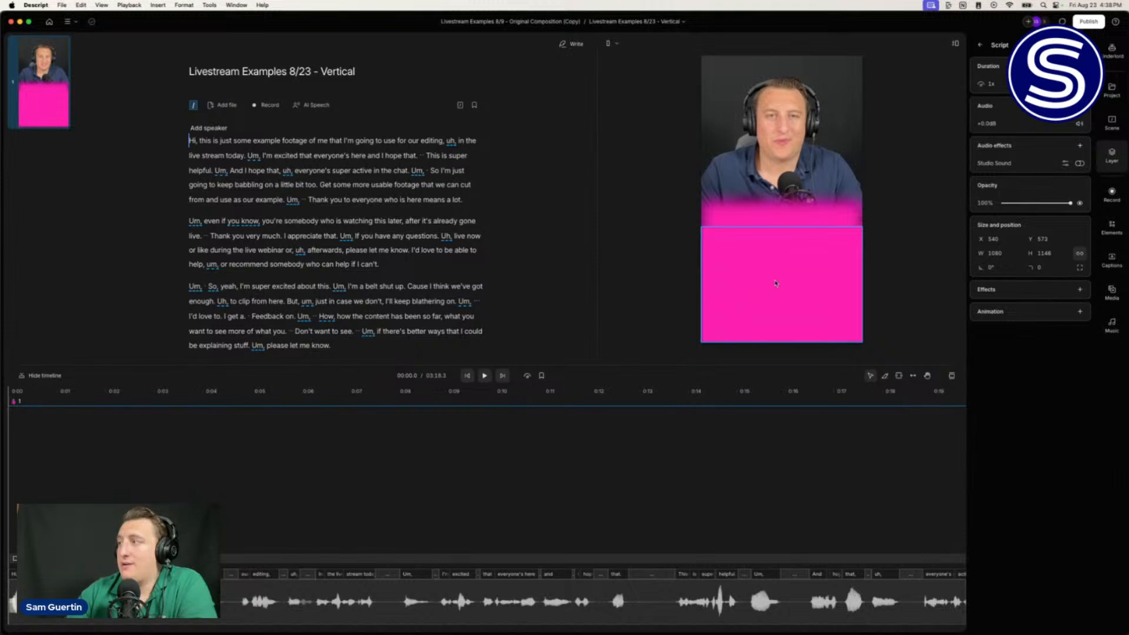
# Step: Widen the pink rectangle past both frame edges and move it slightly lower
pyautogui.click(775, 292)
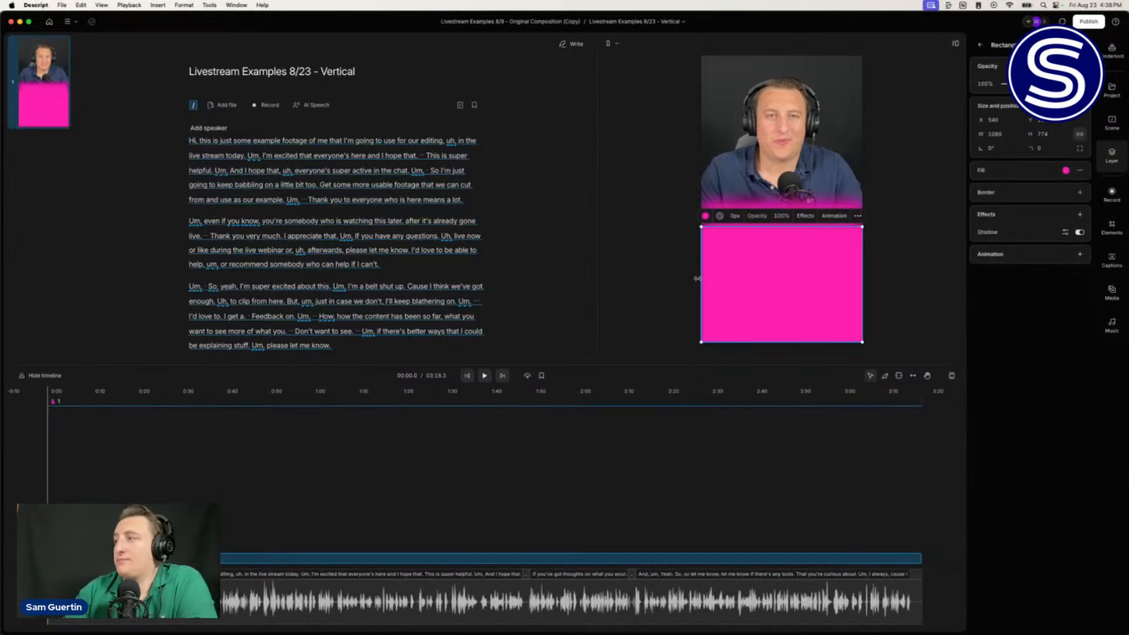
pyautogui.moveTo(699, 278); pyautogui.dragTo(666, 279)
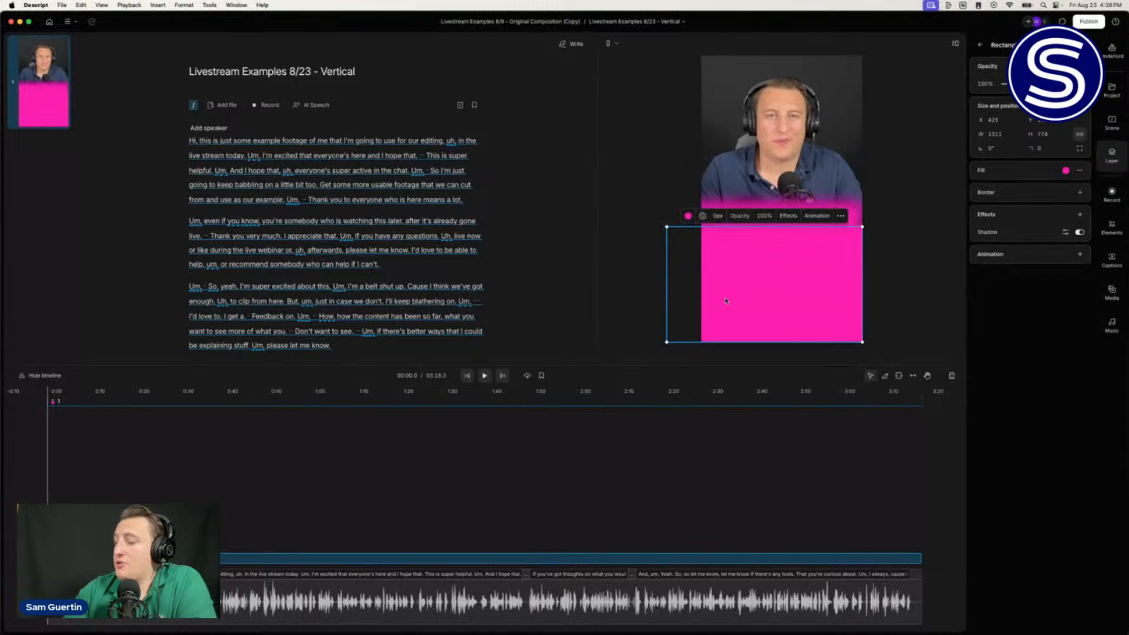
pyautogui.moveTo(862, 324); pyautogui.dragTo(911, 328)
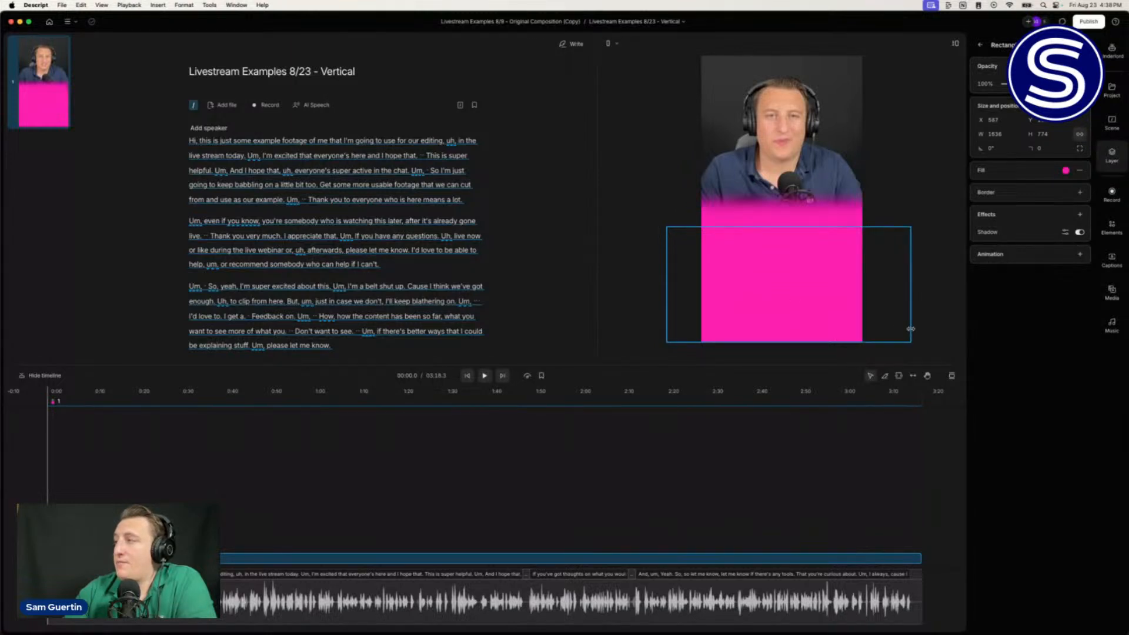
pyautogui.click(651, 241)
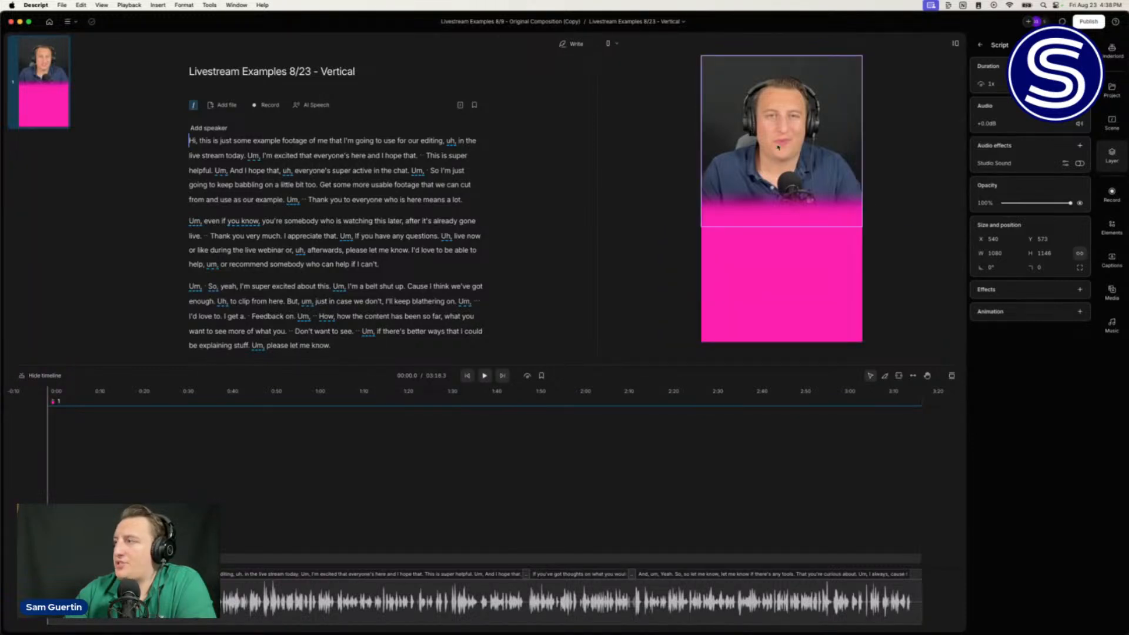
pyautogui.click(783, 318)
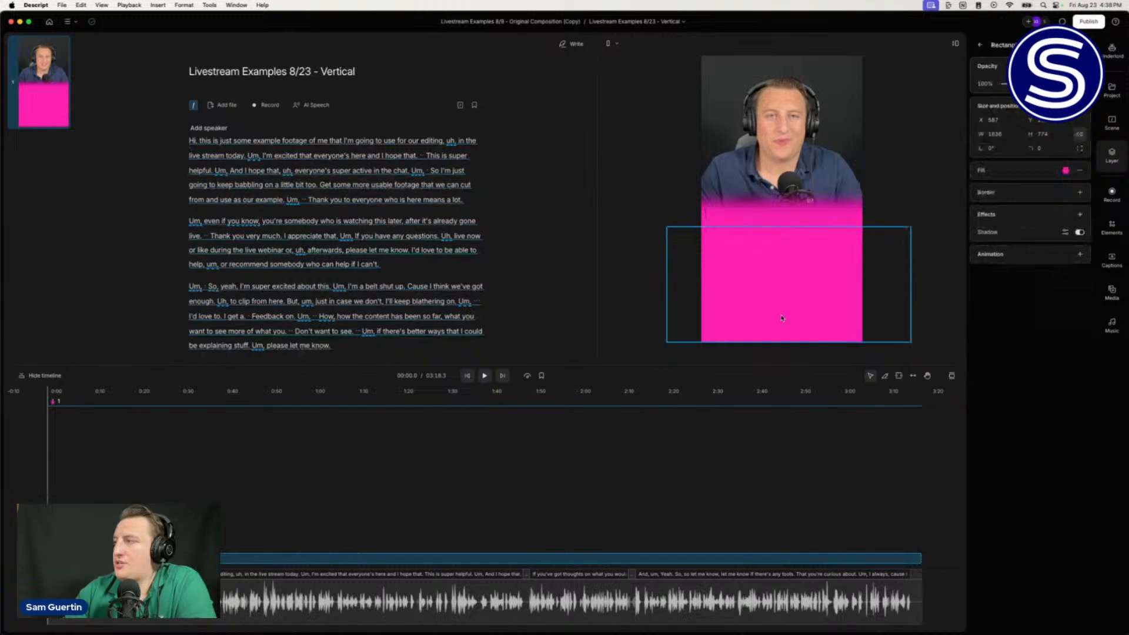
pyautogui.moveTo(783, 319); pyautogui.dragTo(780, 341)
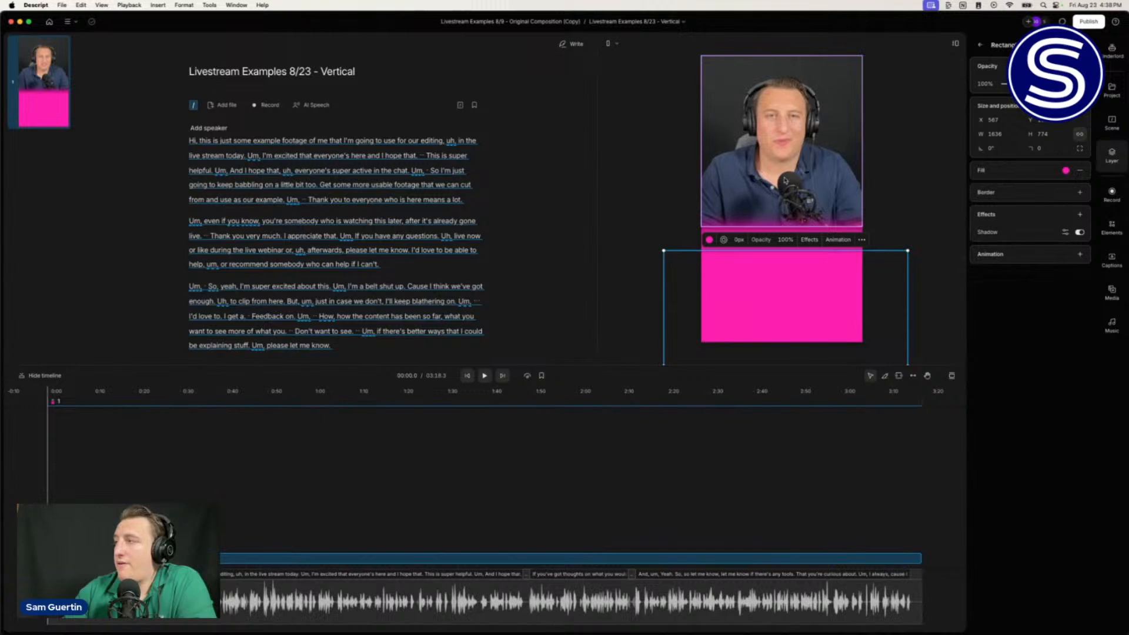
# Step: Stretch the speaker video down to 1080 × 1308 so it reaches under the panel
pyautogui.click(754, 159)
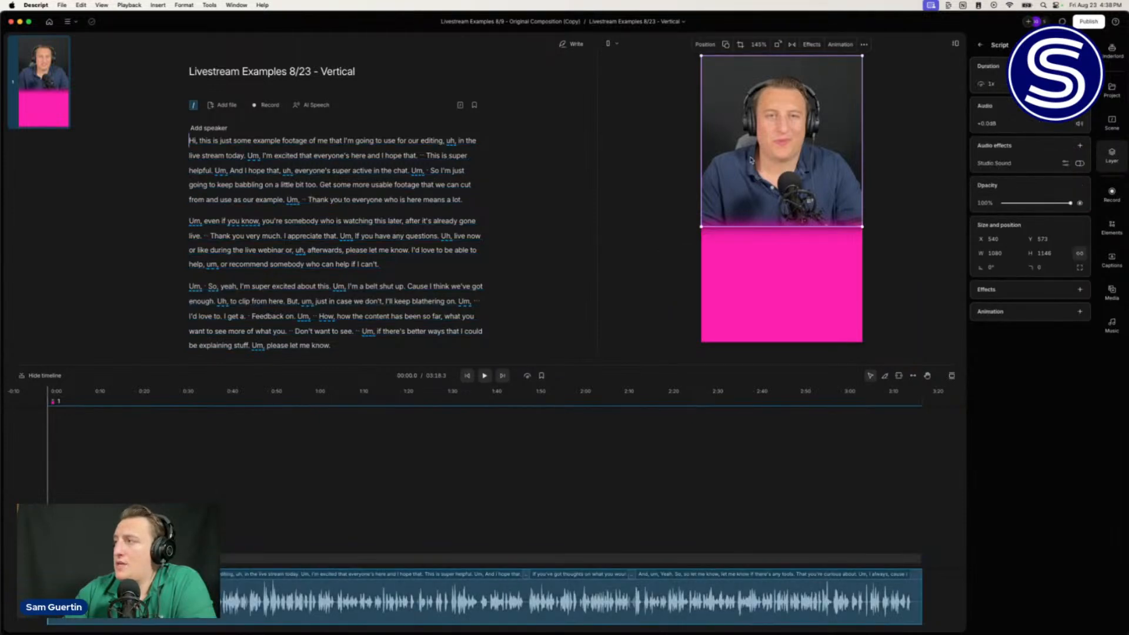
pyautogui.moveTo(784, 226); pyautogui.dragTo(782, 254)
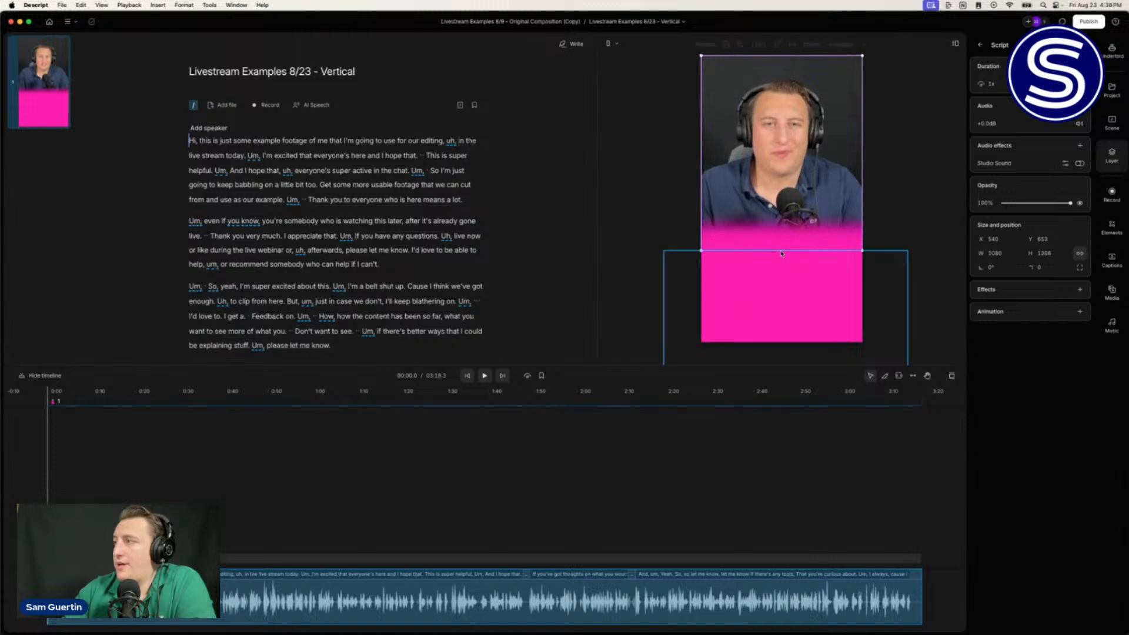
pyautogui.click(627, 209)
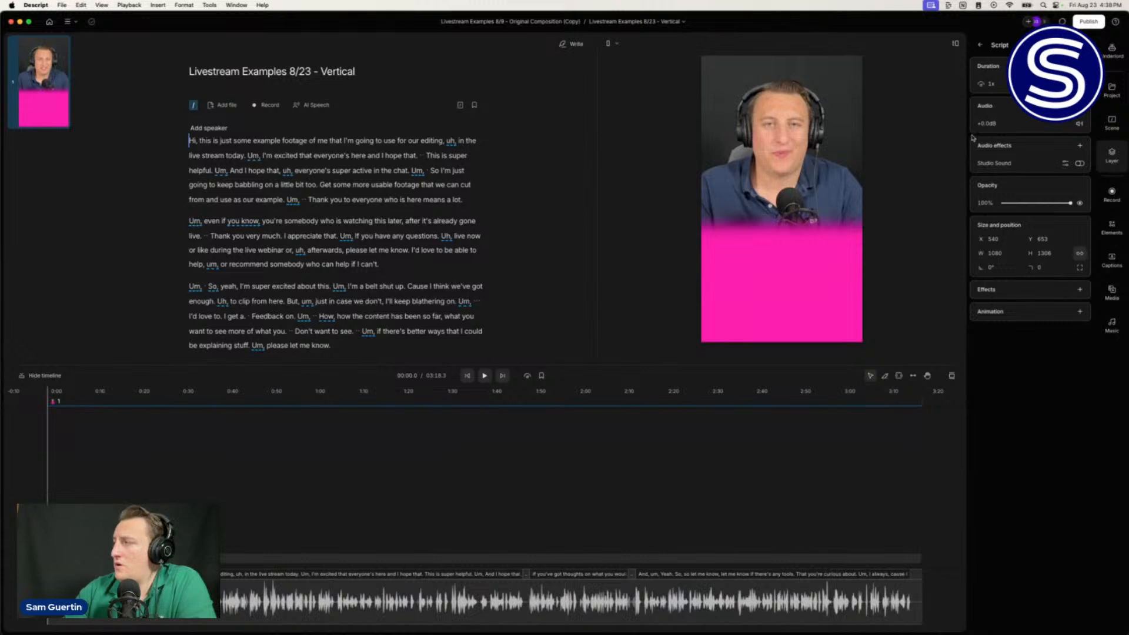
# Step: Apply Karaoke classic captions, font 68, left-aligned, moved over the speaker's chest
pyautogui.click(1111, 265)
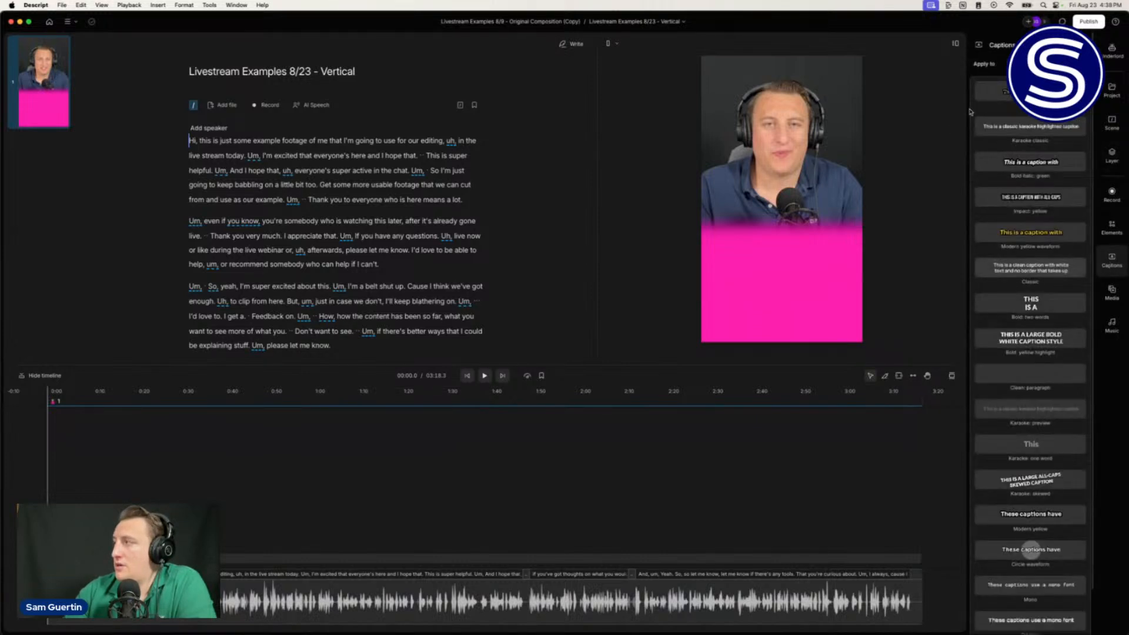
pyautogui.click(1021, 127)
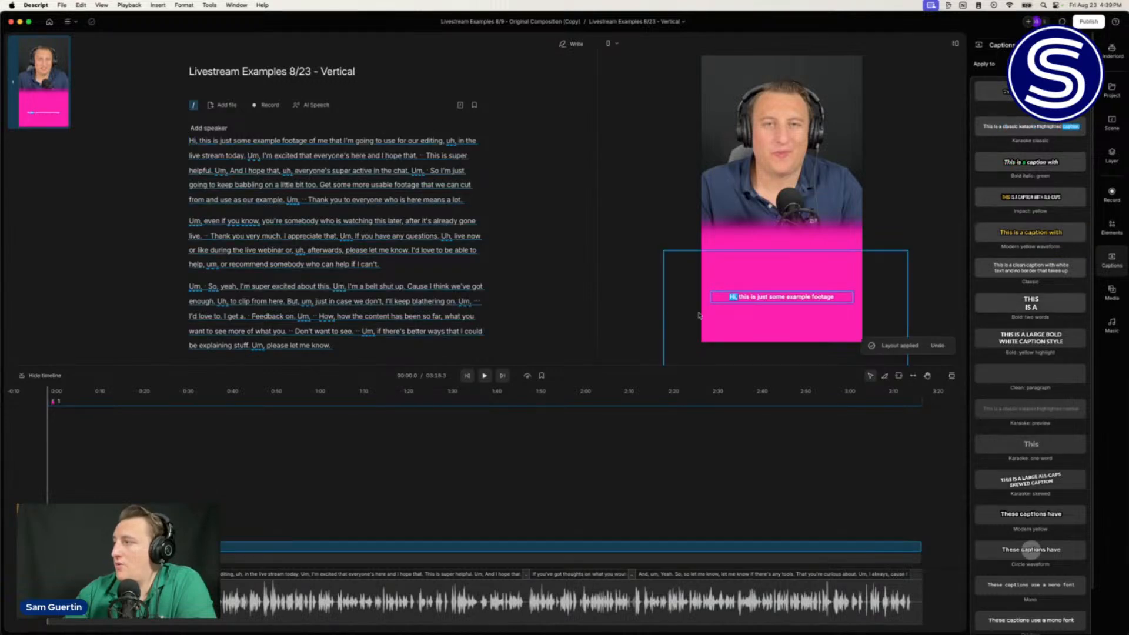
pyautogui.moveTo(761, 292); pyautogui.dragTo(761, 244)
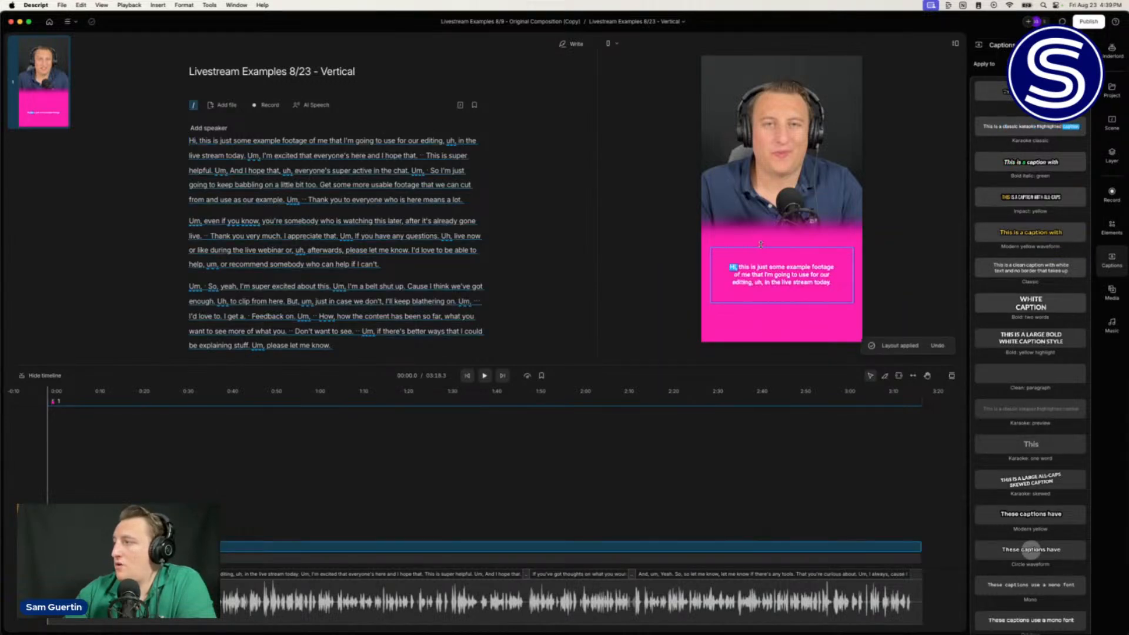
pyautogui.moveTo(853, 275); pyautogui.dragTo(781, 280)
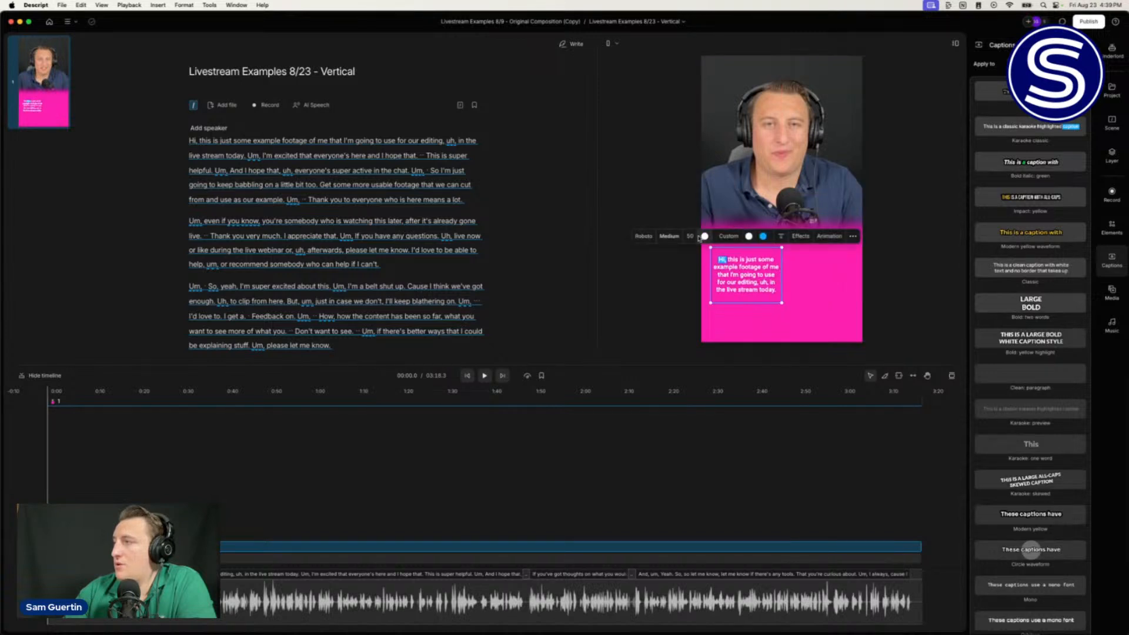
pyautogui.moveTo(695, 236); pyautogui.dragTo(707, 235)
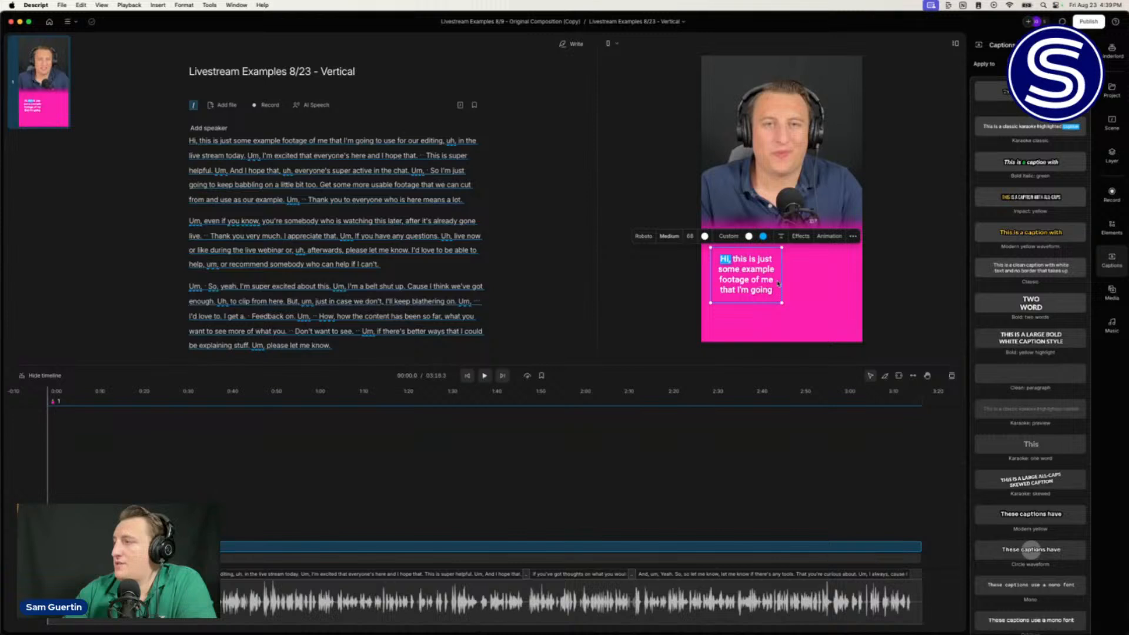
pyautogui.moveTo(782, 281); pyautogui.dragTo(785, 280)
pyautogui.moveTo(755, 246); pyautogui.dragTo(754, 273)
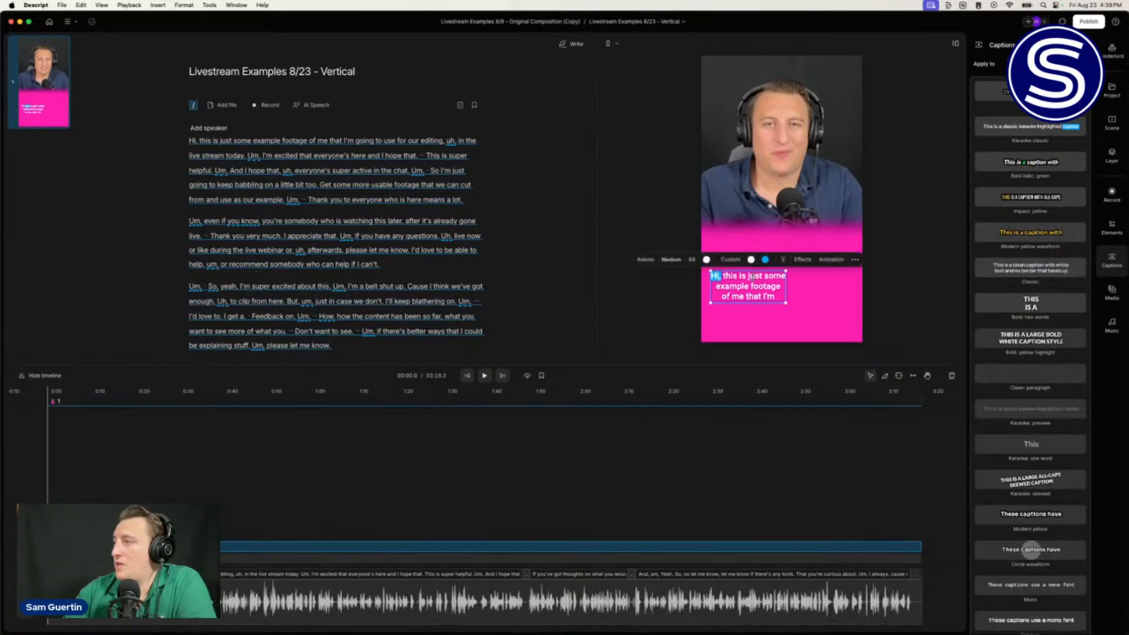
pyautogui.click(783, 260)
pyautogui.click(783, 259)
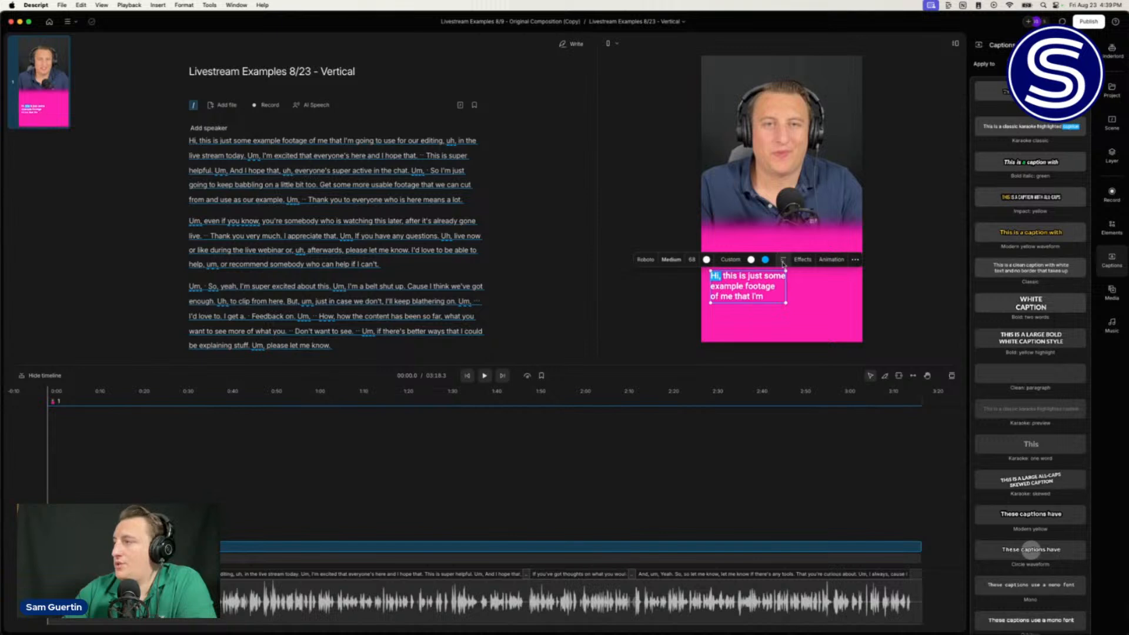
pyautogui.moveTo(723, 285); pyautogui.dragTo(748, 215)
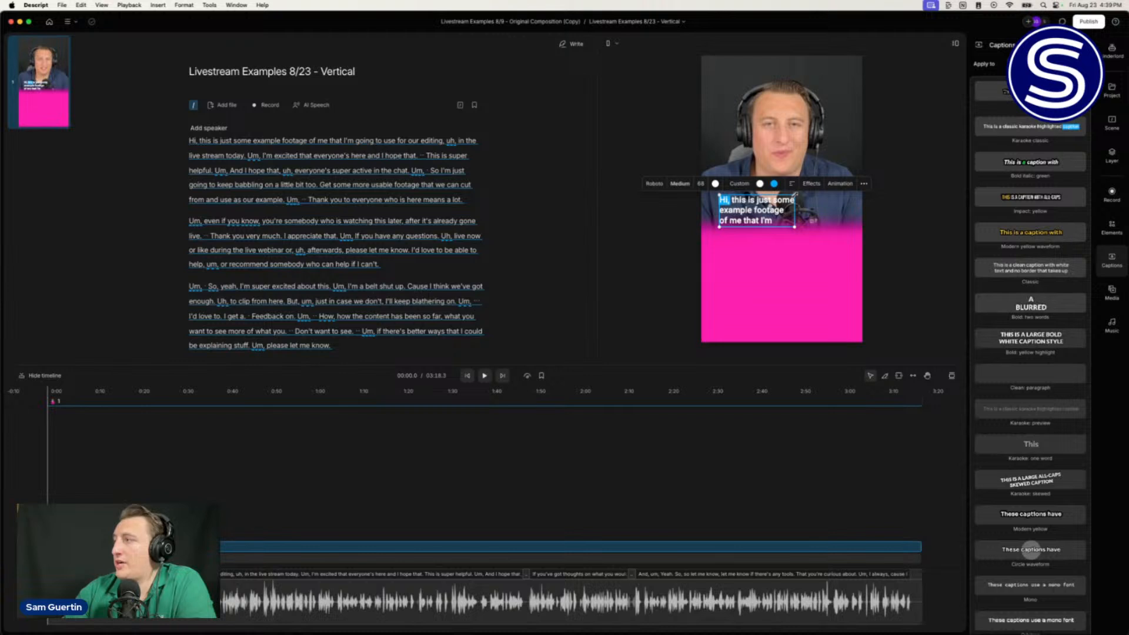
# Step: Enlarge the caption font to 97, rewrap to four lines, and nudge it lower
pyautogui.moveTo(698, 186); pyautogui.dragTo(704, 186)
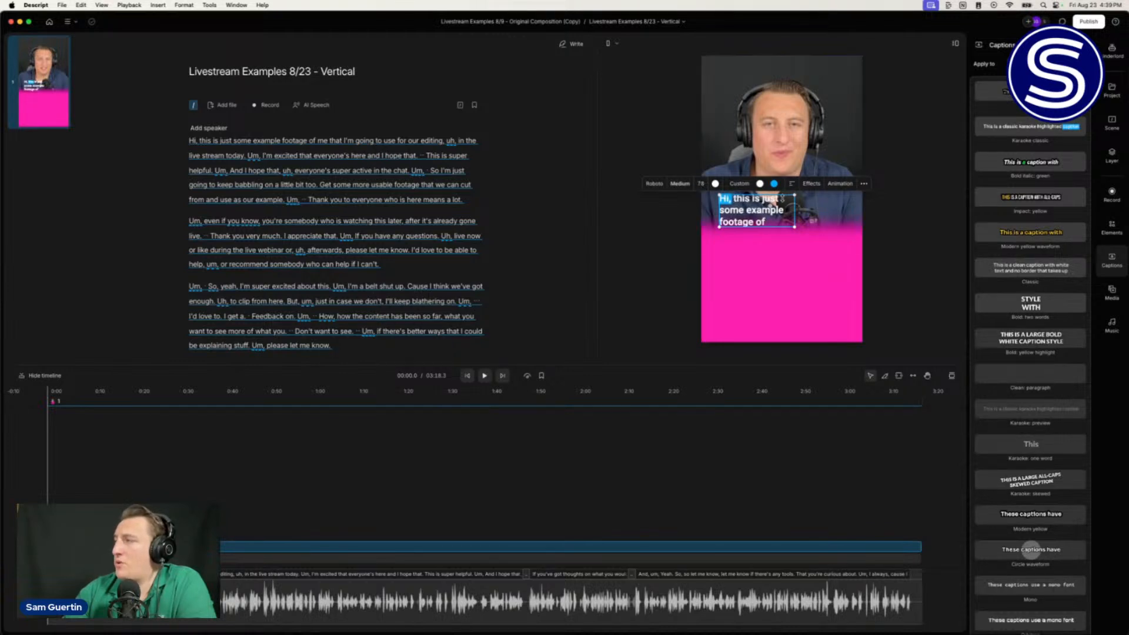
pyautogui.moveTo(796, 193); pyautogui.dragTo(799, 187)
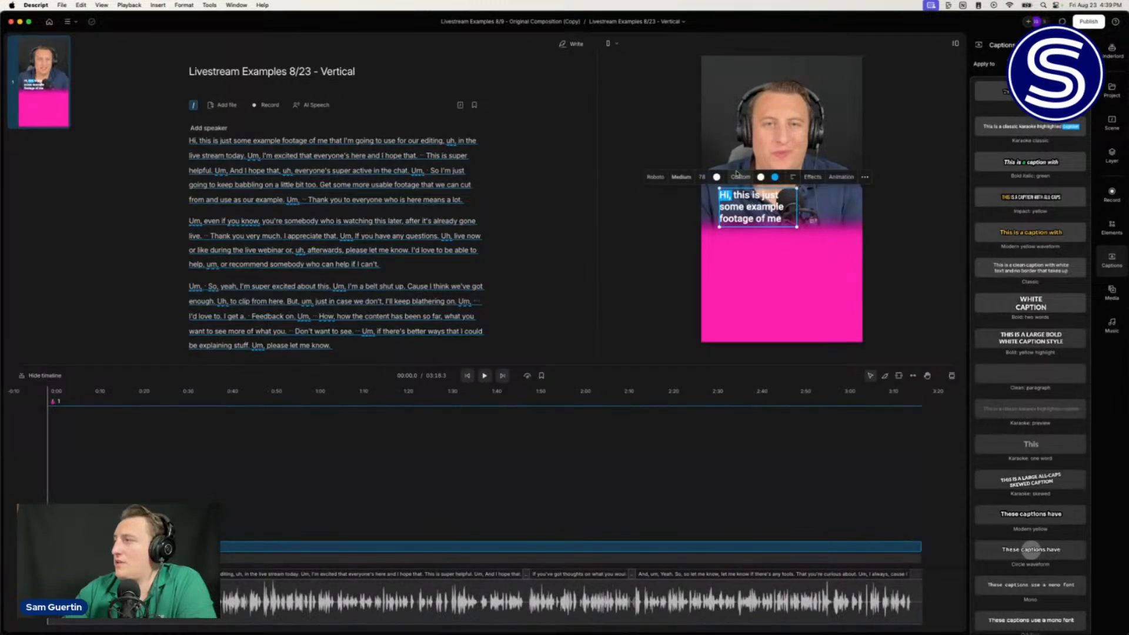
pyautogui.moveTo(704, 176); pyautogui.dragTo(723, 175)
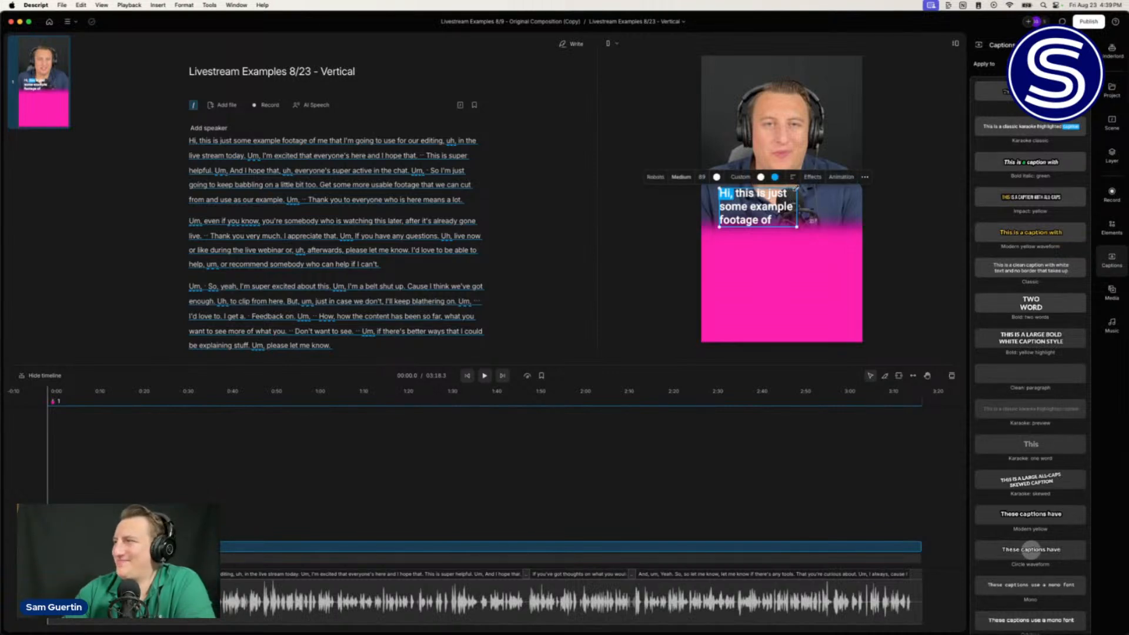
pyautogui.moveTo(797, 187); pyautogui.dragTo(807, 178)
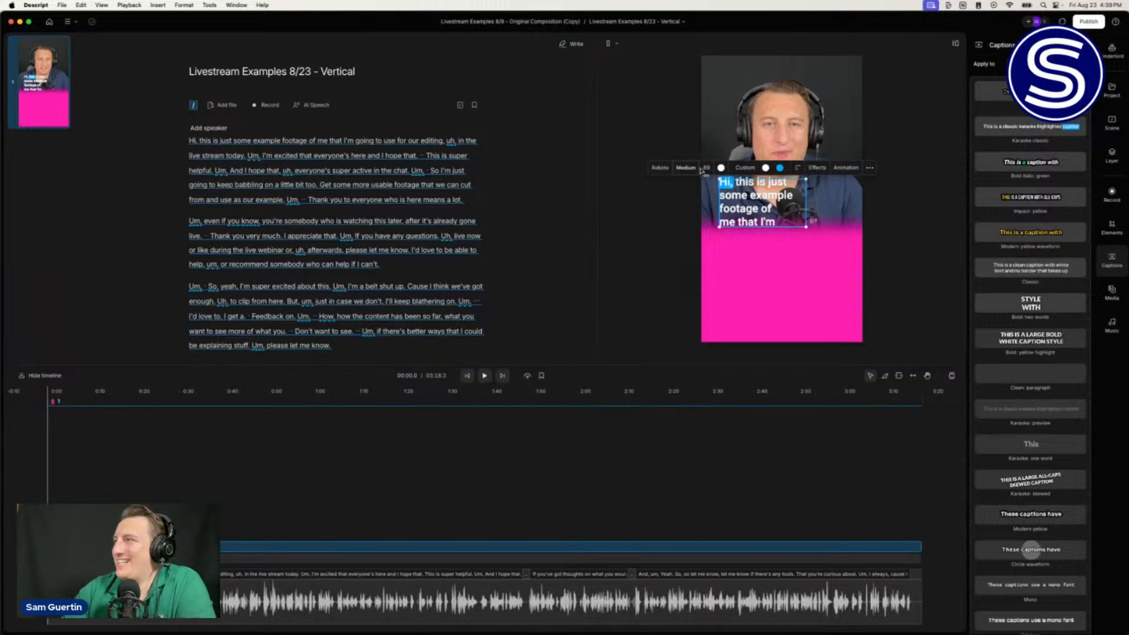
pyautogui.moveTo(702, 171); pyautogui.dragTo(705, 170)
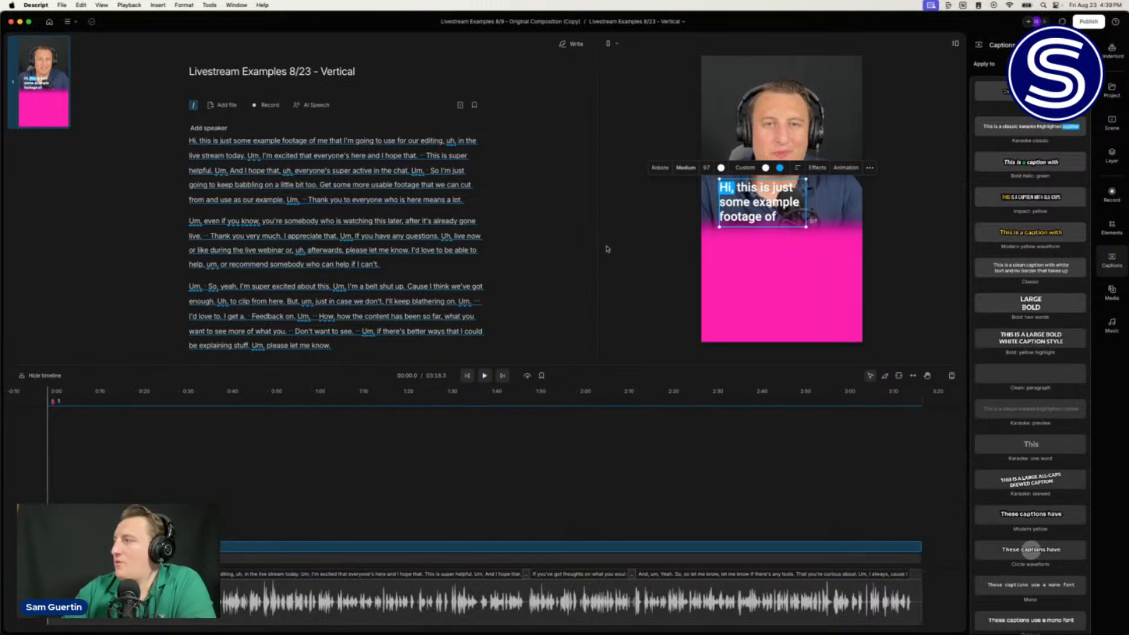
pyautogui.moveTo(751, 210); pyautogui.dragTo(752, 223)
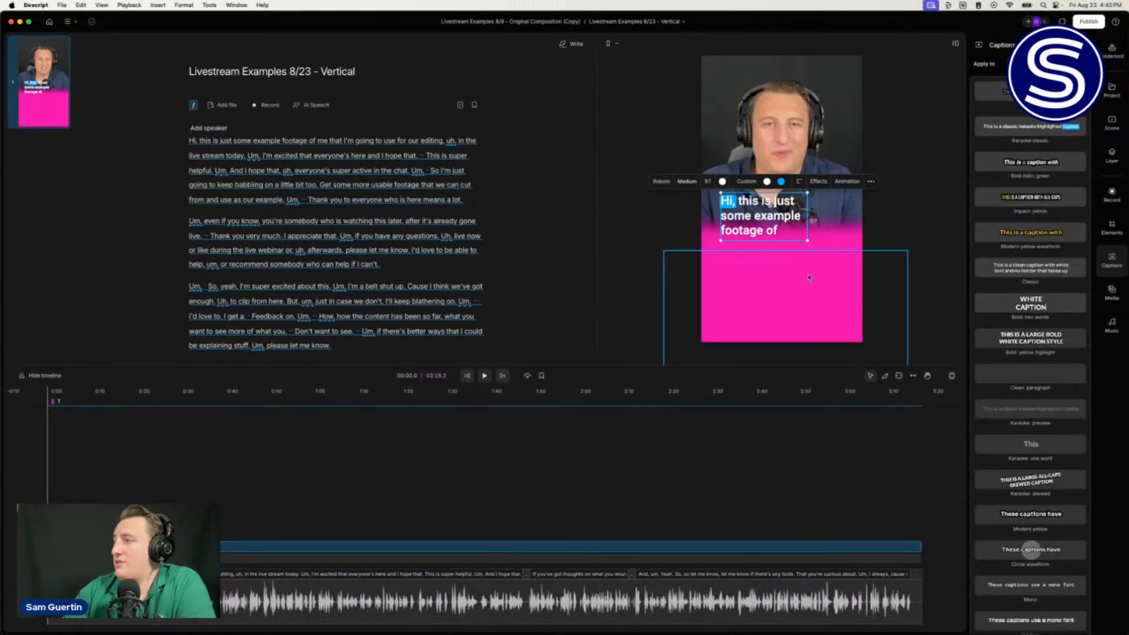
pyautogui.click(737, 276)
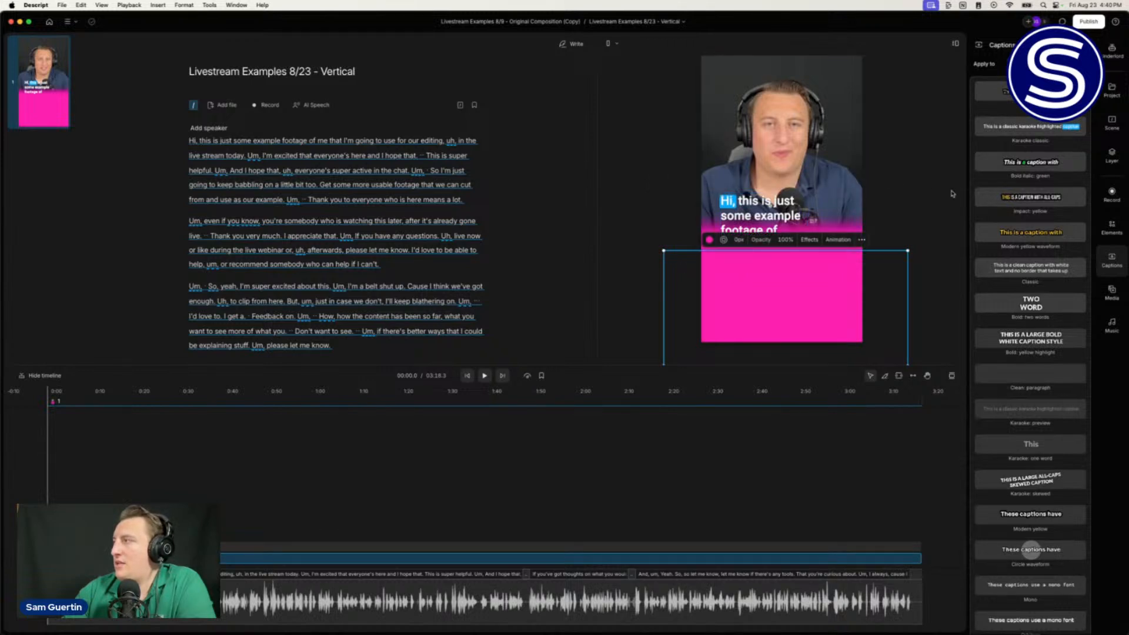
# Step: Add a Josefin Sans Bold subtitle text element reading 'Clip Title'
pyautogui.click(1112, 228)
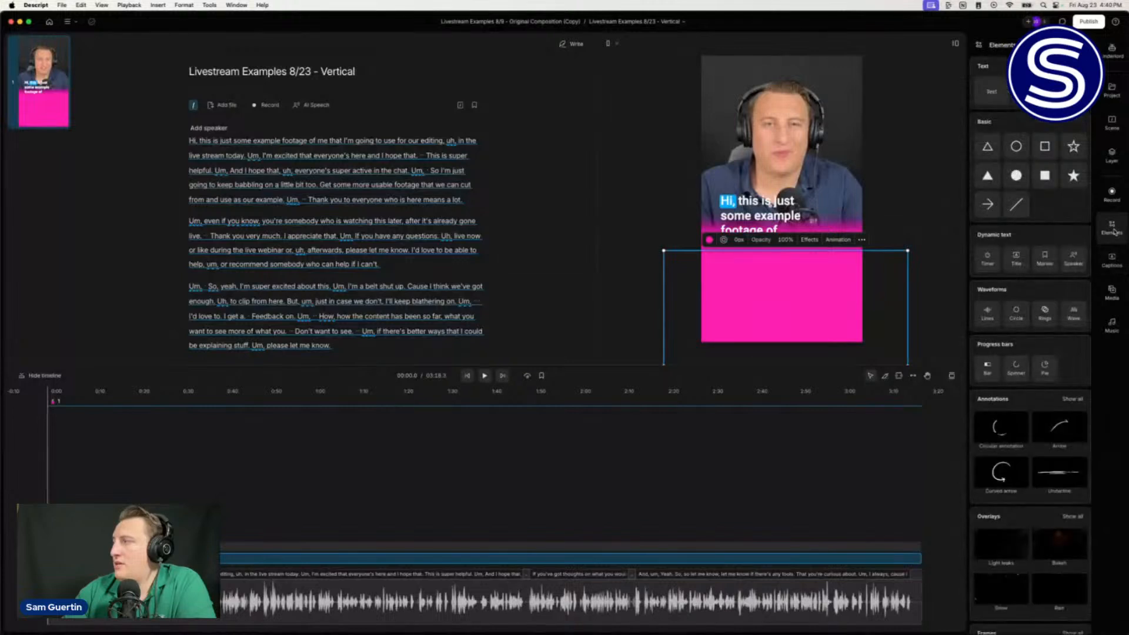
pyautogui.click(1112, 229)
pyautogui.click(1112, 230)
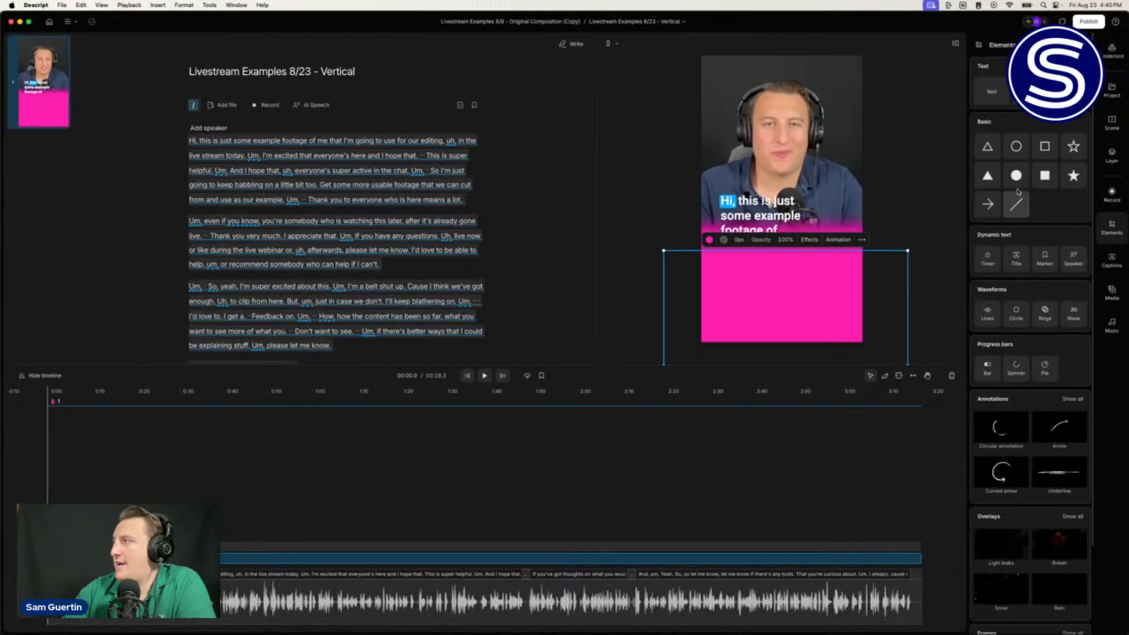
pyautogui.click(1032, 91)
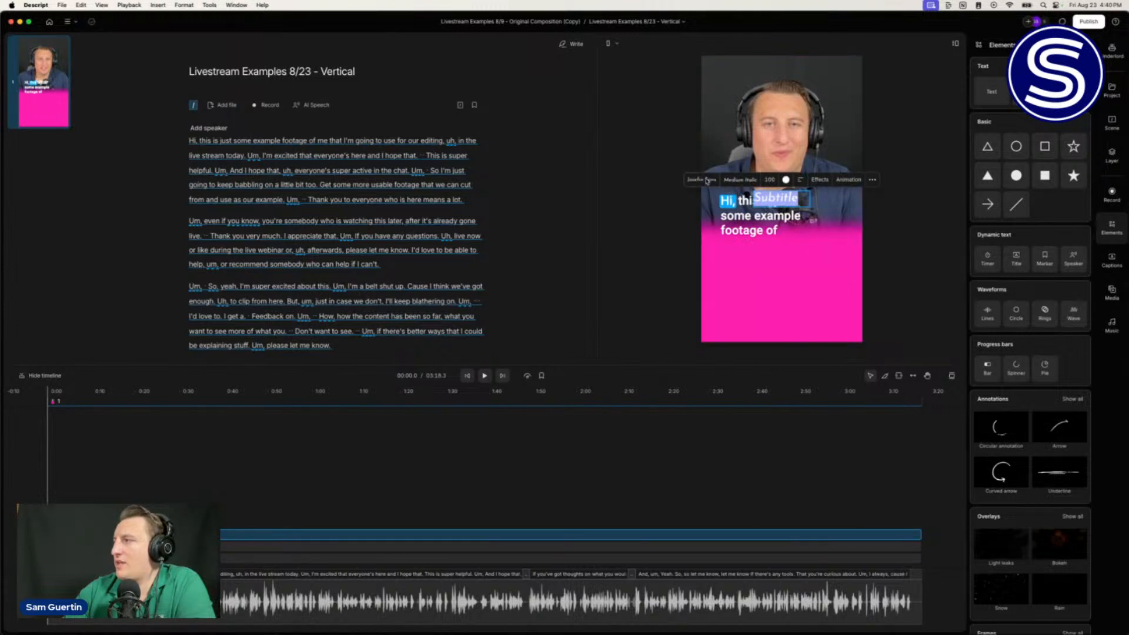
pyautogui.click(707, 180)
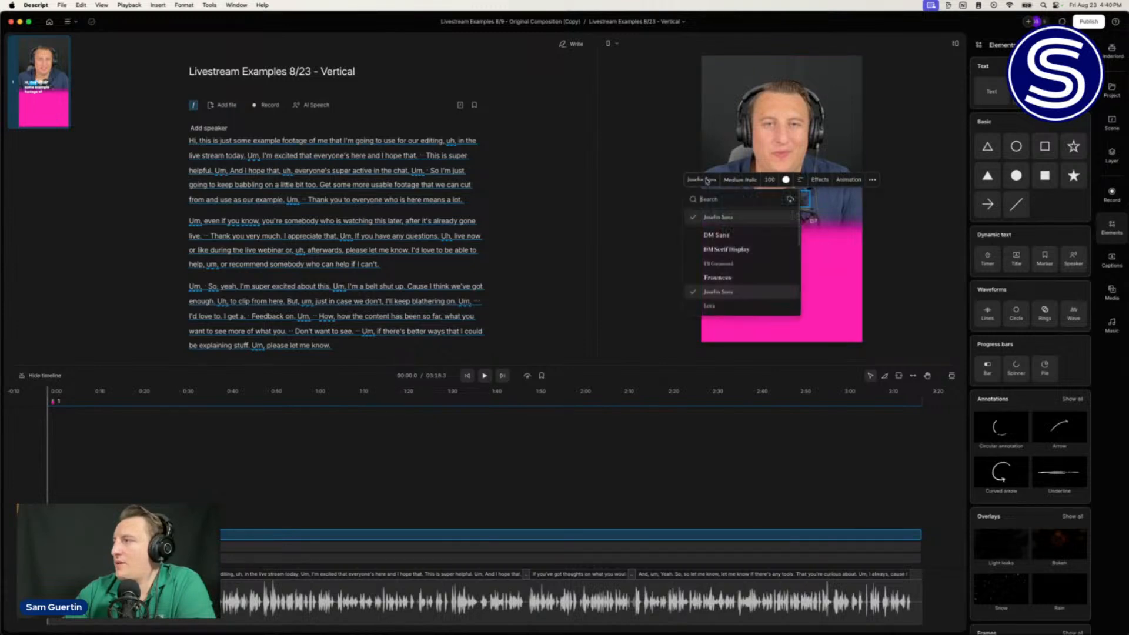
pyautogui.click(711, 292)
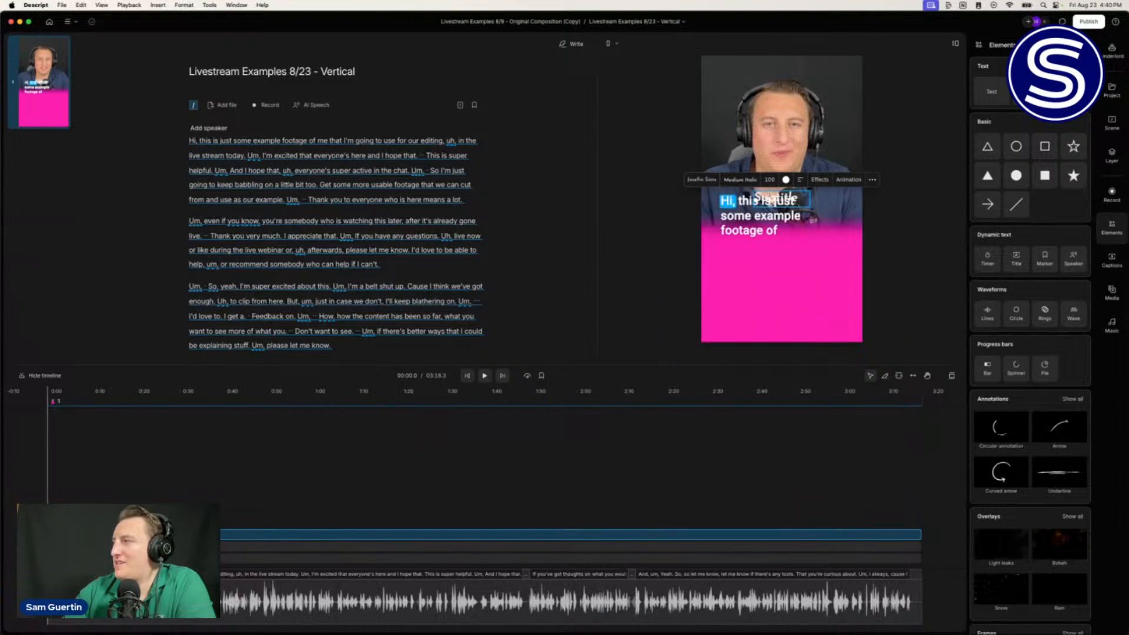
pyautogui.click(740, 180)
pyautogui.click(745, 366)
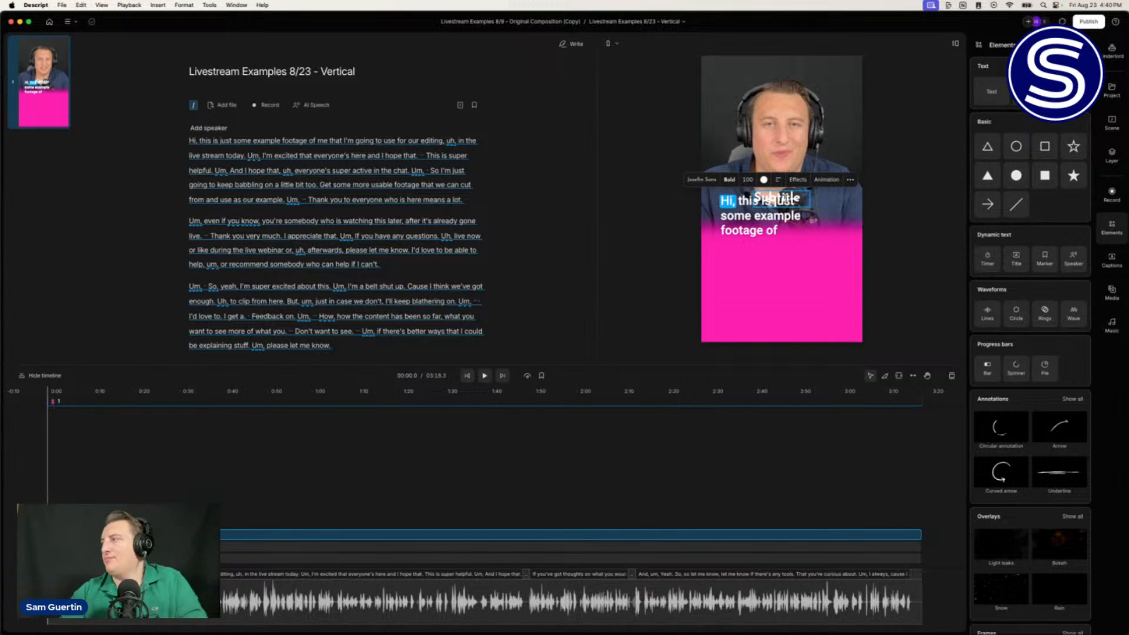
pyautogui.doubleClick(787, 197)
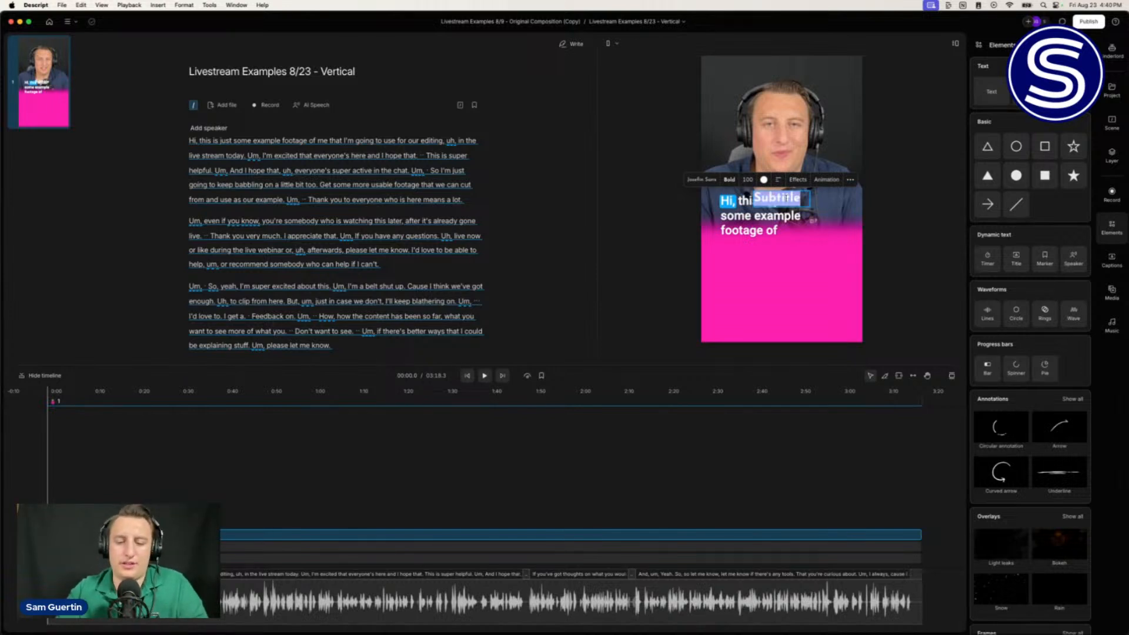
pyautogui.write('Clip Title')
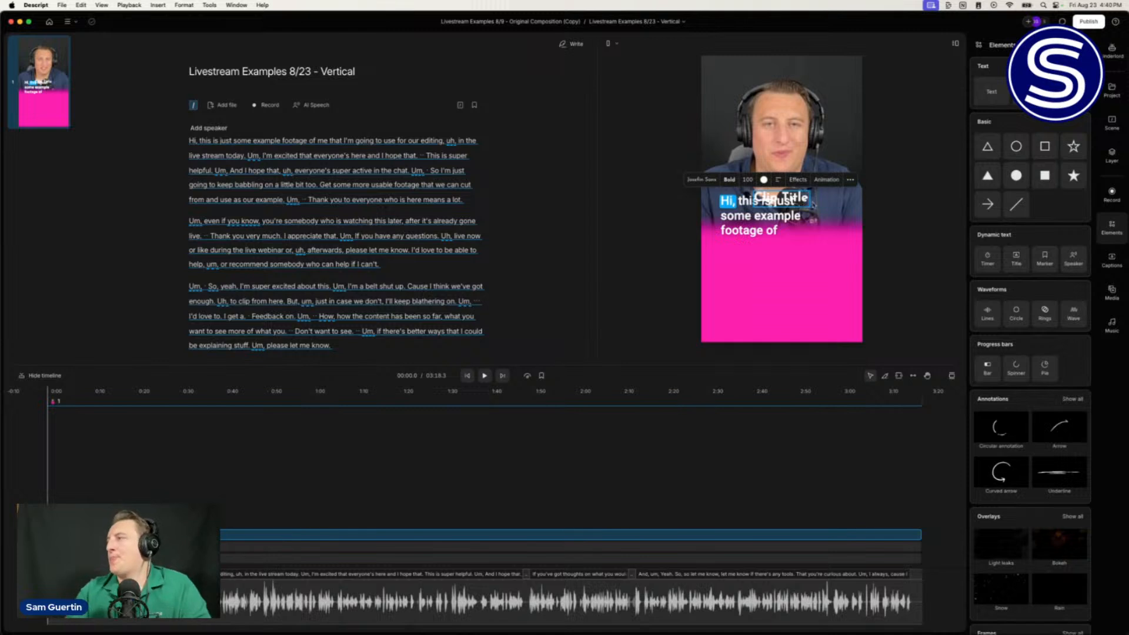
# Step: Move the title onto the pink panel and extend it to 'Clip Title/Headline', left-aligned
pyautogui.click(888, 194)
pyautogui.moveTo(773, 199); pyautogui.dragTo(841, 269)
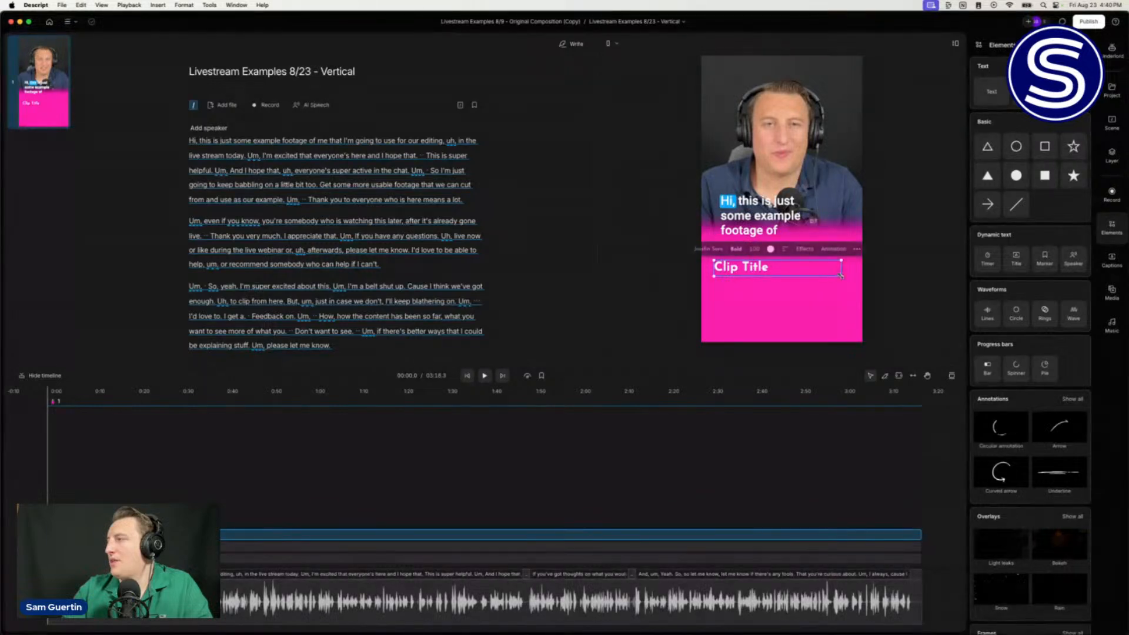
pyautogui.doubleClick(781, 269)
pyautogui.click(780, 267)
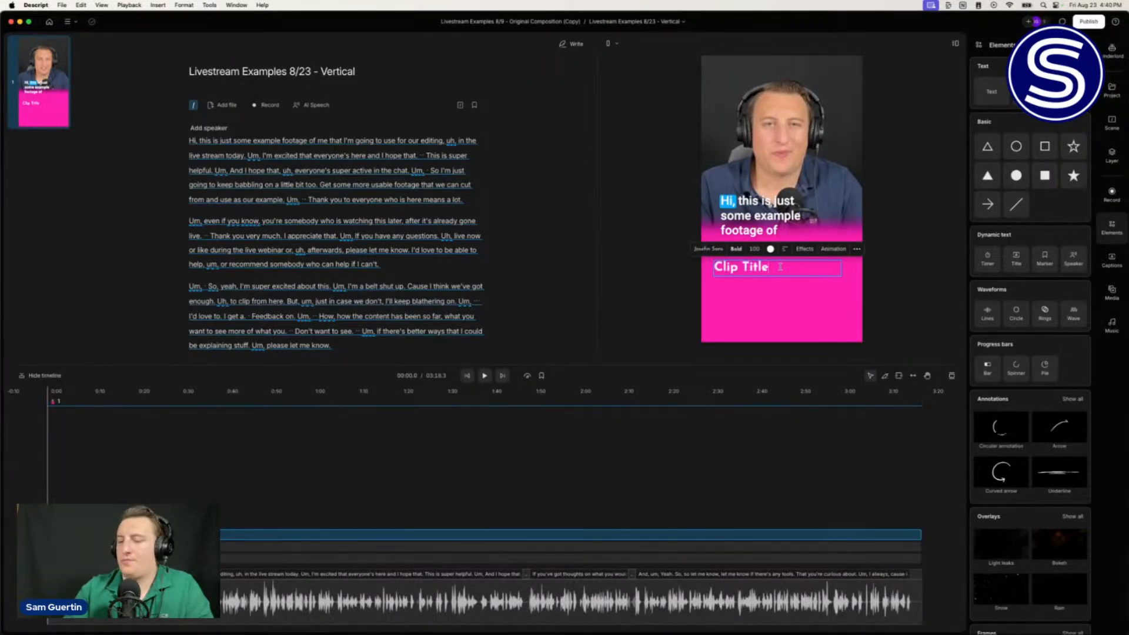
pyautogui.write('/H')
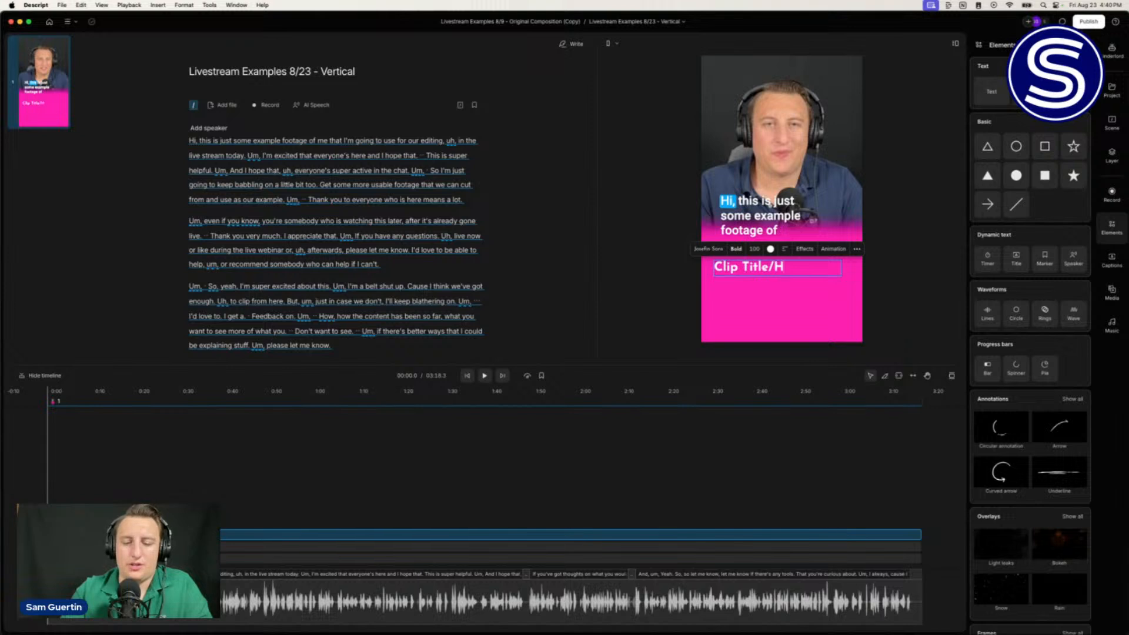
pyautogui.write('eadline')
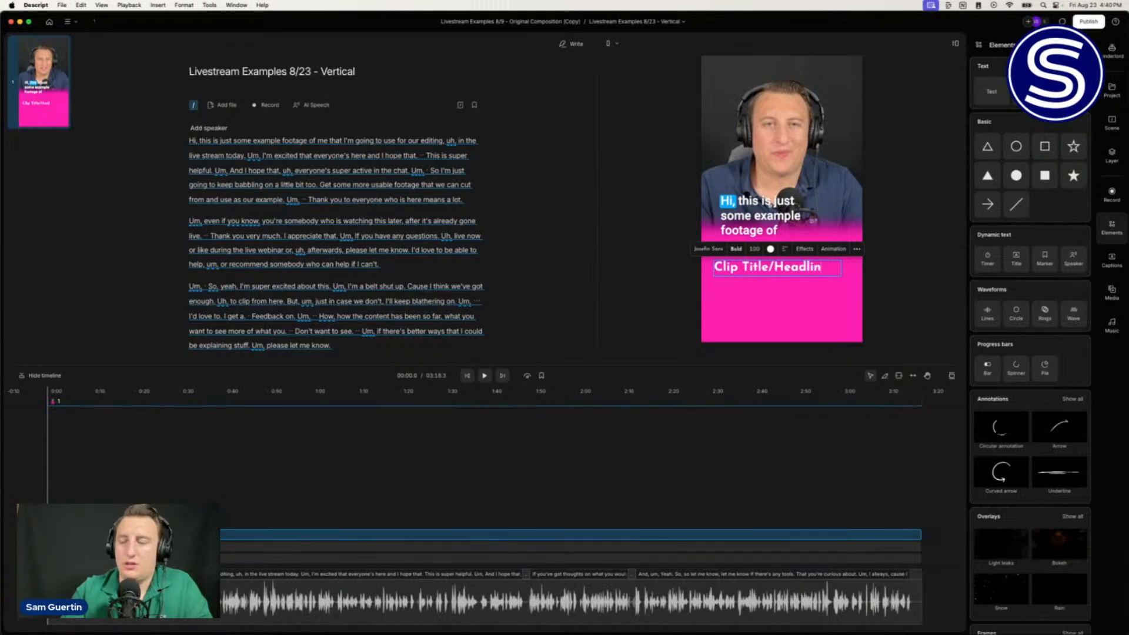
pyautogui.click(784, 248)
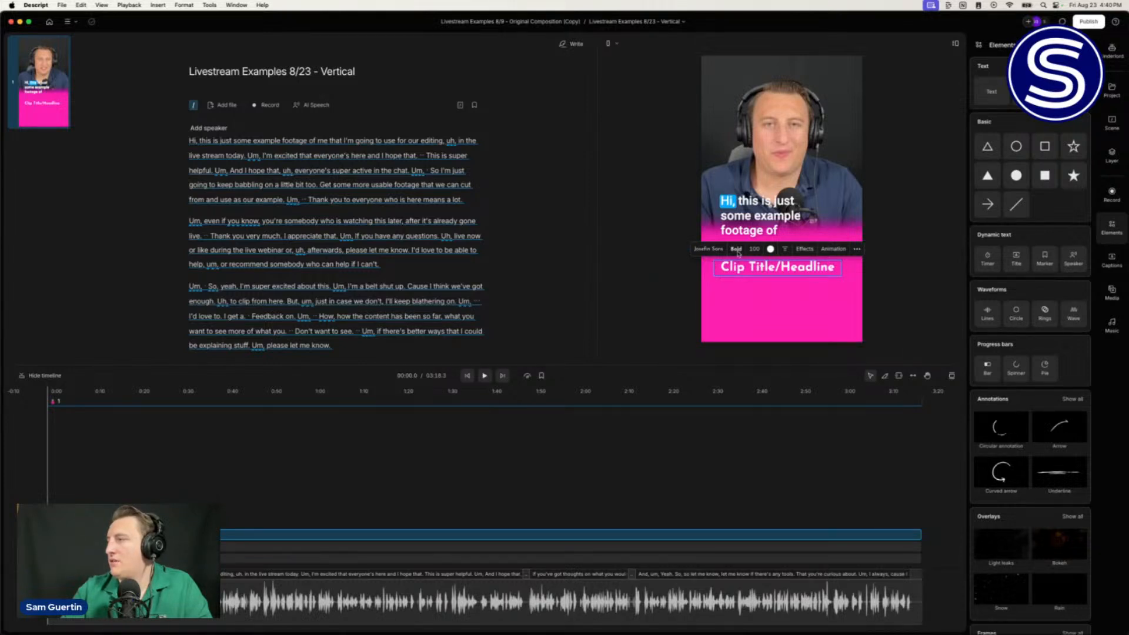
pyautogui.click(785, 248)
pyautogui.click(786, 249)
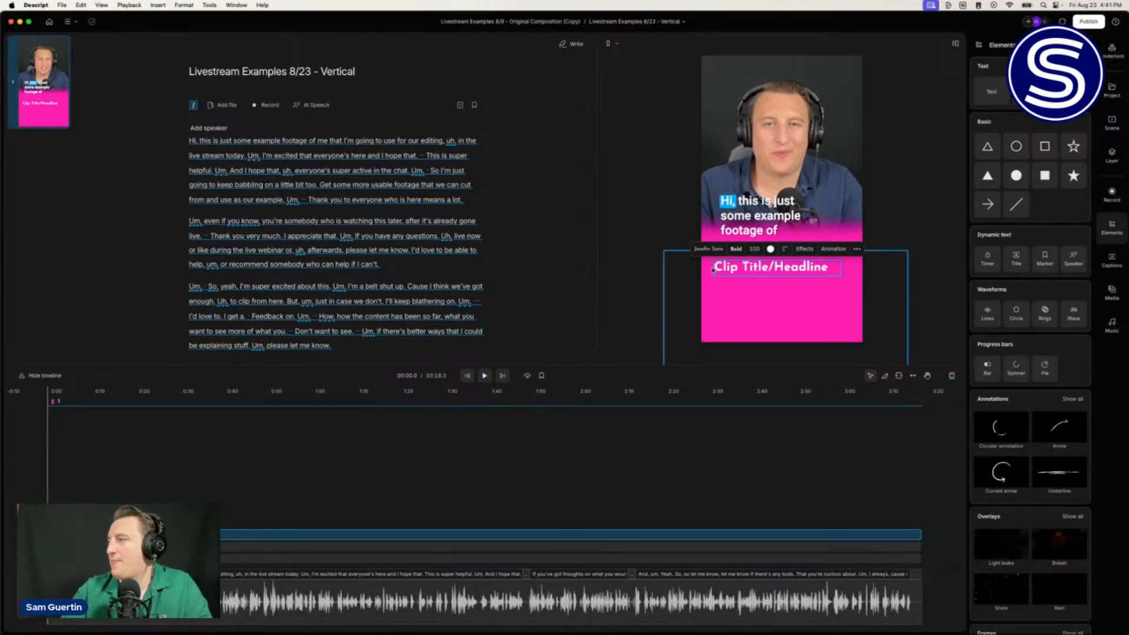
# Step: Narrow the title box, reduce the font size to 93, and reposition it
pyautogui.click(661, 252)
pyautogui.click(732, 268)
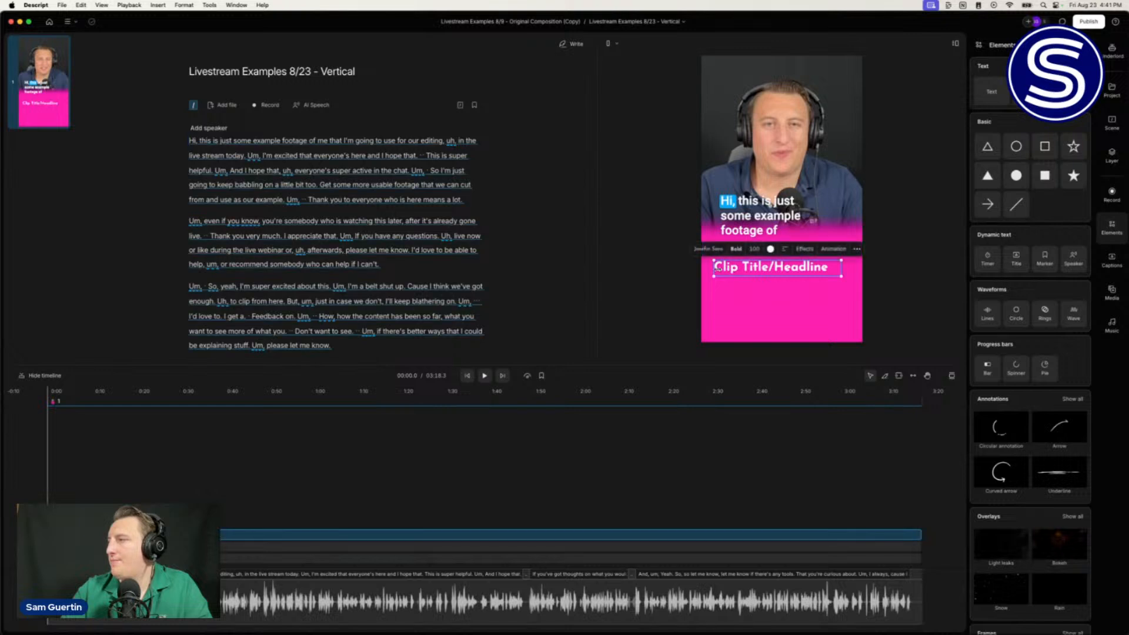
pyautogui.moveTo(713, 268); pyautogui.dragTo(720, 268)
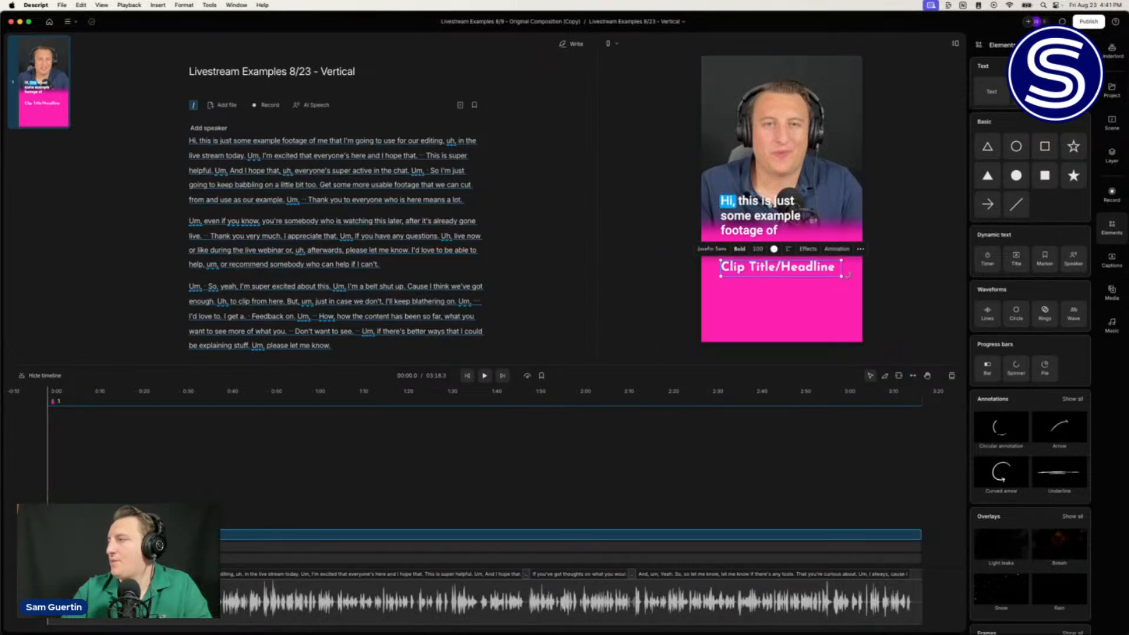
pyautogui.moveTo(842, 266)
pyautogui.mouseDown()
pyautogui.moveTo(815, 267)
pyautogui.moveTo(839, 264)
pyautogui.mouseUp()
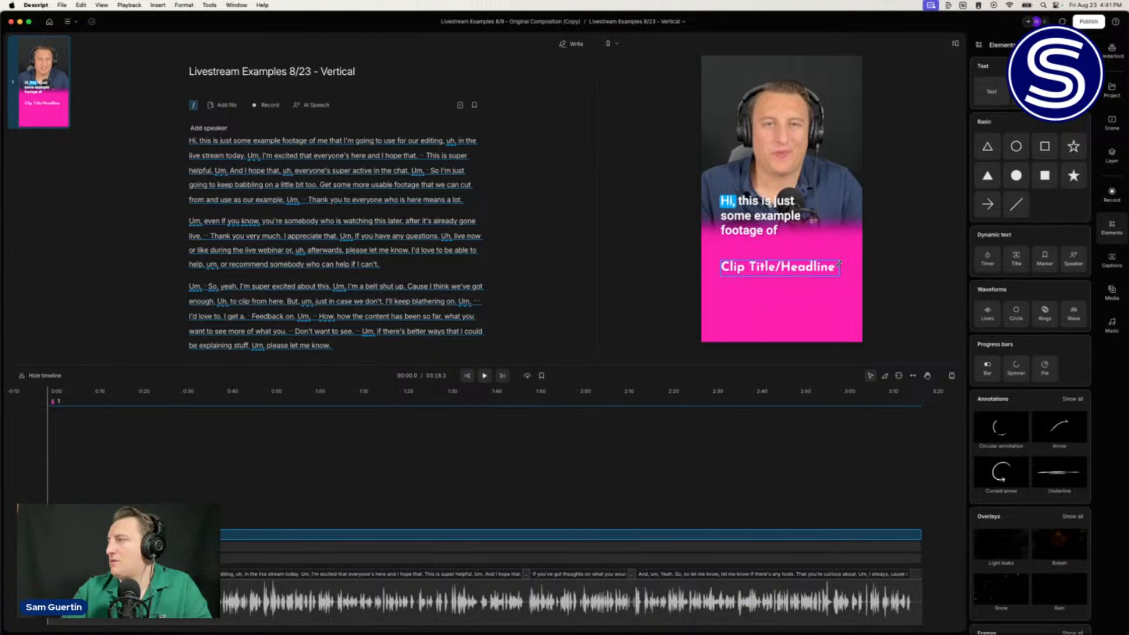
pyautogui.moveTo(758, 252); pyautogui.dragTo(750, 252)
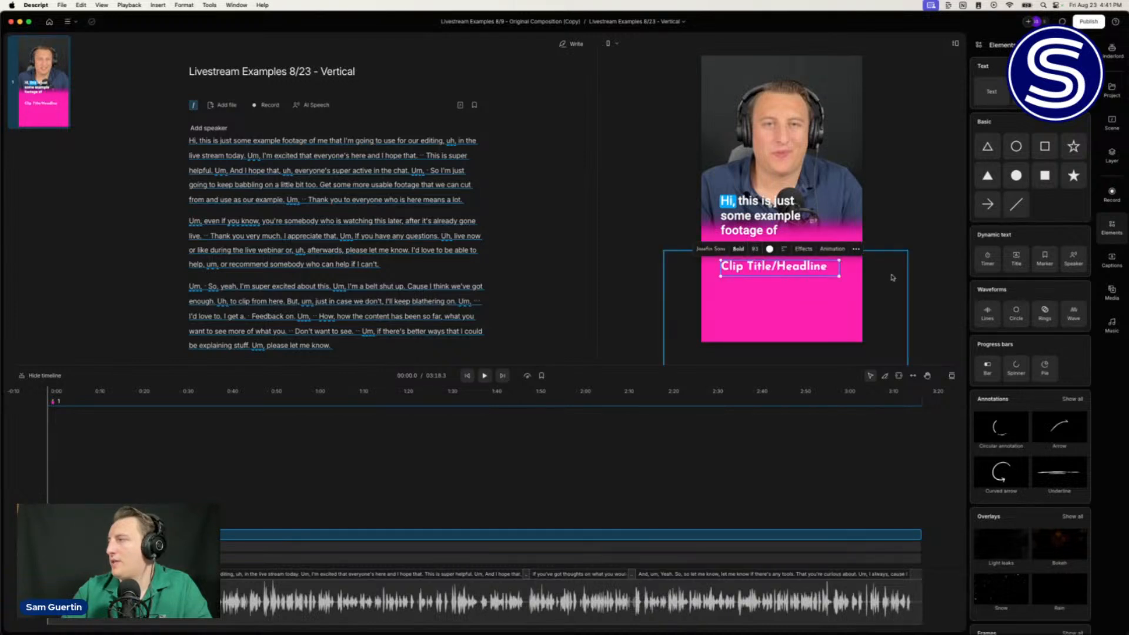
pyautogui.moveTo(789, 272); pyautogui.dragTo(792, 269)
pyautogui.moveTo(745, 214); pyautogui.dragTo(746, 215)
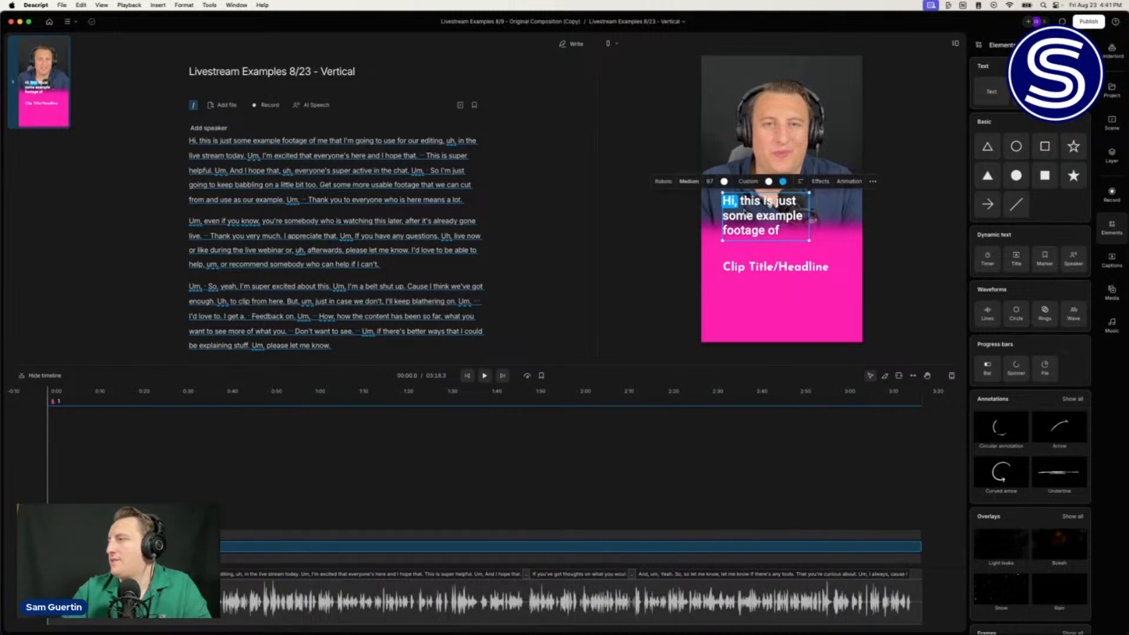
# Step: Add a white line as an underline beneath the title, about 10px thick
pyautogui.click(1021, 213)
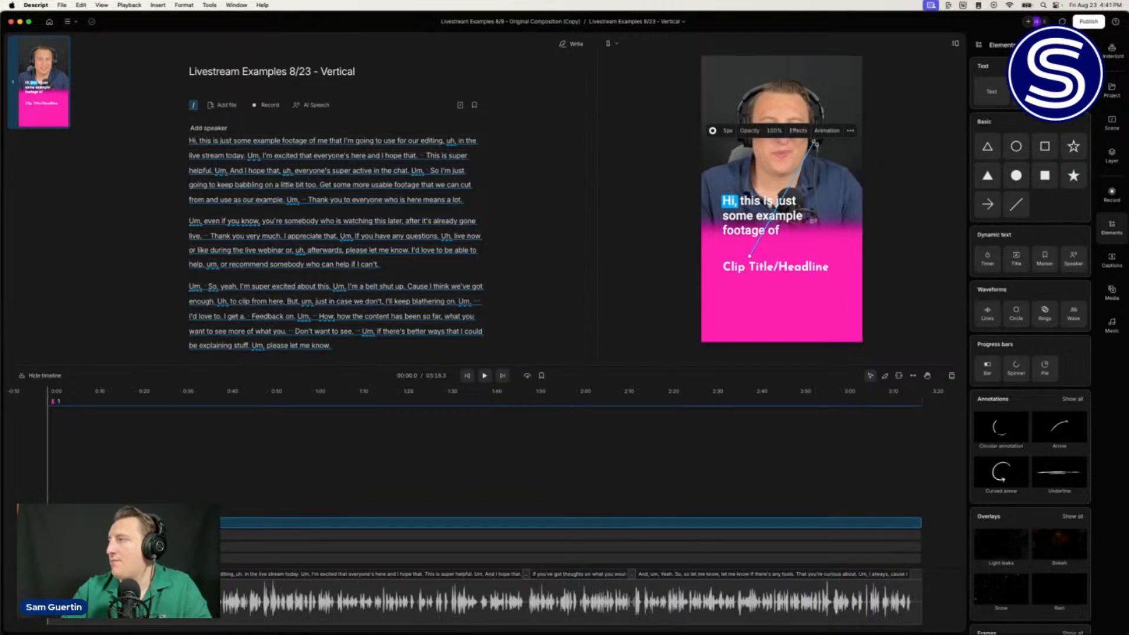
pyautogui.moveTo(815, 143); pyautogui.dragTo(826, 276)
pyautogui.moveTo(751, 256); pyautogui.dragTo(719, 277)
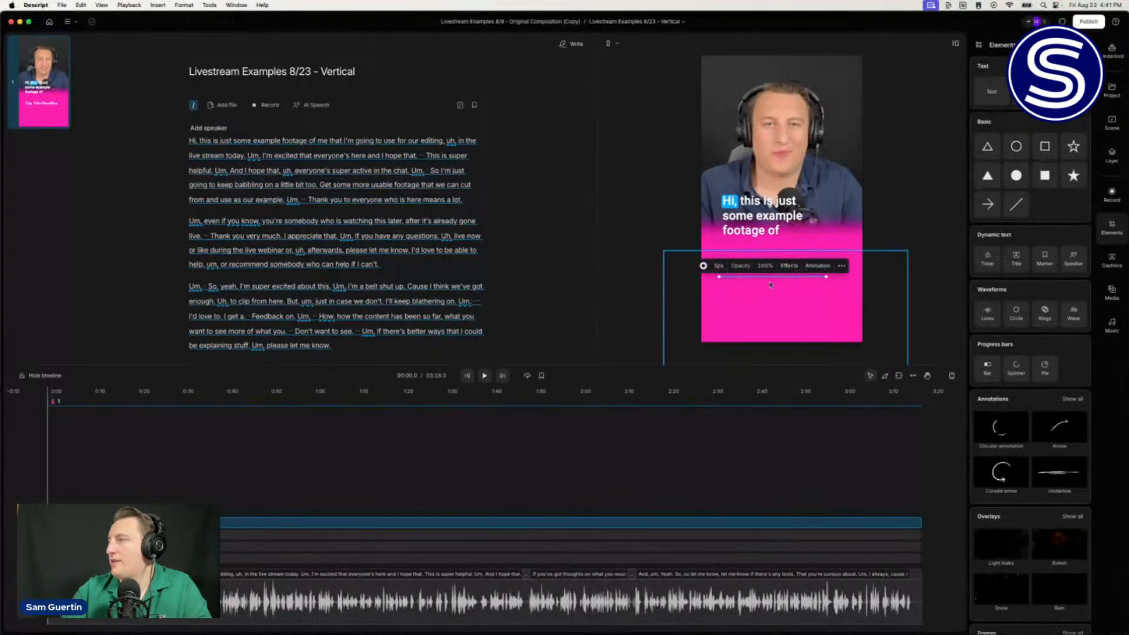
pyautogui.click(773, 281)
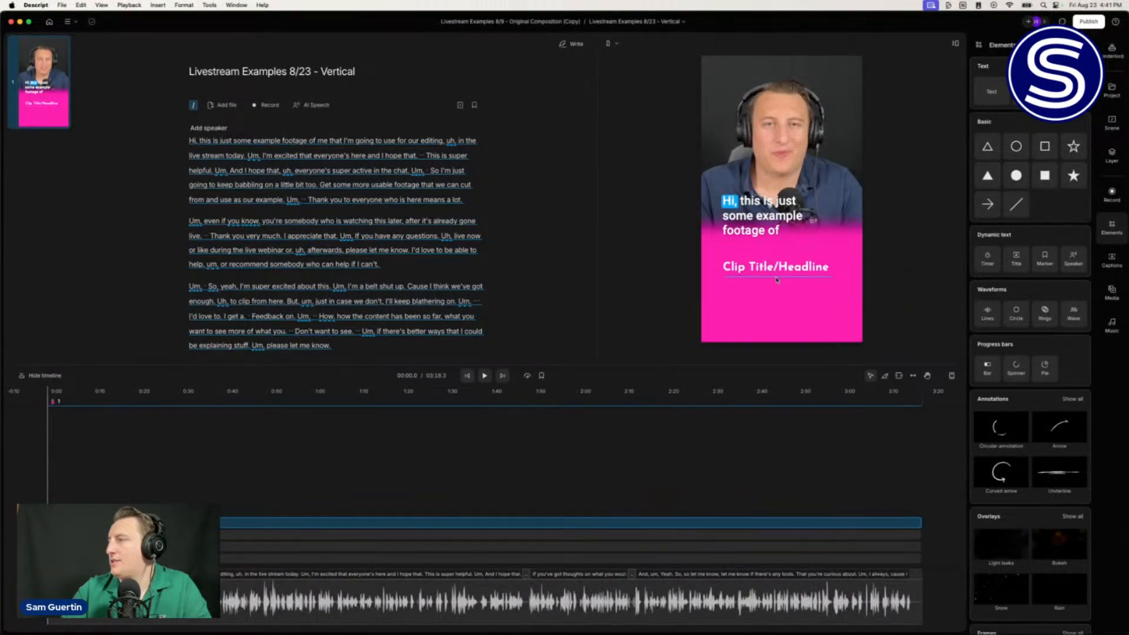
pyautogui.click(781, 280)
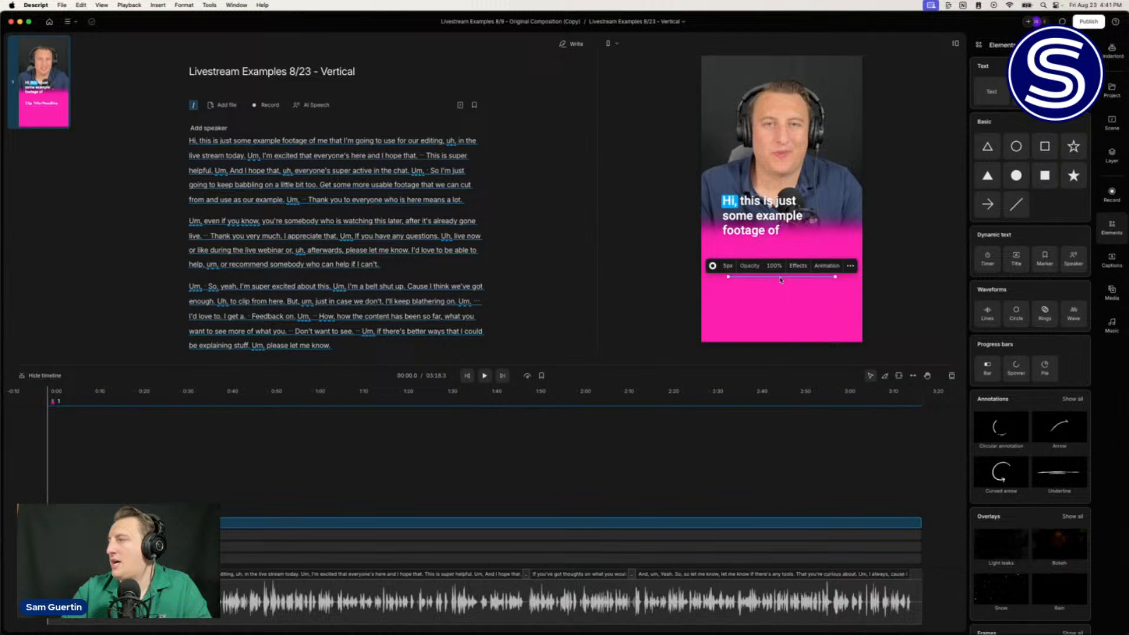
pyautogui.click(714, 267)
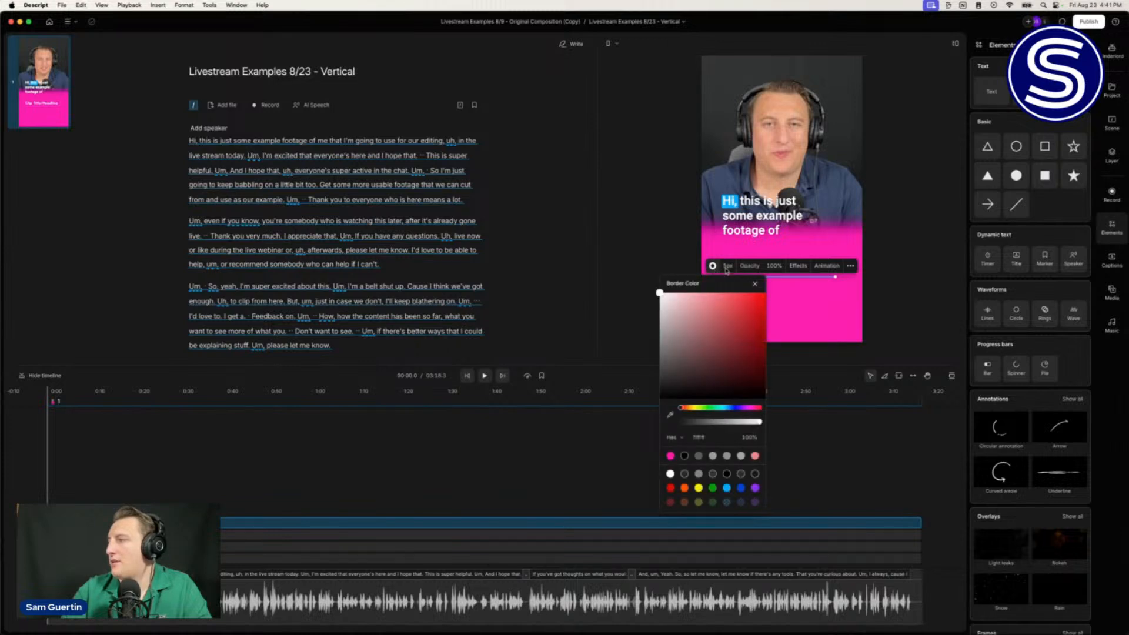
pyautogui.click(730, 267)
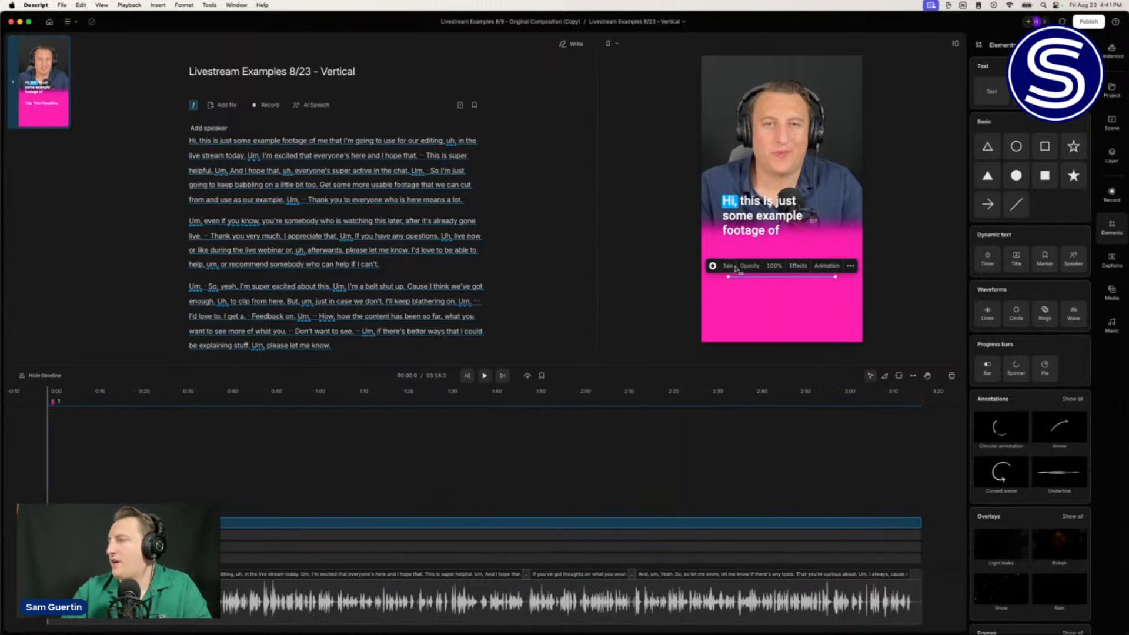
pyautogui.moveTo(729, 266); pyautogui.dragTo(731, 265)
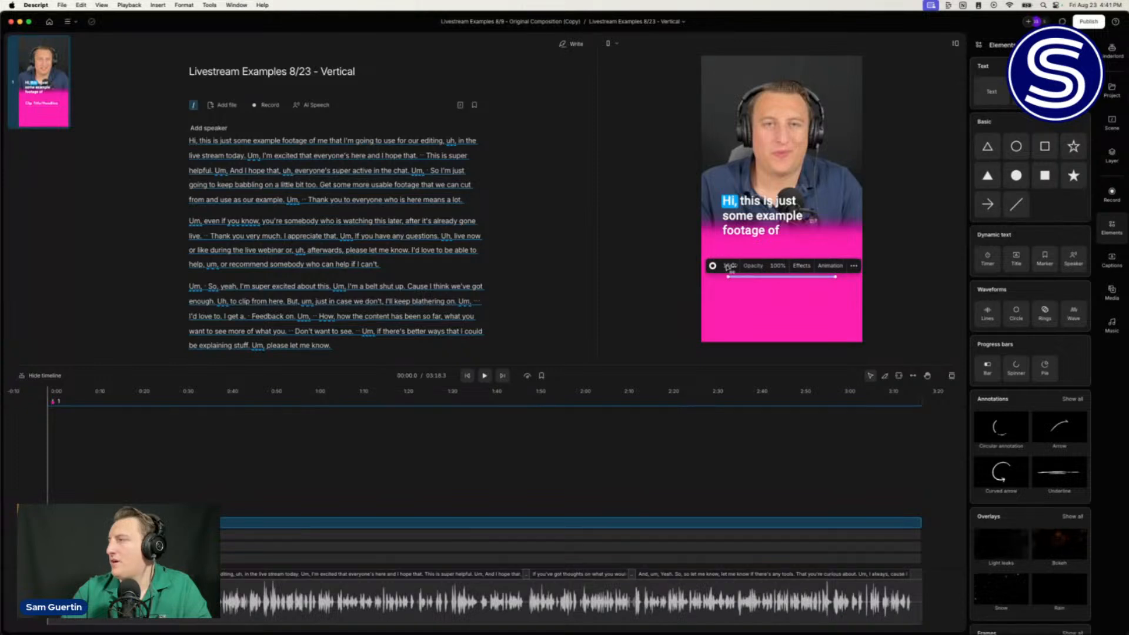
# Step: Extend both ends of the underline, nudge it lower, and set opacity to 82%
pyautogui.click(680, 254)
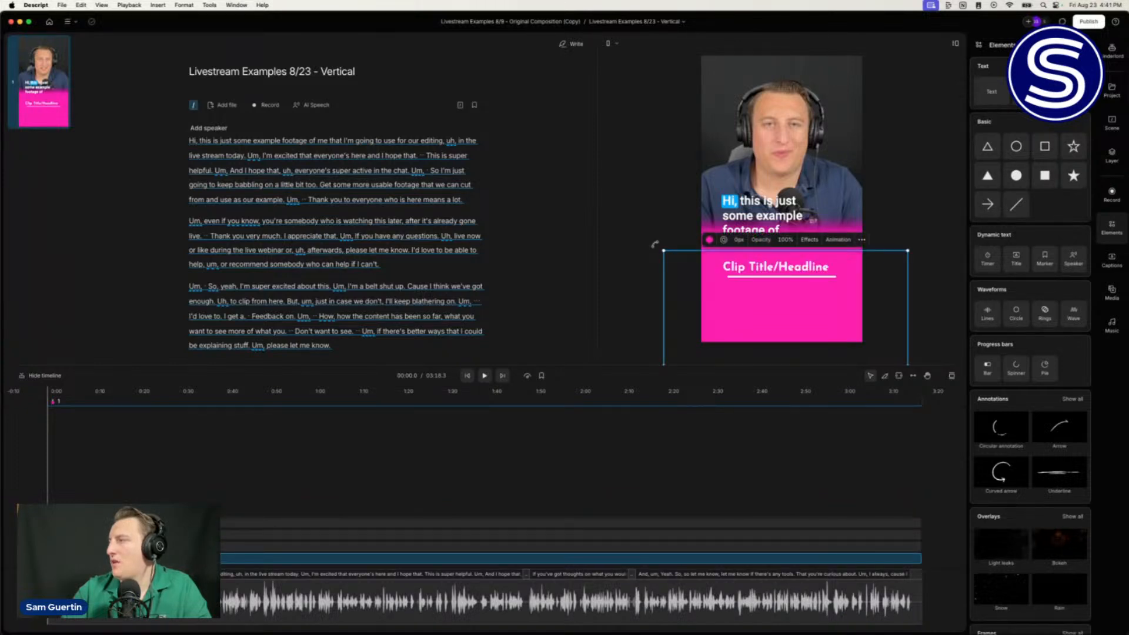
pyautogui.click(782, 276)
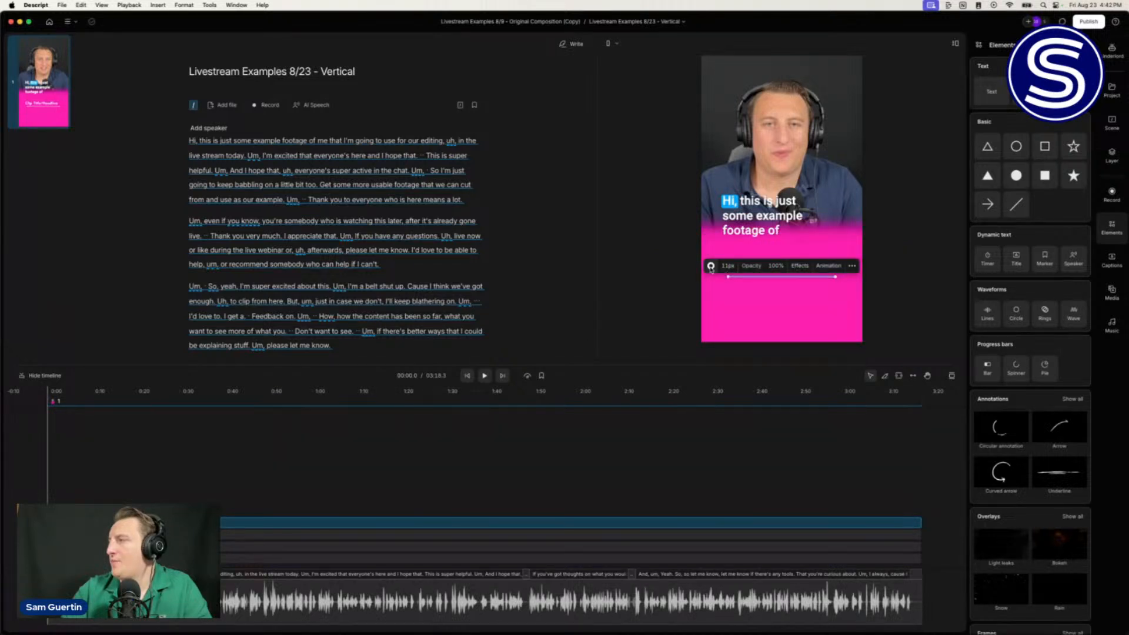
pyautogui.moveTo(728, 276); pyautogui.dragTo(704, 278)
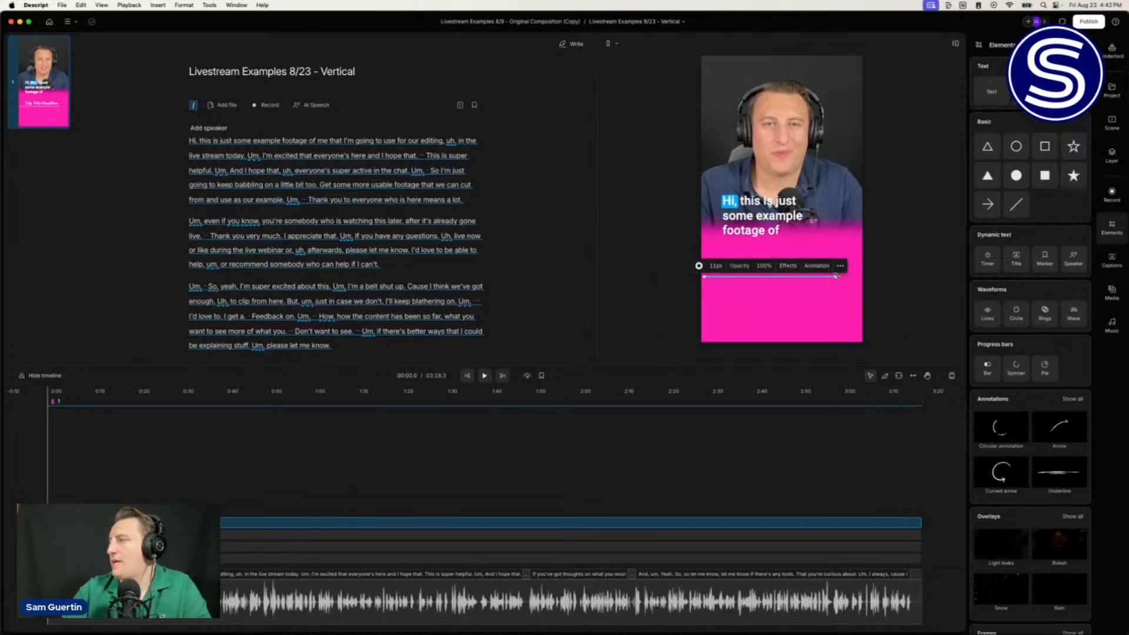
pyautogui.moveTo(837, 277); pyautogui.dragTo(845, 277)
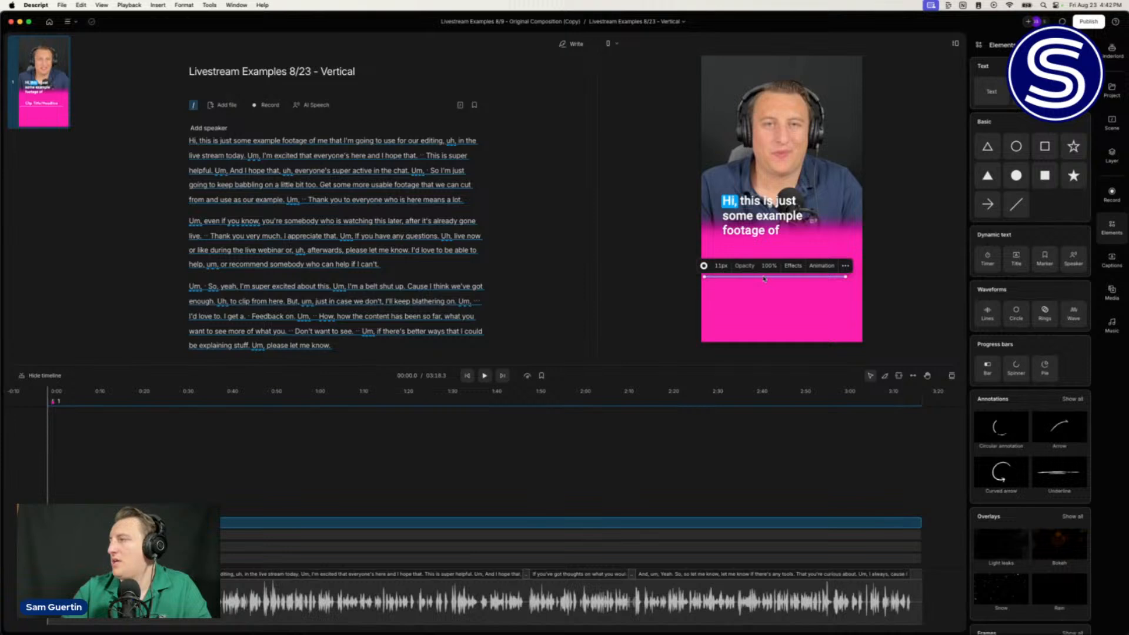
pyautogui.click(777, 283)
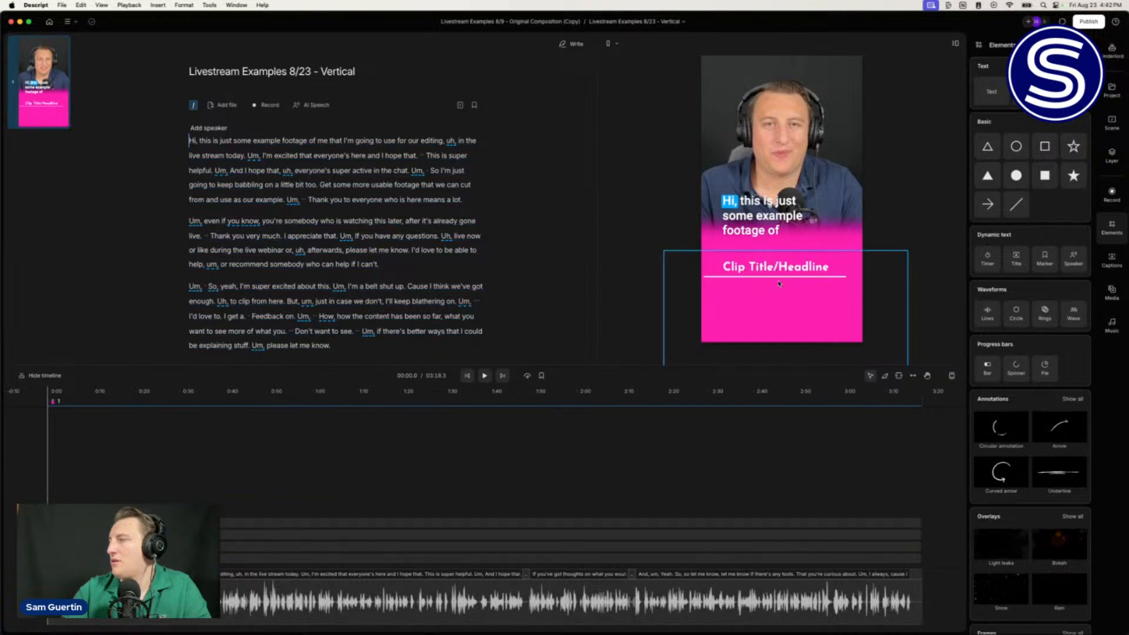
pyautogui.moveTo(779, 279)
pyautogui.mouseDown()
pyautogui.moveTo(783, 291)
pyautogui.moveTo(785, 281)
pyautogui.mouseUp()
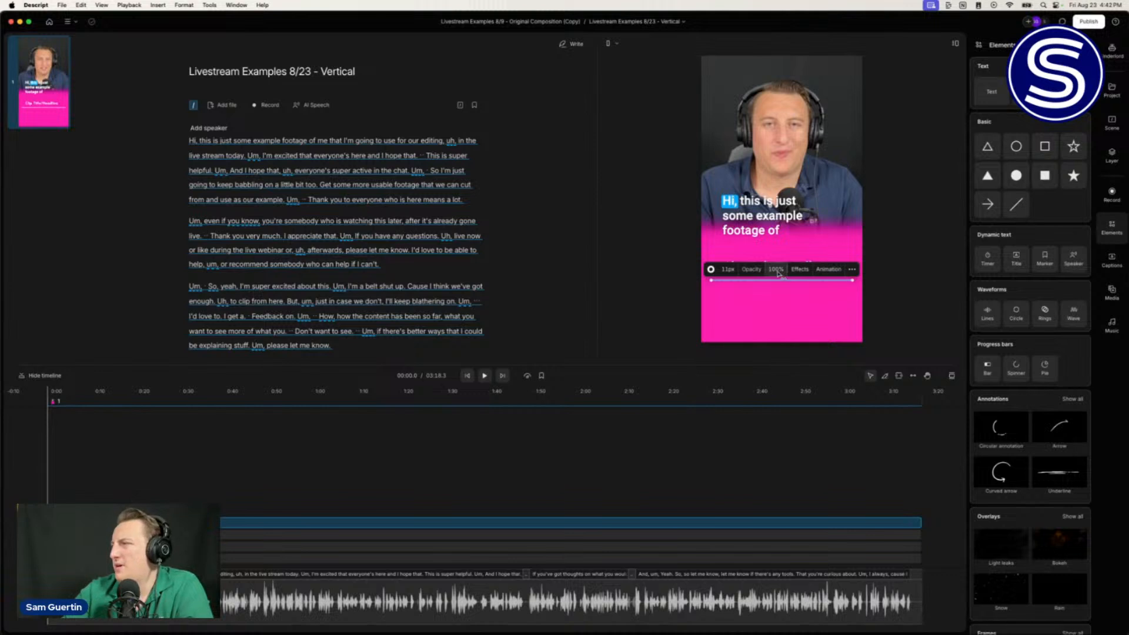
pyautogui.moveTo(778, 271); pyautogui.dragTo(759, 271)
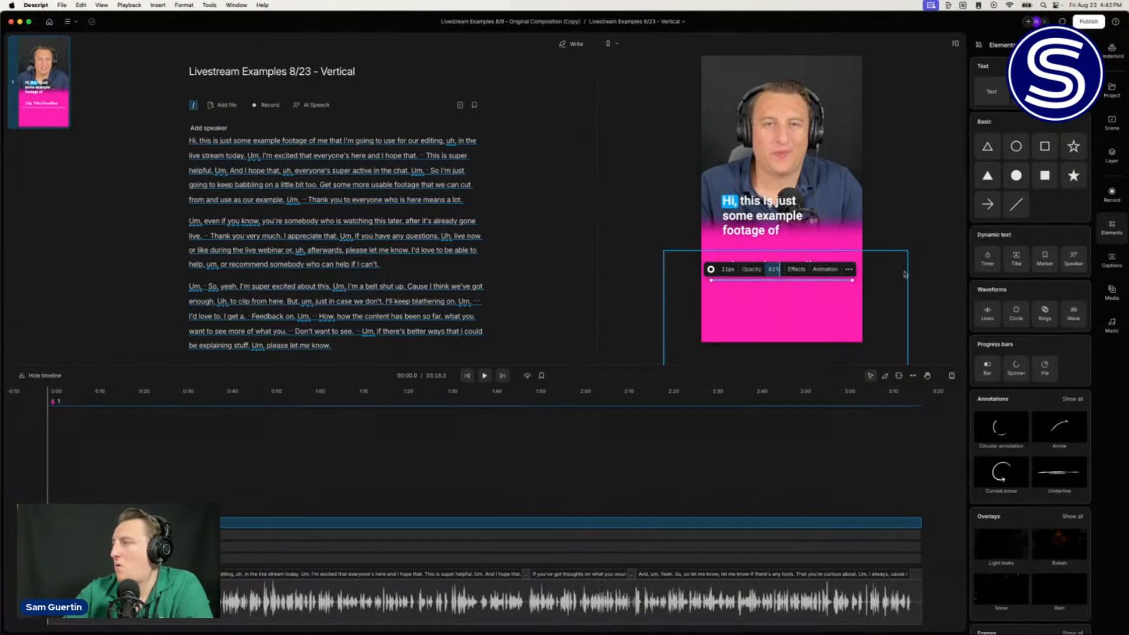
pyautogui.click(927, 262)
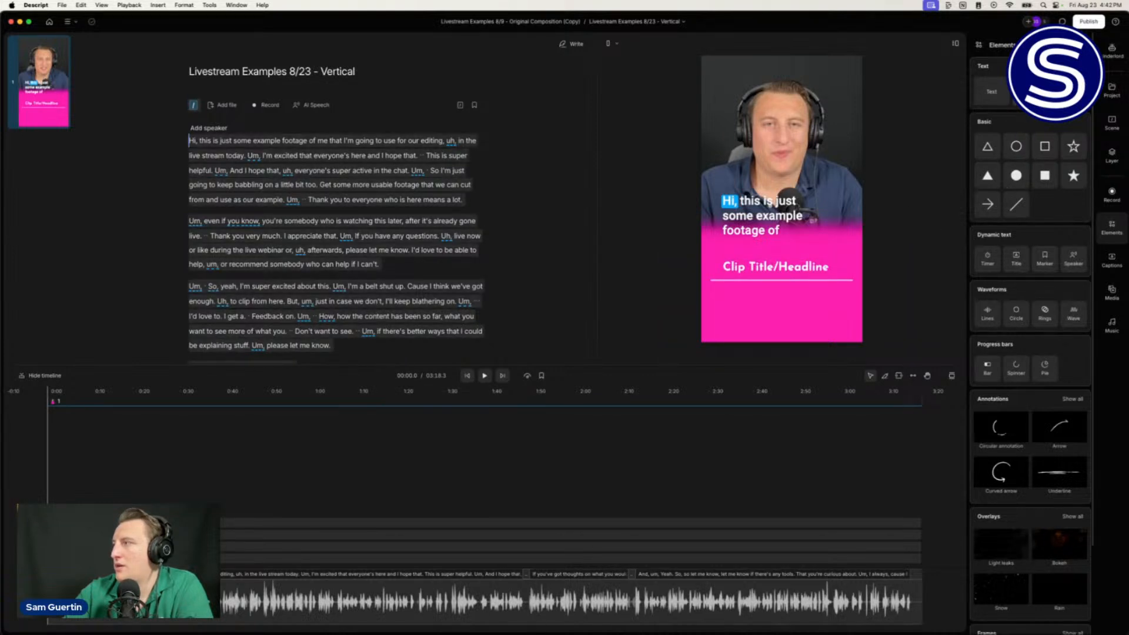
# Step: Duplicate the headline below itself in Semi Bold at size 78
pyautogui.click(783, 267)
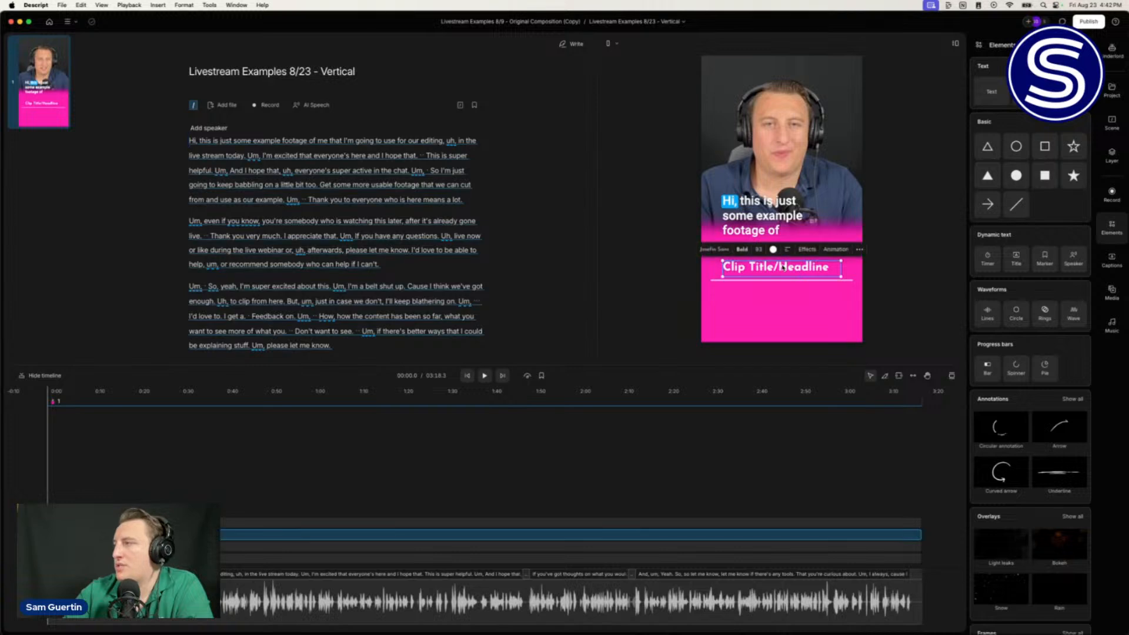
pyautogui.press('super+v')
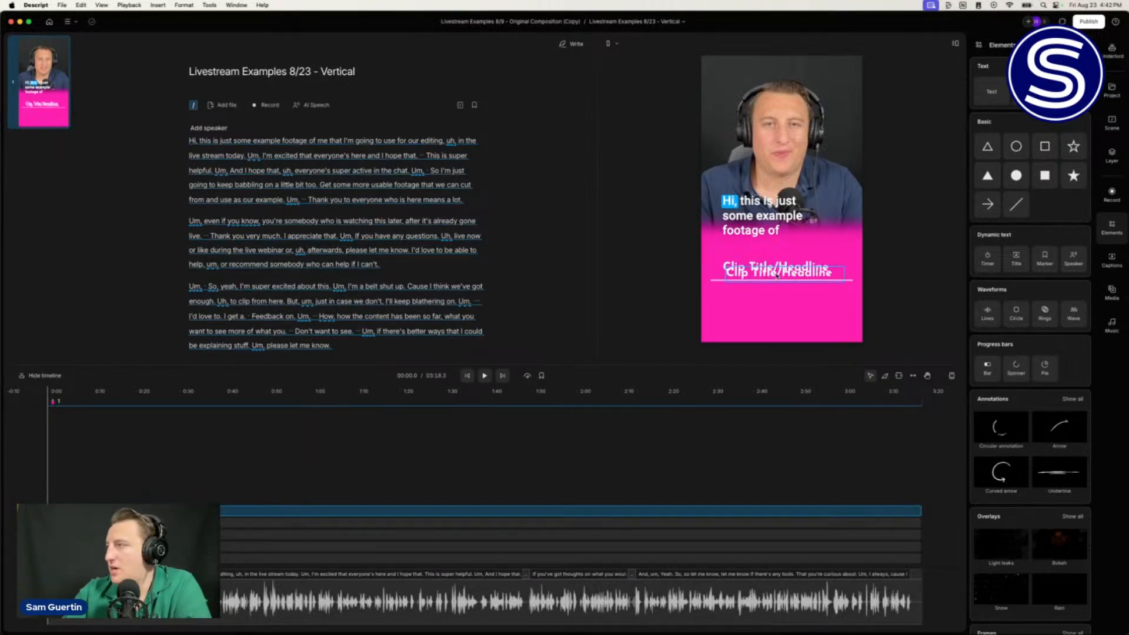
pyautogui.moveTo(778, 276); pyautogui.dragTo(774, 298)
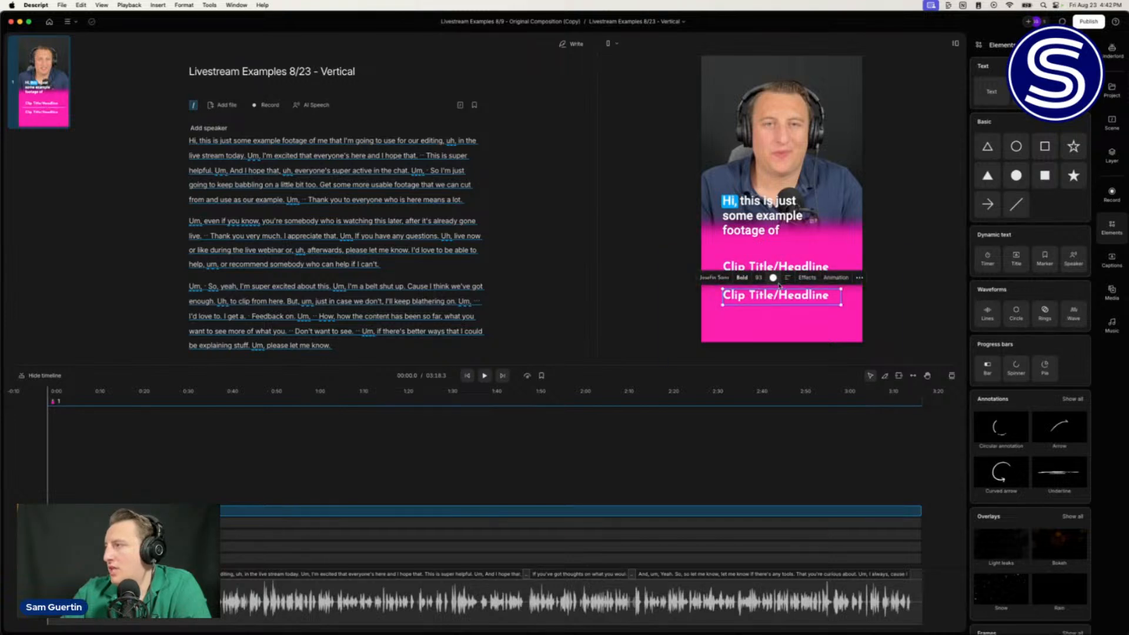
pyautogui.click(743, 278)
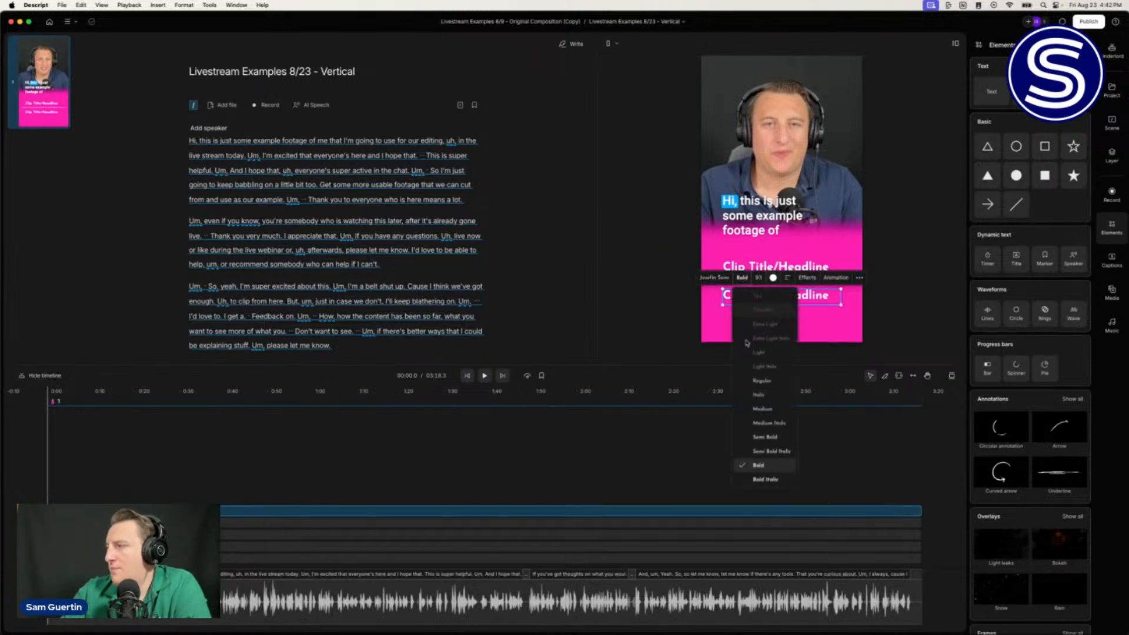
pyautogui.click(756, 437)
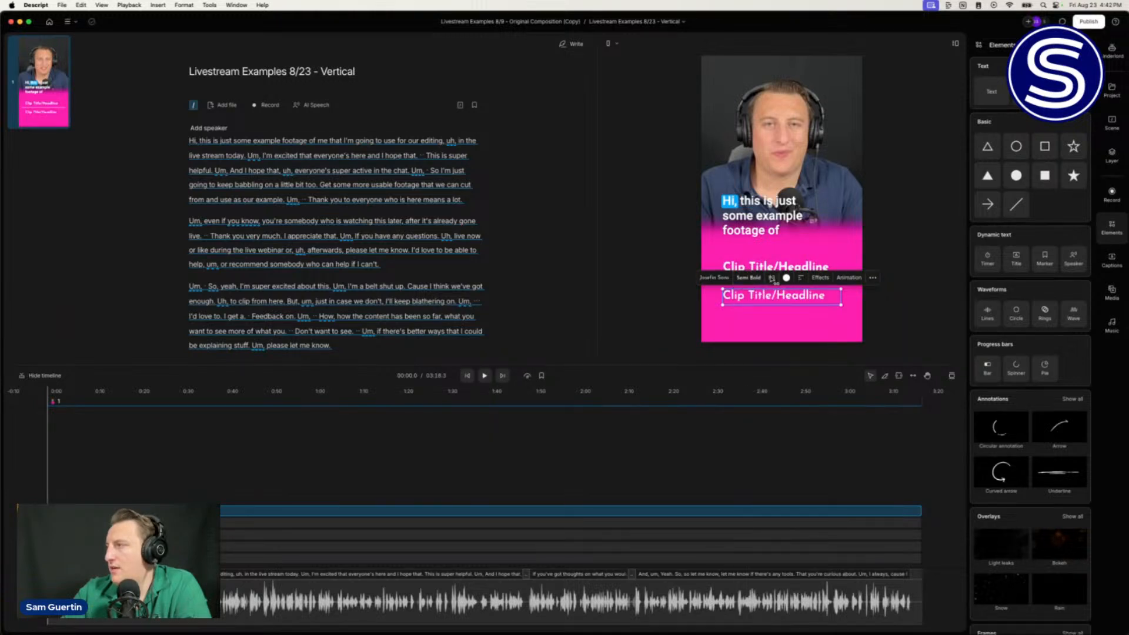
pyautogui.moveTo(771, 279); pyautogui.dragTo(768, 279)
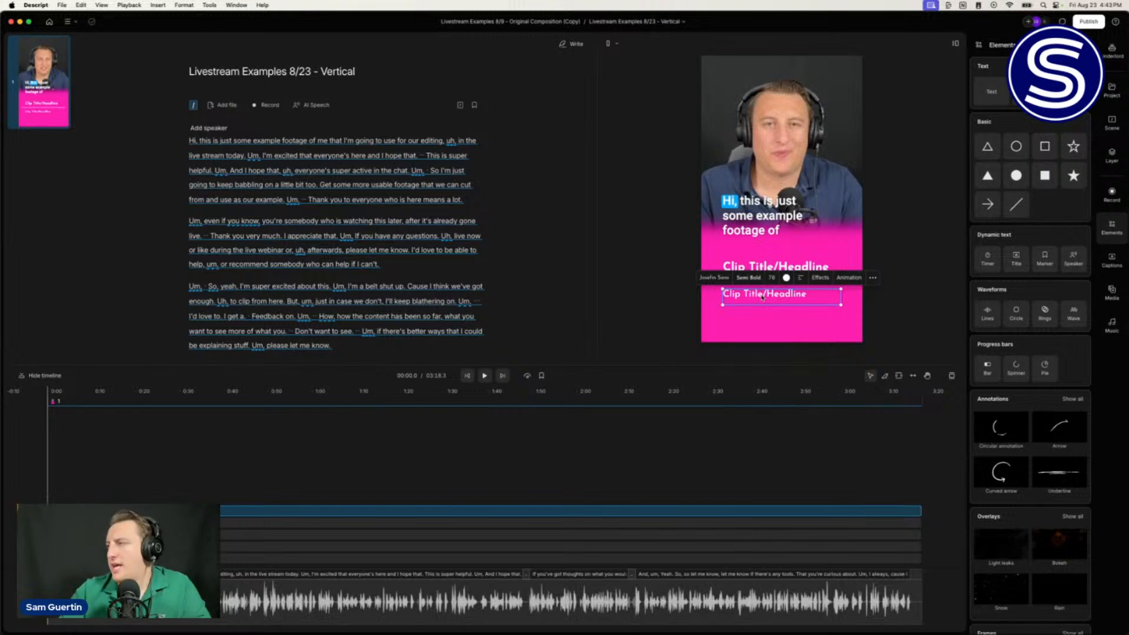
# Step: Change the copy to 'Guest Name', shorten its box, and duplicate it below
pyautogui.tripleClick(763, 295)
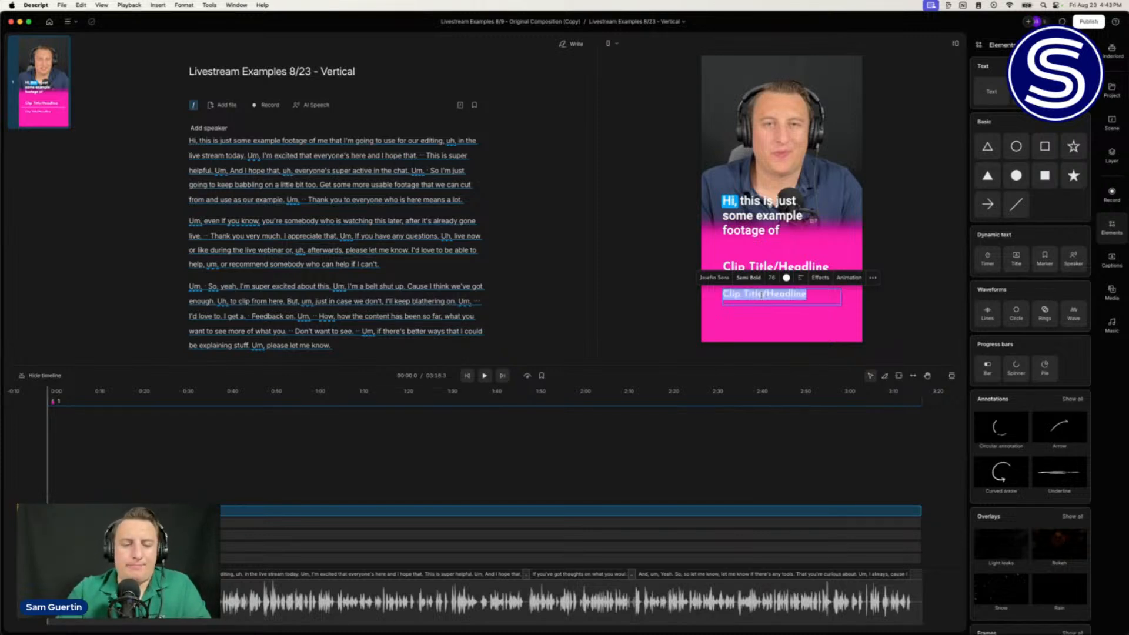
pyautogui.write('Gue')
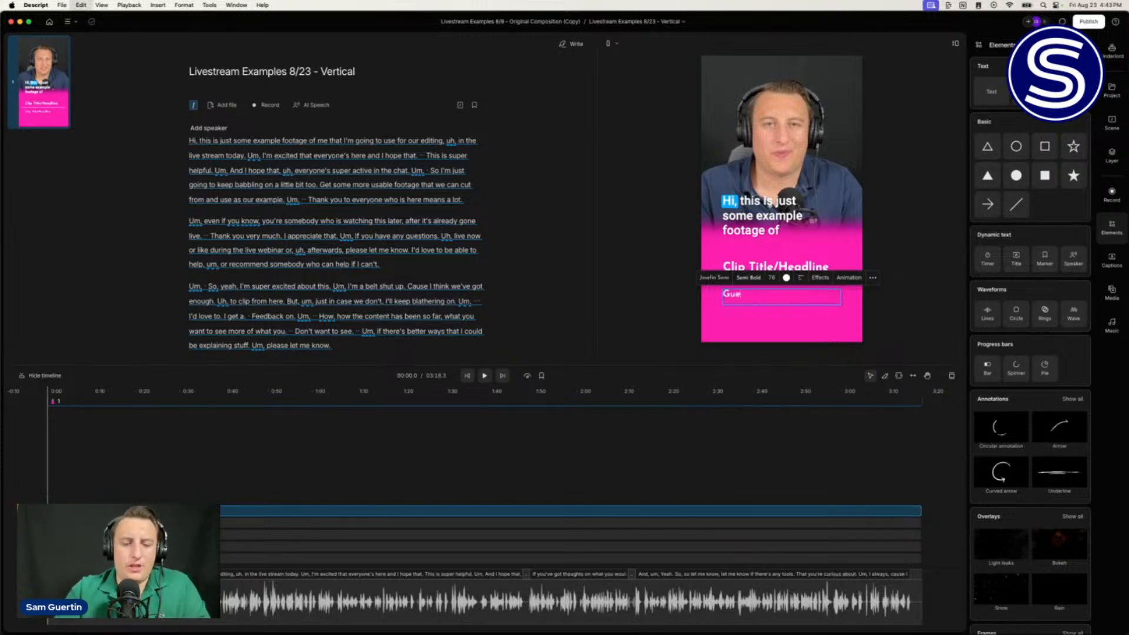
pyautogui.write('st N')
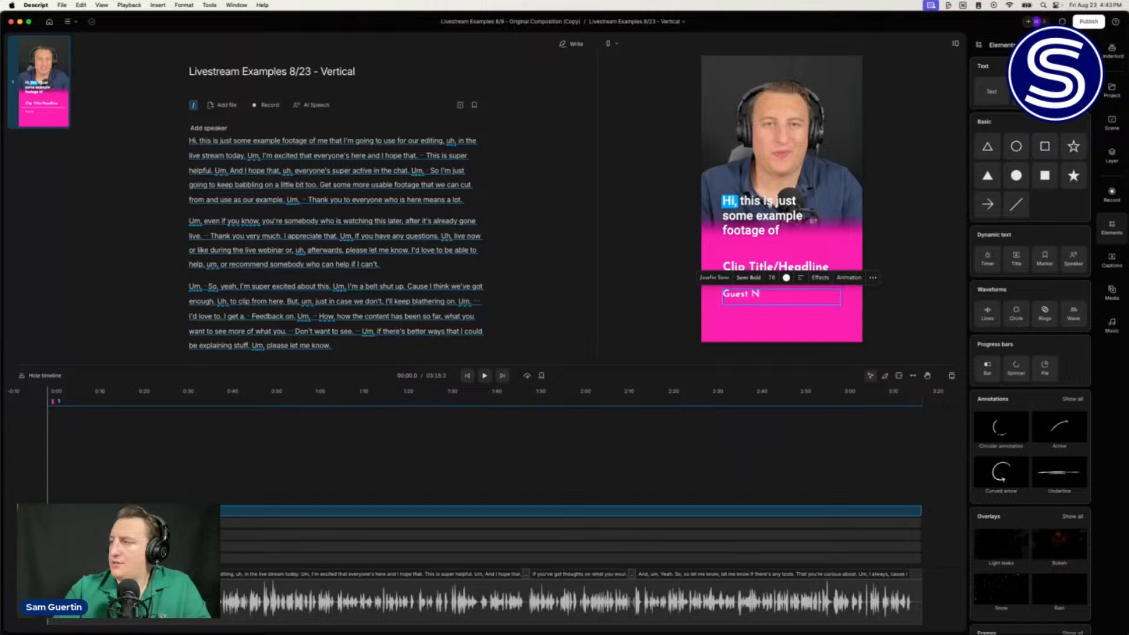
pyautogui.write('ame')
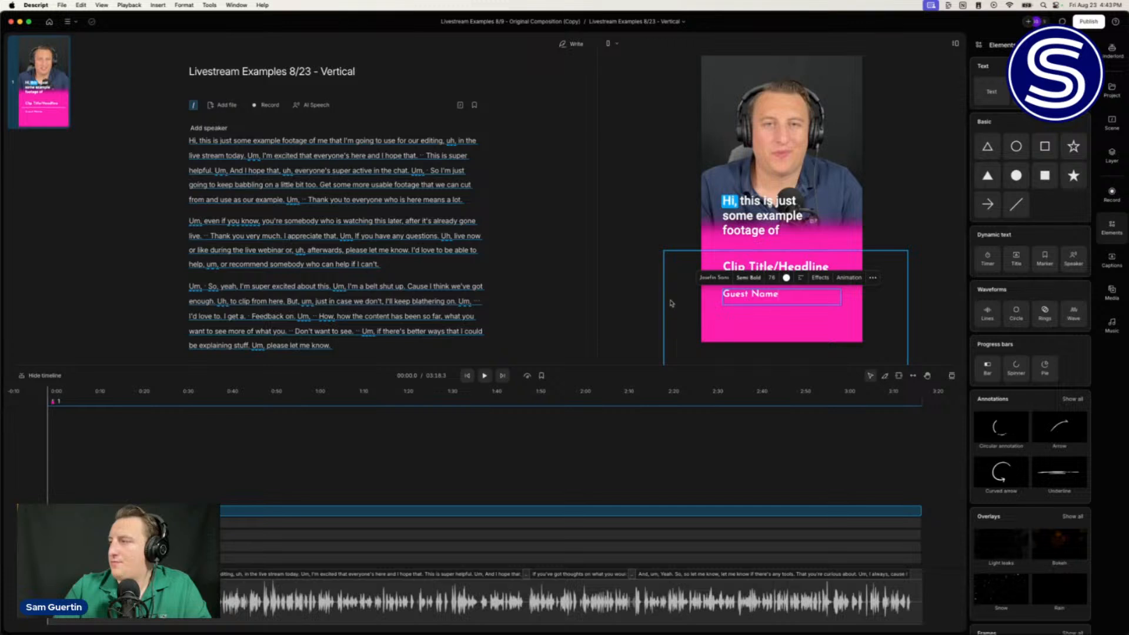
pyautogui.click(641, 306)
pyautogui.click(761, 294)
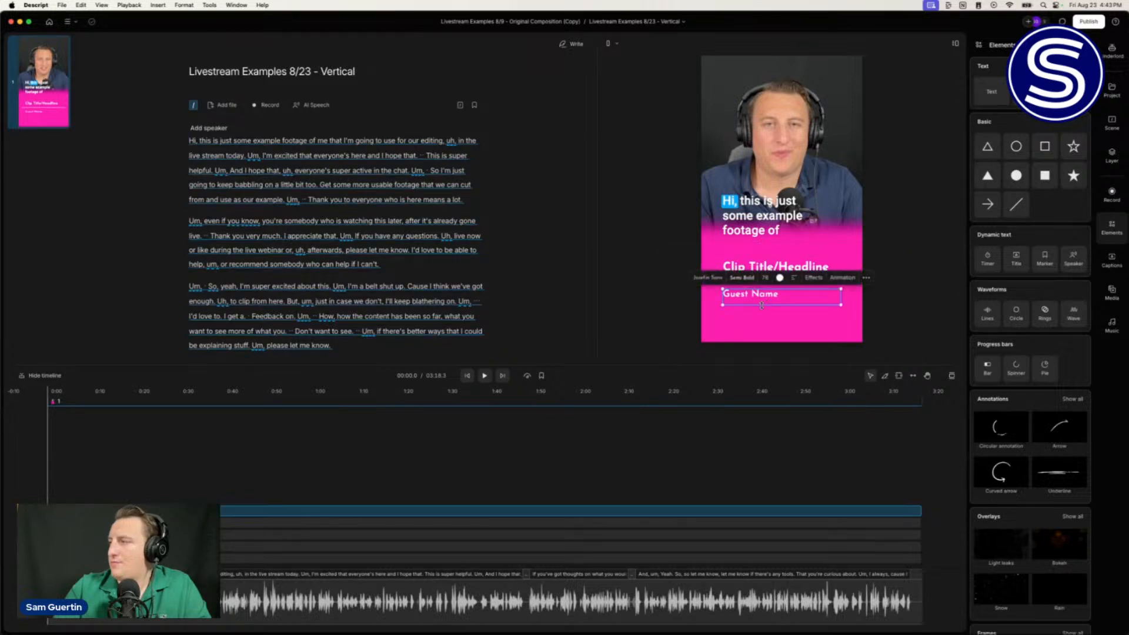
pyautogui.moveTo(762, 306); pyautogui.dragTo(762, 300)
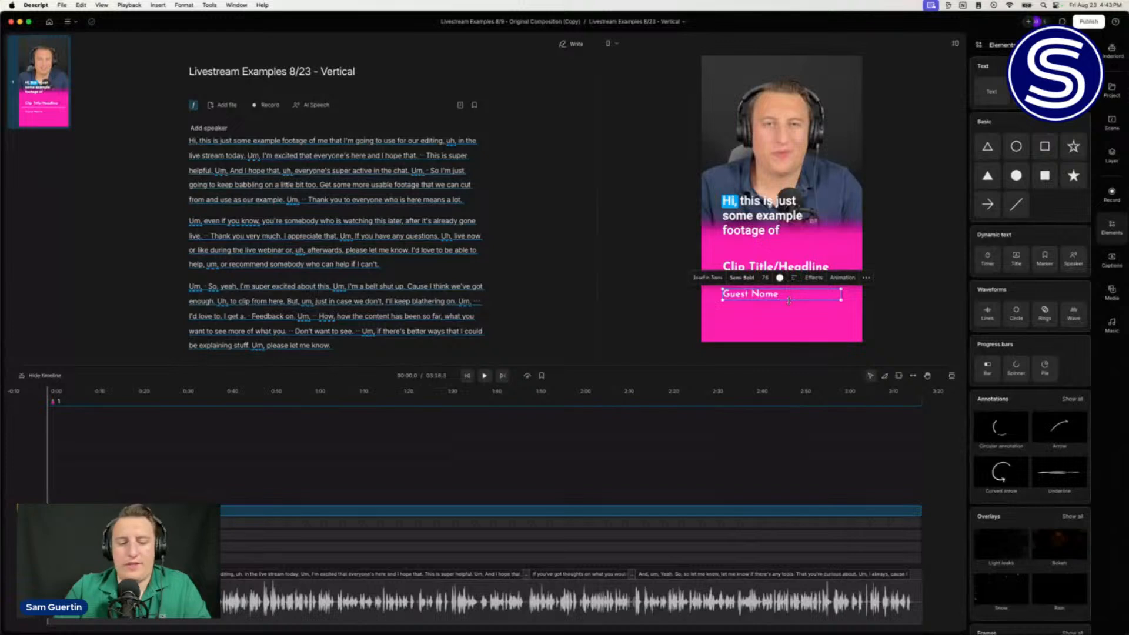
pyautogui.moveTo(789, 301); pyautogui.dragTo(794, 309)
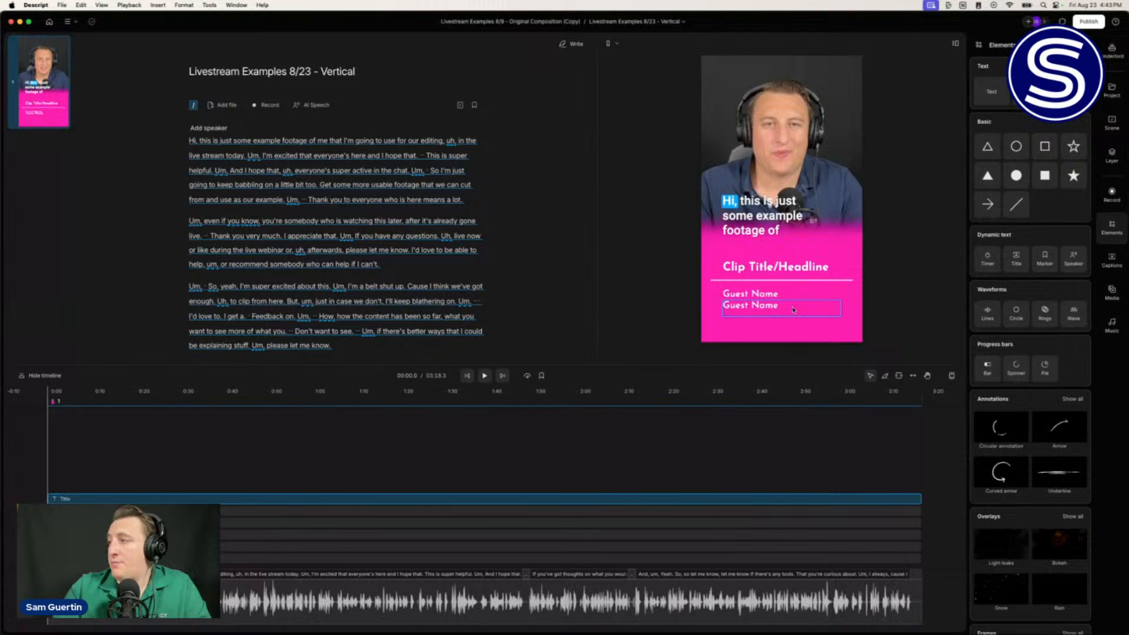
# Step: Make the lower copy read 'Title at Company' in Medium Italic at size 70
pyautogui.doubleClick(793, 310)
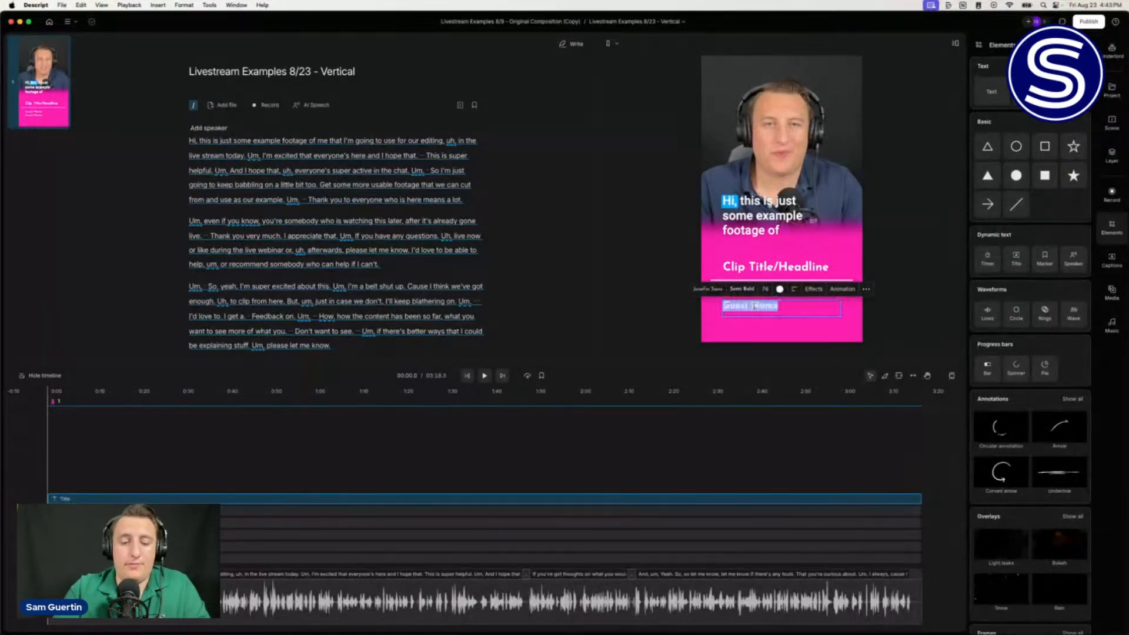
pyautogui.write('Tit')
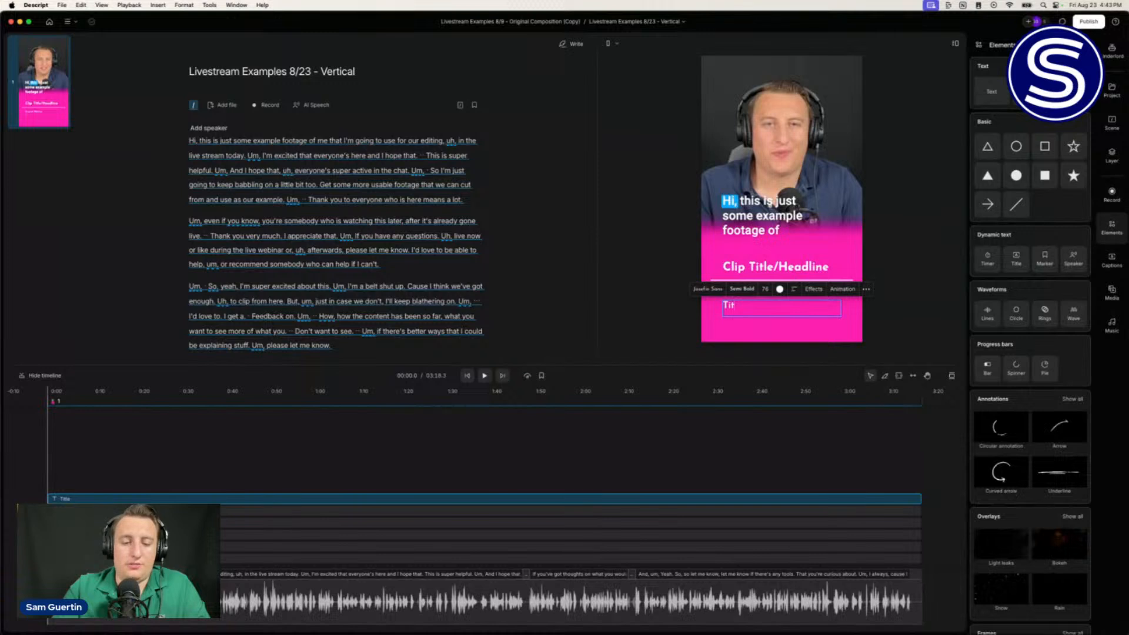
pyautogui.write('le at Company')
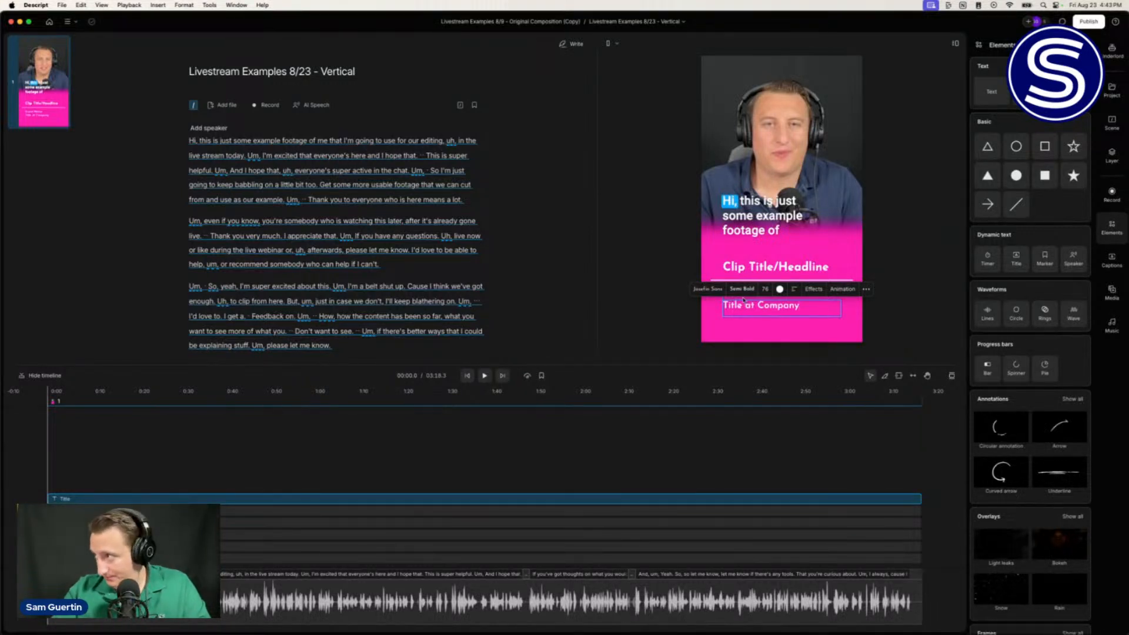
pyautogui.click(742, 289)
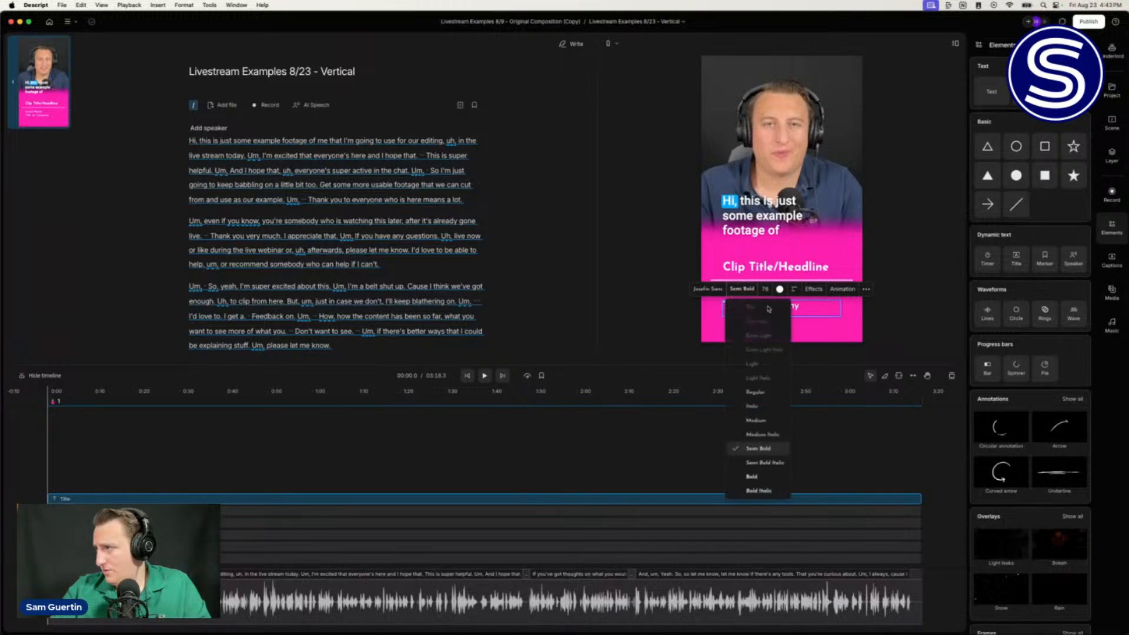
pyautogui.click(765, 434)
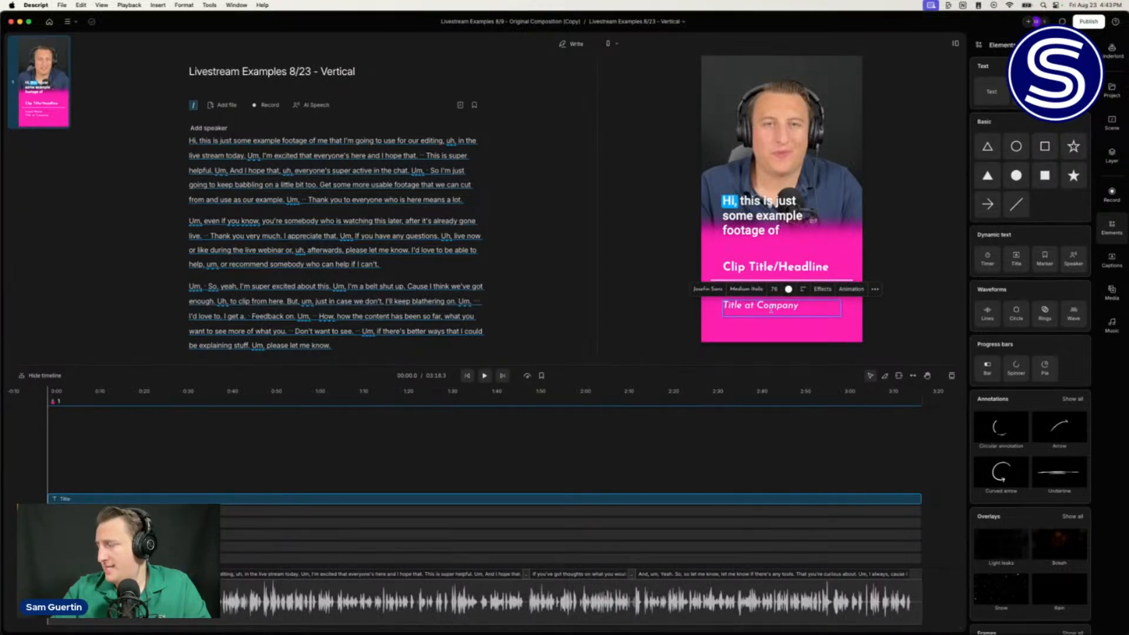
pyautogui.moveTo(776, 289); pyautogui.dragTo(770, 288)
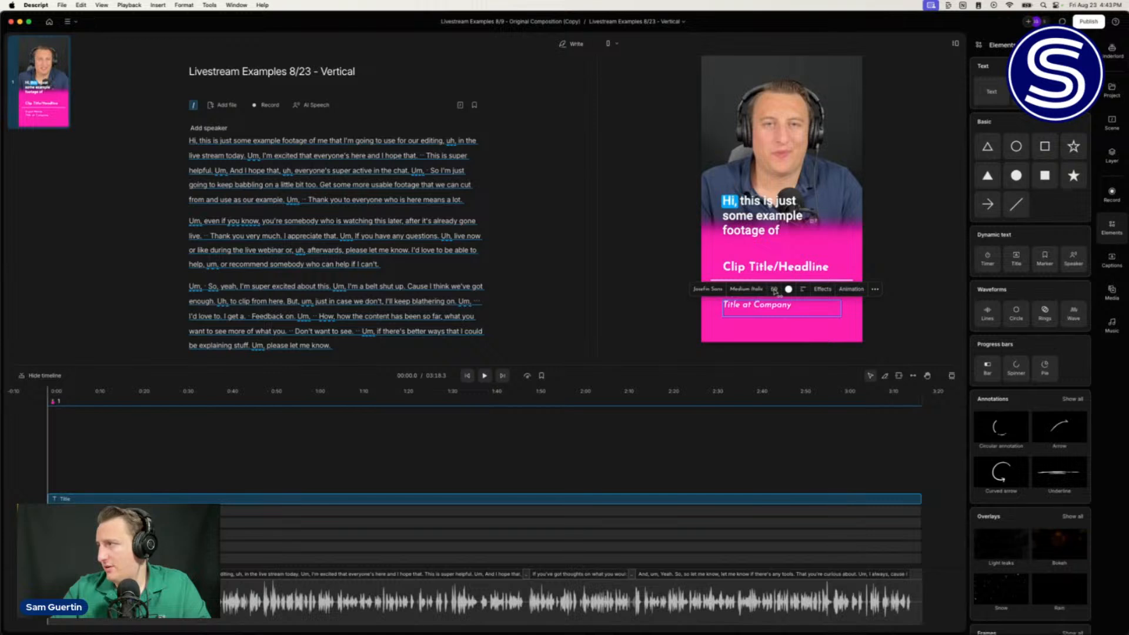
pyautogui.click(647, 276)
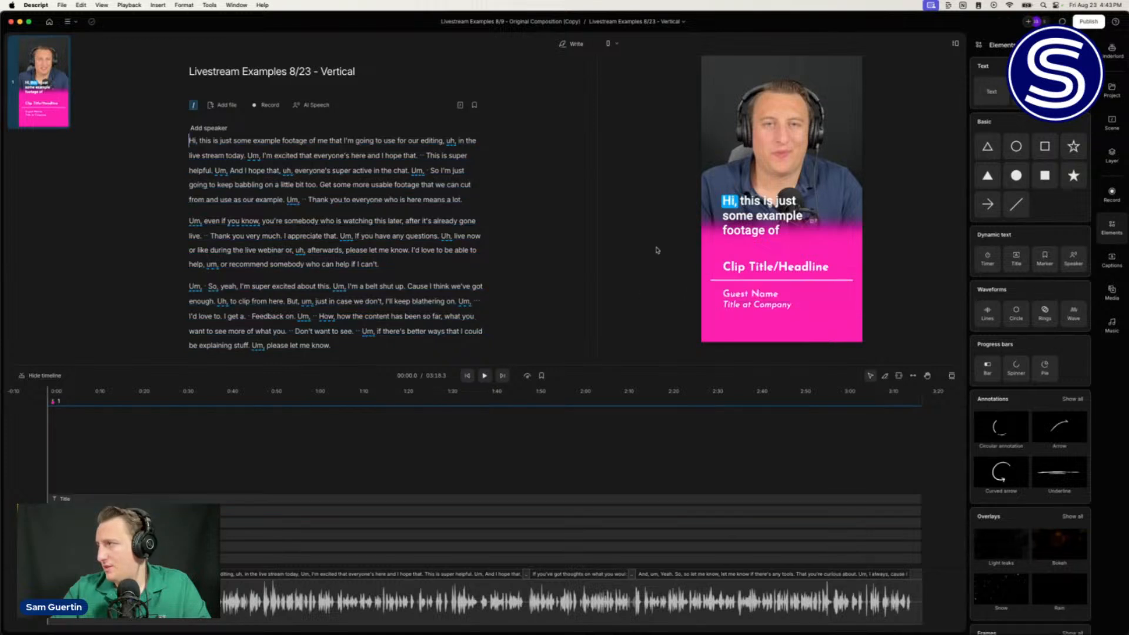
pyautogui.click(762, 307)
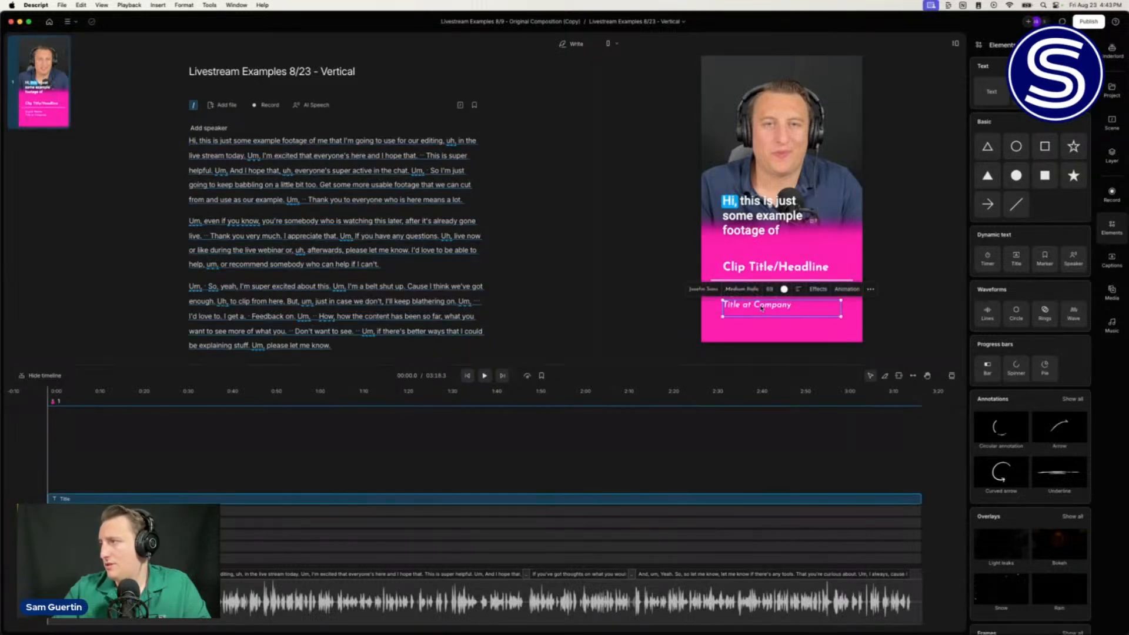
pyautogui.click(625, 293)
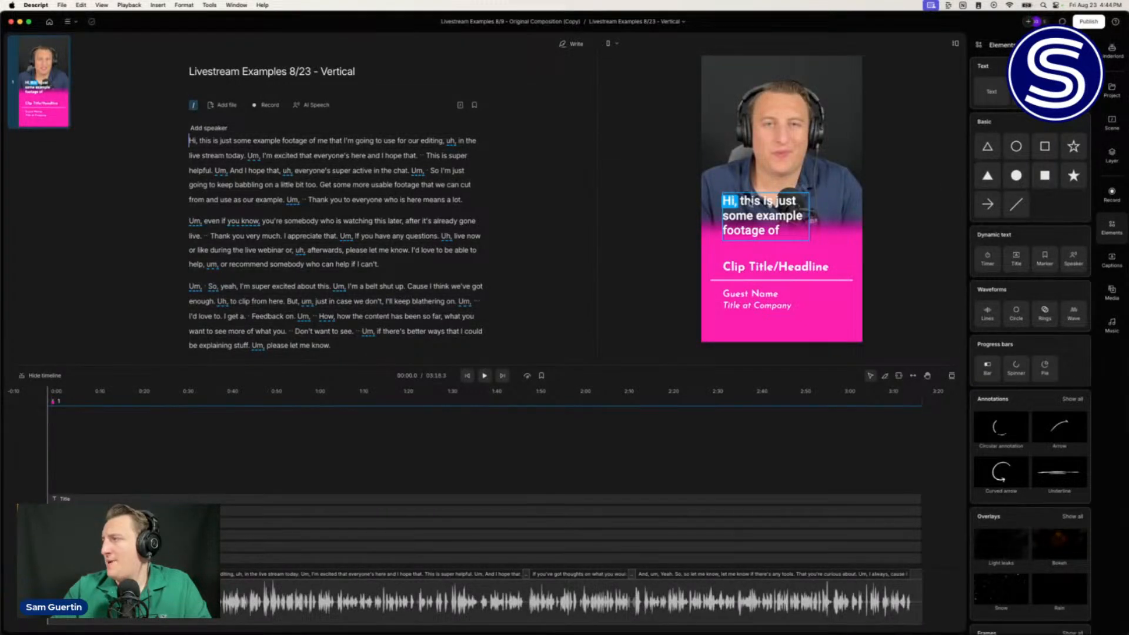
# Step: Give the captions a darker, more opaque drop shadow with a vertical offset of 8
pyautogui.click(754, 208)
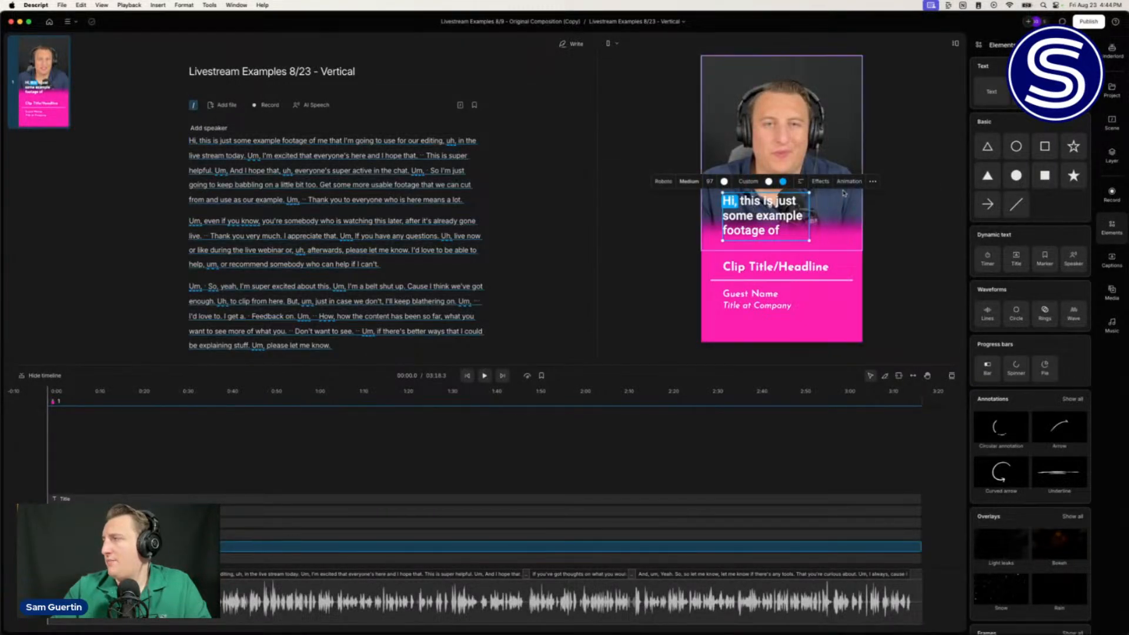
pyautogui.click(822, 182)
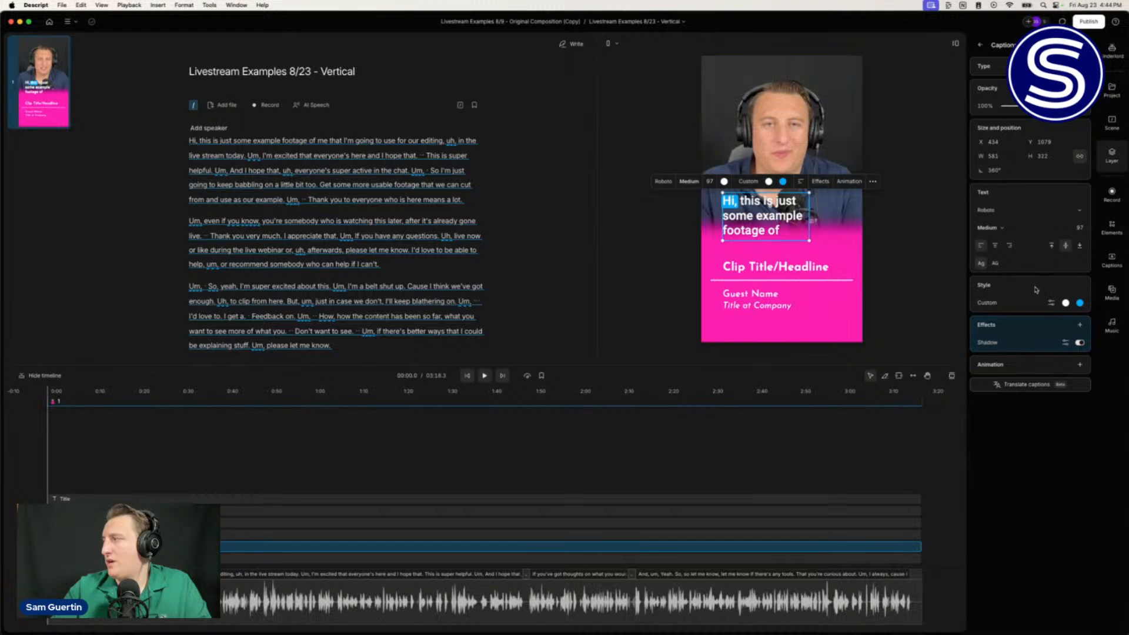
pyautogui.click(1067, 343)
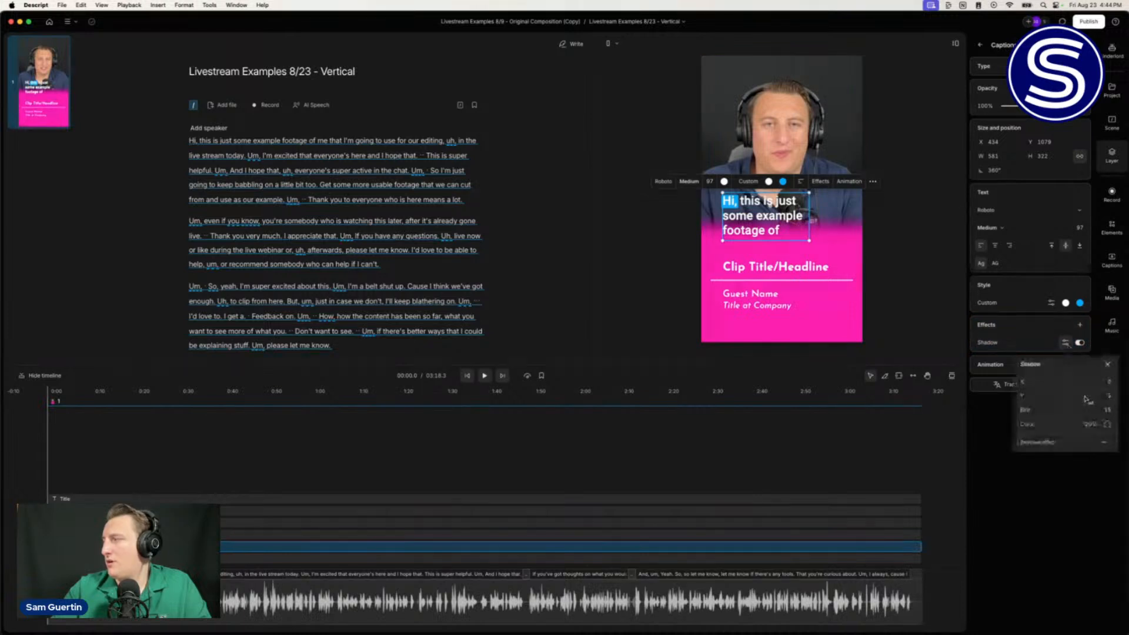
pyautogui.moveTo(1101, 424); pyautogui.dragTo(1126, 427)
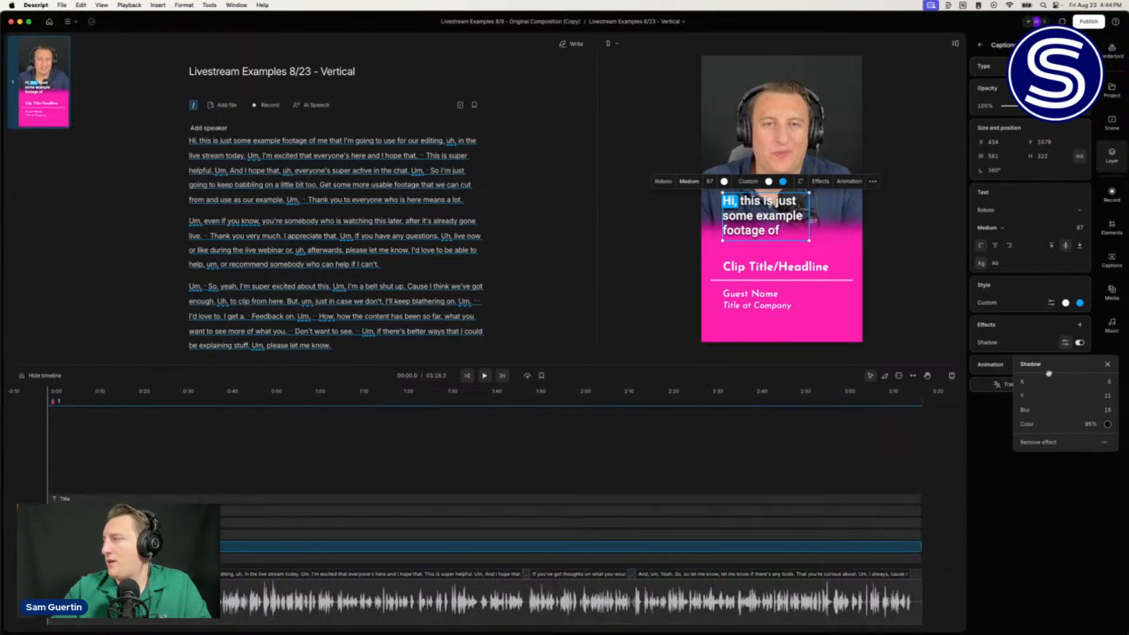
pyautogui.moveTo(1093, 400); pyautogui.dragTo(1097, 404)
pyautogui.click(1095, 395)
pyautogui.write('8')
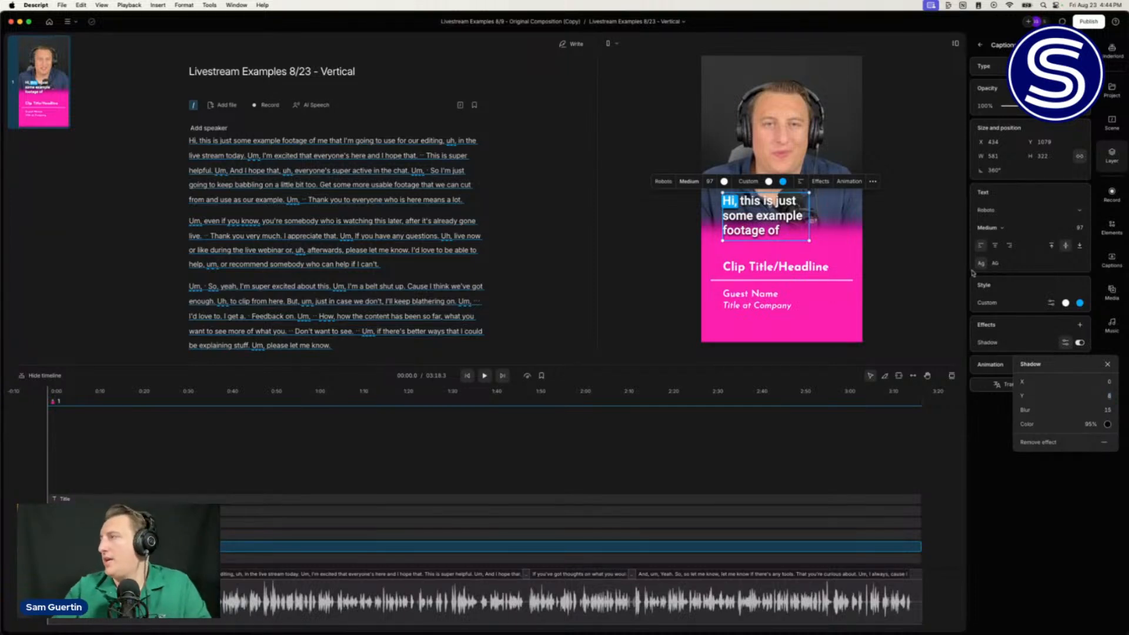
pyautogui.click(878, 258)
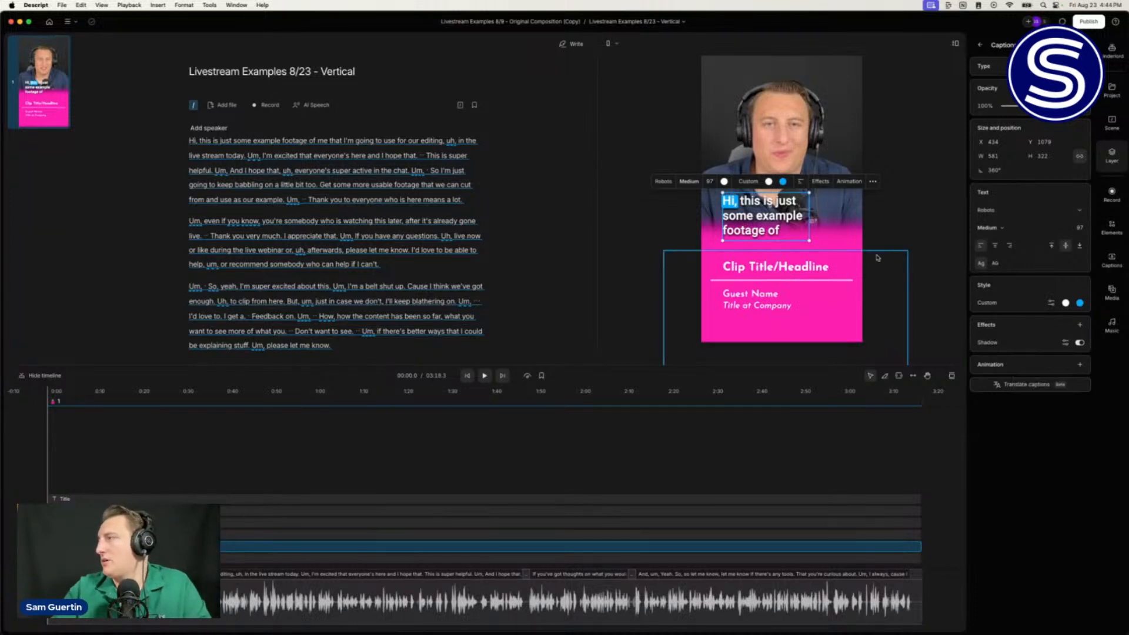
pyautogui.click(892, 226)
pyautogui.click(836, 266)
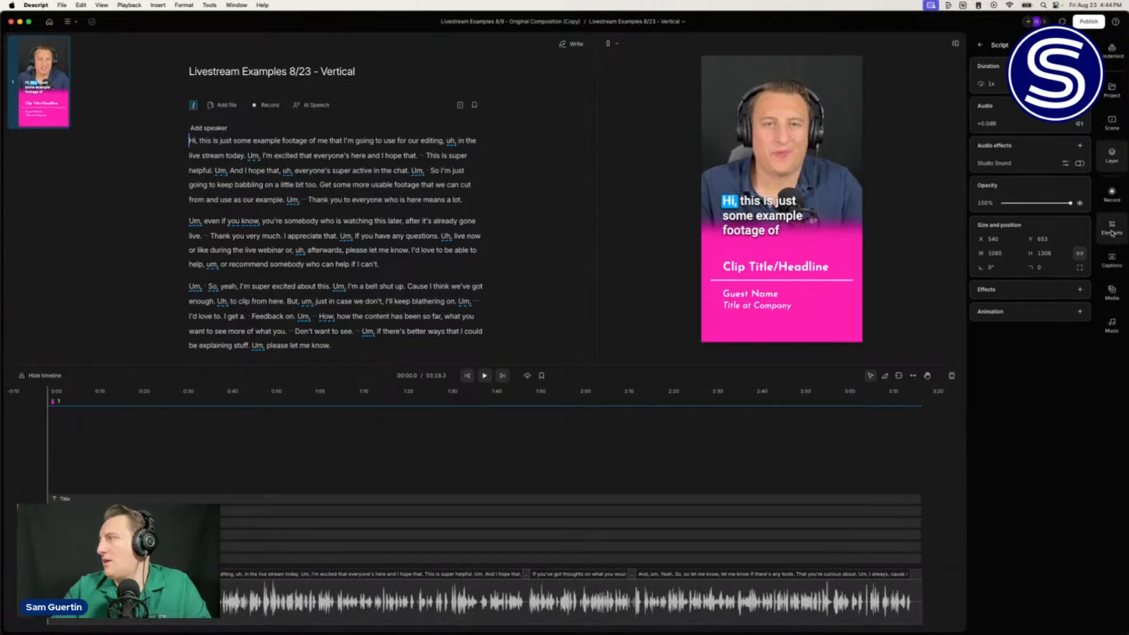
# Step: Add a small circle from the elements library and fill it with the panel's pink
pyautogui.click(1112, 230)
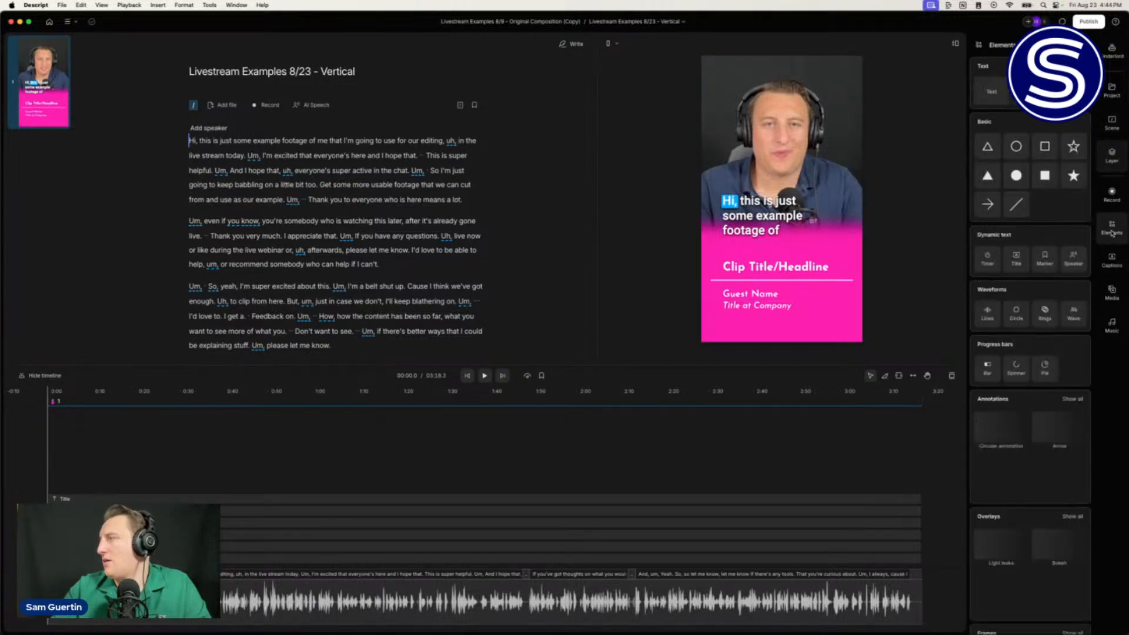
pyautogui.click(1016, 176)
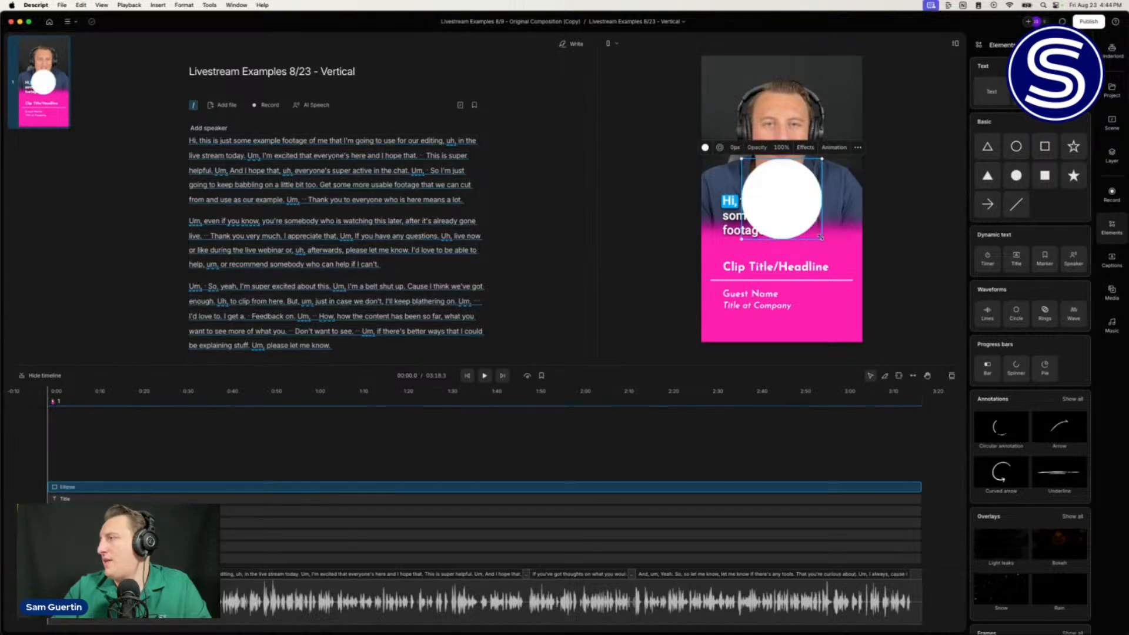
pyautogui.moveTo(822, 240); pyautogui.dragTo(728, 82)
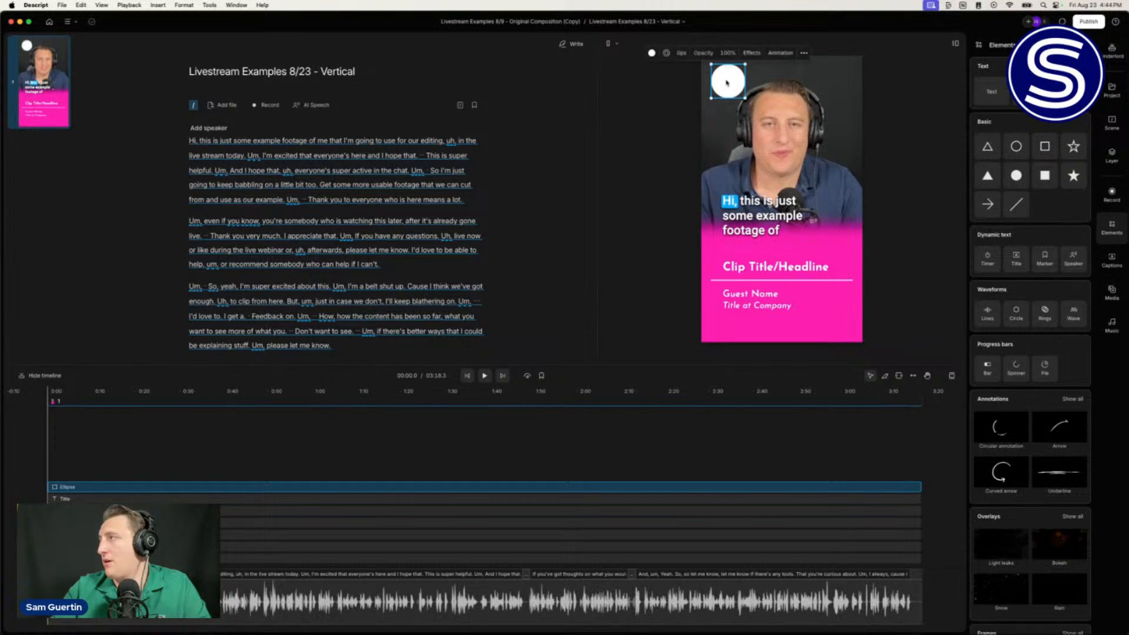
pyautogui.click(651, 53)
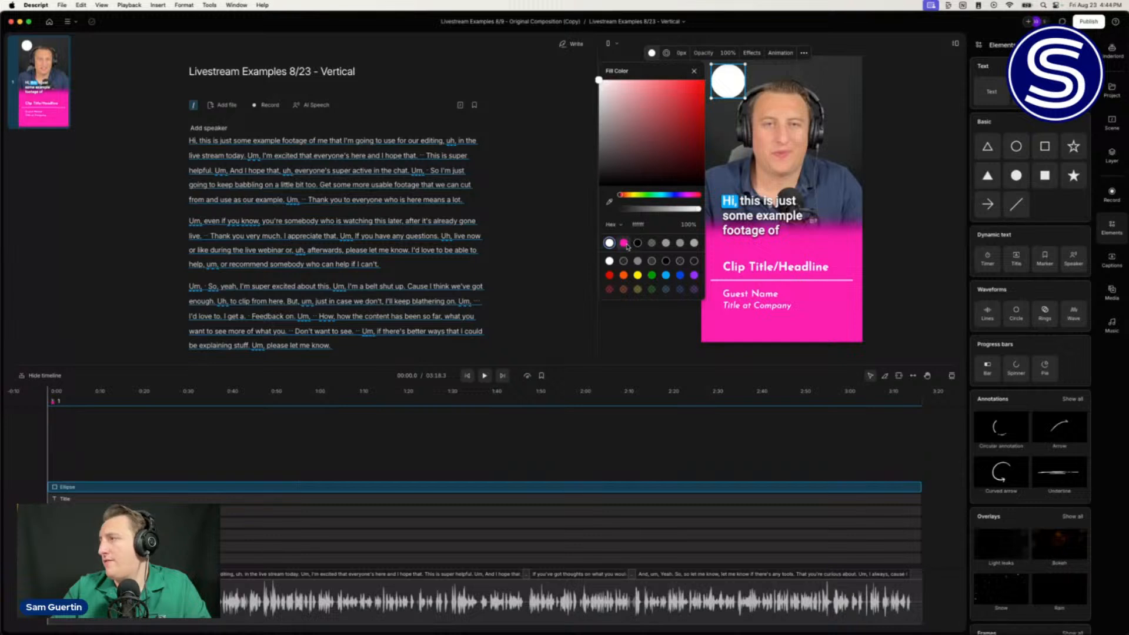
pyautogui.click(625, 244)
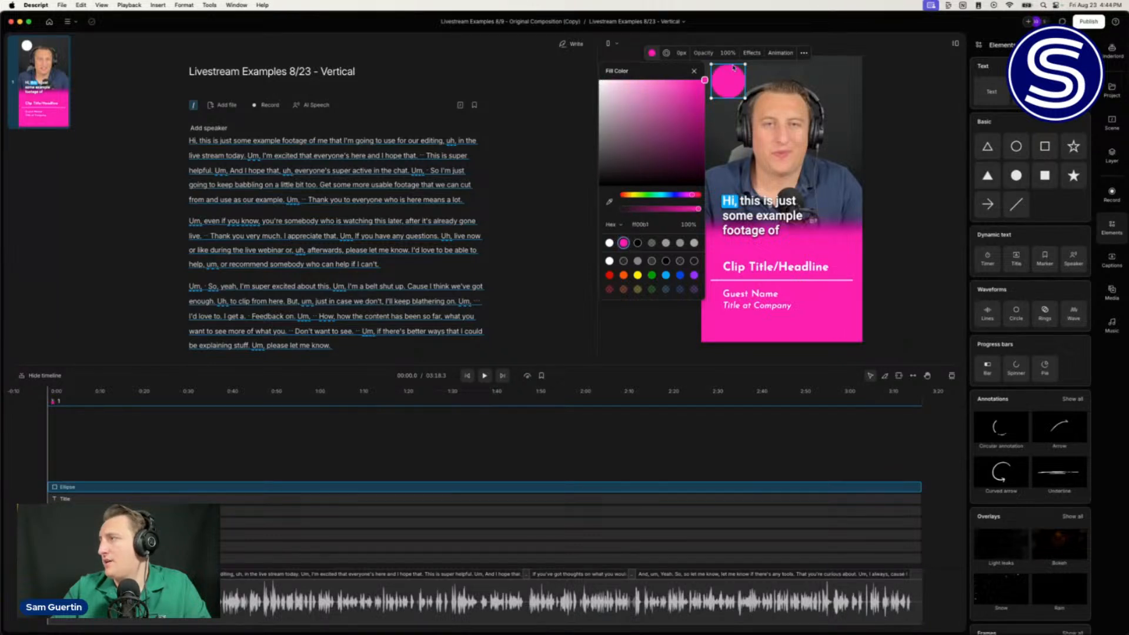
pyautogui.click(667, 52)
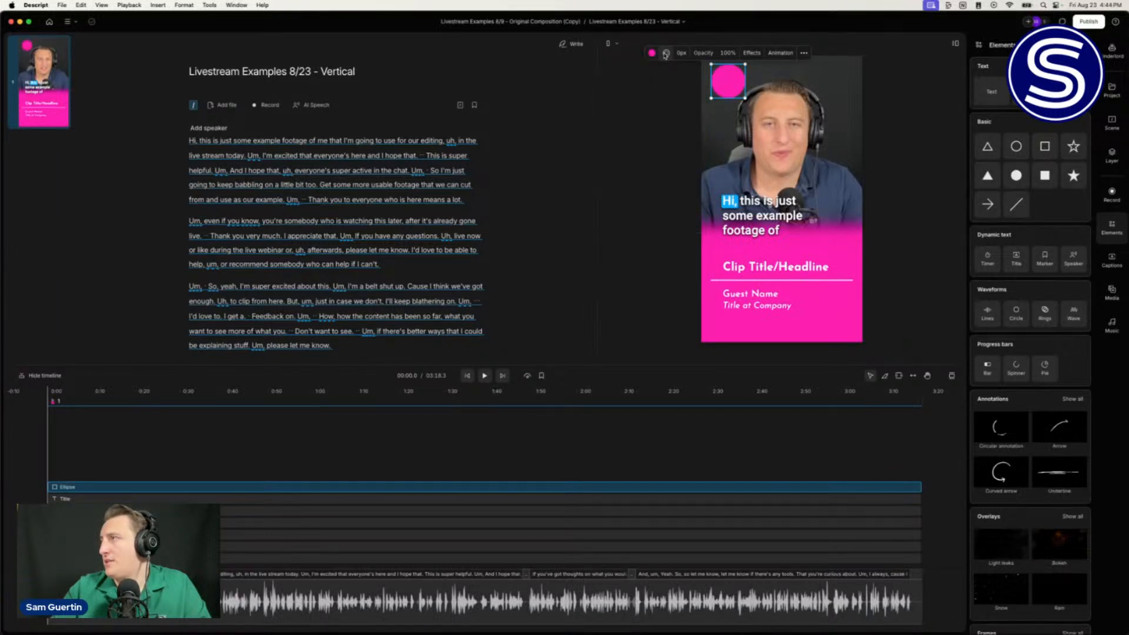
# Step: Give the circle a thick light-blue (00aaff) outline and shrink it into the top-left corner
pyautogui.click(667, 52)
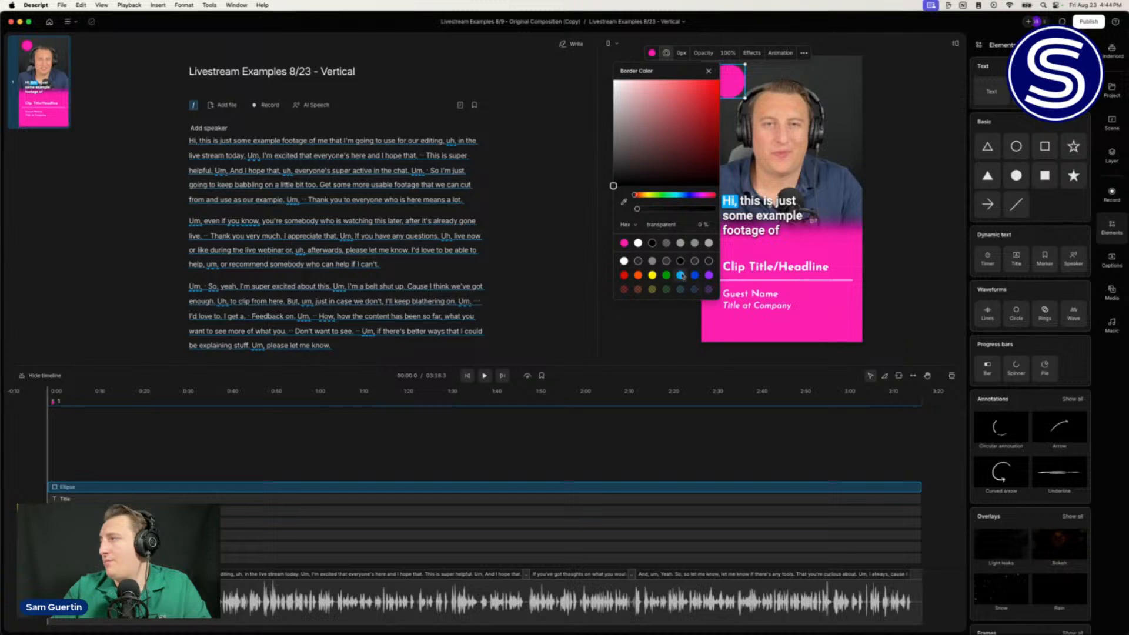
pyautogui.click(681, 276)
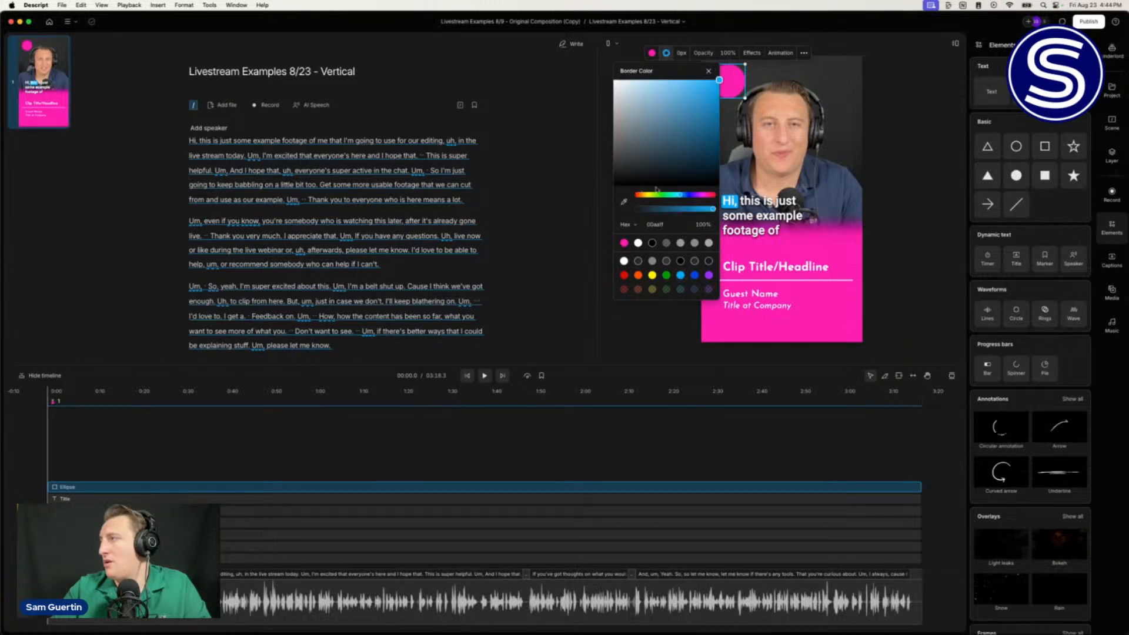
pyautogui.click(681, 53)
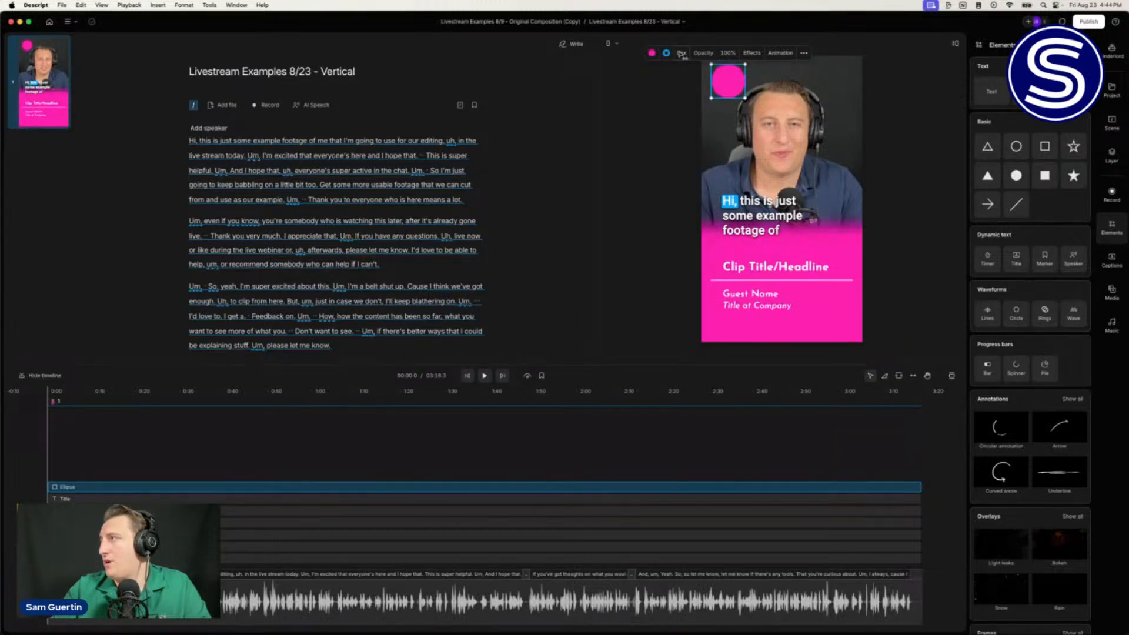
pyautogui.moveTo(688, 52); pyautogui.dragTo(695, 51)
pyautogui.moveTo(746, 98); pyautogui.dragTo(729, 79)
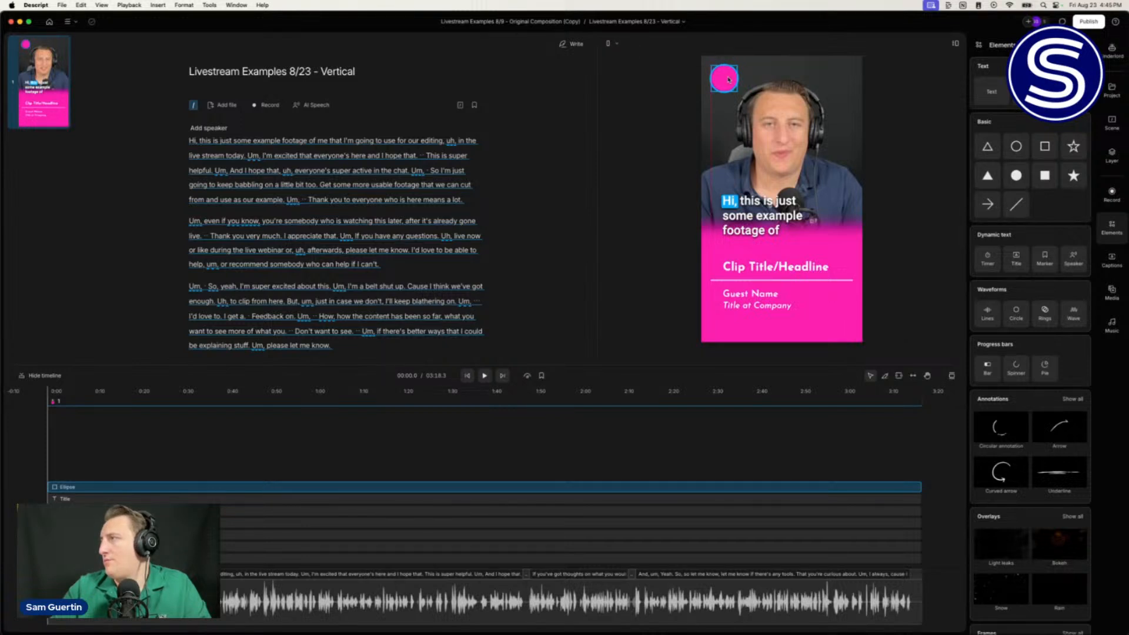
pyautogui.click(658, 98)
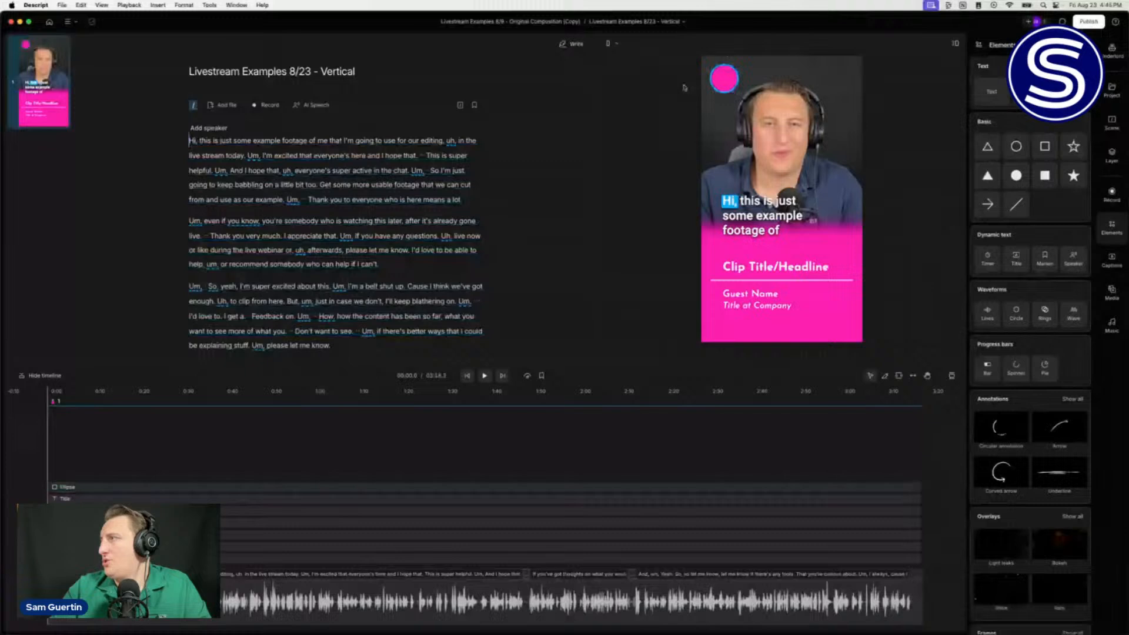
pyautogui.click(715, 78)
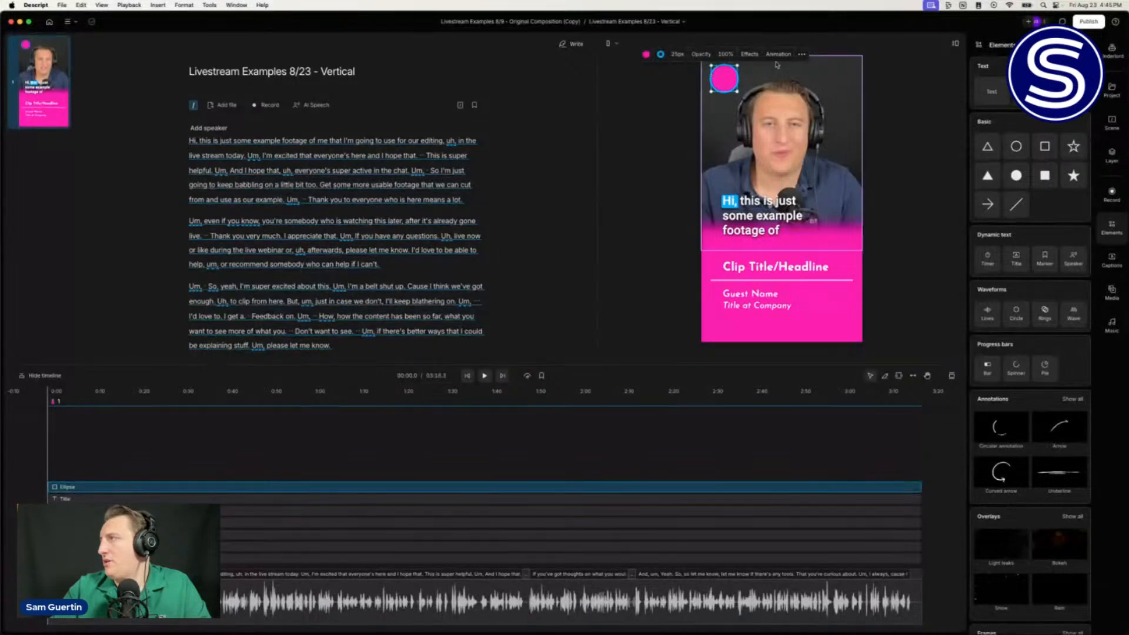
pyautogui.click(750, 54)
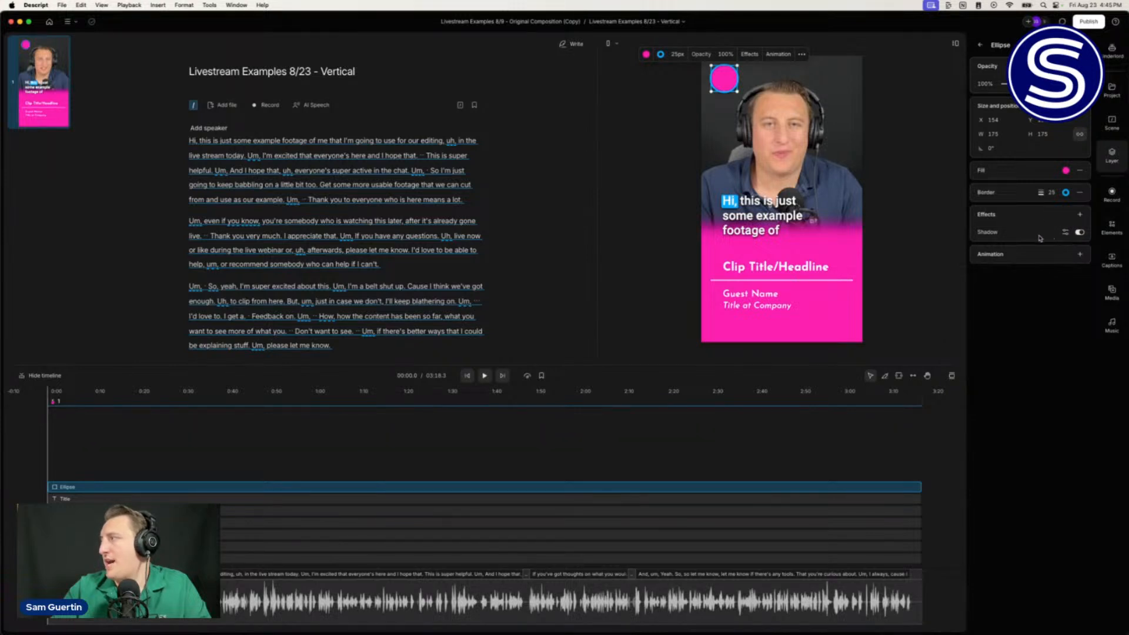
pyautogui.click(669, 150)
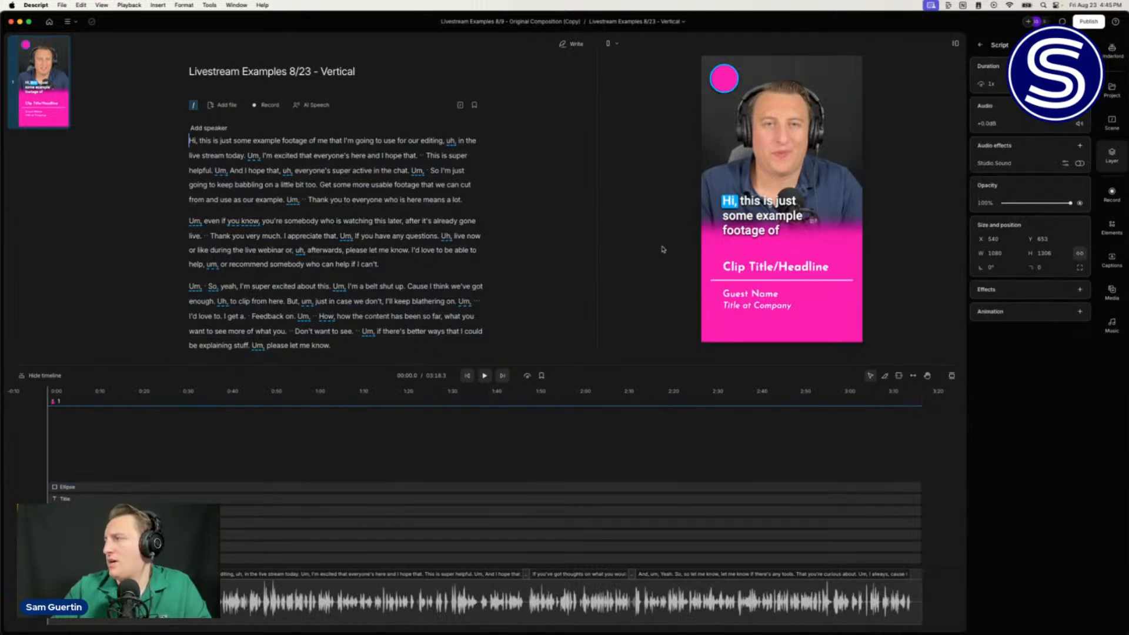
# Step: Change the lower panel's fill from pink to navy (12096a)
pyautogui.click(717, 325)
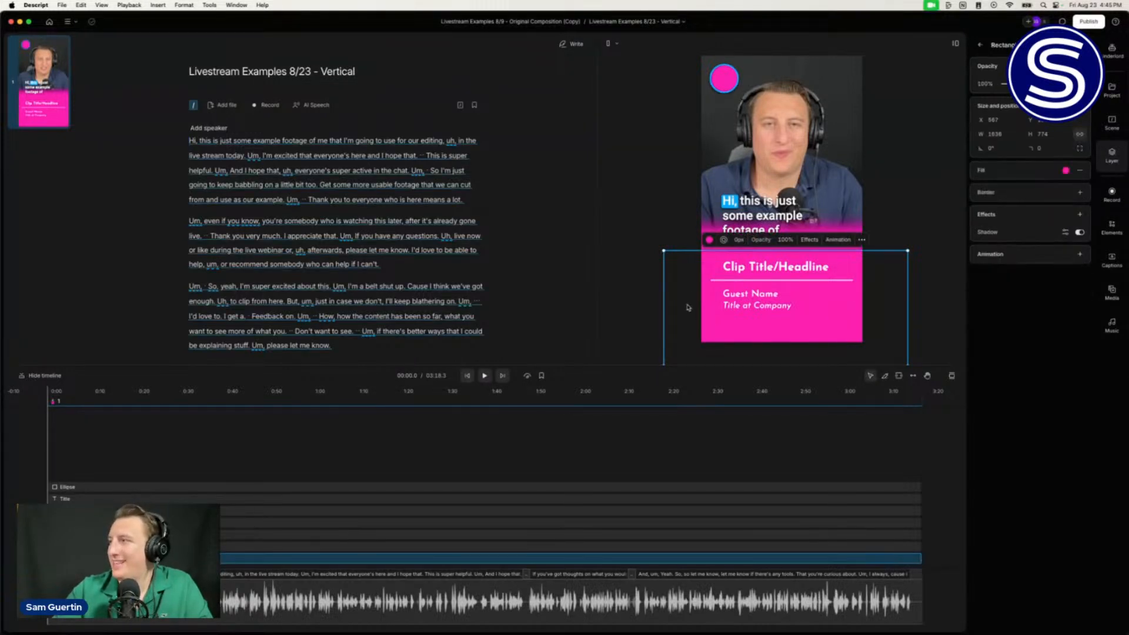
pyautogui.click(708, 240)
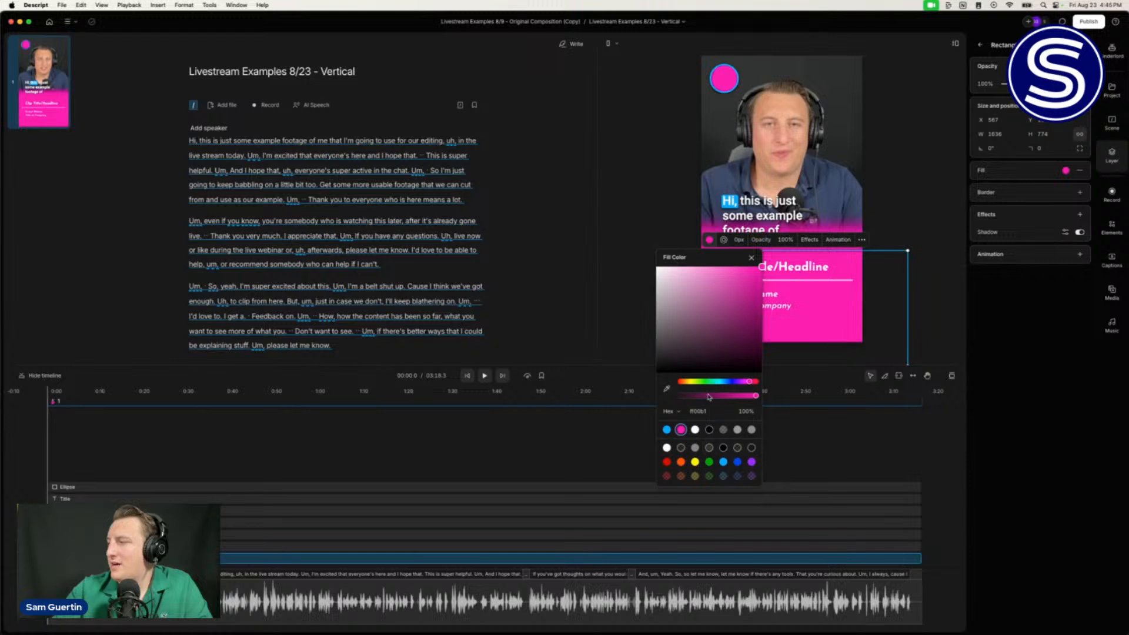
pyautogui.moveTo(751, 383); pyautogui.dragTo(734, 386)
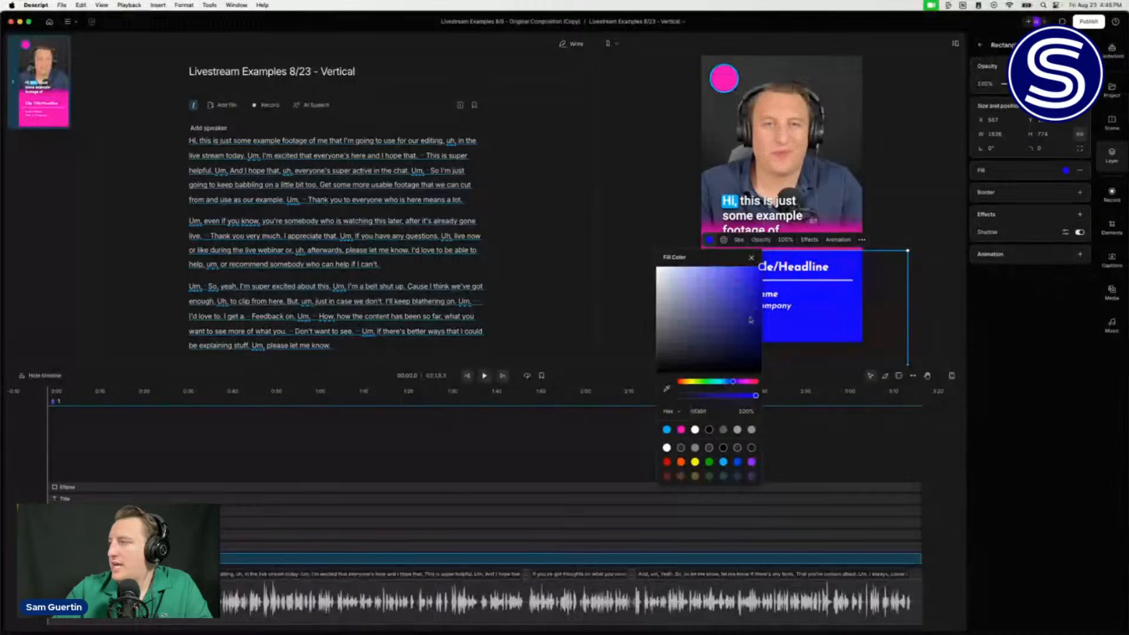
pyautogui.click(754, 339)
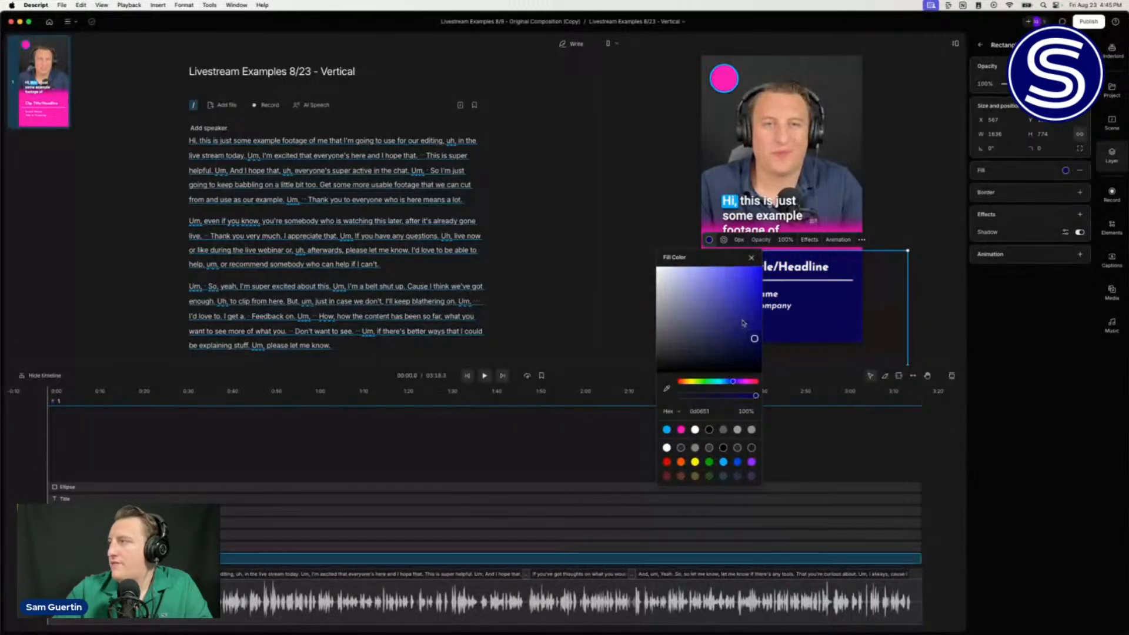
pyautogui.click(753, 328)
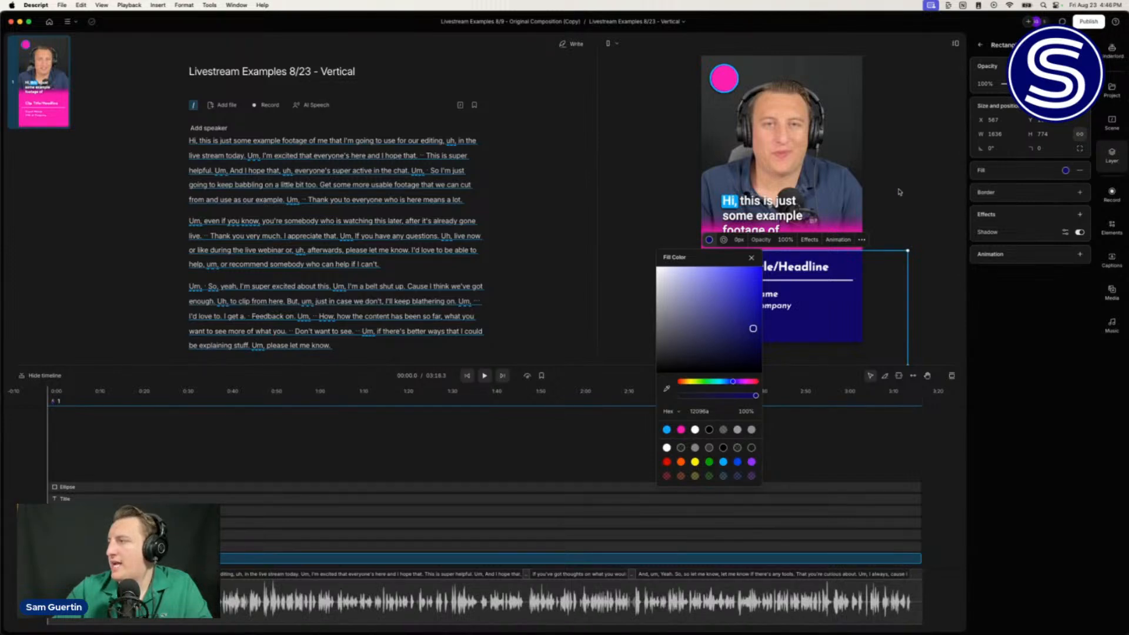
pyautogui.click(798, 272)
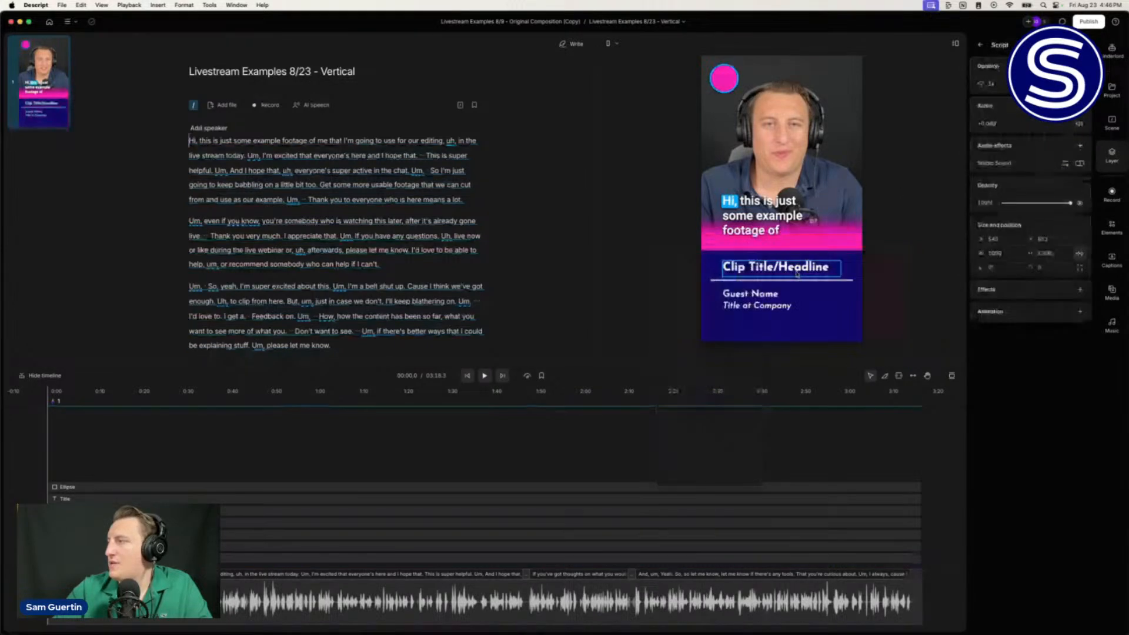
# Step: Set the panel's shadow colour to the same navy (12096a)
pyautogui.click(845, 321)
pyautogui.click(1065, 172)
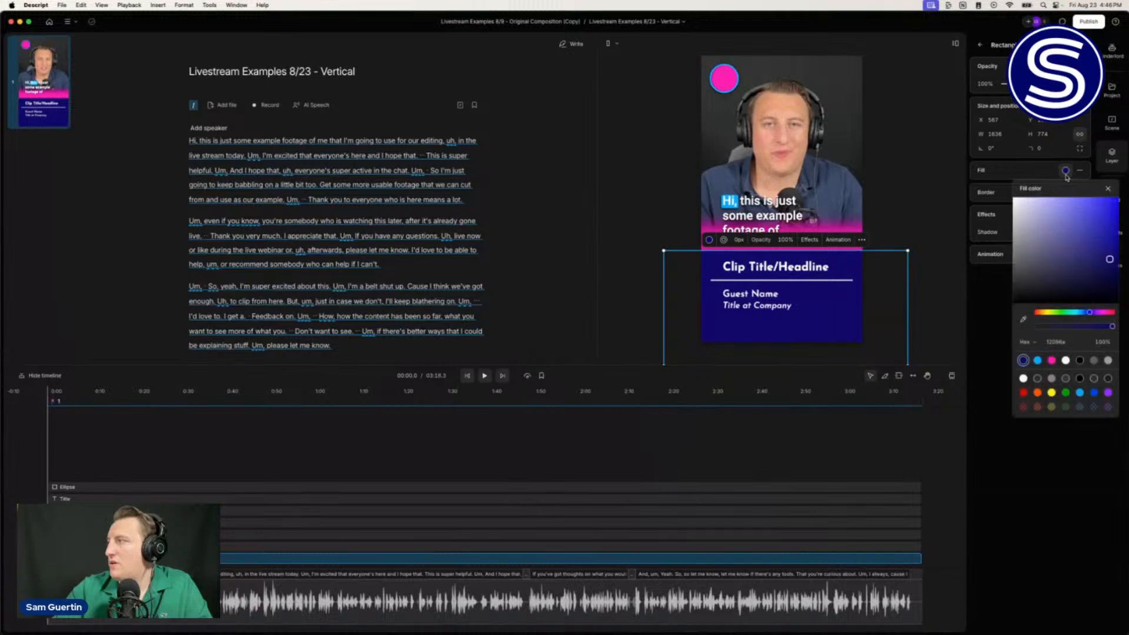
pyautogui.click(1066, 172)
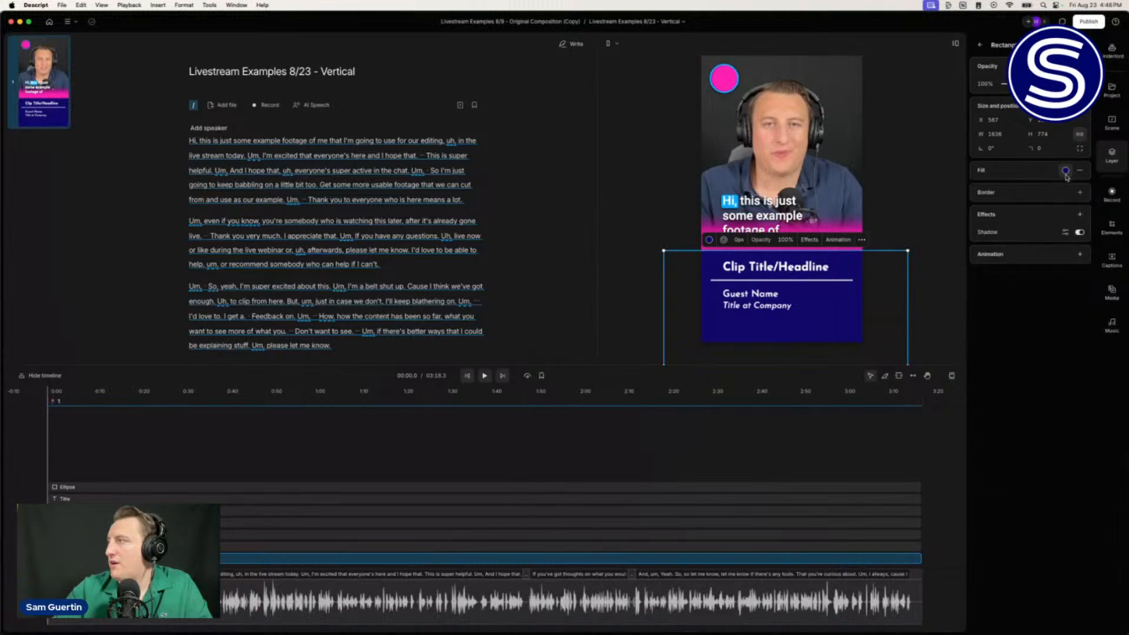
pyautogui.click(1065, 233)
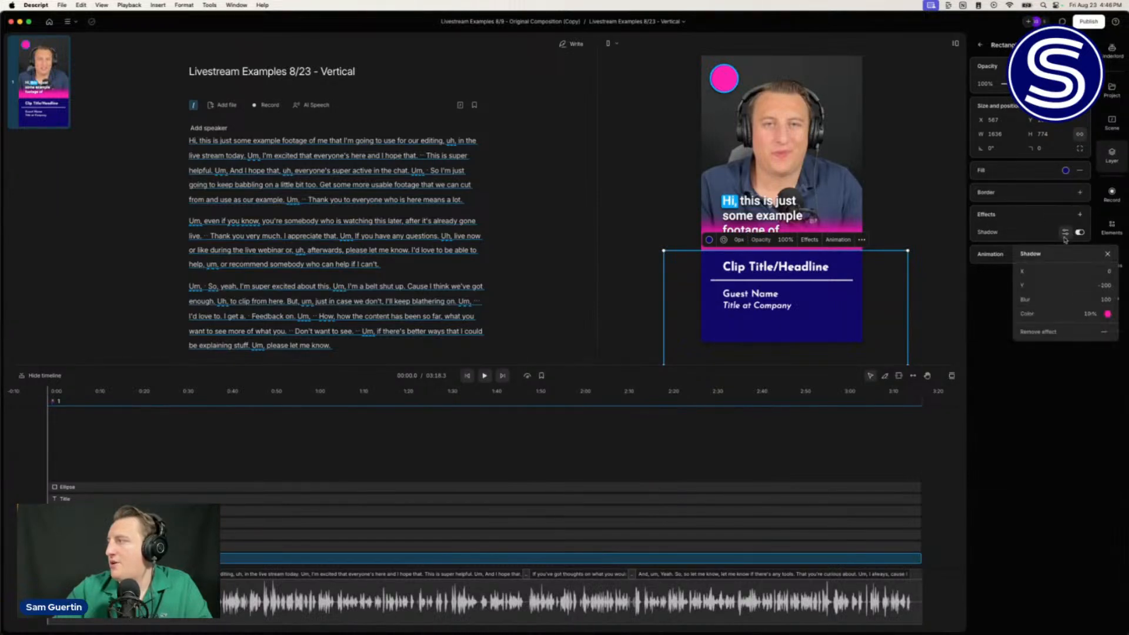
pyautogui.click(1108, 316)
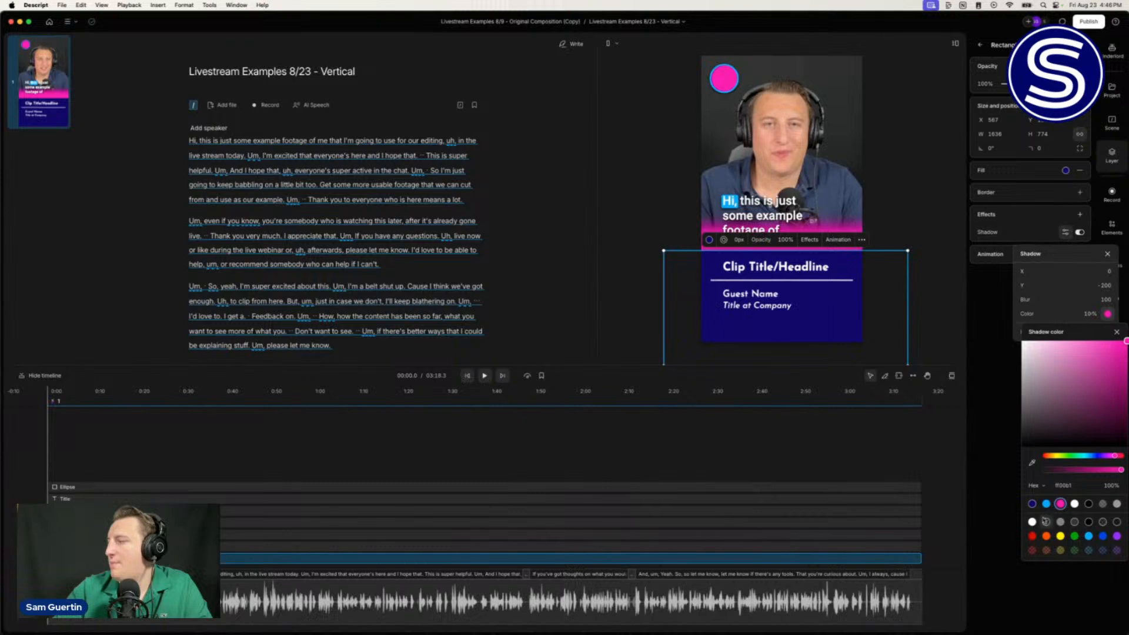
pyautogui.click(1033, 504)
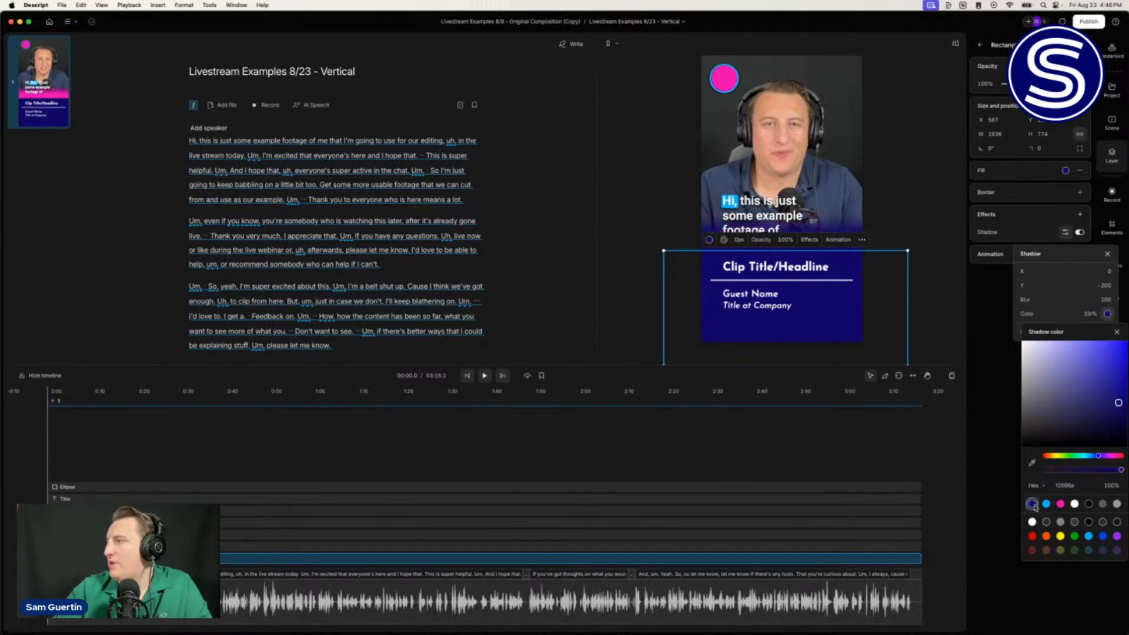
pyautogui.click(906, 206)
pyautogui.click(906, 206)
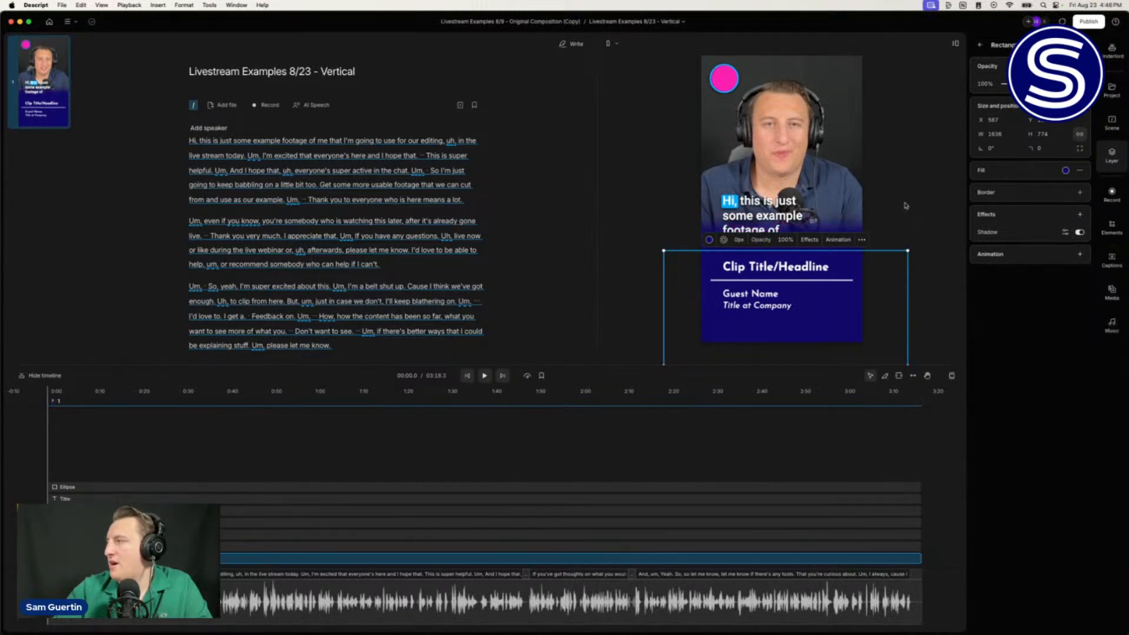
pyautogui.click(907, 205)
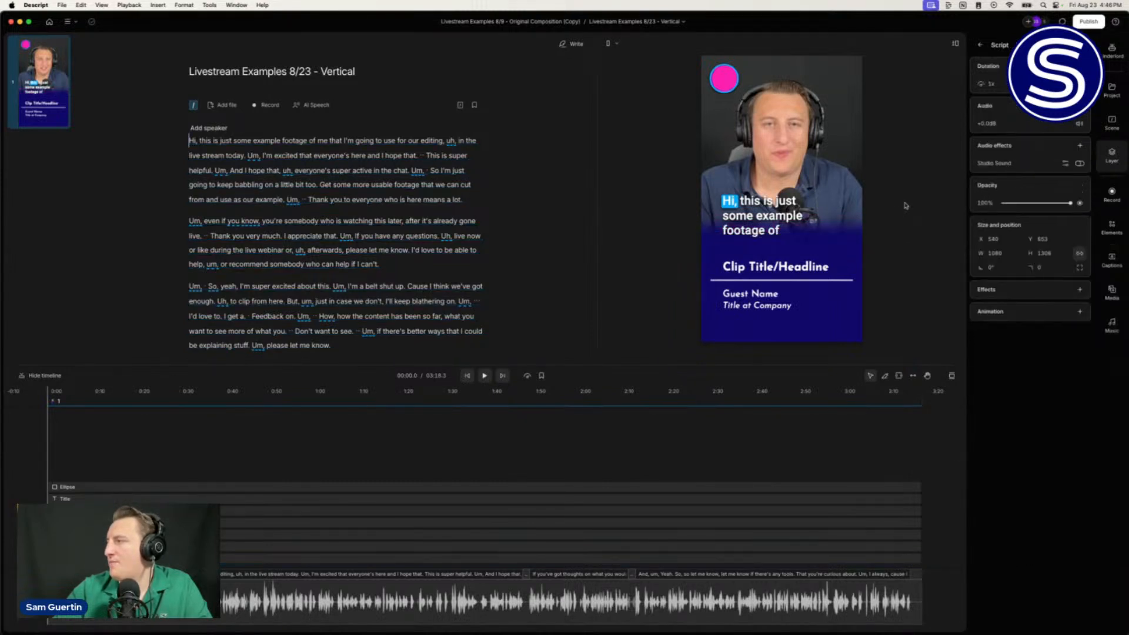
# Step: Remove the top-left circle's pink fill, leaving only its blue outline
pyautogui.click(720, 75)
pyautogui.click(723, 76)
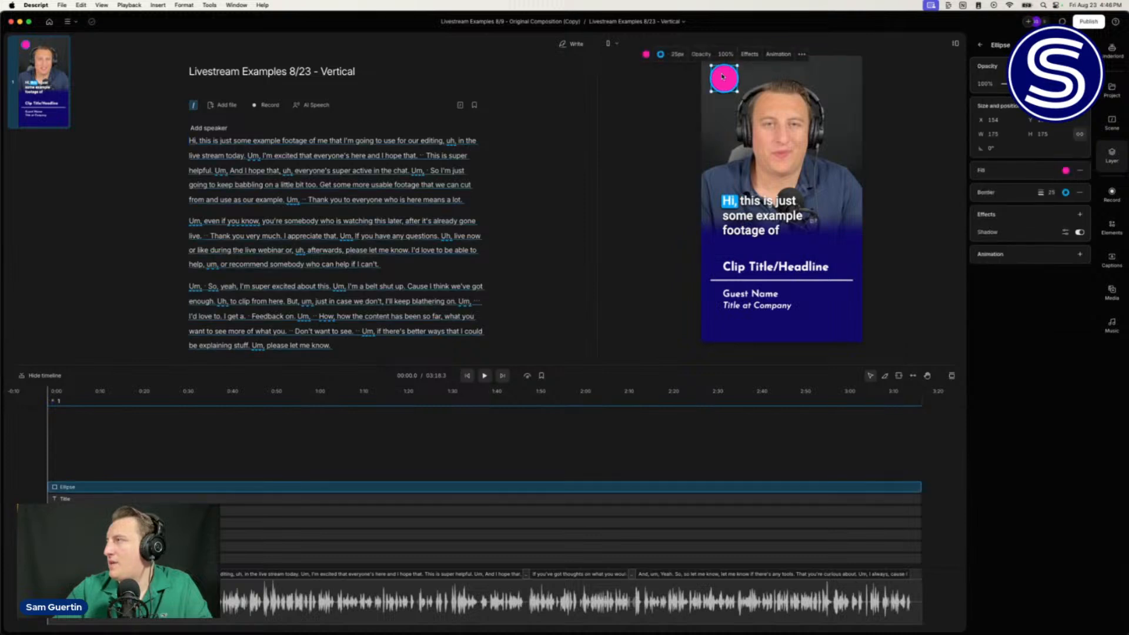
pyautogui.click(646, 54)
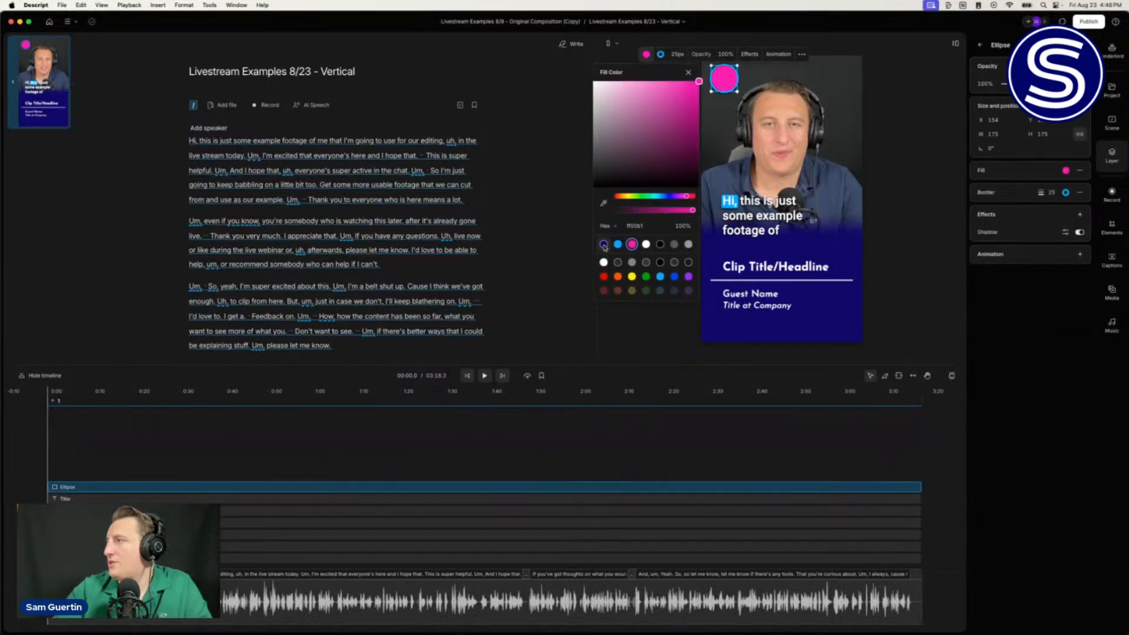
pyautogui.click(604, 244)
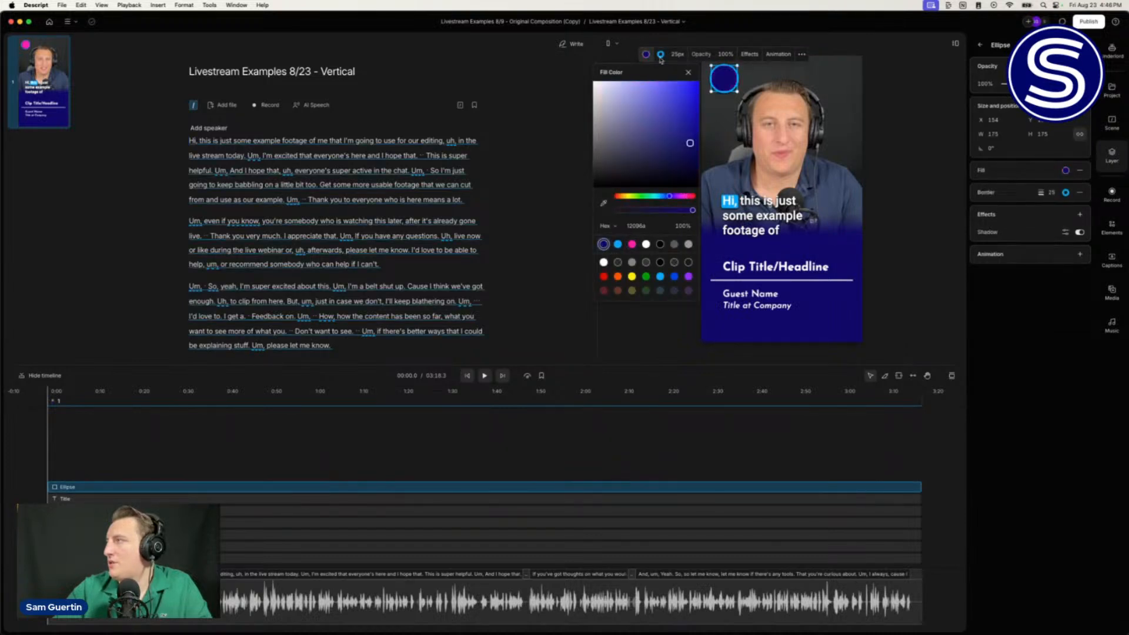
pyautogui.click(915, 135)
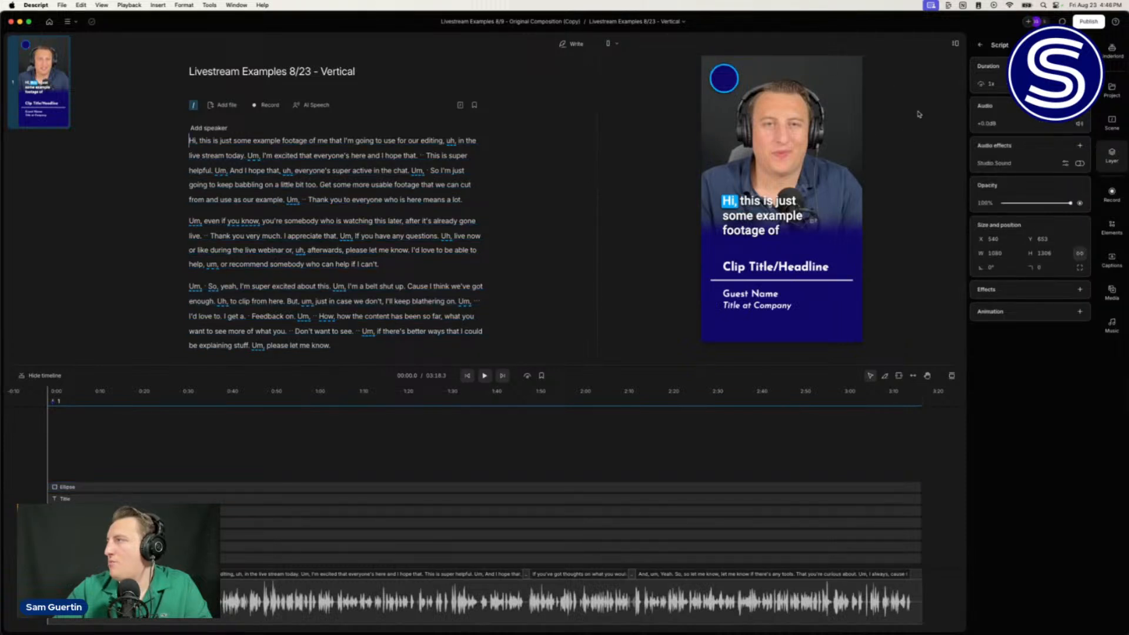